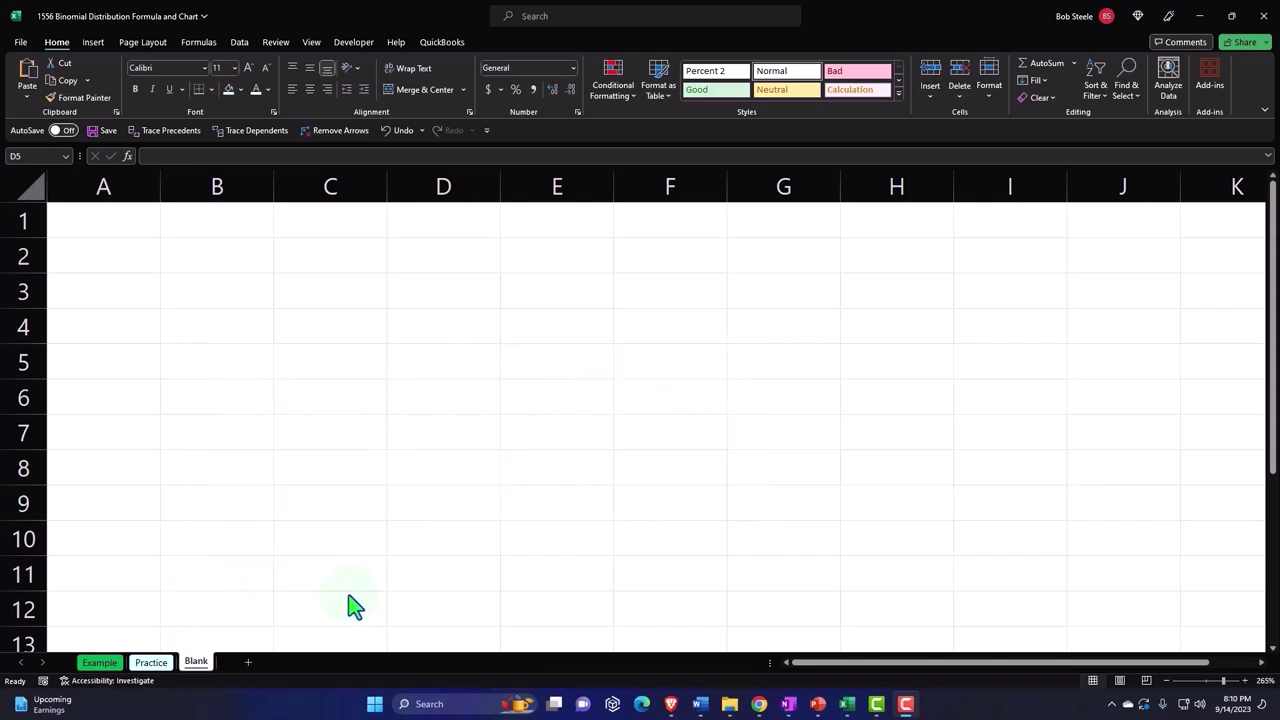
- Review the Example sheet's conditions text, P(x) equation, BINOM.DIST.RANGE formula in P2, and chart
{"action": "left_click", "coordinate": [112, 667]}
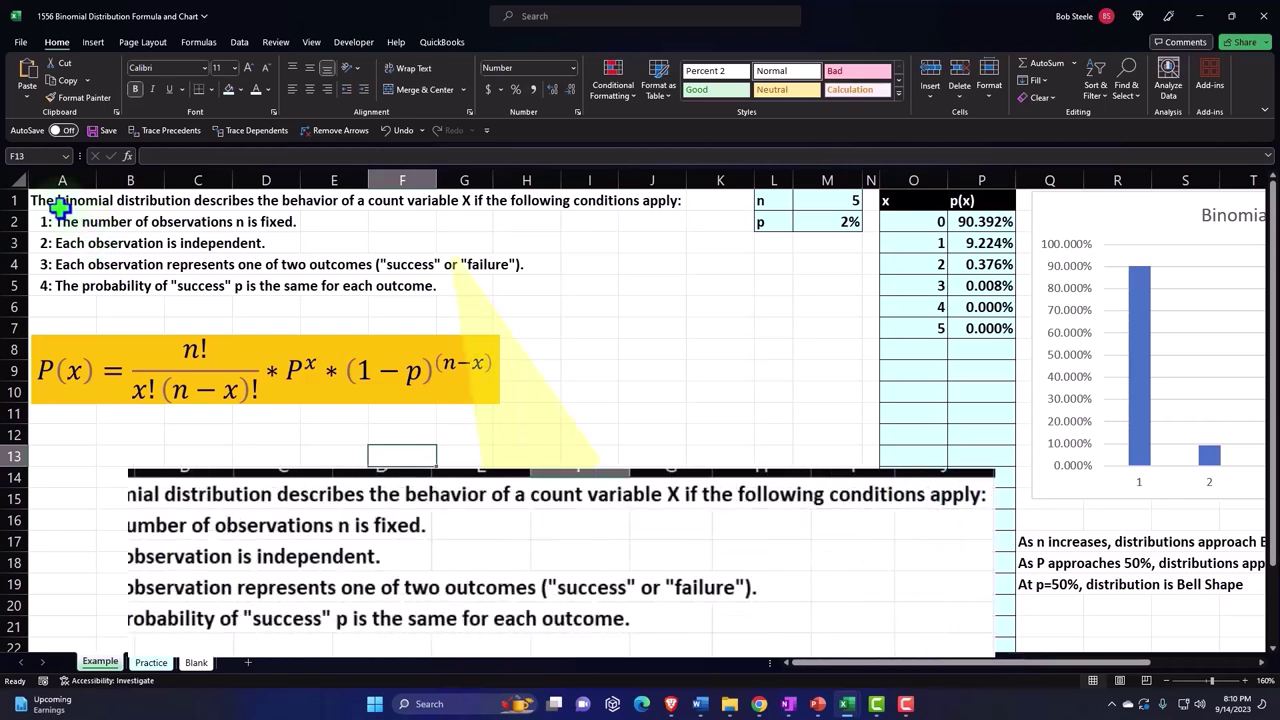
{"action": "left_click_drag", "start_coordinate": [45, 200], "coordinate": [457, 282]}
{"action": "key", "text": "ctrl+c"}
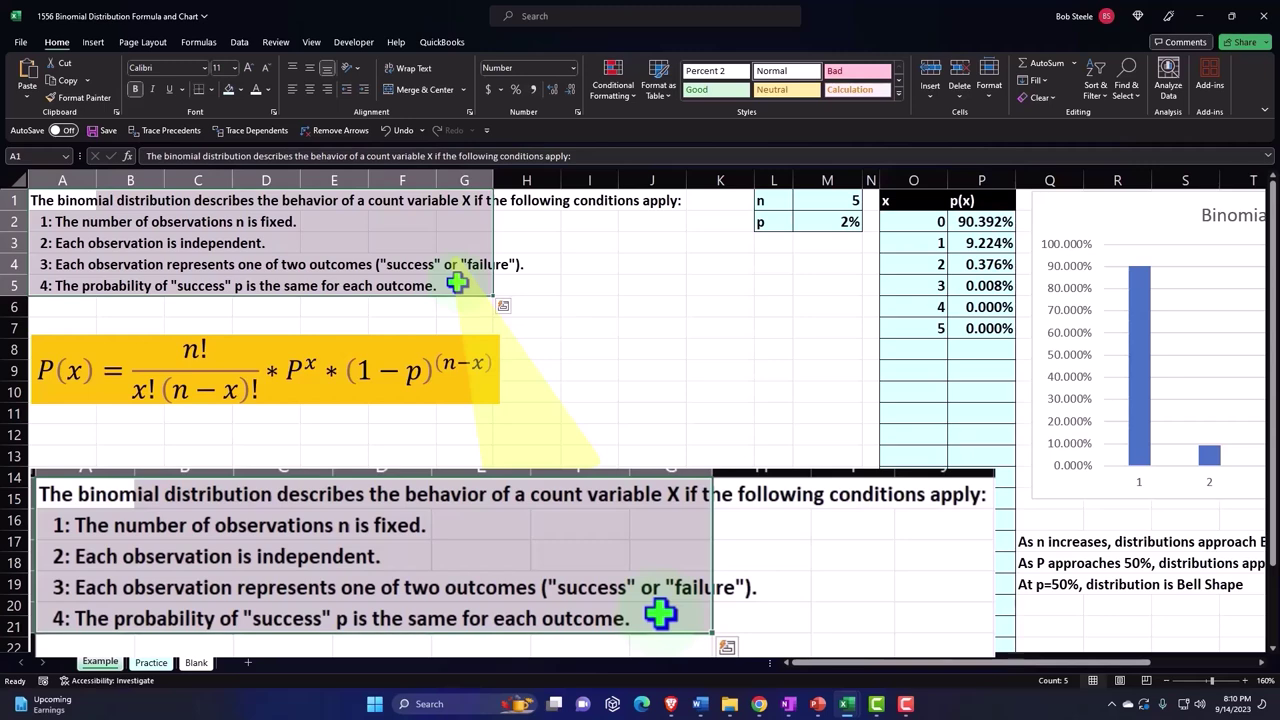
{"action": "left_click", "coordinate": [445, 340]}
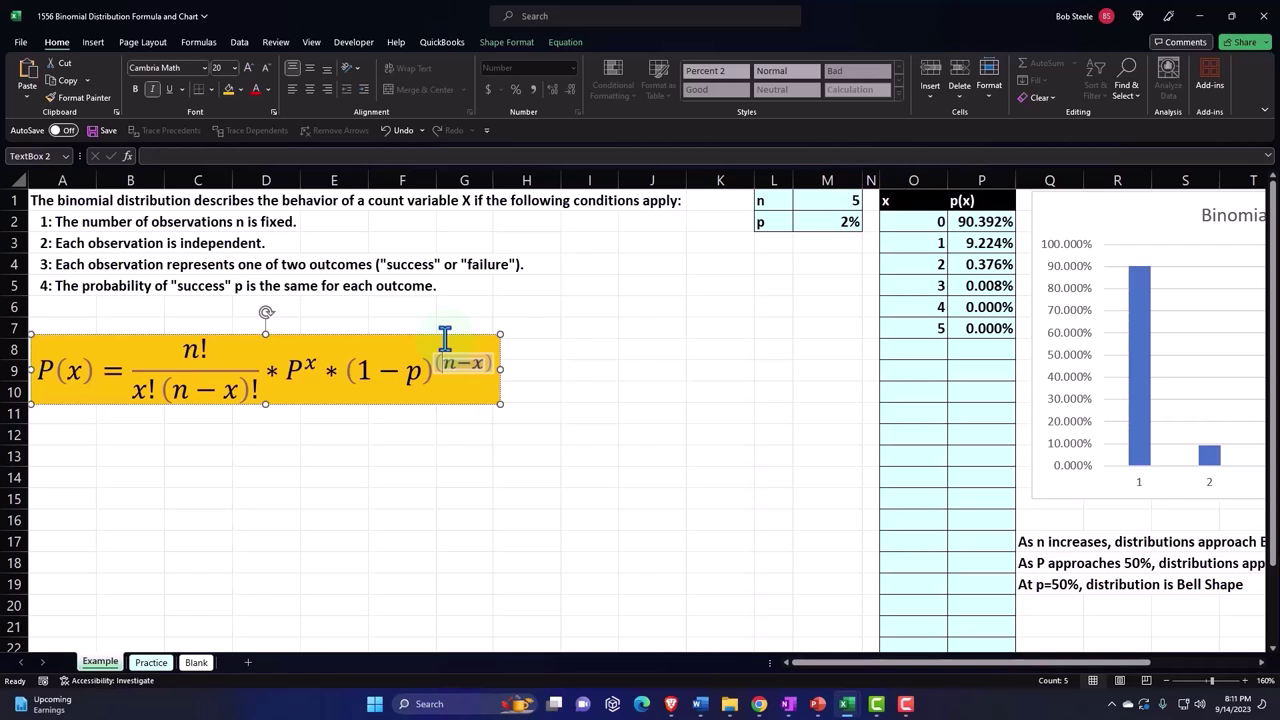
{"action": "left_click", "coordinate": [383, 447]}
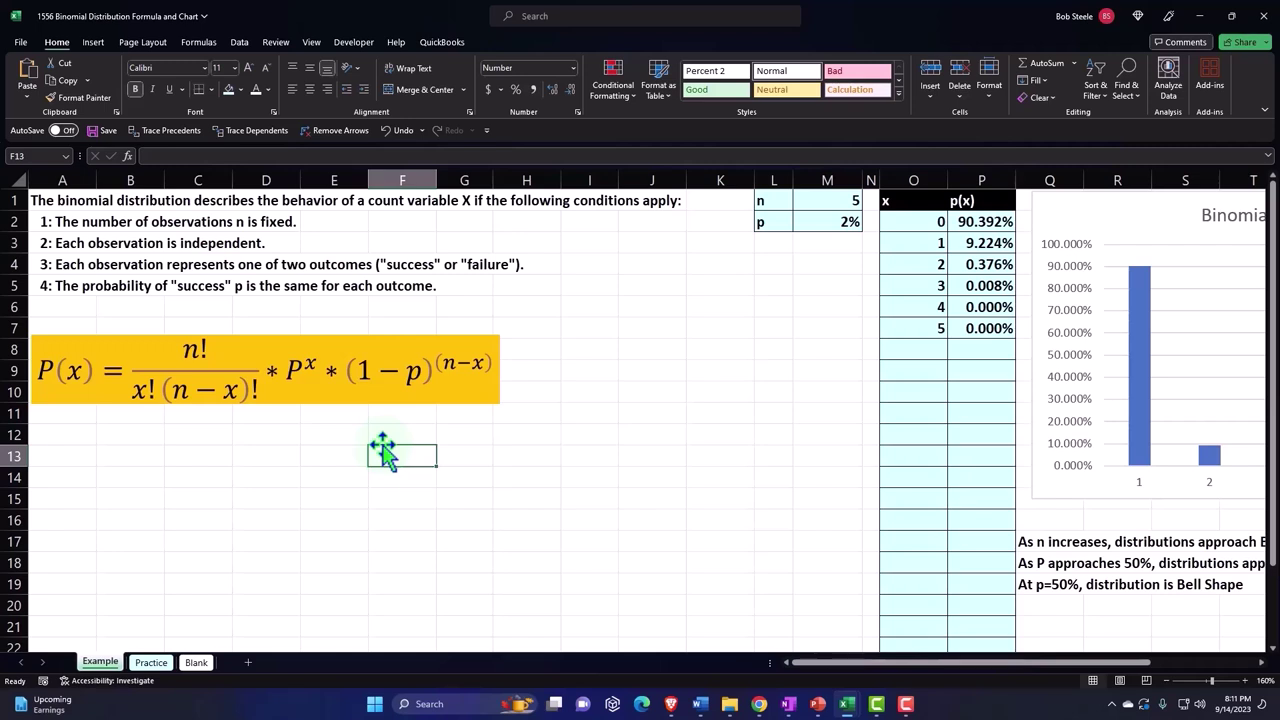
{"action": "double_click", "coordinate": [972, 222]}
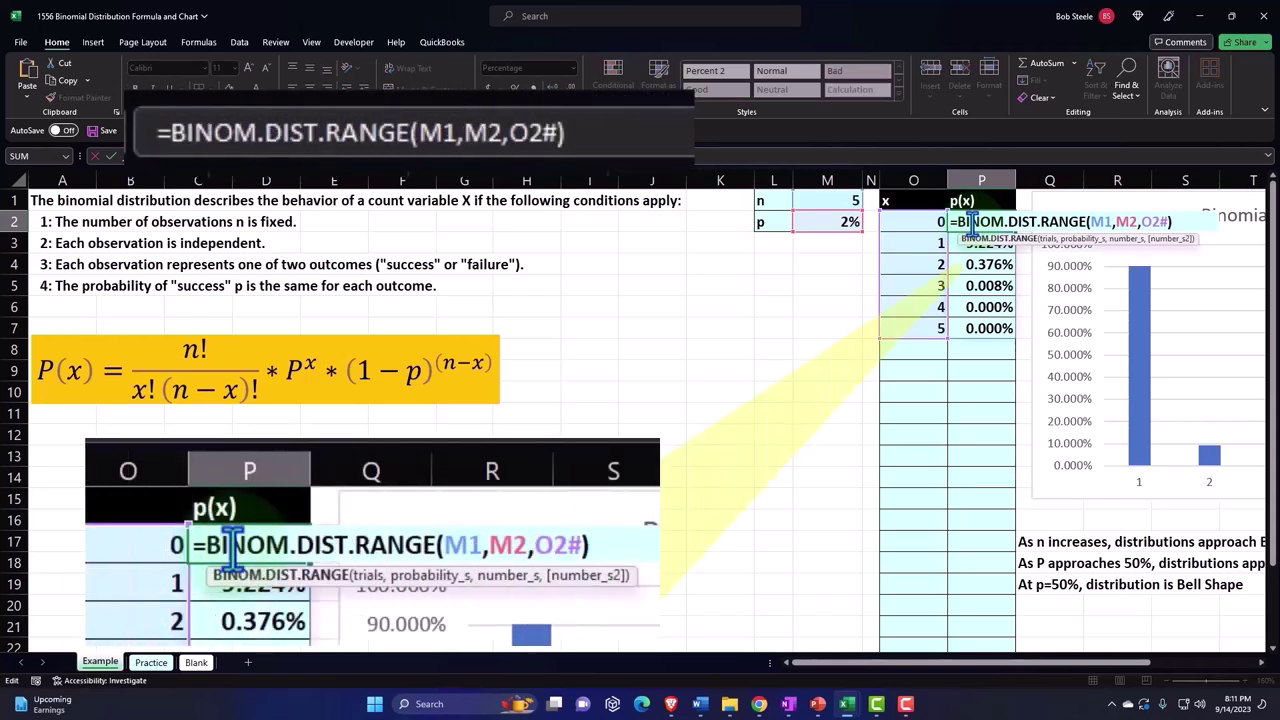
{"action": "key", "text": "Return"}
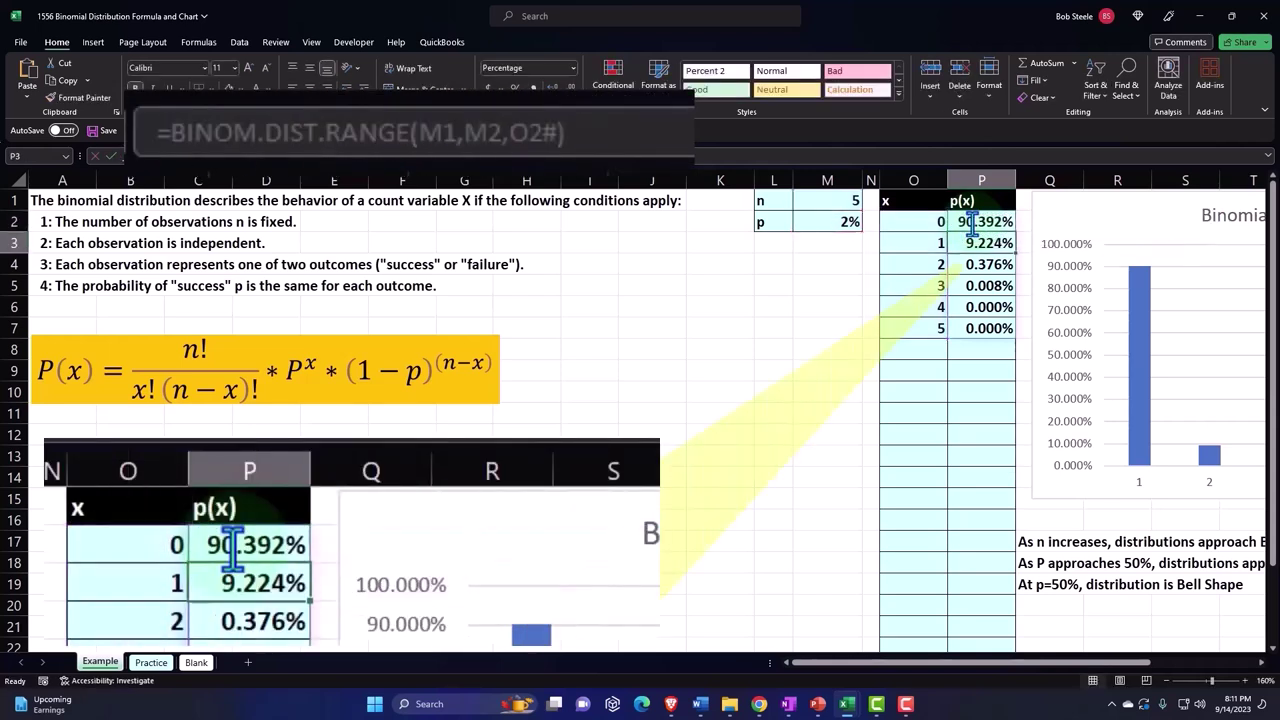
{"action": "left_click", "coordinate": [1061, 213]}
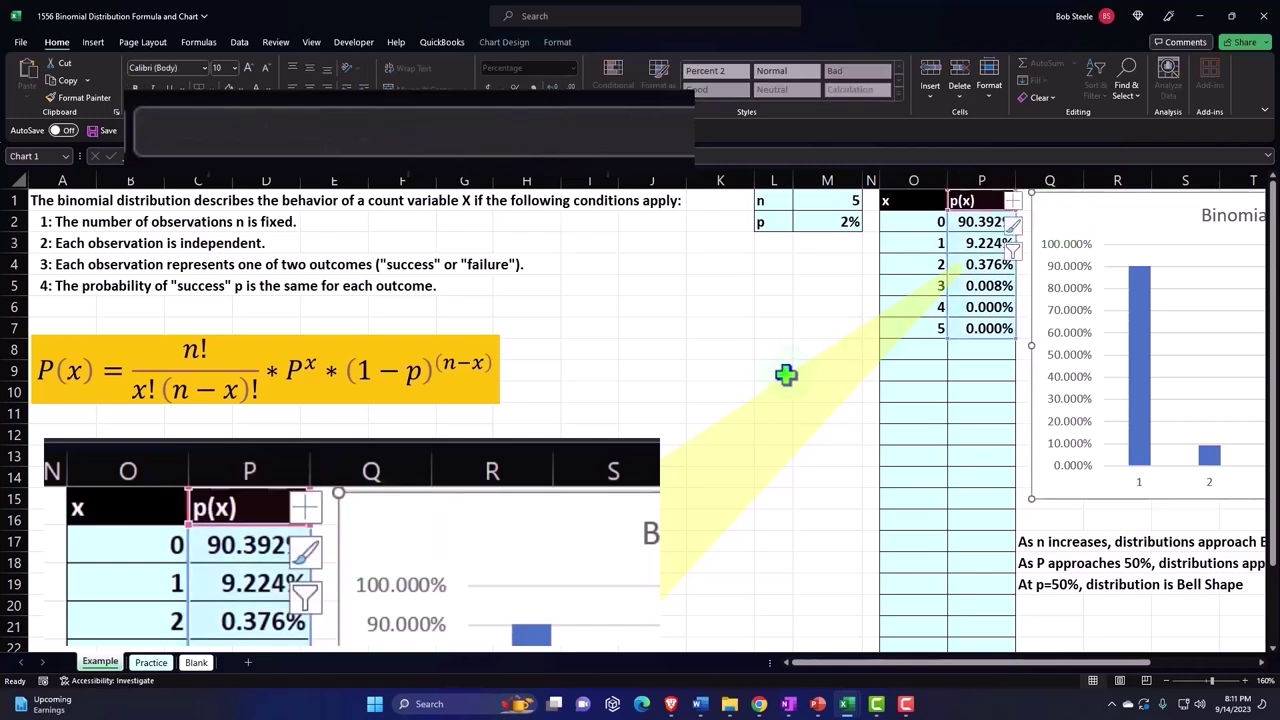
- Change n in M1 to 10, then return to the Blank sheet
{"action": "left_click", "coordinate": [813, 201]}
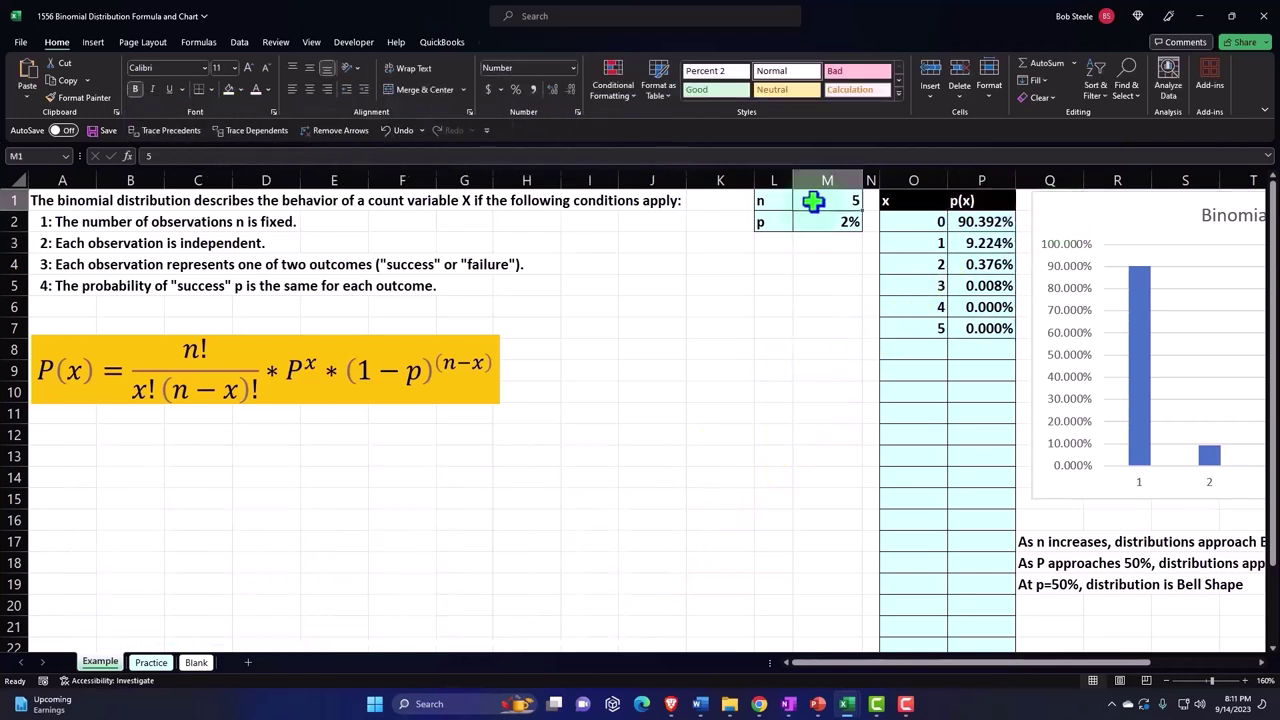
{"action": "type", "text": "10"}
{"action": "key", "text": "Return"}
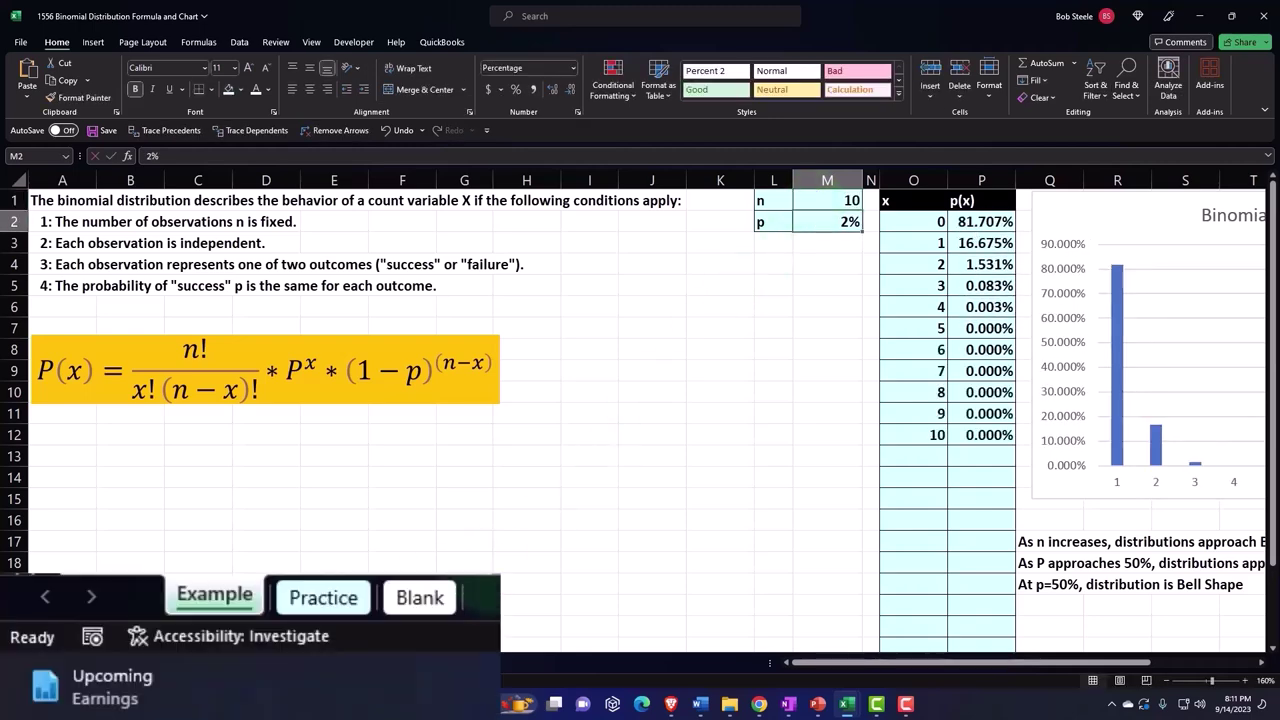
{"action": "left_click", "coordinate": [200, 663]}
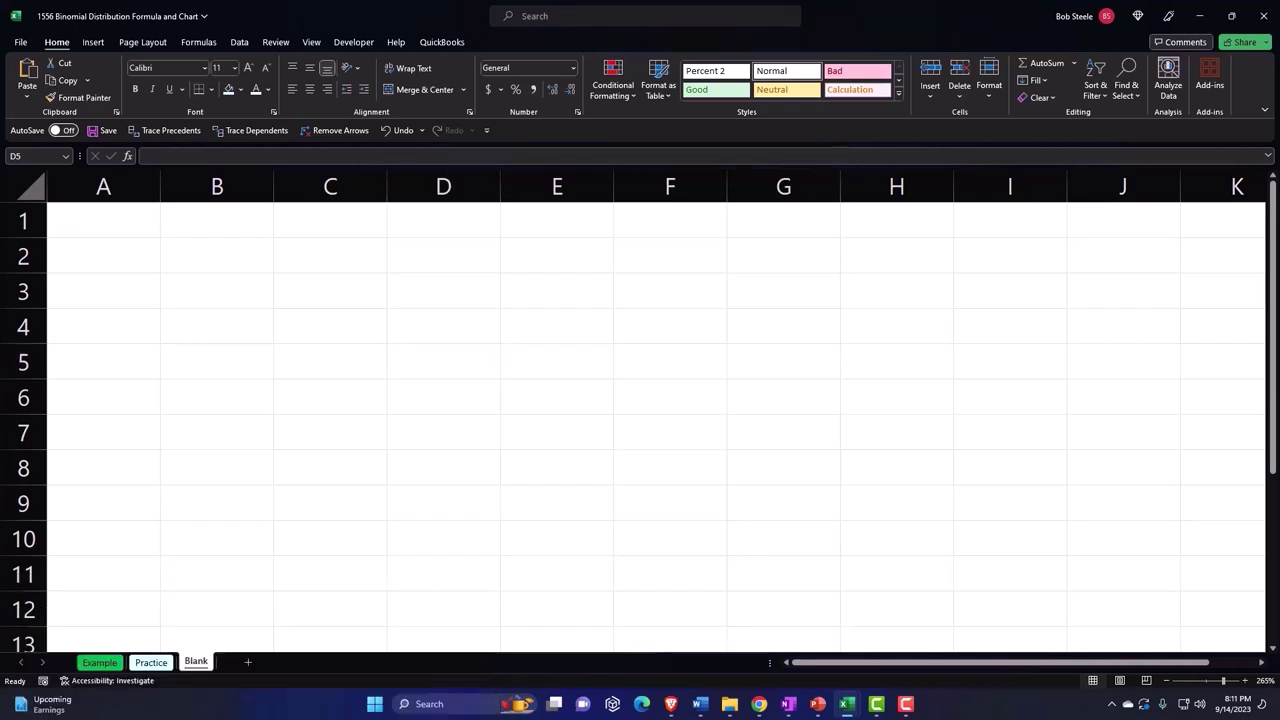
- Paste the intro line and conditions 1–4 into A1 of the Blank sheet
{"action": "left_click", "coordinate": [135, 216]}
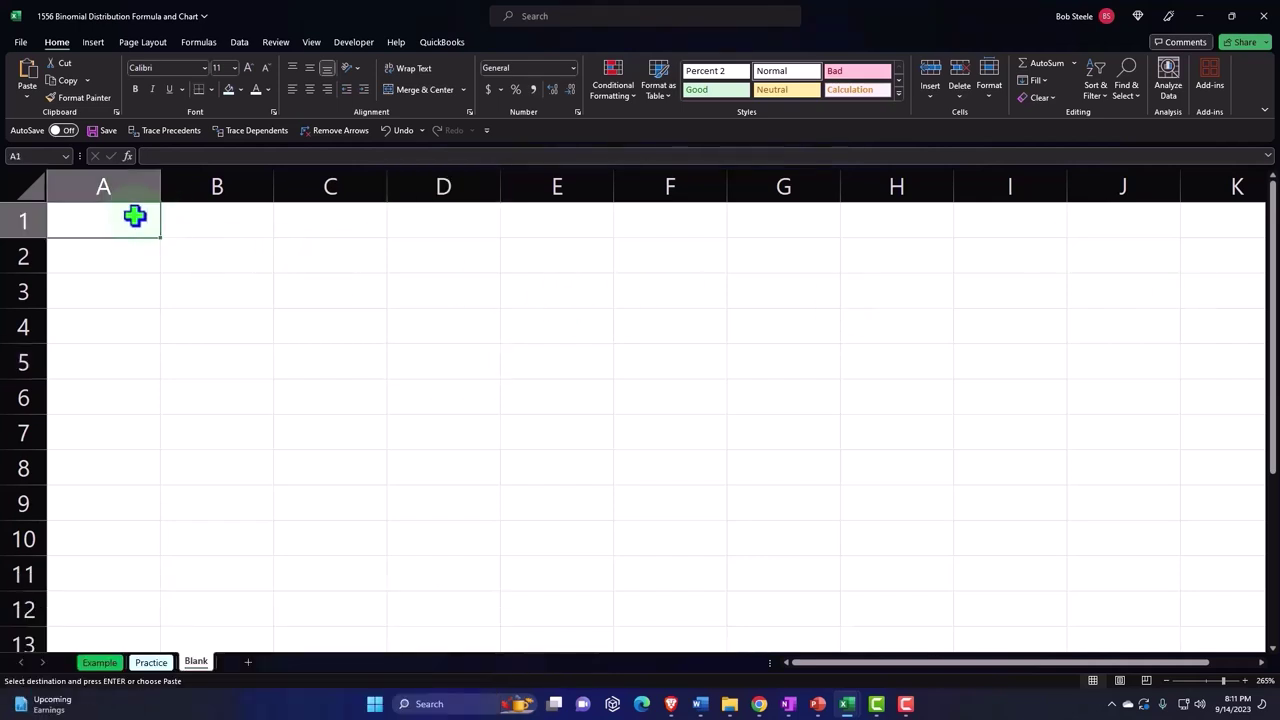
{"action": "key", "text": "ctrl+v"}
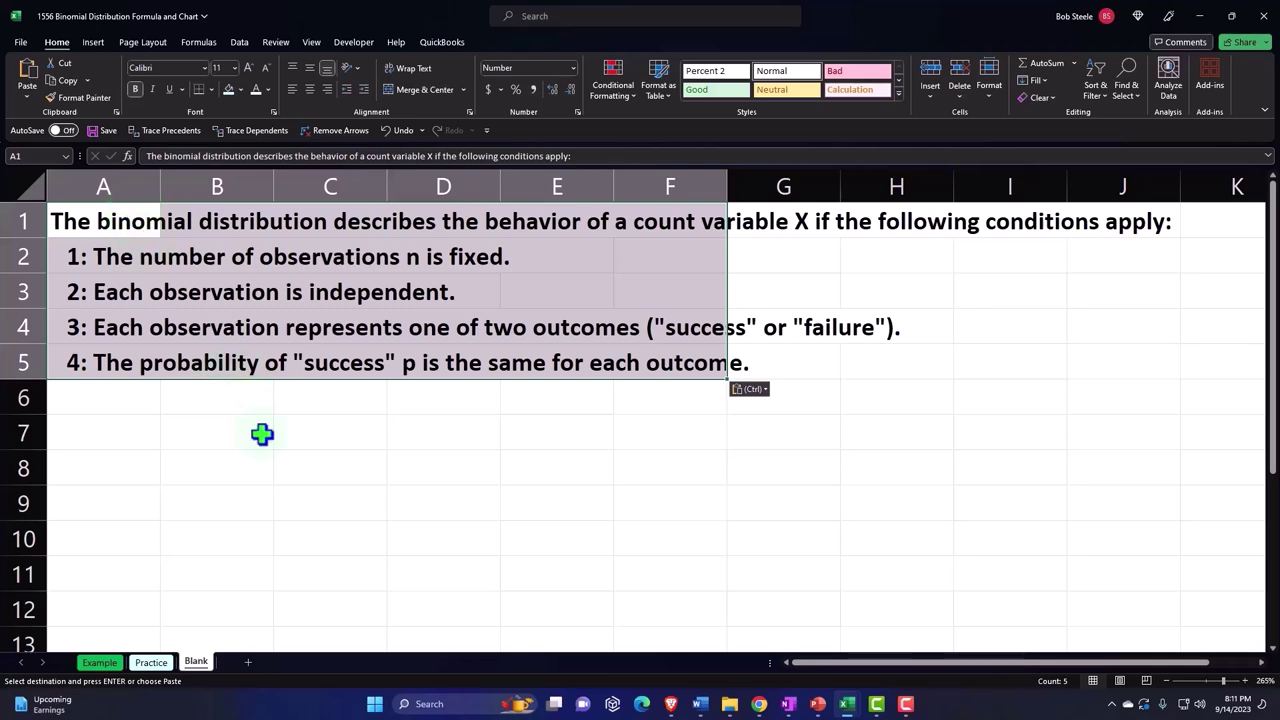
{"action": "left_click", "coordinate": [262, 434]}
{"action": "scroll", "coordinate": [262, 434], "scroll_direction": "down", "scroll_amount": 1}
{"action": "scroll", "coordinate": [262, 434], "scroll_direction": "down", "scroll_amount": 1}
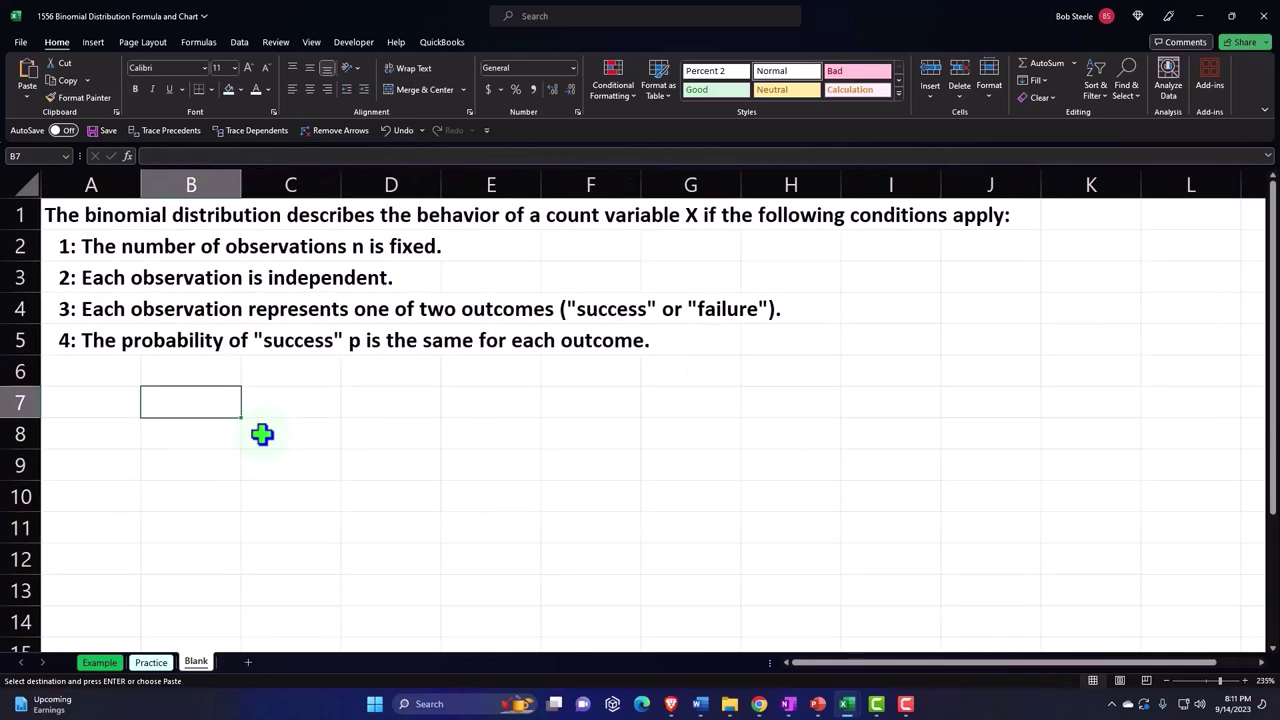
{"action": "scroll", "coordinate": [262, 434], "scroll_direction": "down", "scroll_amount": 1}
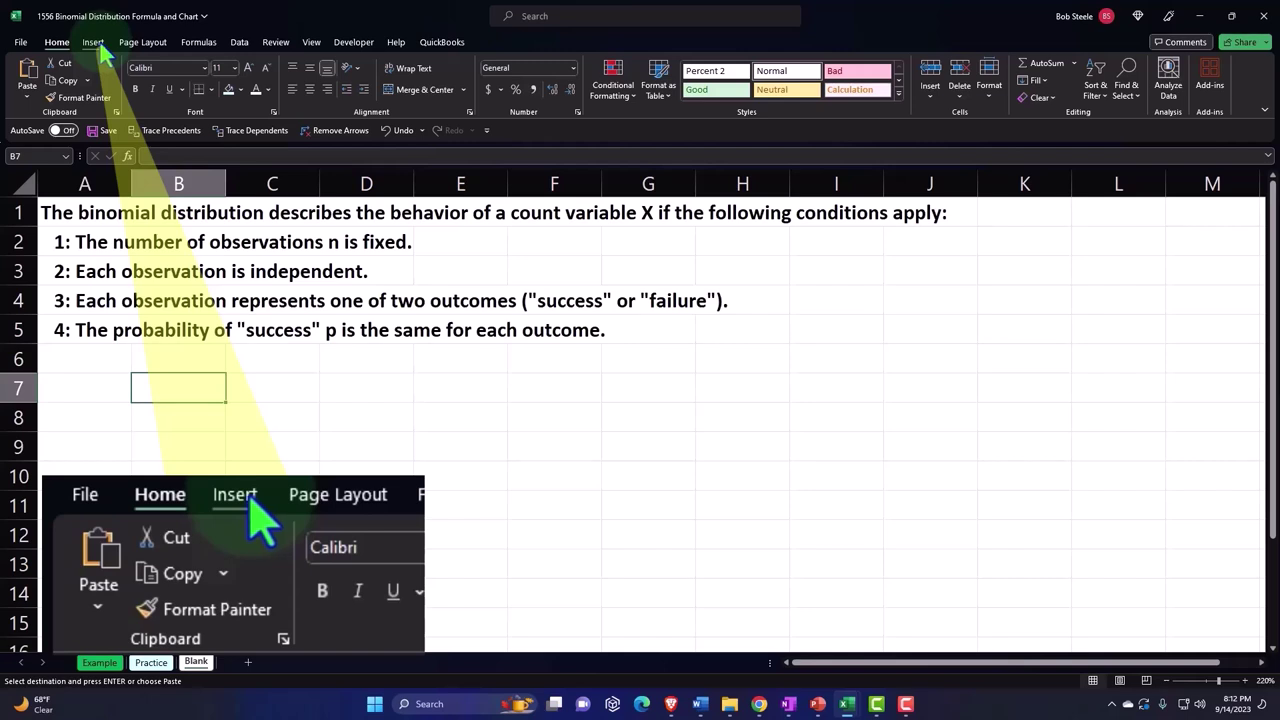
- Insert a blank equation and switch it to Ink Equation handwriting input
{"action": "left_click", "coordinate": [93, 44]}
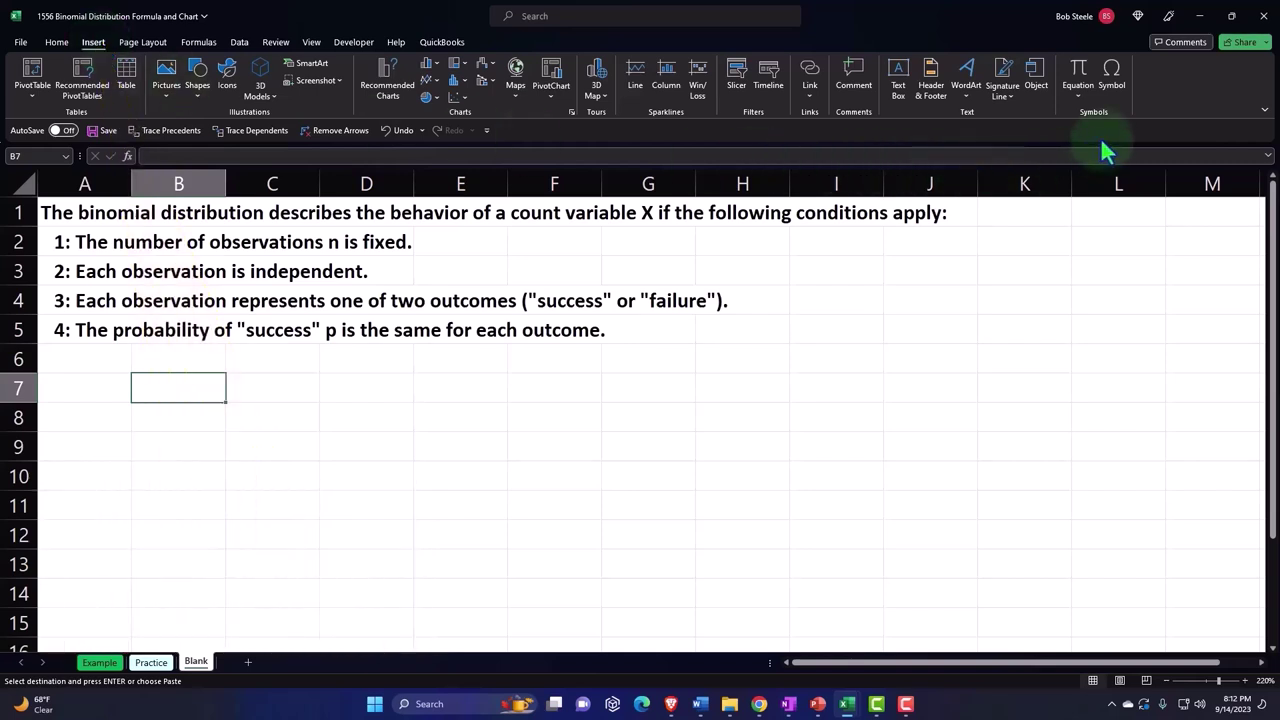
{"action": "left_click", "coordinate": [1080, 75]}
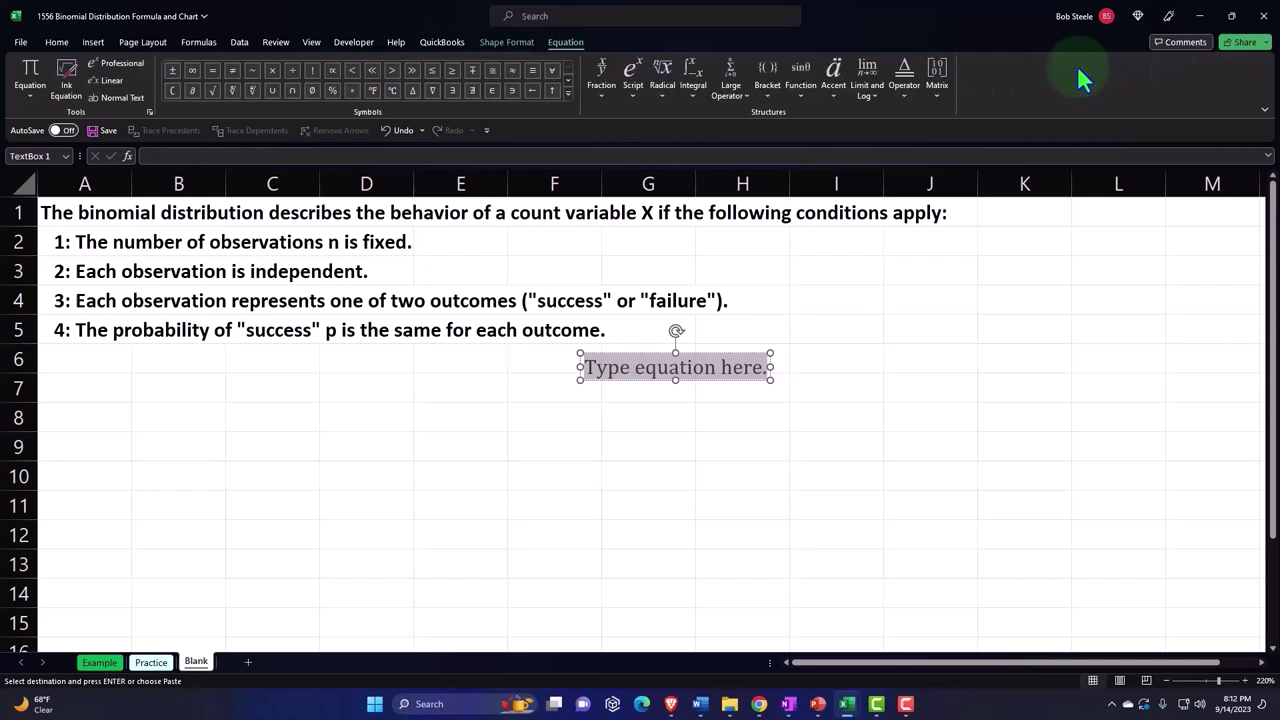
{"action": "left_click", "coordinate": [72, 72]}
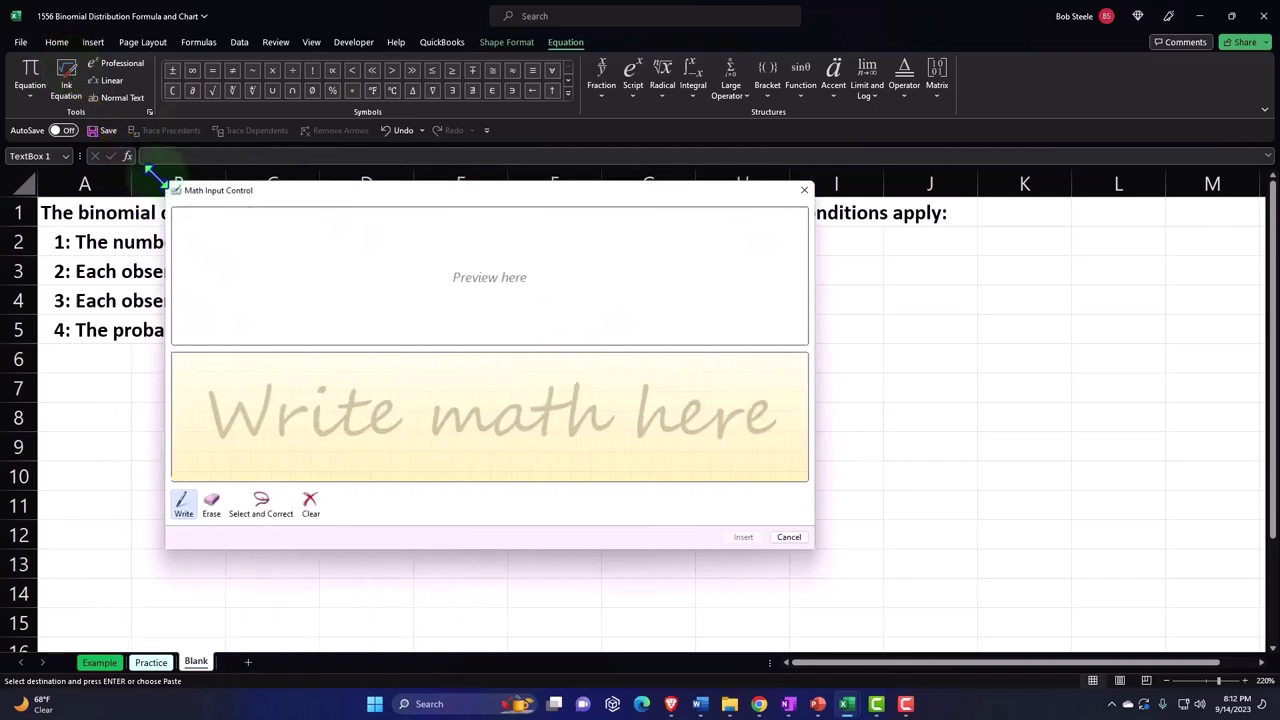
- Enlarge the Math Input Control pad and handwrite P(x) = followed by the start of n
{"action": "left_click_drag", "start_coordinate": [430, 294], "coordinate": [131, 166]}
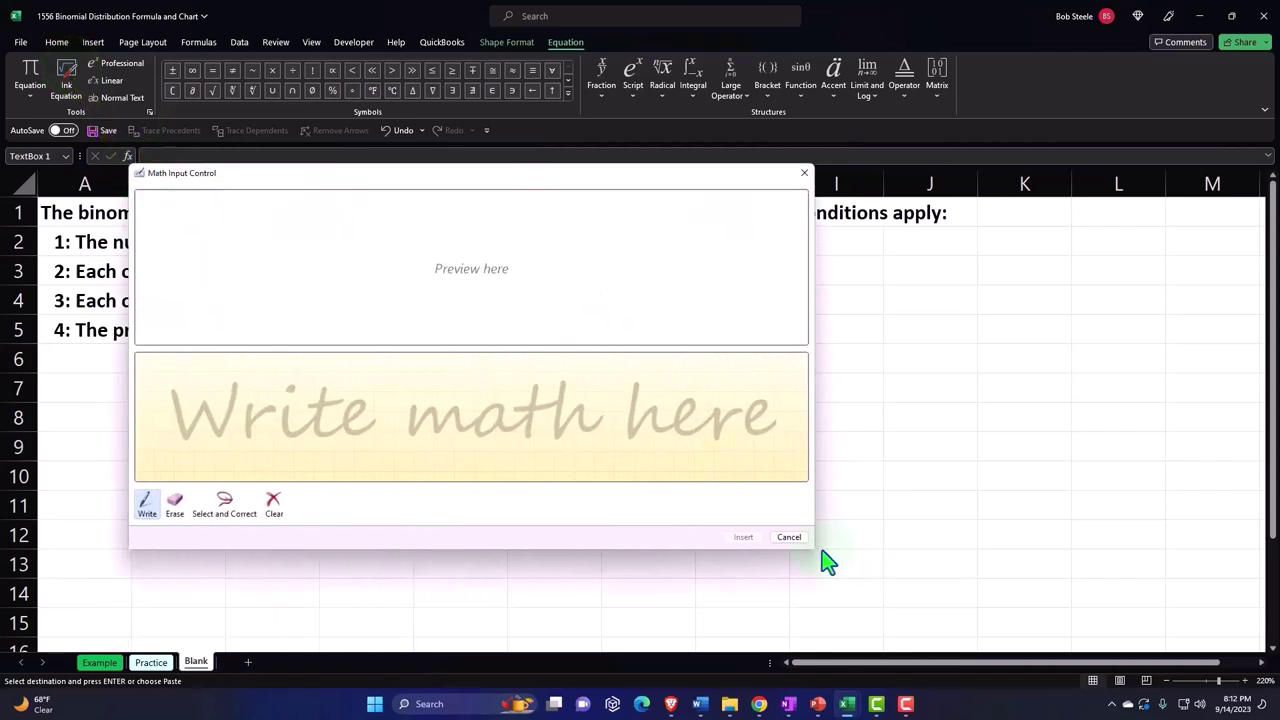
{"action": "left_click_drag", "start_coordinate": [815, 549], "coordinate": [1188, 620]}
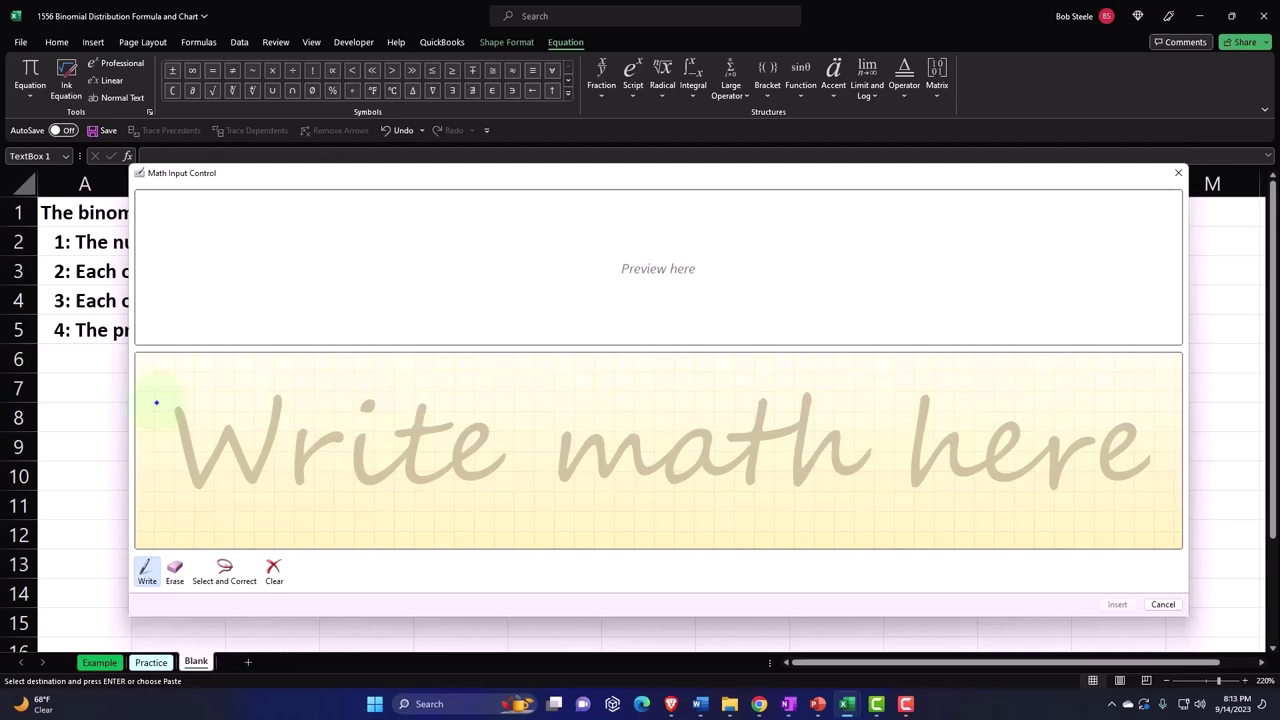
{"action": "left_click_drag", "start_coordinate": [156, 402], "coordinate": [153, 492]}
{"action": "mouse_move", "coordinate": [156, 405]}
{"action": "left_mouse_down"}
{"action": "mouse_move", "coordinate": [168, 395]}
{"action": "mouse_move", "coordinate": [194, 410]}
{"action": "mouse_move", "coordinate": [176, 433]}
{"action": "mouse_move", "coordinate": [155, 430]}
{"action": "mouse_move", "coordinate": [212, 408]}
{"action": "mouse_move", "coordinate": [205, 470]}
{"action": "mouse_move", "coordinate": [222, 495]}
{"action": "left_mouse_up"}
{"action": "mouse_move", "coordinate": [230, 434]}
{"action": "left_mouse_down"}
{"action": "mouse_move", "coordinate": [266, 494]}
{"action": "mouse_move", "coordinate": [248, 454]}
{"action": "mouse_move", "coordinate": [218, 492]}
{"action": "left_mouse_up"}
{"action": "mouse_move", "coordinate": [266, 396]}
{"action": "left_mouse_down"}
{"action": "mouse_move", "coordinate": [289, 500]}
{"action": "mouse_move", "coordinate": [276, 507]}
{"action": "mouse_move", "coordinate": [276, 492]}
{"action": "left_mouse_up"}
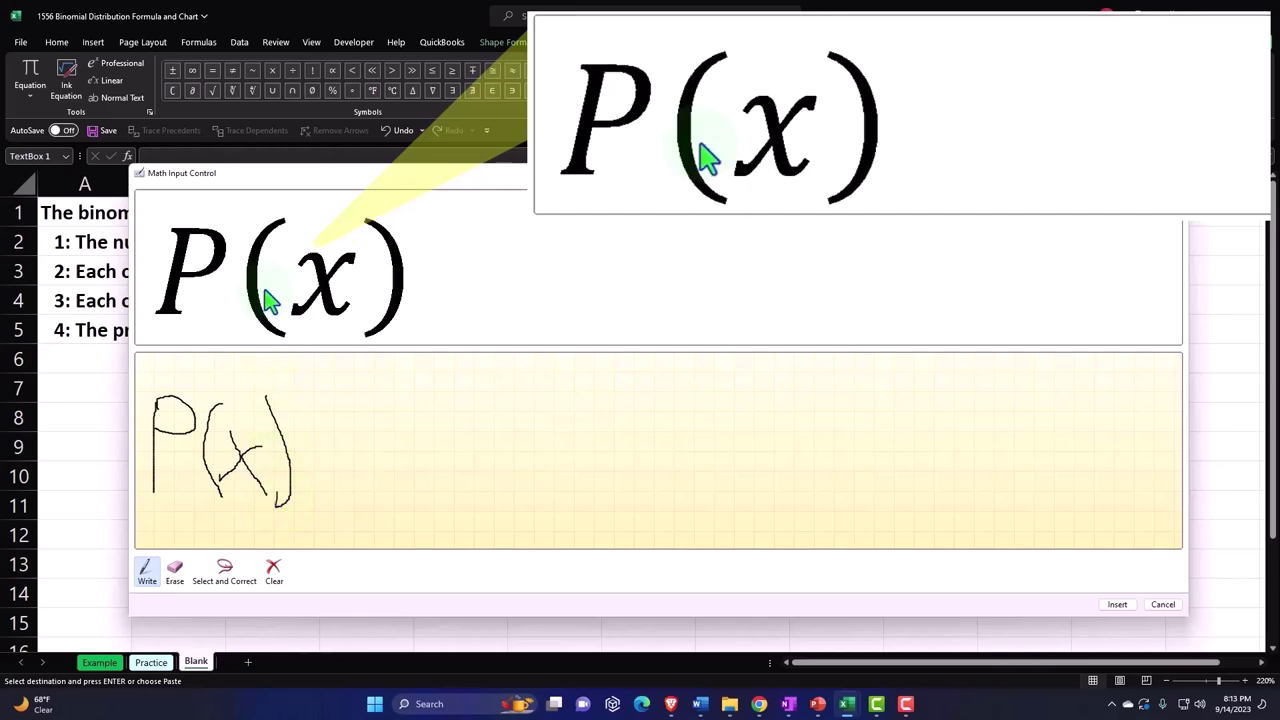
{"action": "left_click_drag", "start_coordinate": [312, 437], "coordinate": [343, 441]}
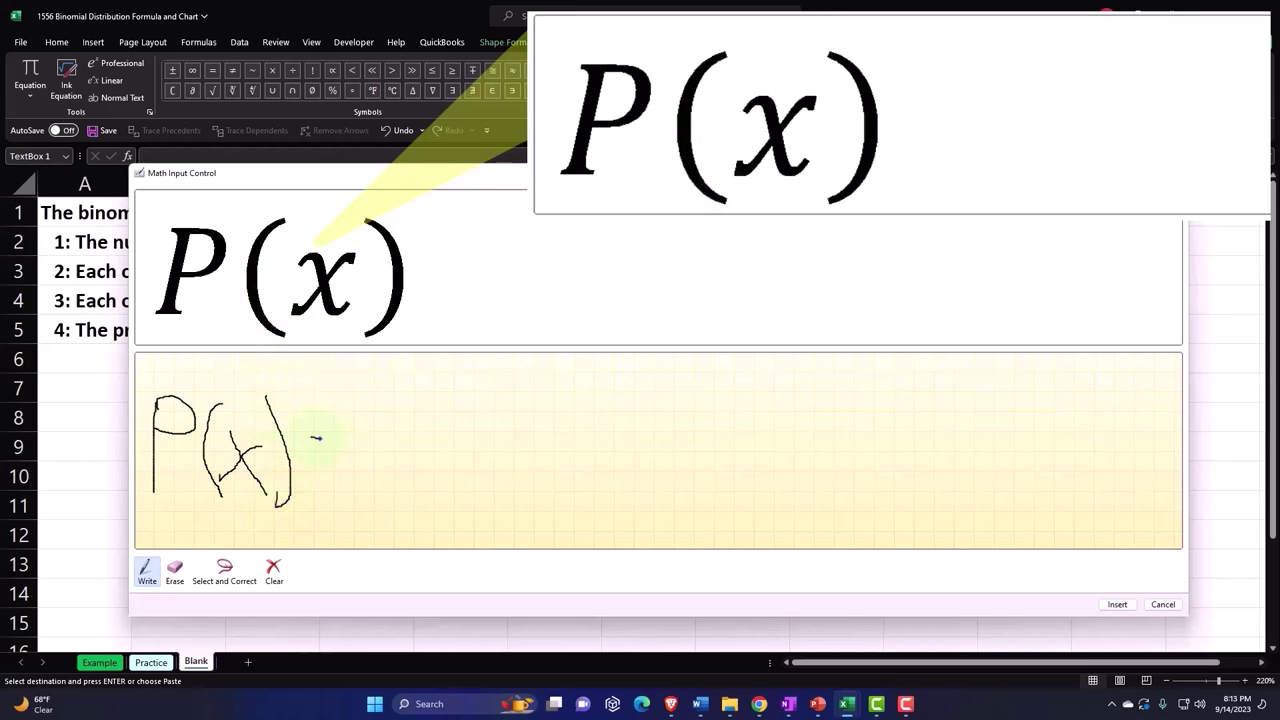
{"action": "left_click_drag", "start_coordinate": [310, 454], "coordinate": [352, 455]}
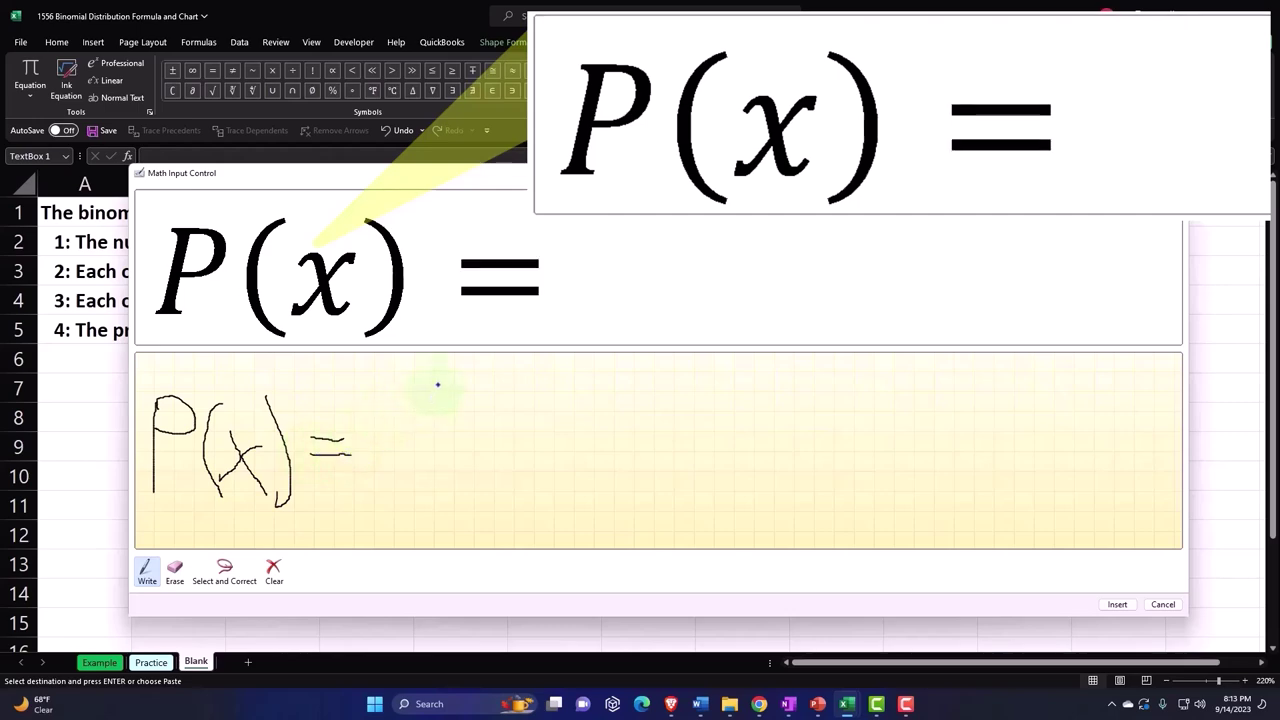
{"action": "mouse_move", "coordinate": [435, 388]}
{"action": "left_mouse_down"}
{"action": "mouse_move", "coordinate": [462, 422]}
{"action": "mouse_move", "coordinate": [481, 415]}
{"action": "left_mouse_up"}
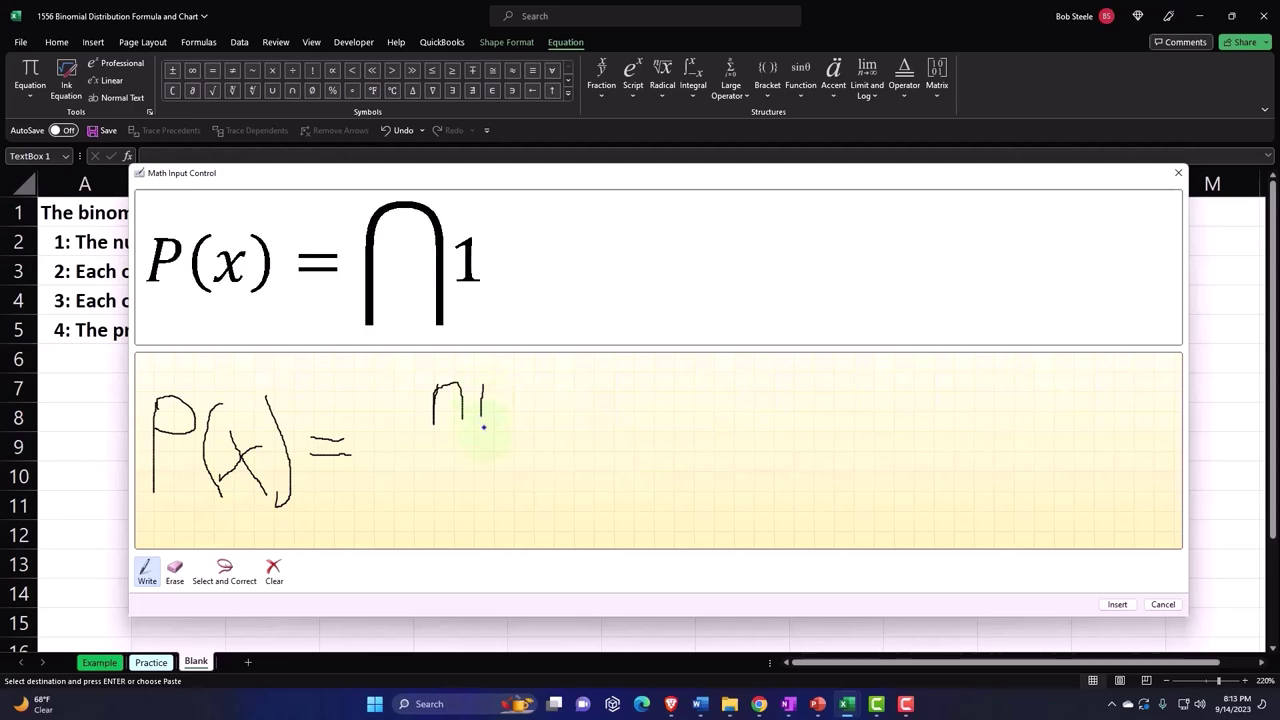
- Erase the misrecognized n! ink from the math input pad
{"action": "left_click", "coordinate": [483, 427]}
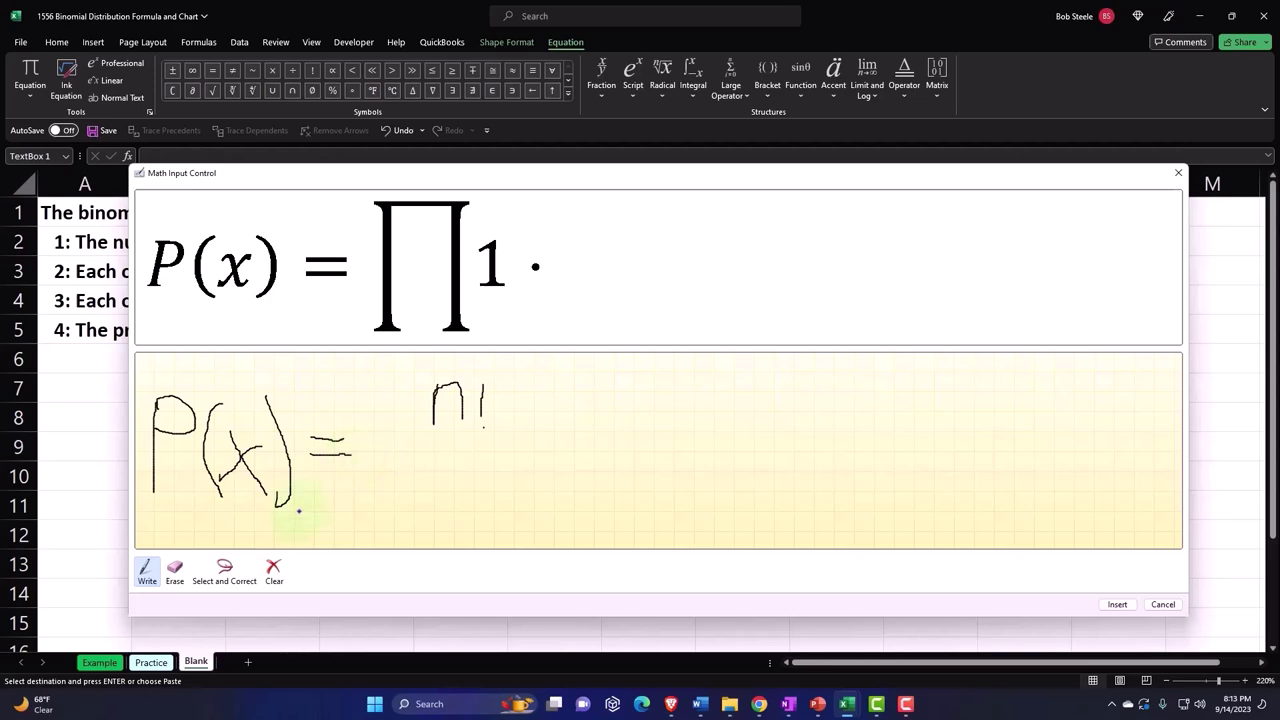
{"action": "left_click", "coordinate": [172, 578]}
{"action": "left_click_drag", "start_coordinate": [440, 402], "coordinate": [488, 400]}
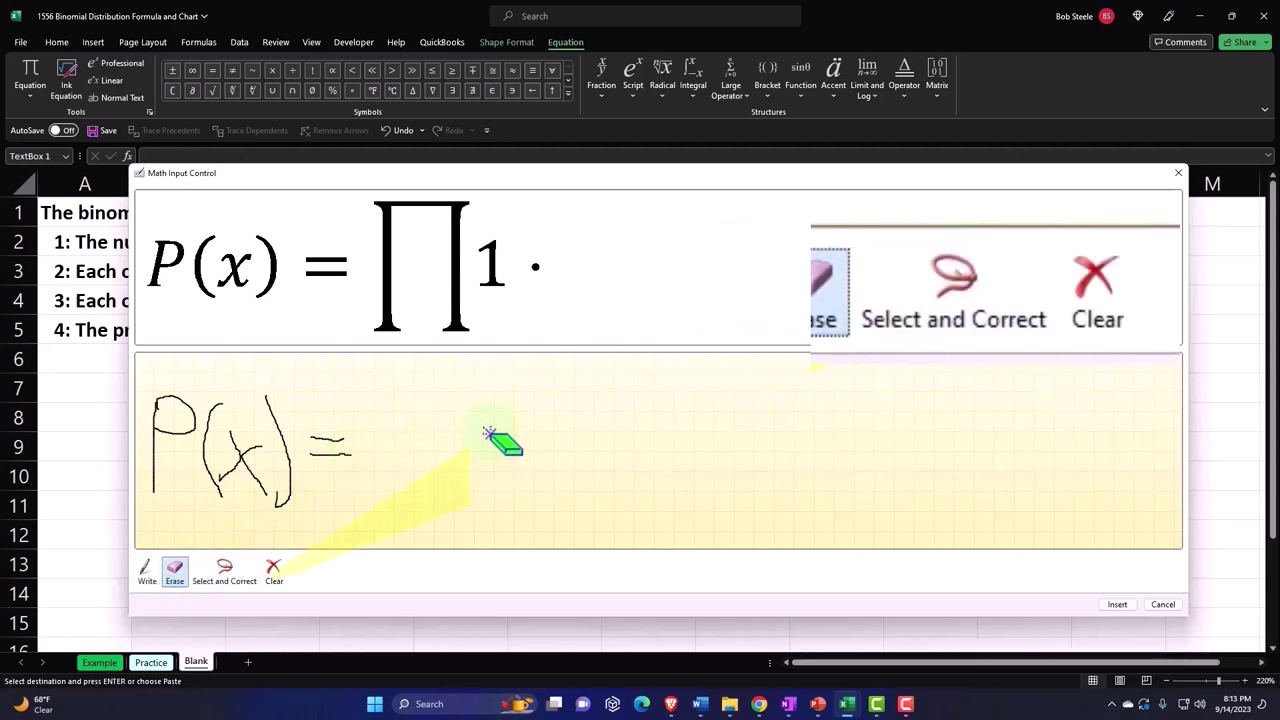
{"action": "left_click", "coordinate": [484, 428]}
{"action": "left_click", "coordinate": [148, 572]}
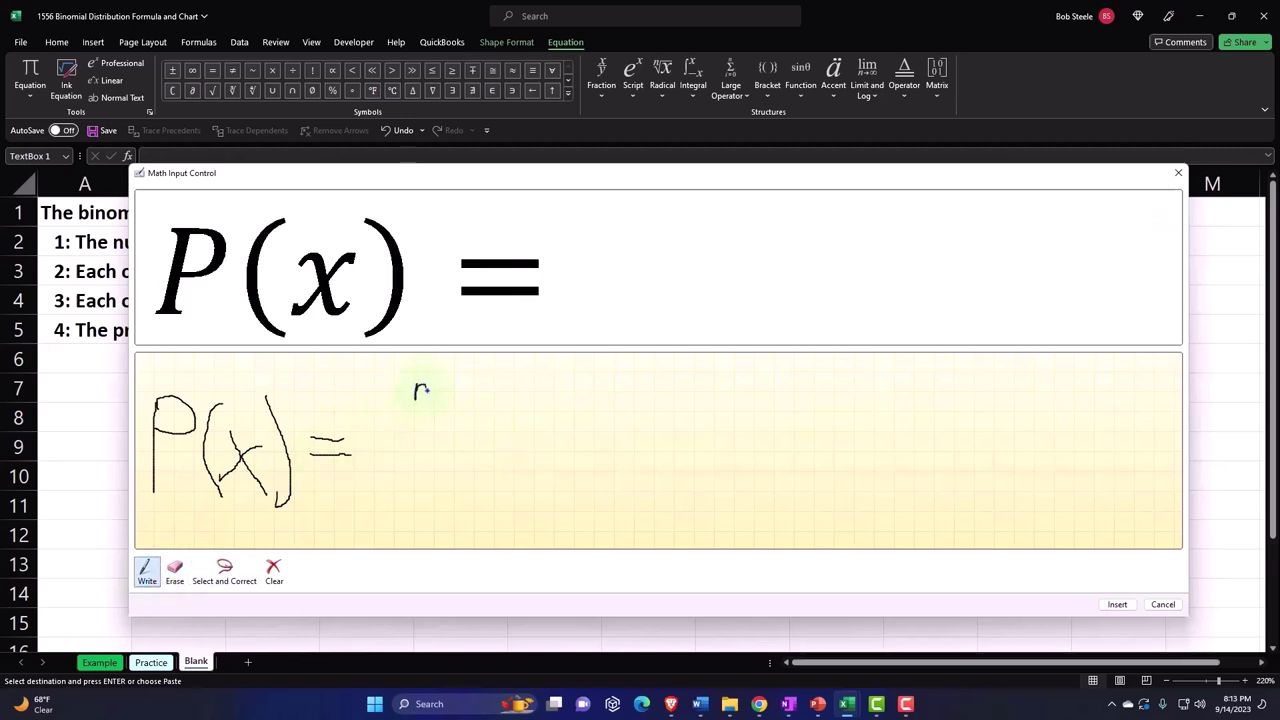
- Rewrite n!, draw the fraction bar, and begin writing x! beneath it
{"action": "left_click_drag", "start_coordinate": [442, 382], "coordinate": [441, 396]}
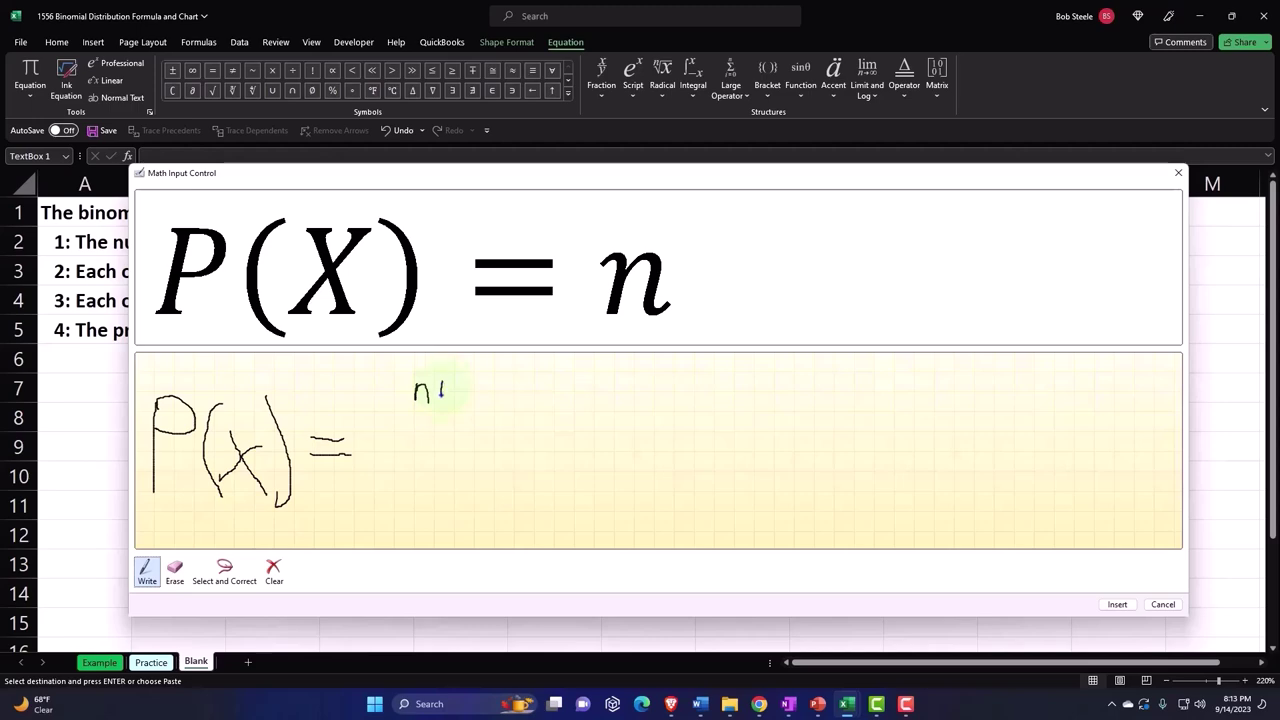
{"action": "left_click", "coordinate": [439, 401]}
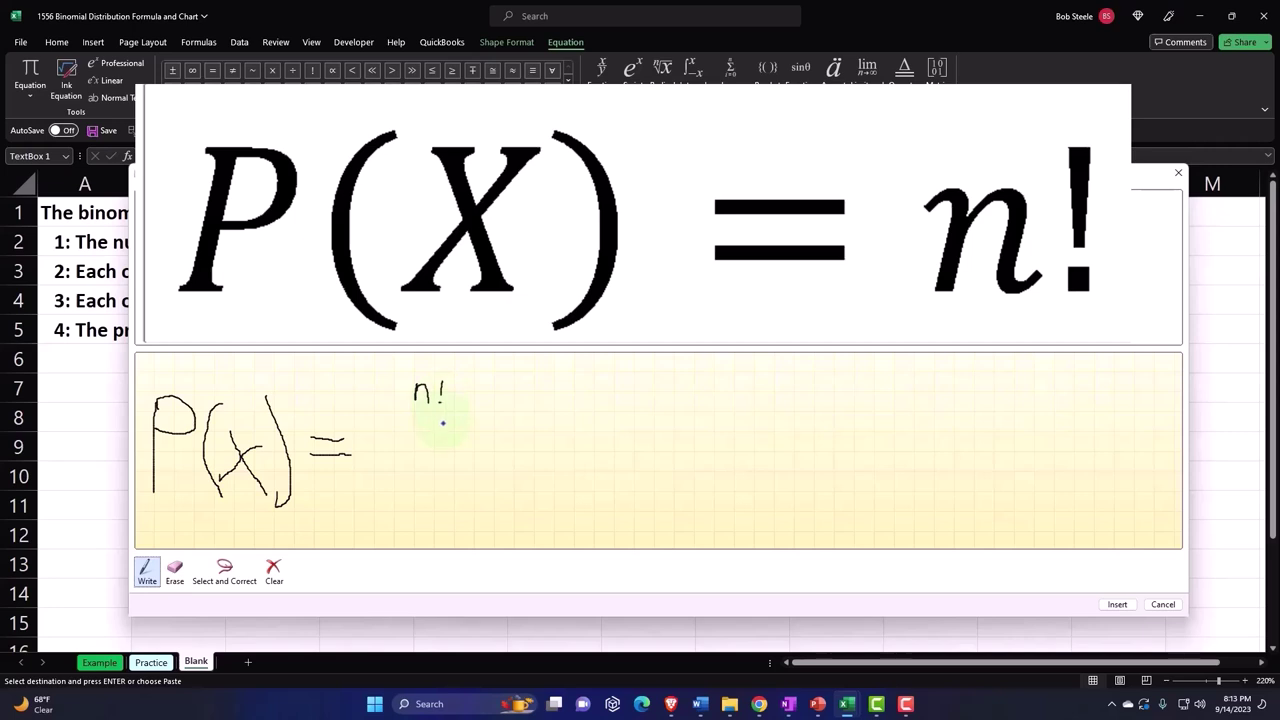
{"action": "left_click_drag", "start_coordinate": [360, 426], "coordinate": [538, 417]}
{"action": "mouse_move", "coordinate": [377, 439]}
{"action": "left_mouse_down"}
{"action": "mouse_move", "coordinate": [400, 465]}
{"action": "mouse_move", "coordinate": [381, 464]}
{"action": "left_mouse_up"}
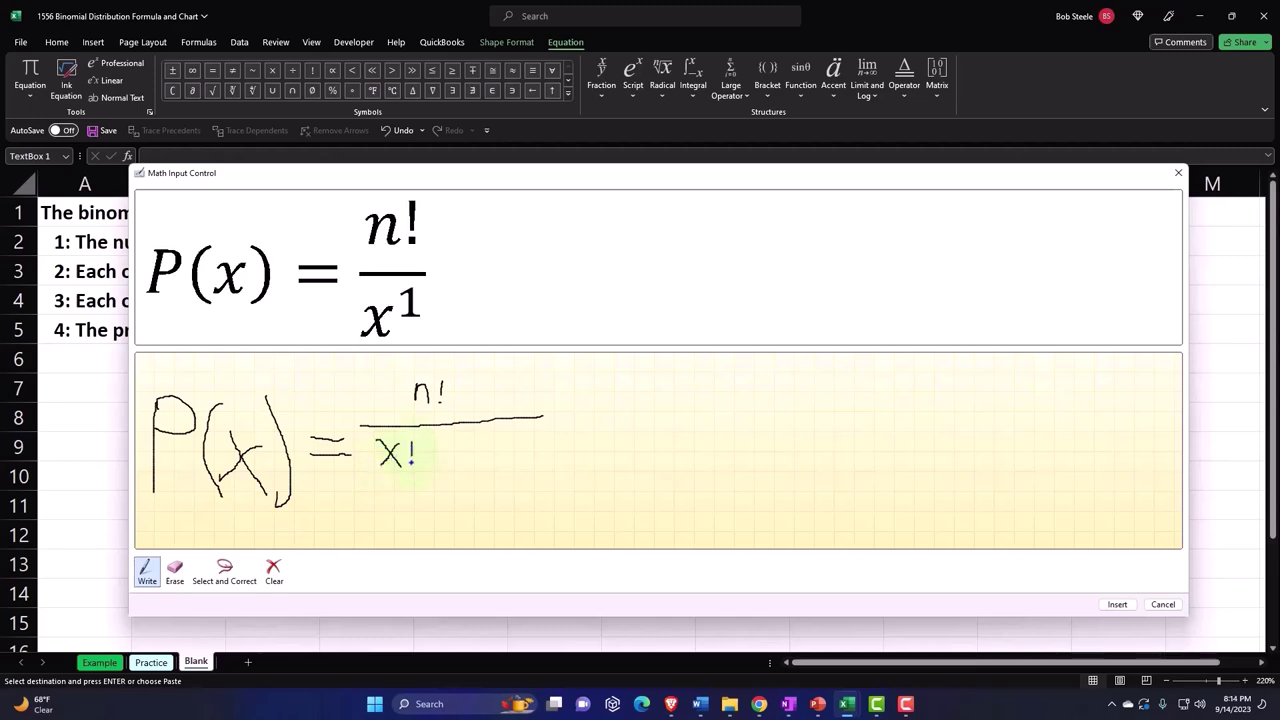
- Finish the denominator x!(n−x)! and add the × P^x term after the fraction
{"action": "left_click_drag", "start_coordinate": [433, 438], "coordinate": [428, 470]}
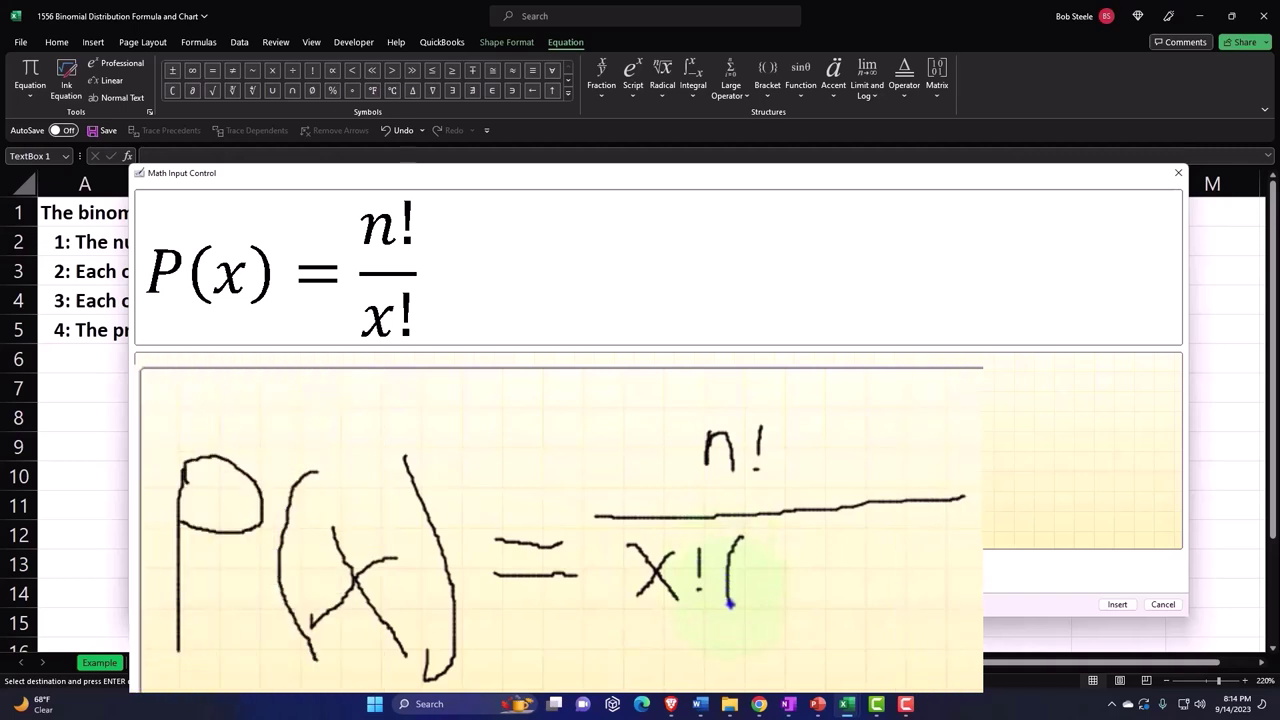
{"action": "mouse_move", "coordinate": [745, 555]}
{"action": "left_mouse_down"}
{"action": "mouse_move", "coordinate": [744, 588]}
{"action": "mouse_move", "coordinate": [800, 569]}
{"action": "mouse_move", "coordinate": [846, 589]}
{"action": "mouse_move", "coordinate": [814, 588]}
{"action": "left_mouse_up"}
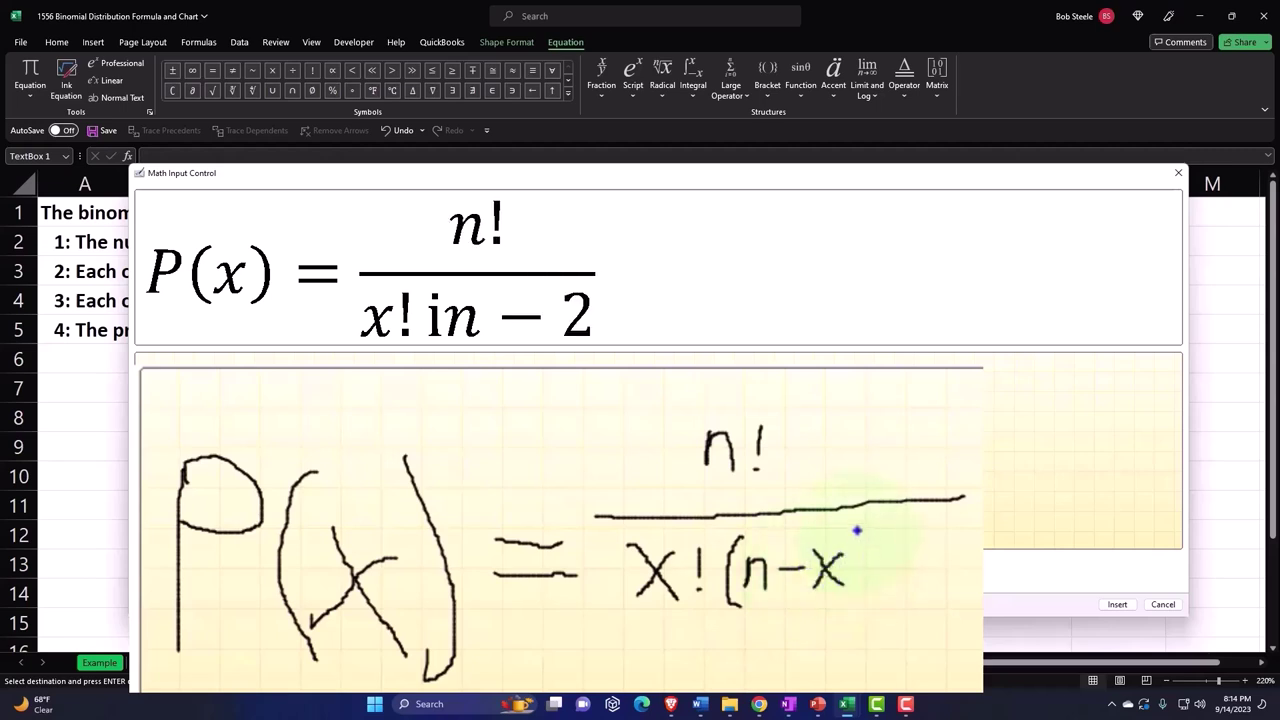
{"action": "mouse_move", "coordinate": [855, 526]}
{"action": "left_mouse_down"}
{"action": "mouse_move", "coordinate": [870, 565]}
{"action": "mouse_move", "coordinate": [858, 598]}
{"action": "left_mouse_up"}
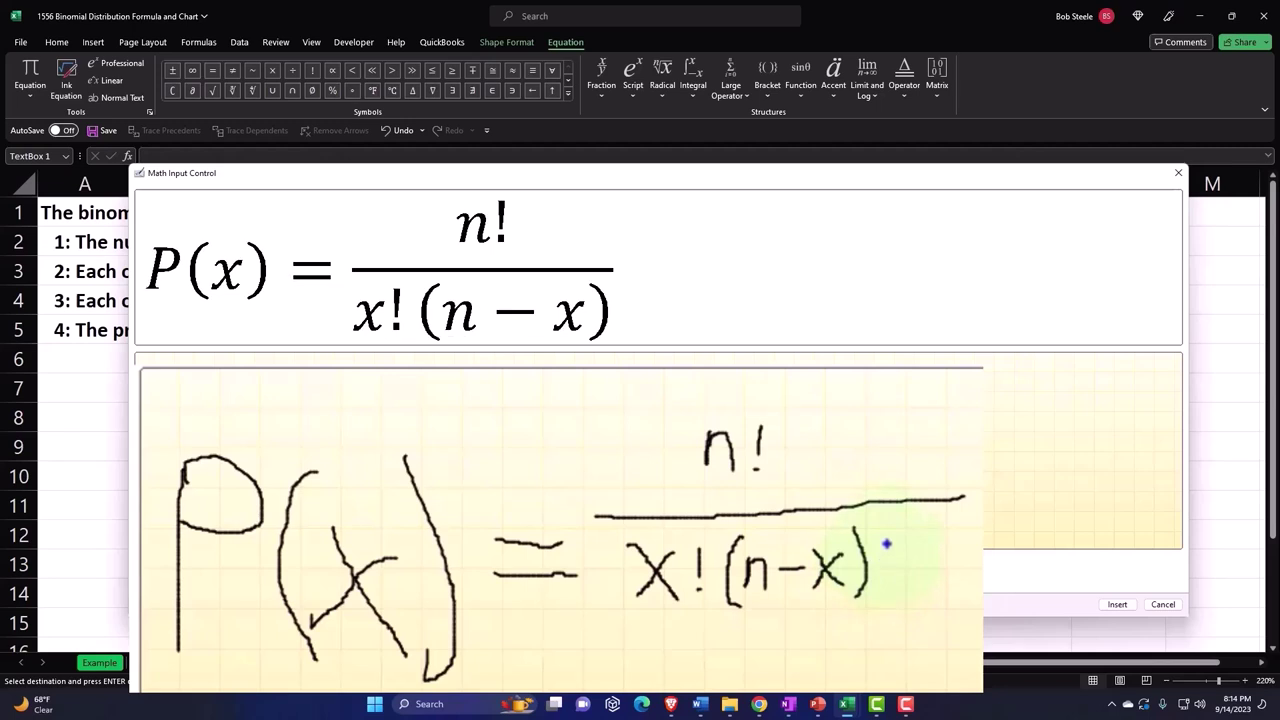
{"action": "left_click_drag", "start_coordinate": [886, 543], "coordinate": [884, 567]}
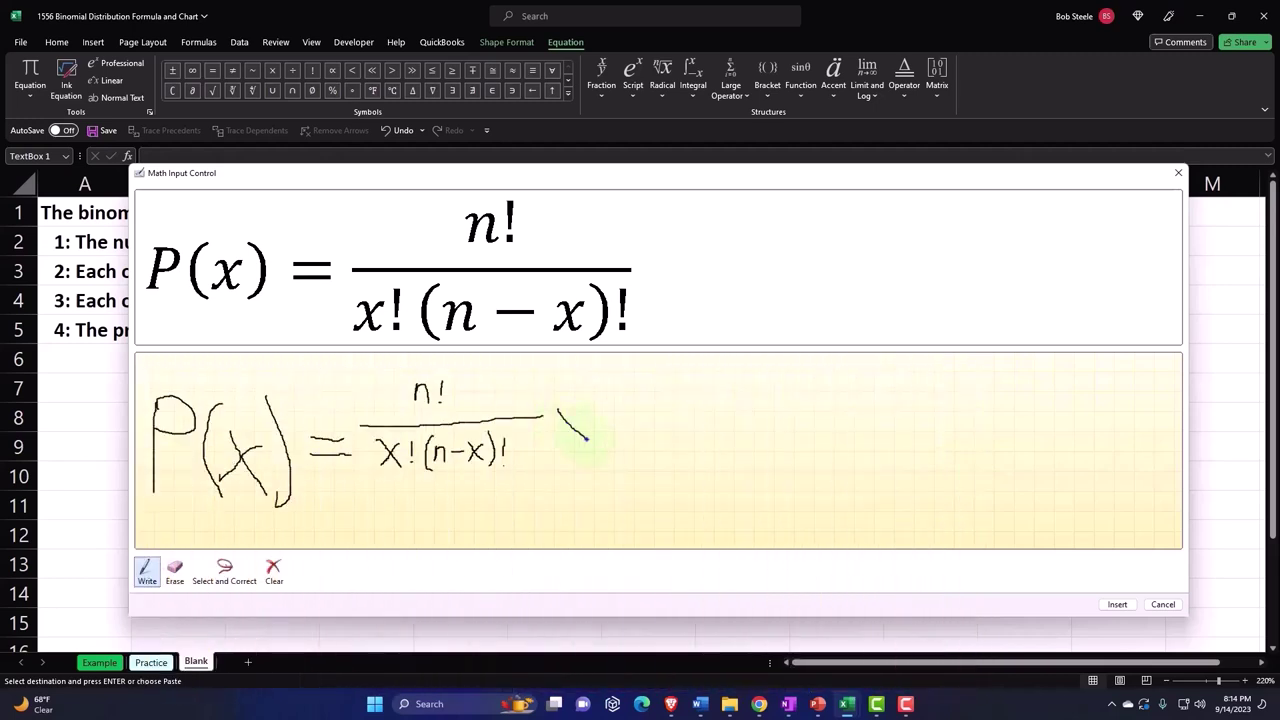
{"action": "mouse_move", "coordinate": [576, 411]}
{"action": "left_mouse_down"}
{"action": "mouse_move", "coordinate": [566, 435]}
{"action": "mouse_move", "coordinate": [577, 430]}
{"action": "left_mouse_up"}
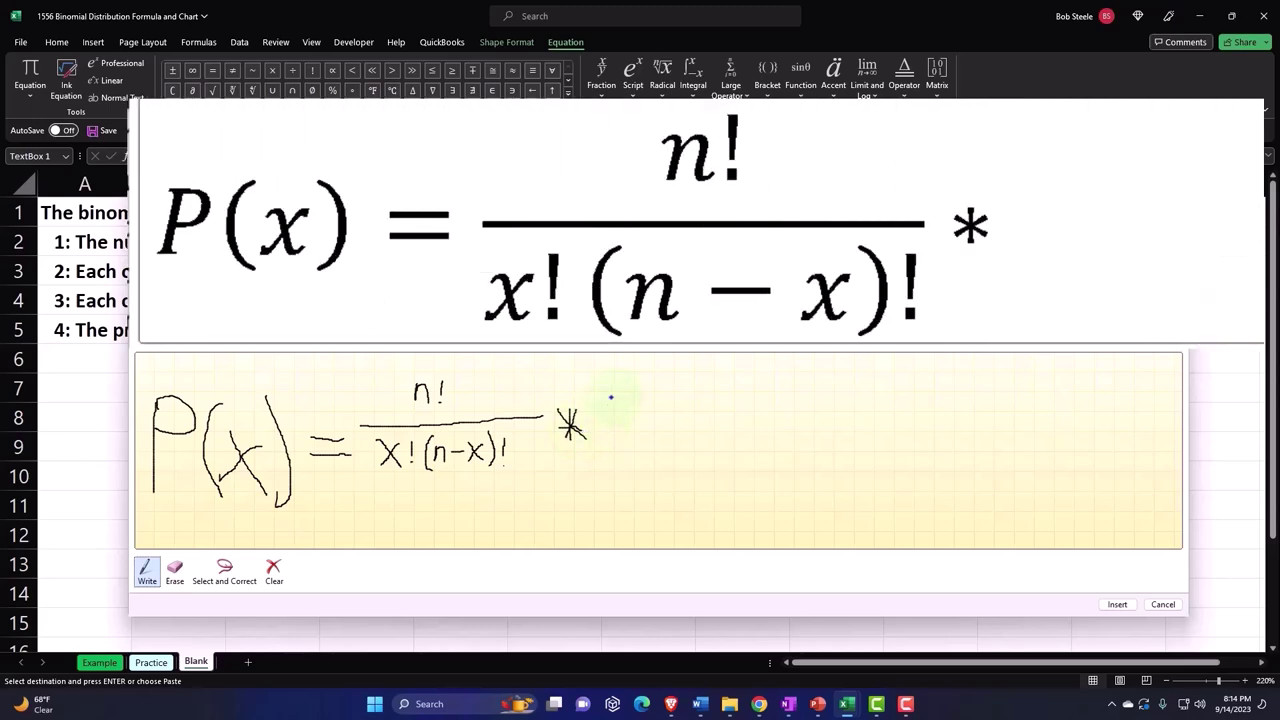
{"action": "mouse_move", "coordinate": [609, 399]}
{"action": "left_mouse_down"}
{"action": "mouse_move", "coordinate": [620, 397]}
{"action": "mouse_move", "coordinate": [607, 420]}
{"action": "left_mouse_up"}
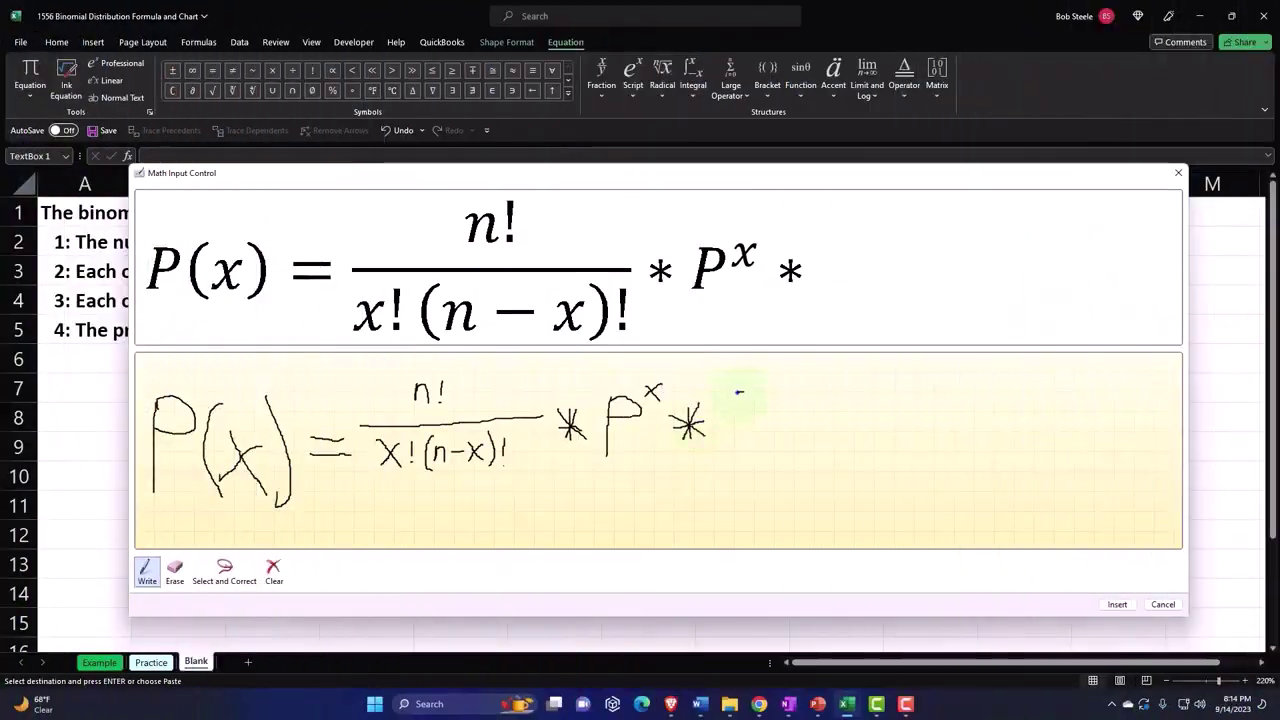
- Handwrite the (1 − P) factor with its (n − x) exponent
{"action": "left_click_drag", "start_coordinate": [738, 392], "coordinate": [734, 456]}
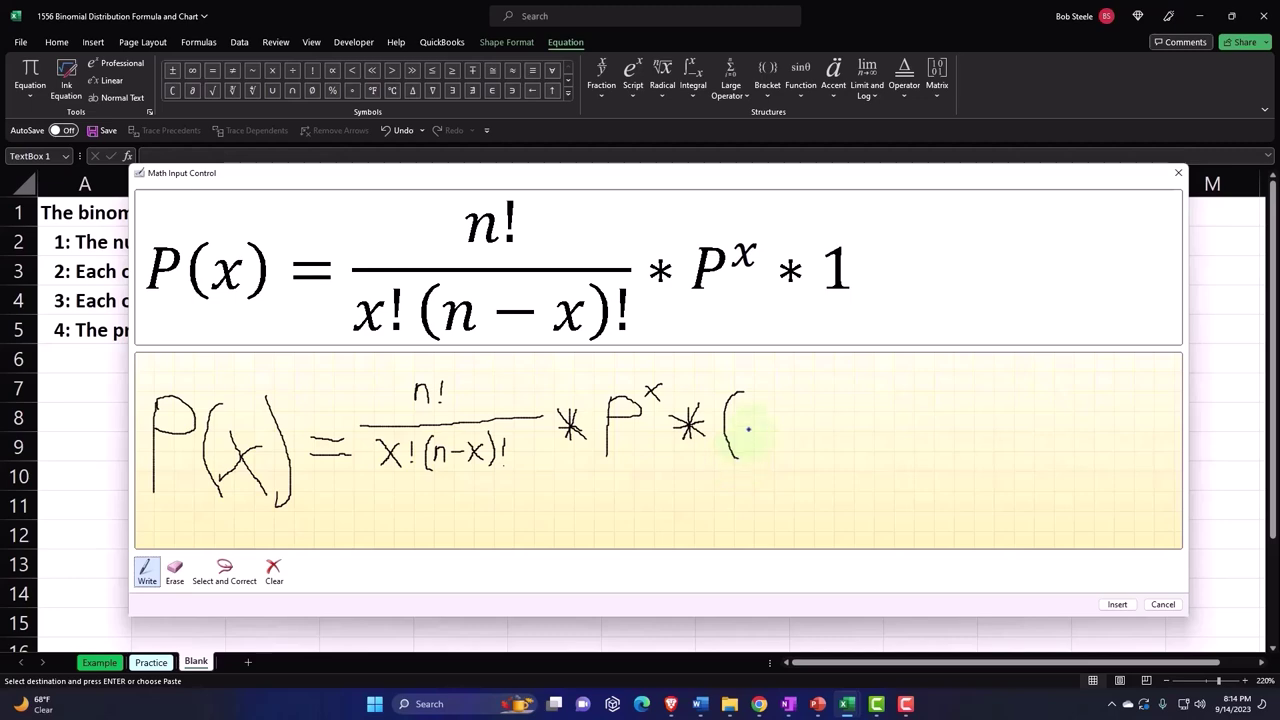
{"action": "left_click_drag", "start_coordinate": [755, 410], "coordinate": [758, 436]}
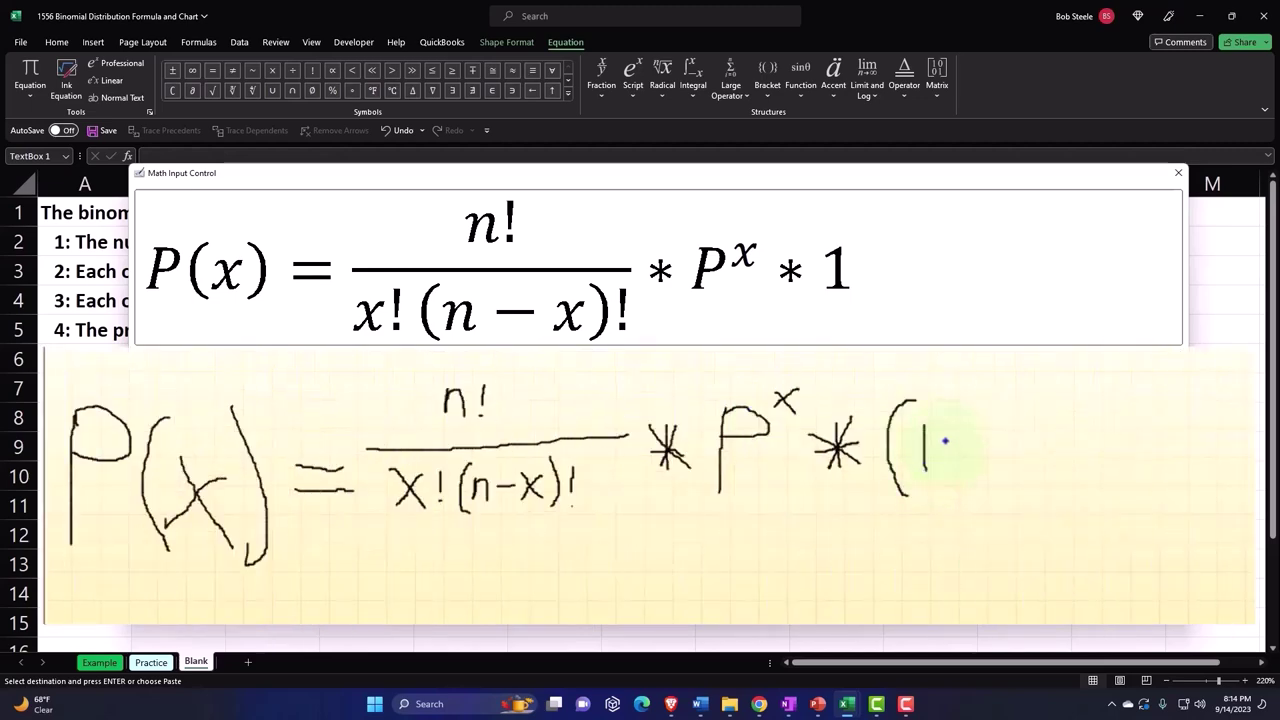
{"action": "left_click_drag", "start_coordinate": [945, 440], "coordinate": [1010, 465]}
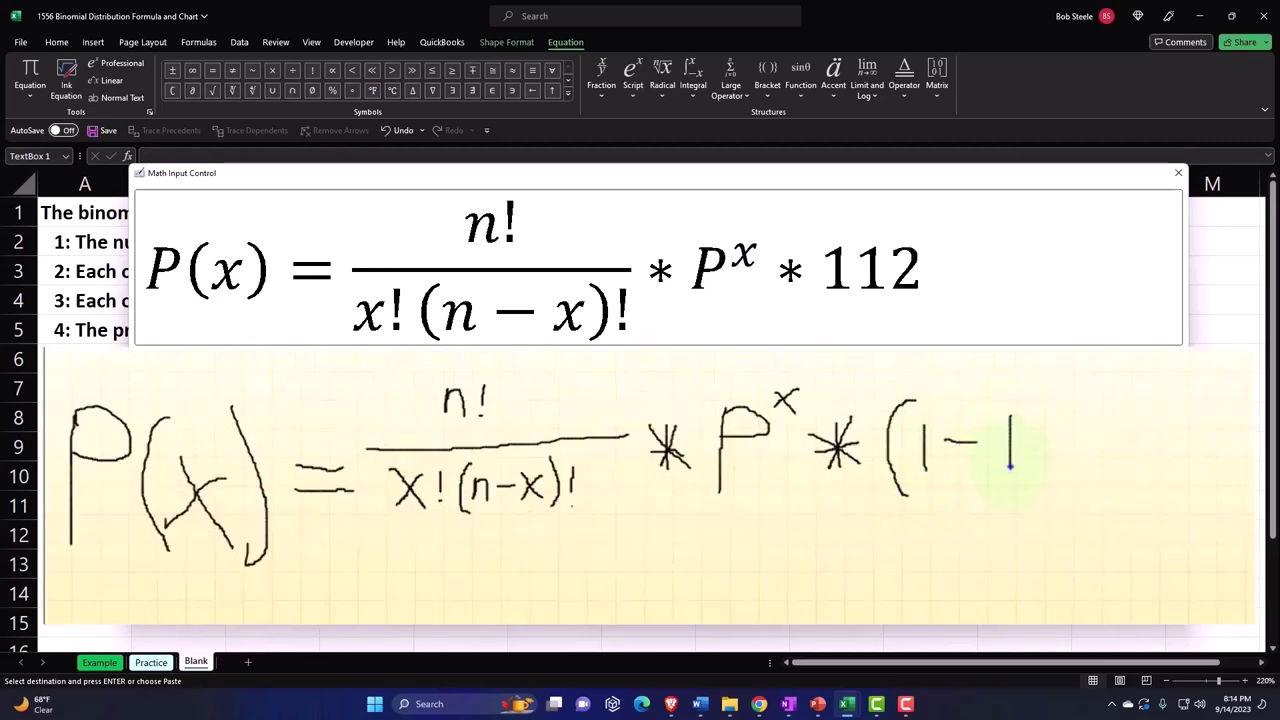
{"action": "left_click_drag", "start_coordinate": [1010, 412], "coordinate": [1030, 442]}
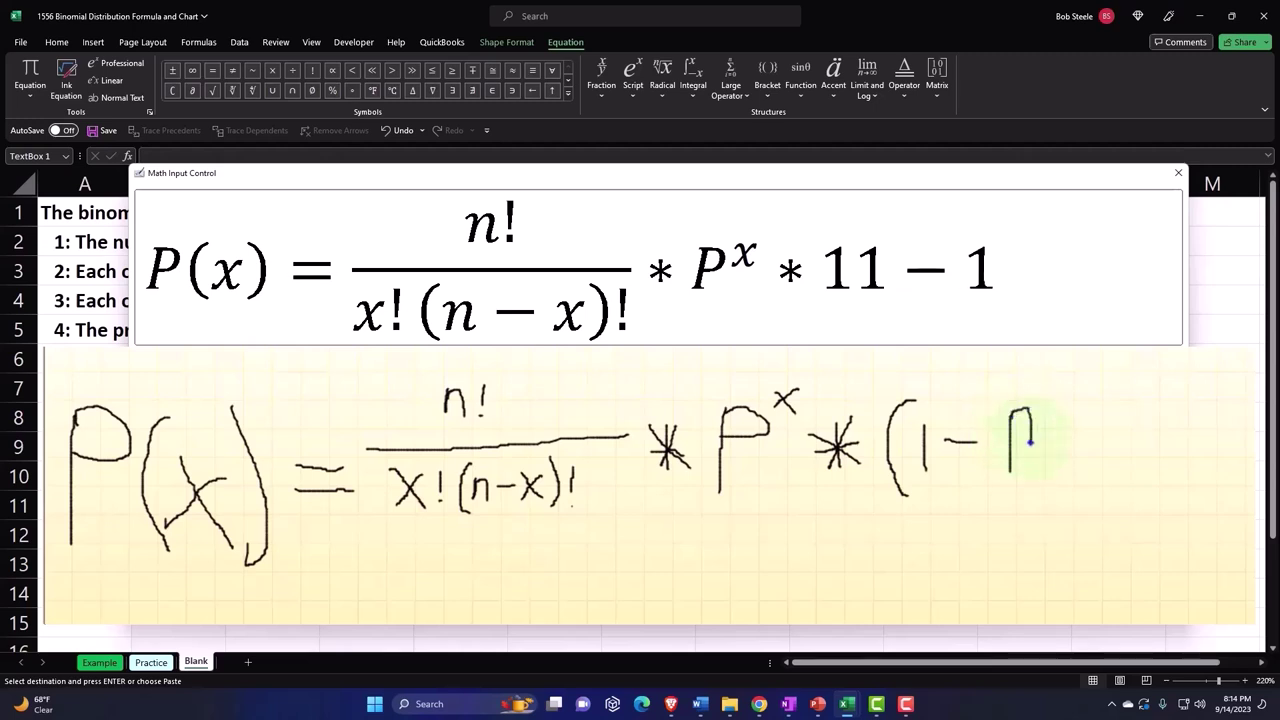
{"action": "left_click_drag", "start_coordinate": [1034, 392], "coordinate": [1052, 466]}
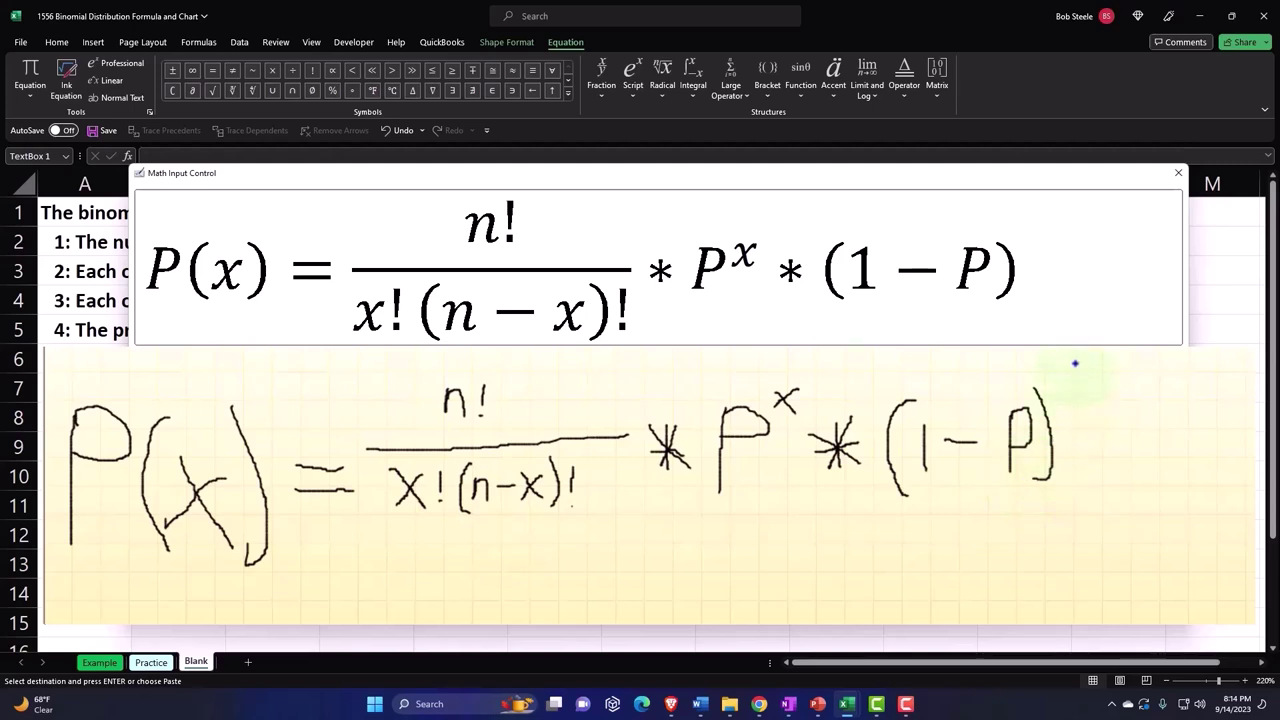
{"action": "left_click_drag", "start_coordinate": [1072, 376], "coordinate": [1078, 396]}
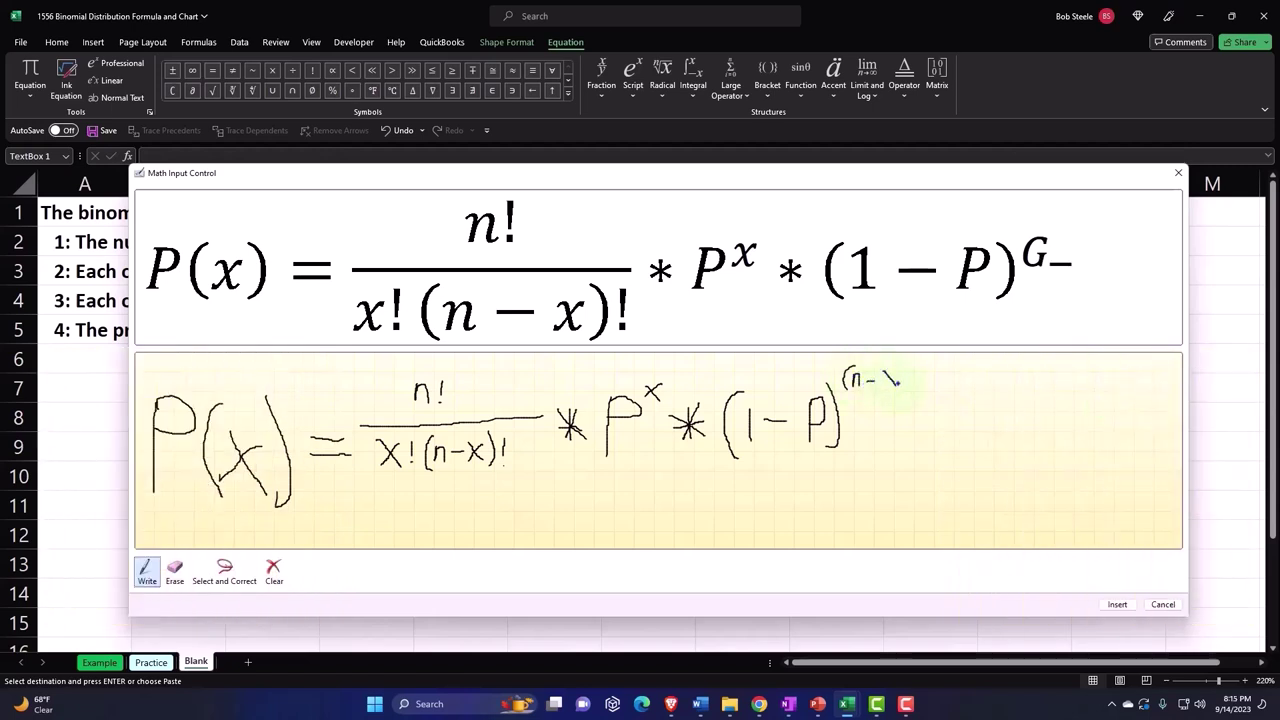
{"action": "mouse_move", "coordinate": [897, 375]}
{"action": "left_mouse_down"}
{"action": "mouse_move", "coordinate": [884, 384]}
{"action": "mouse_move", "coordinate": [899, 390]}
{"action": "left_mouse_up"}
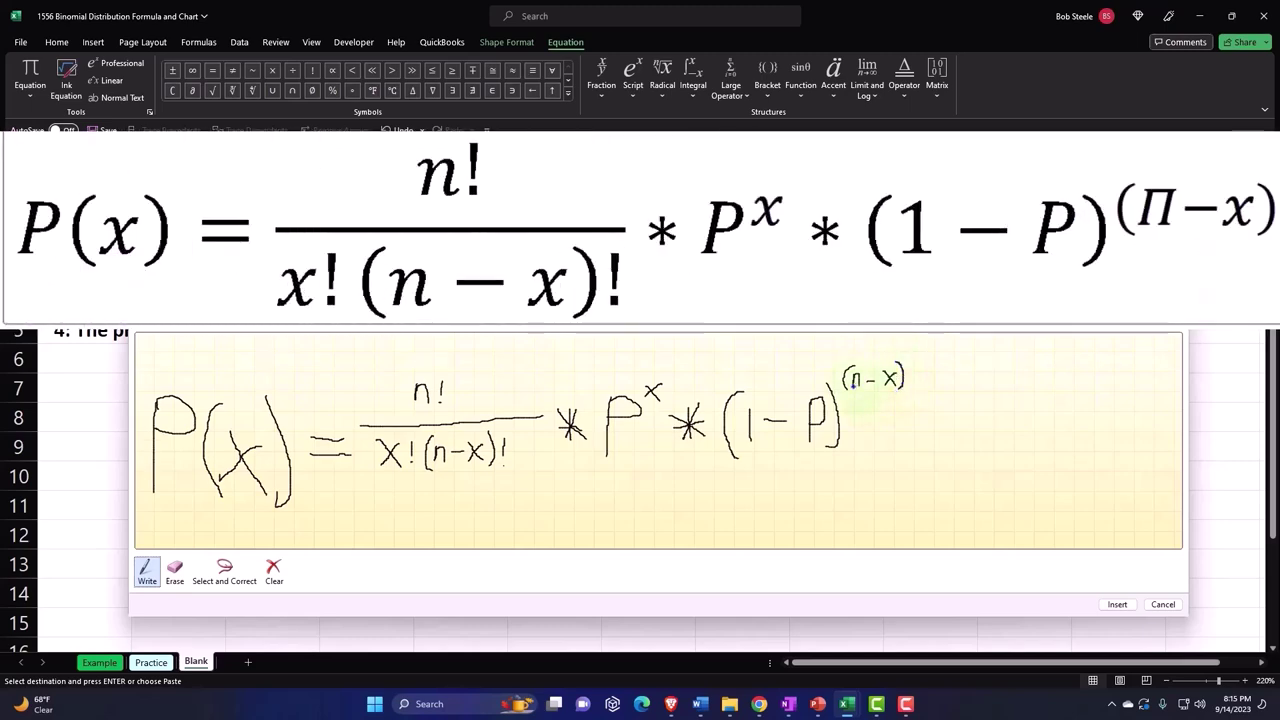
- Correct the exponent's misread Π to n so it reads (n−x)
{"action": "left_click", "coordinate": [234, 572]}
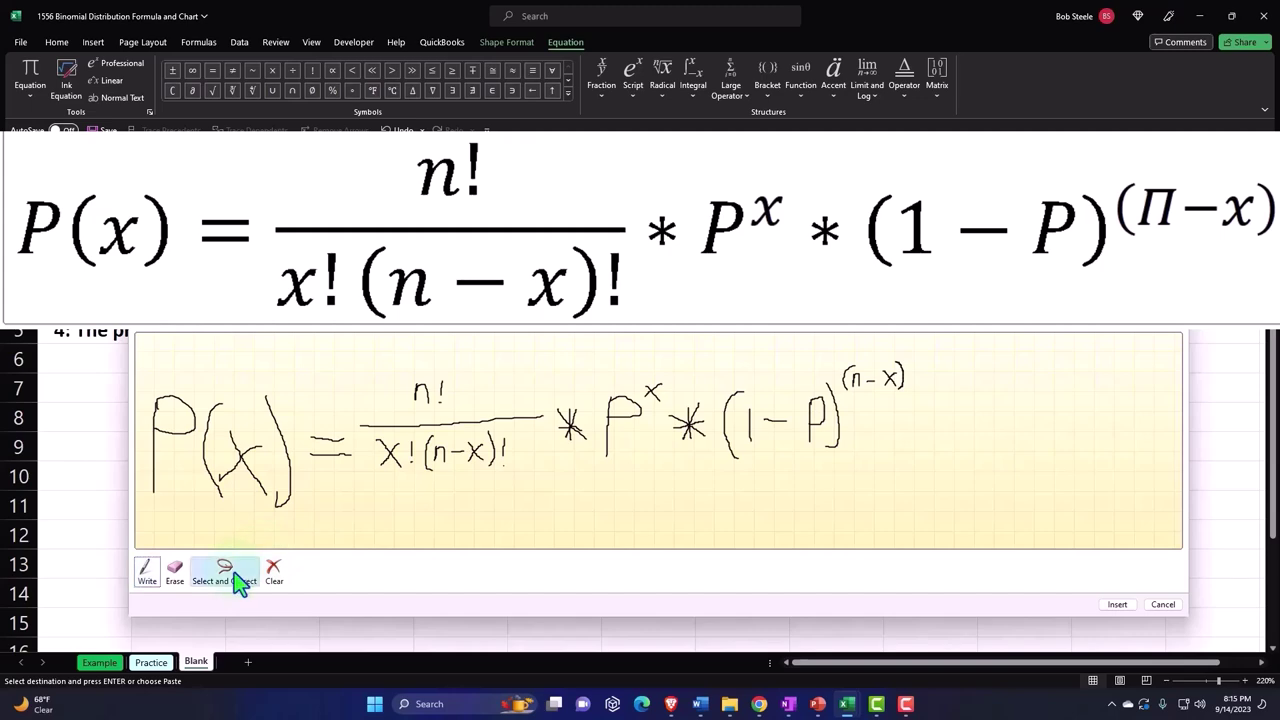
{"action": "left_click", "coordinate": [854, 375]}
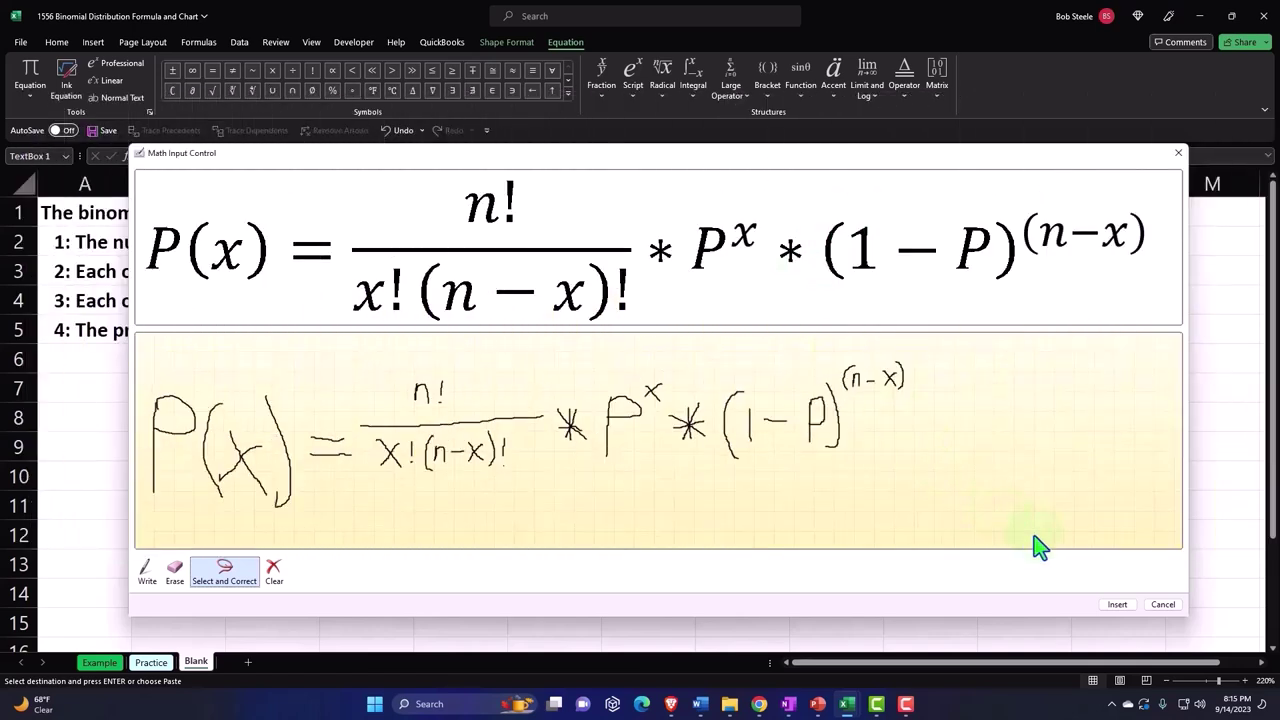
- Insert the equation, move it to A7 below the conditions, and fill it yellow
{"action": "left_click", "coordinate": [1117, 605]}
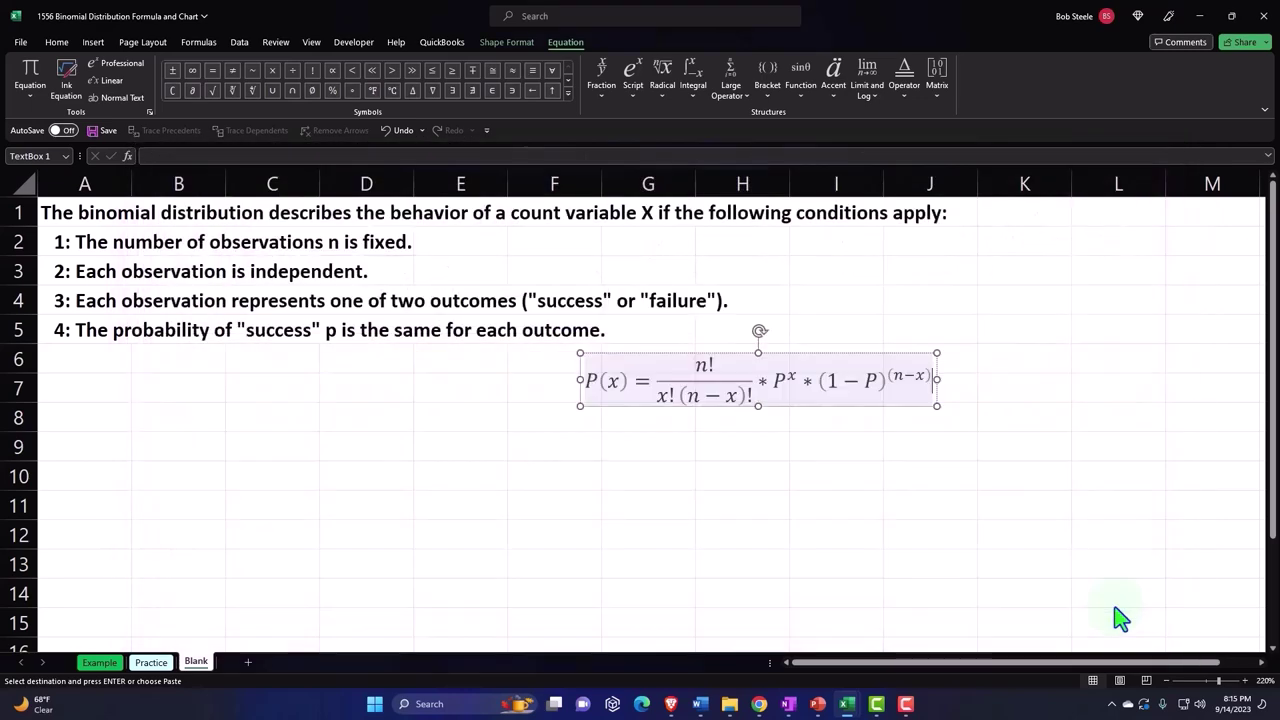
{"action": "left_click_drag", "start_coordinate": [633, 410], "coordinate": [121, 453]}
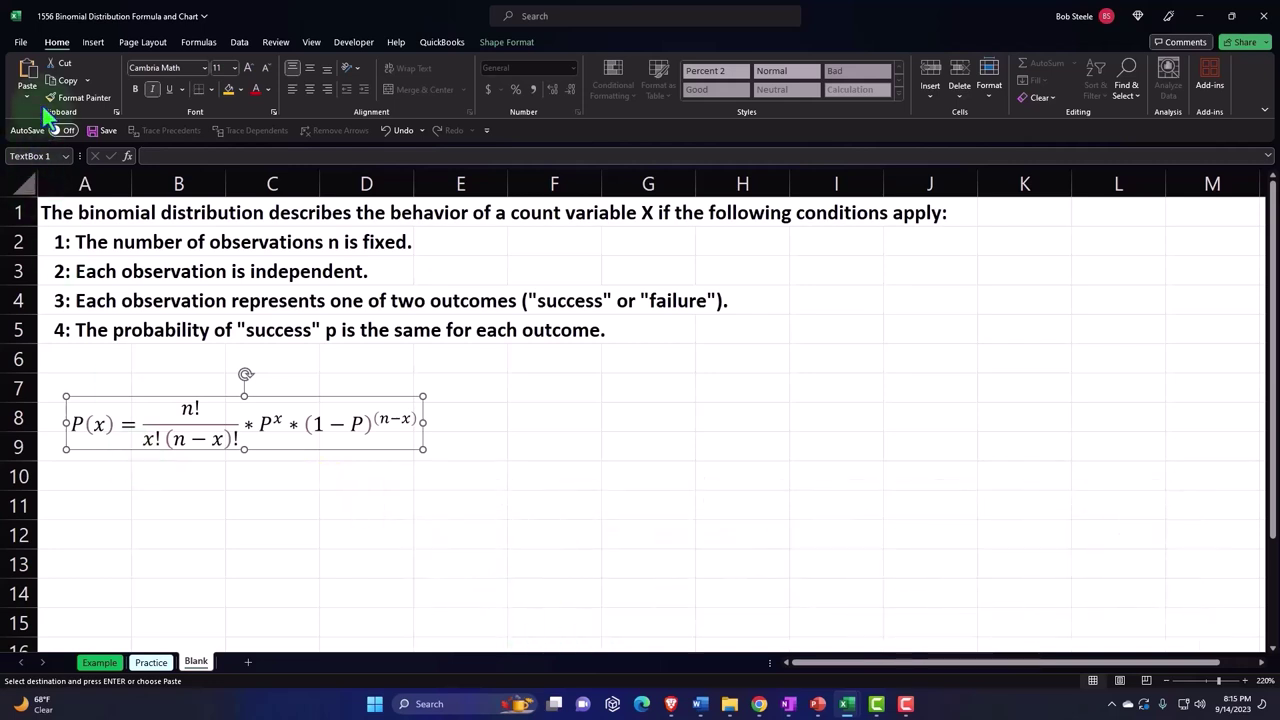
{"action": "left_click", "coordinate": [240, 89]}
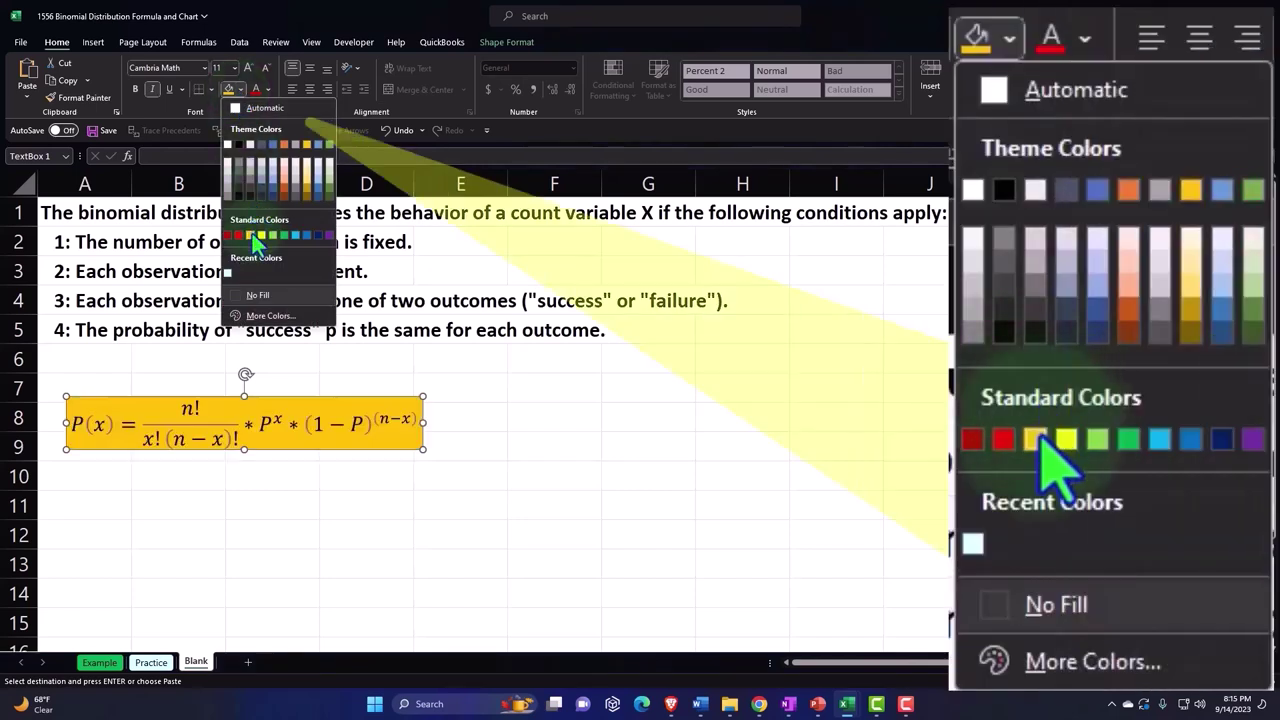
{"action": "left_click", "coordinate": [257, 242]}
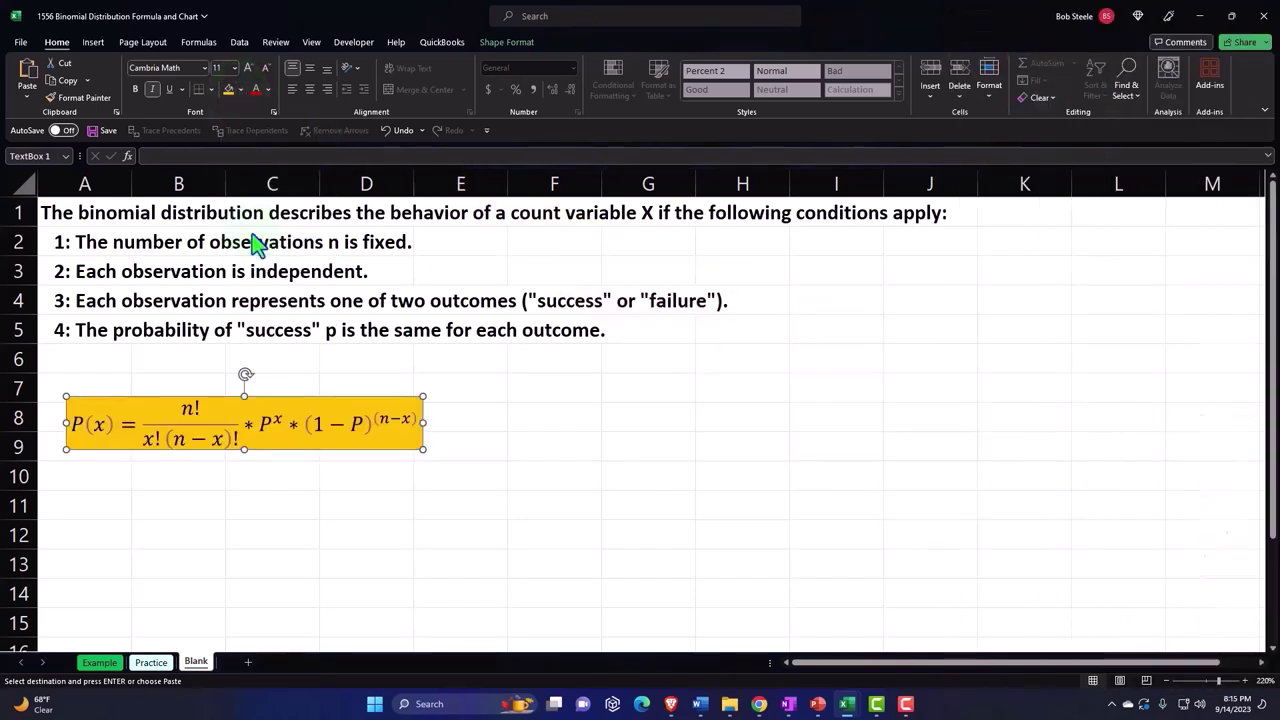
- Increase the equation's font size to 20
{"action": "left_click", "coordinate": [248, 67]}
{"action": "left_click", "coordinate": [248, 67]}
{"action": "left_click", "coordinate": [248, 67]}
{"action": "left_click", "coordinate": [248, 67]}
{"action": "left_click", "coordinate": [248, 67]}
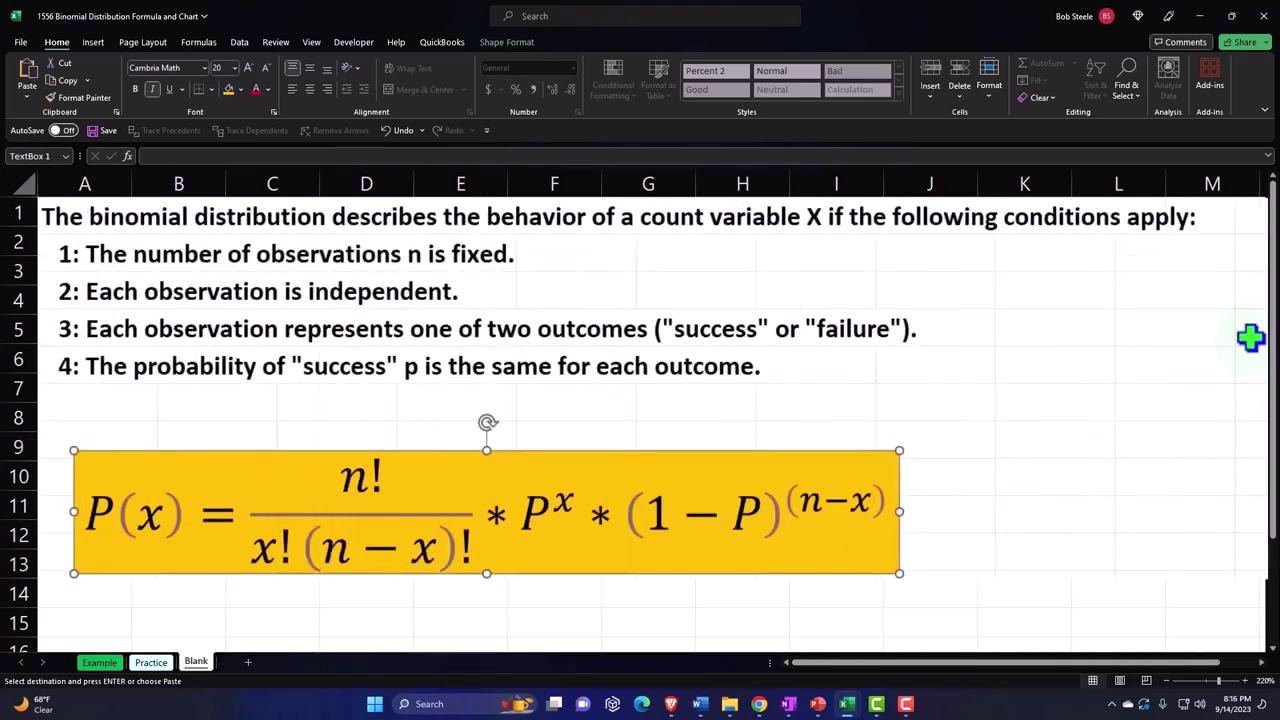
{"action": "left_click", "coordinate": [1213, 282]}
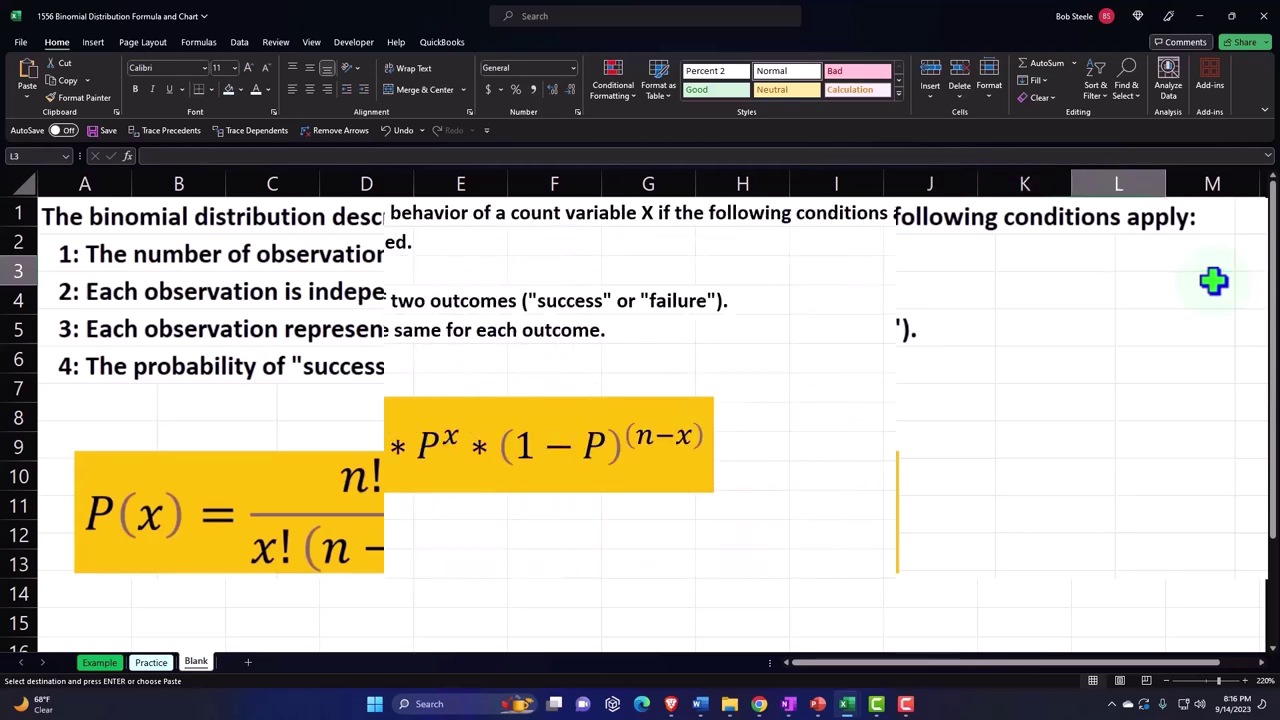
- Type the lowercase labels n in L1 and p in L2
{"action": "key", "text": "Right"}
{"action": "key", "text": "Right"}
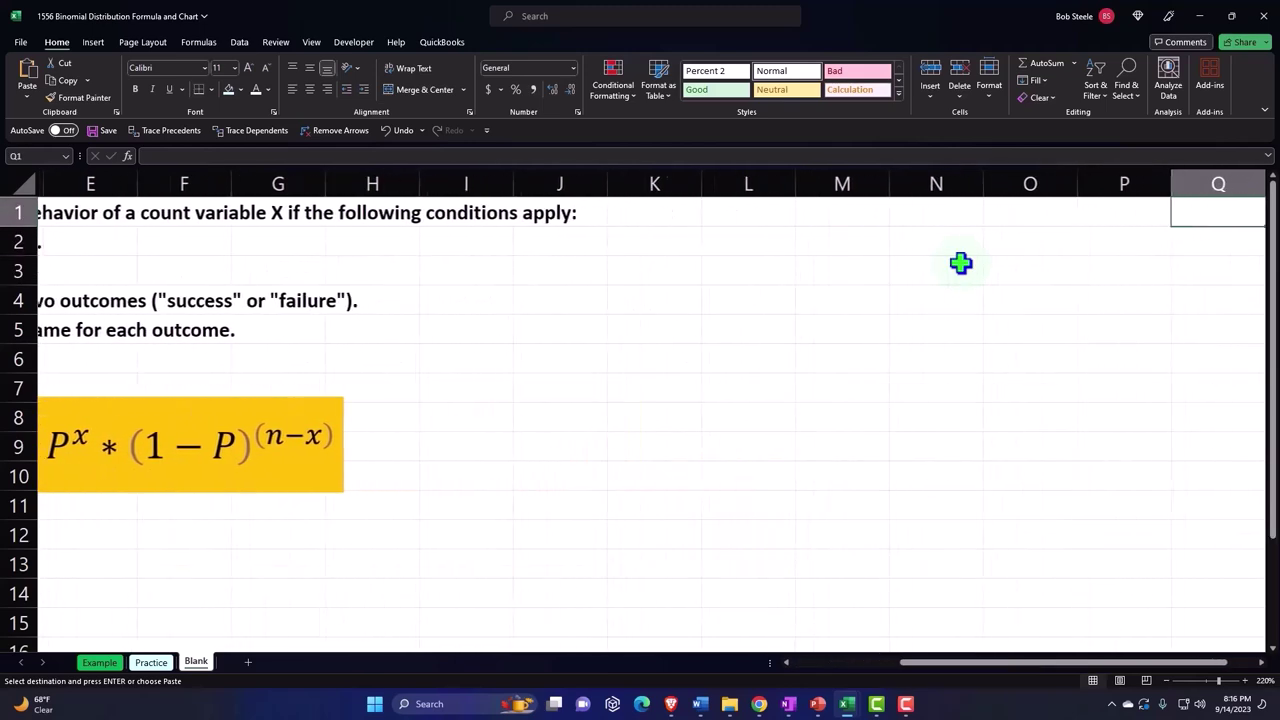
{"action": "key", "text": "Left"}
{"action": "key", "text": "Left"}
{"action": "key", "text": "Left"}
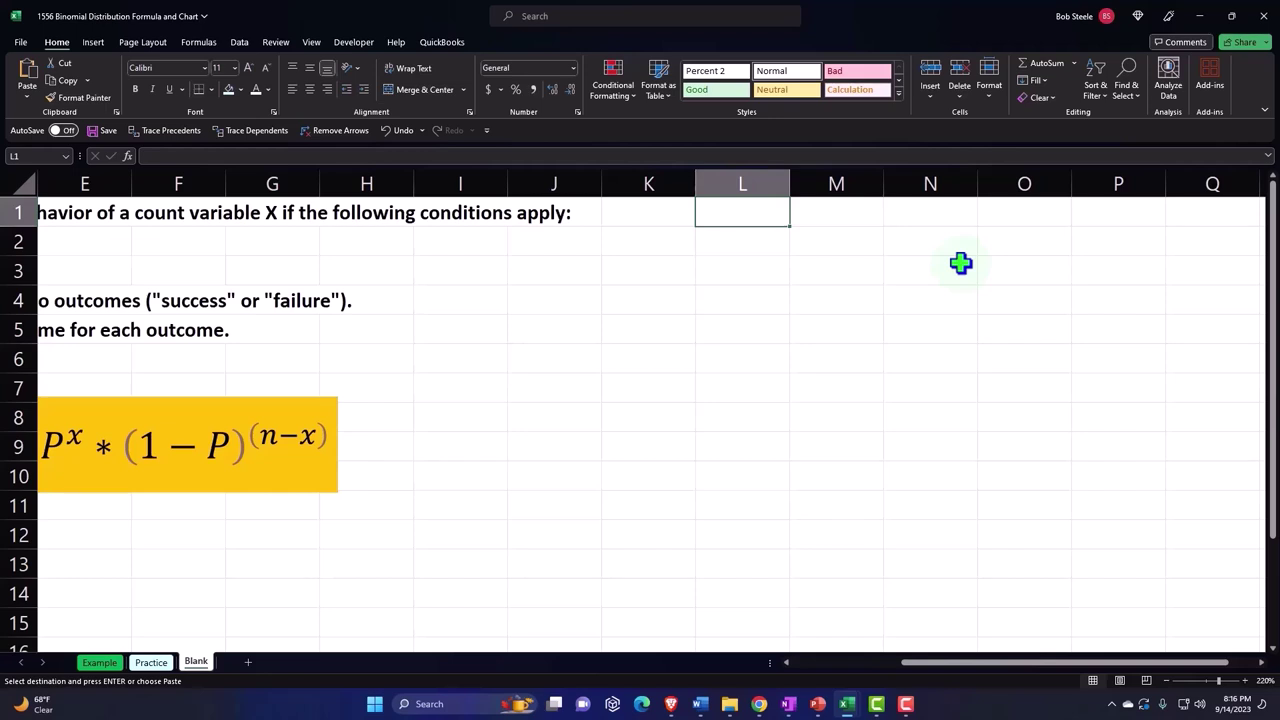
{"action": "type", "text": "N"}
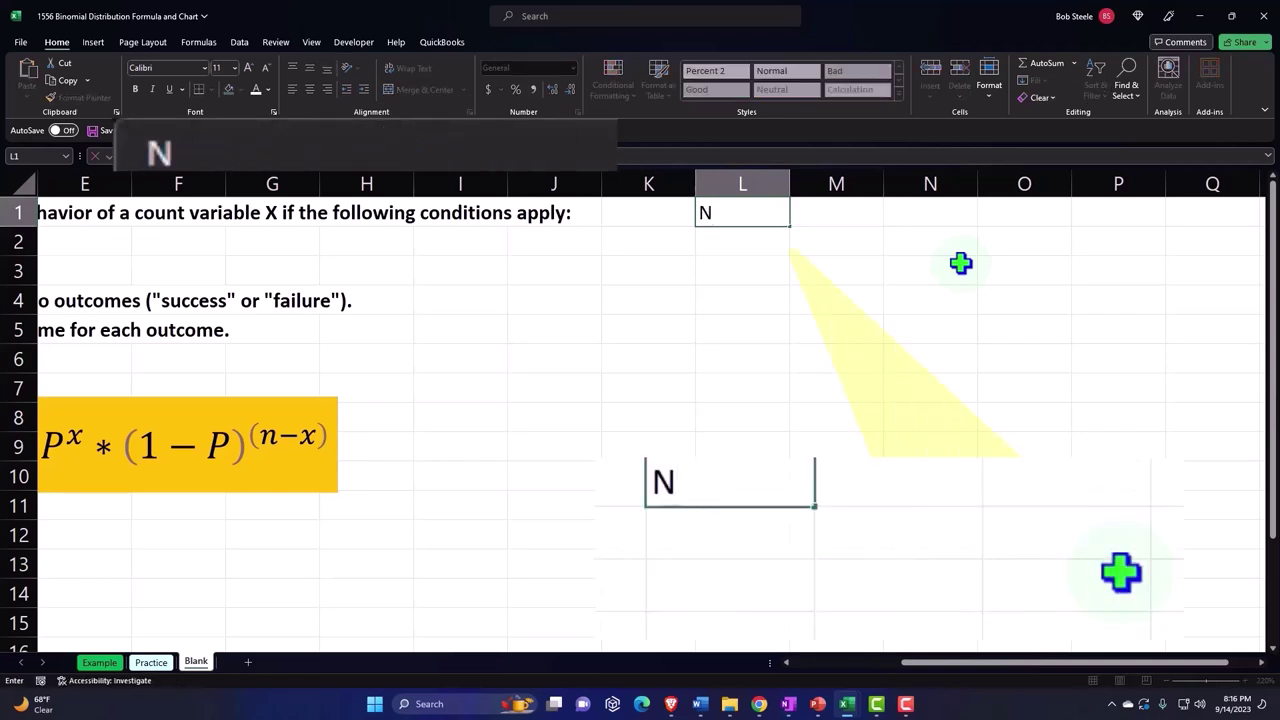
{"action": "key", "text": "BackSpace"}
{"action": "type", "text": "n"}
{"action": "key", "text": "Return"}
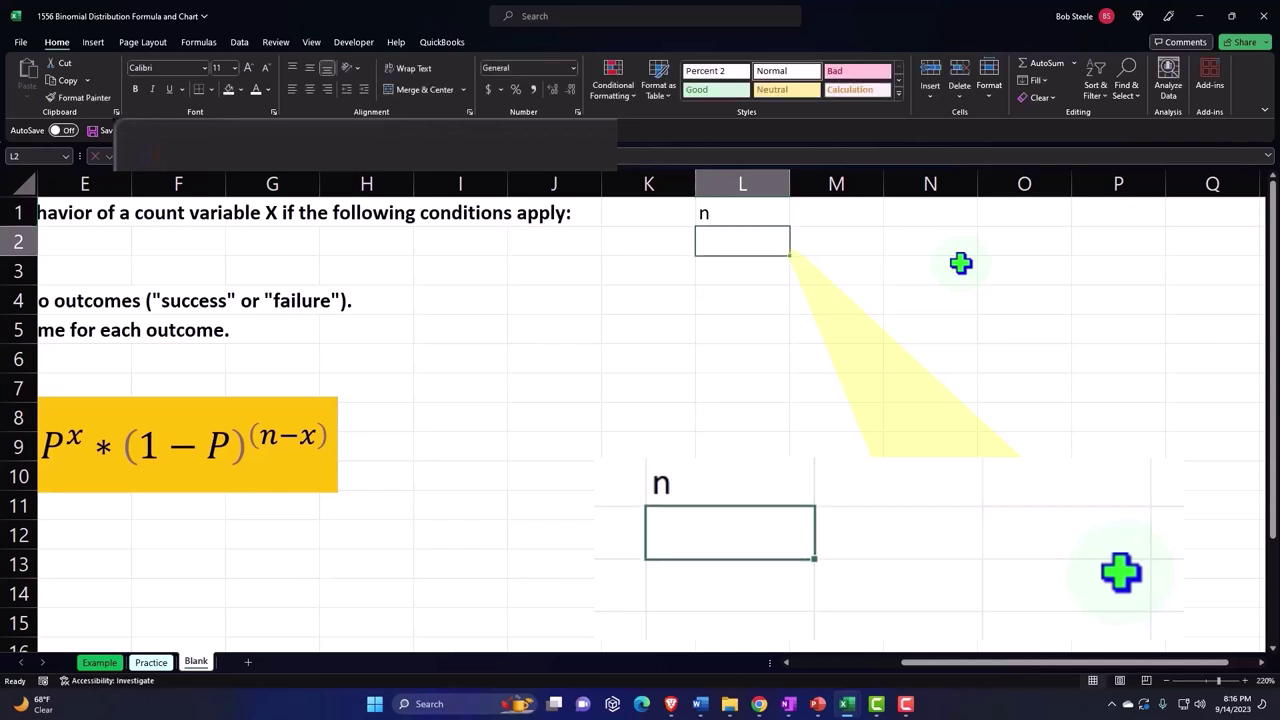
{"action": "type", "text": "P"}
{"action": "key", "text": "BackSpace"}
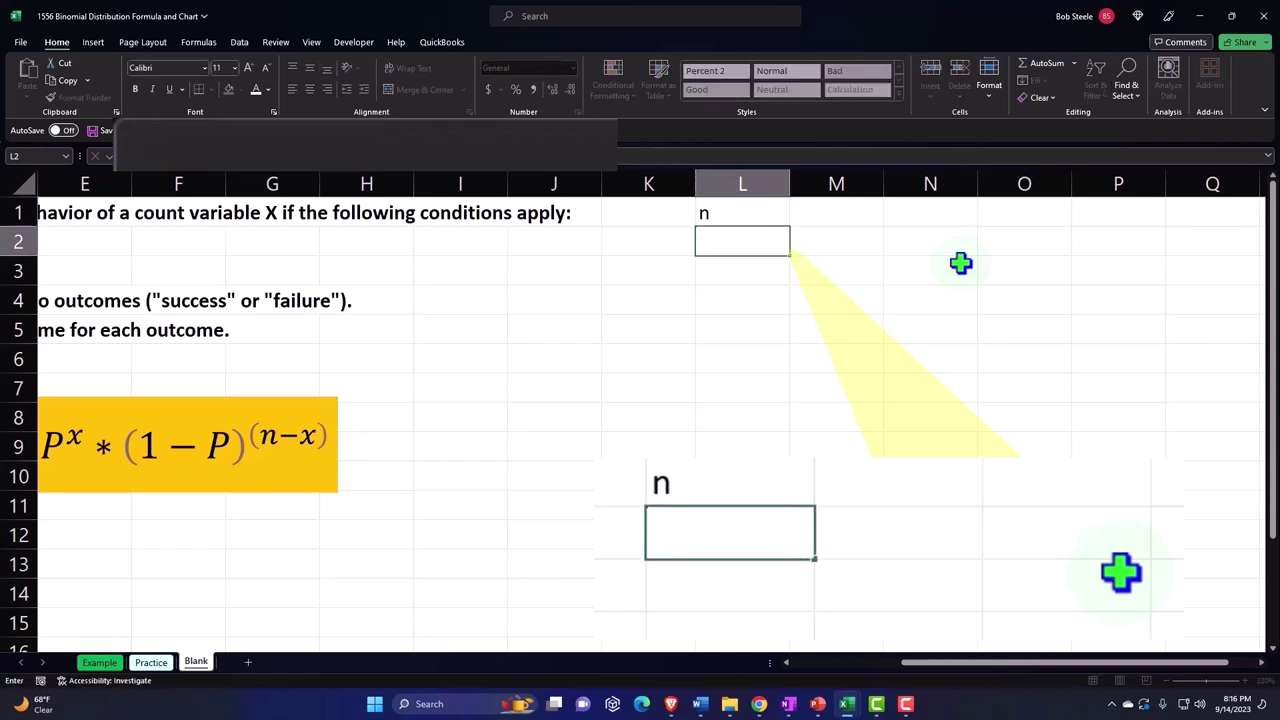
{"action": "type", "text": "p"}
{"action": "key", "text": "Return"}
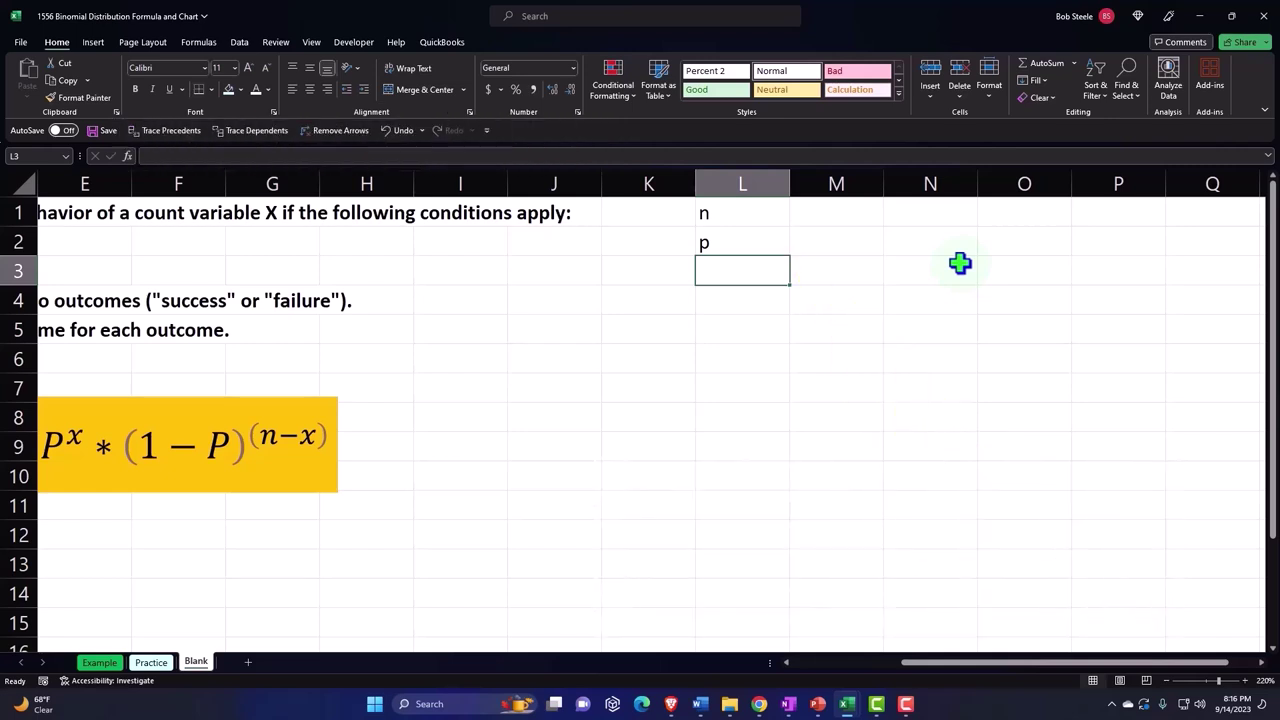
- Format the whole sheet as Currency with 0 decimals, no symbol, and red parenthesized negatives
{"action": "left_click", "coordinate": [24, 186]}
{"action": "right_click", "coordinate": [511, 295]}
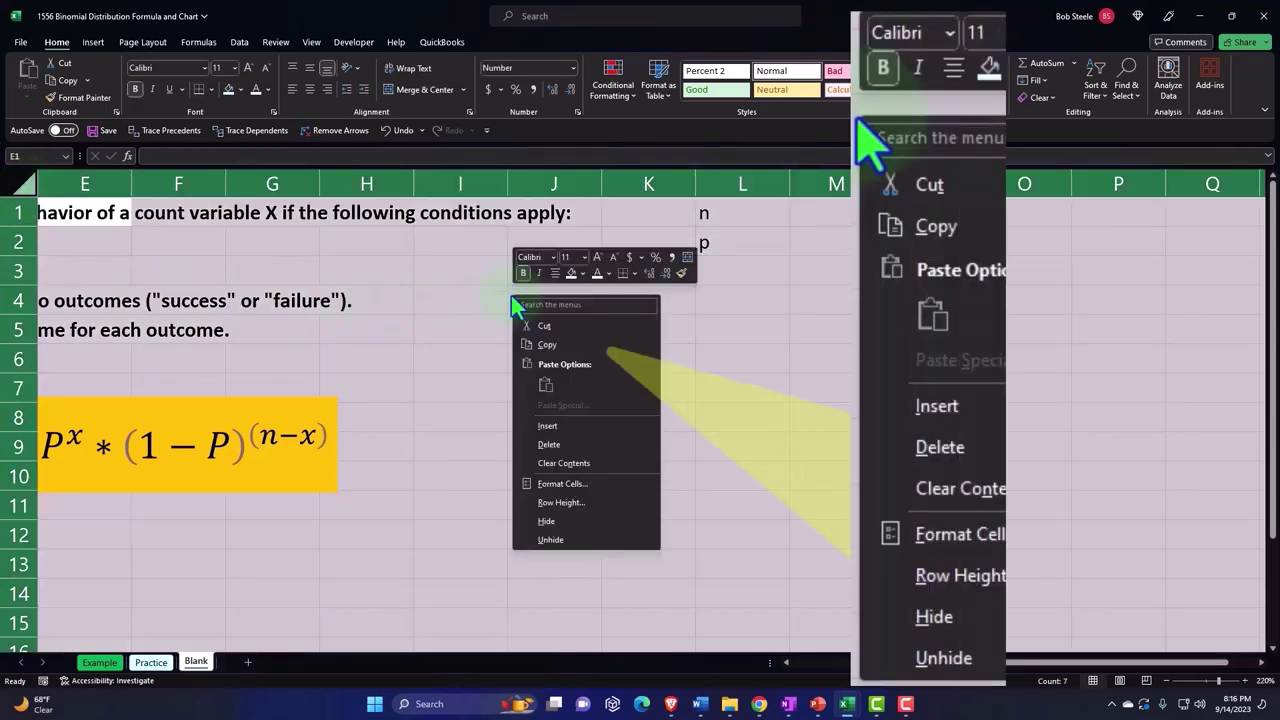
{"action": "left_click", "coordinate": [560, 484]}
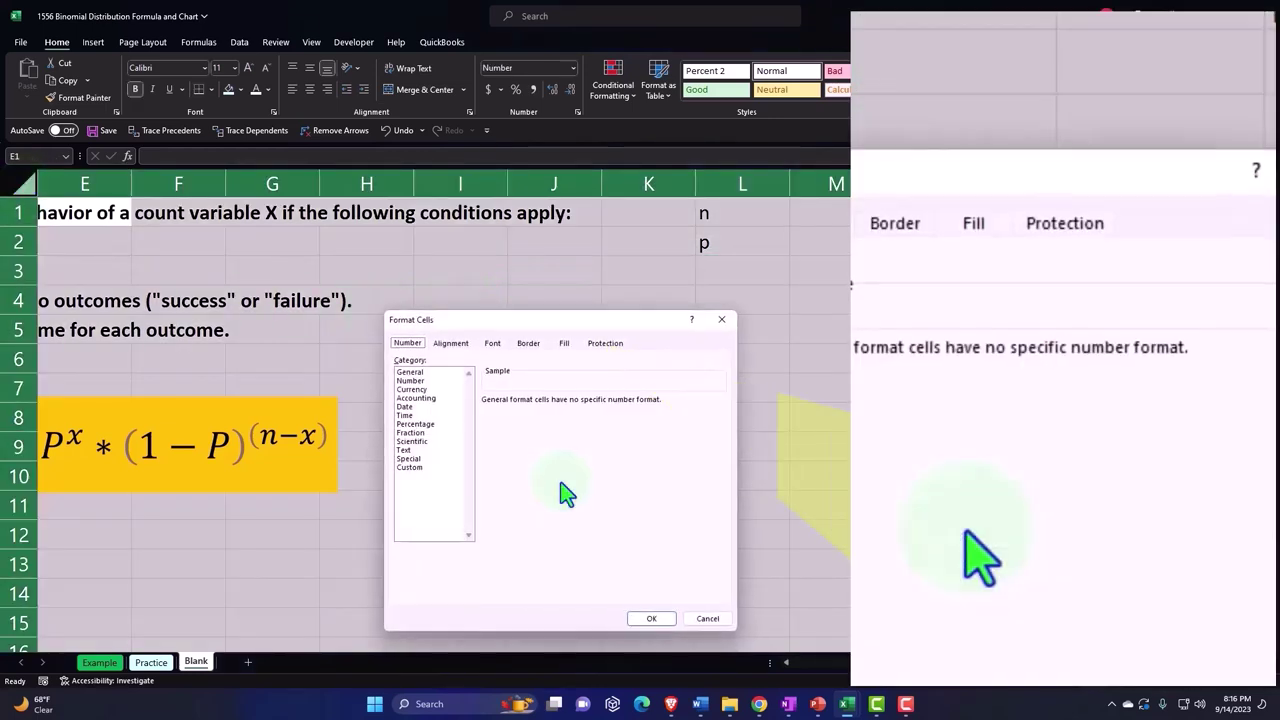
{"action": "left_click", "coordinate": [411, 389]}
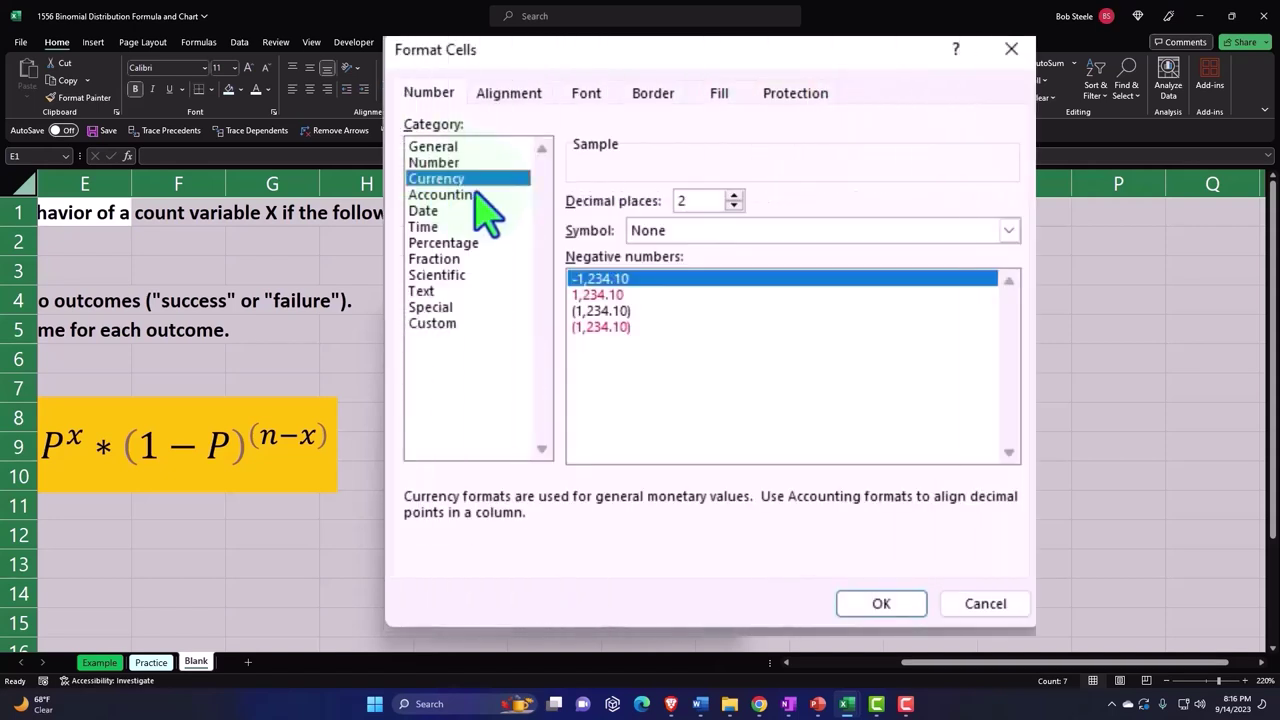
{"action": "left_click", "coordinate": [607, 327]}
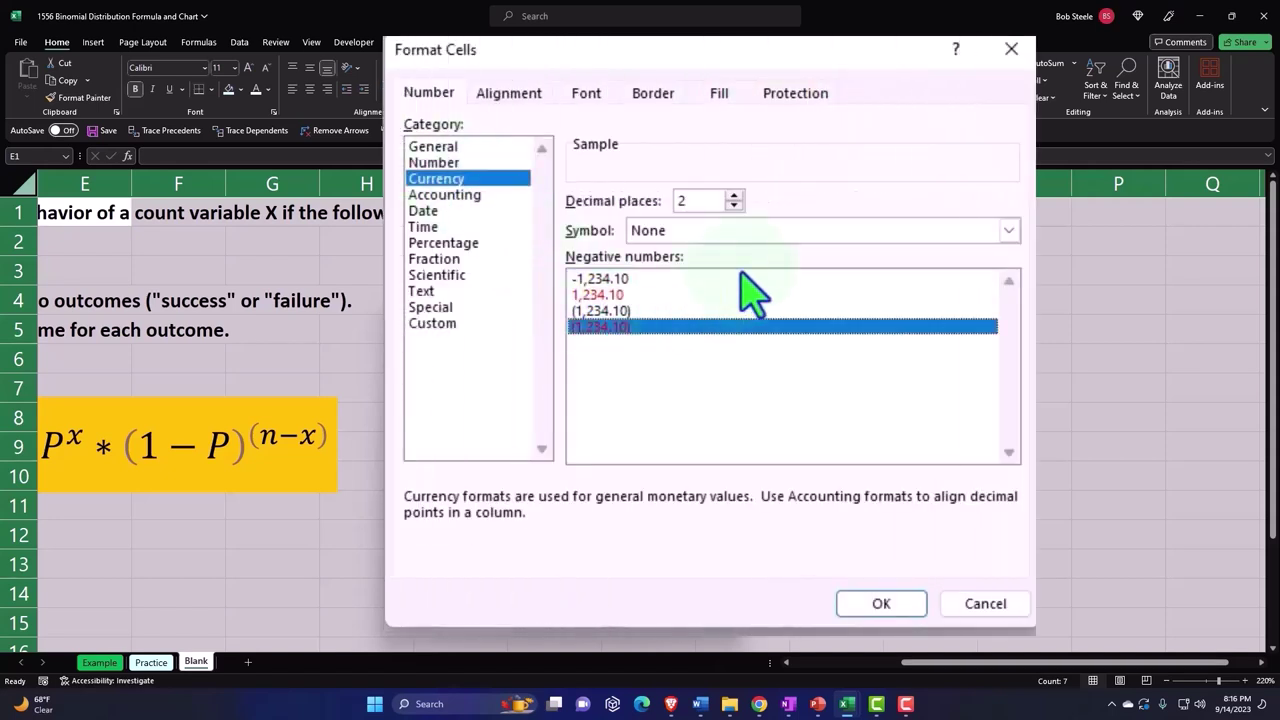
{"action": "left_click", "coordinate": [734, 205]}
{"action": "left_click", "coordinate": [734, 205]}
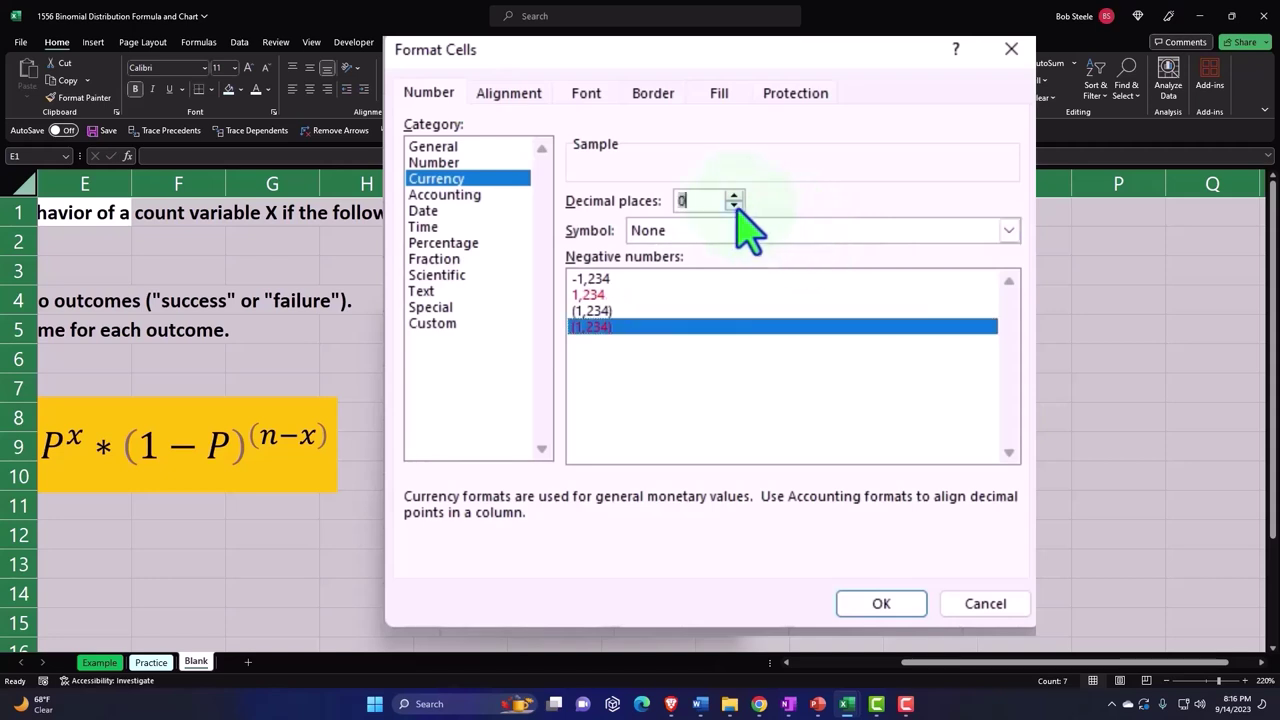
{"action": "left_click", "coordinate": [906, 605]}
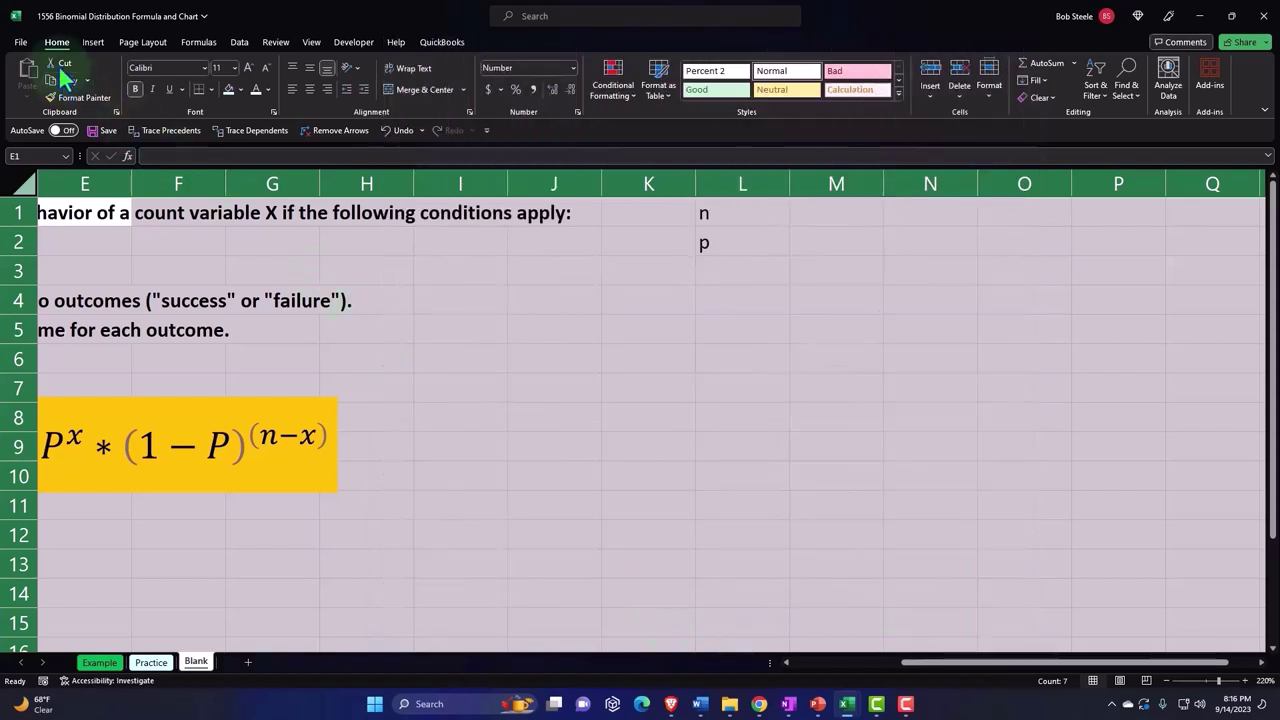
- Toggle bold off and back on so n and p stay bold, then select M1
{"action": "left_click", "coordinate": [137, 89]}
{"action": "left_click", "coordinate": [137, 89]}
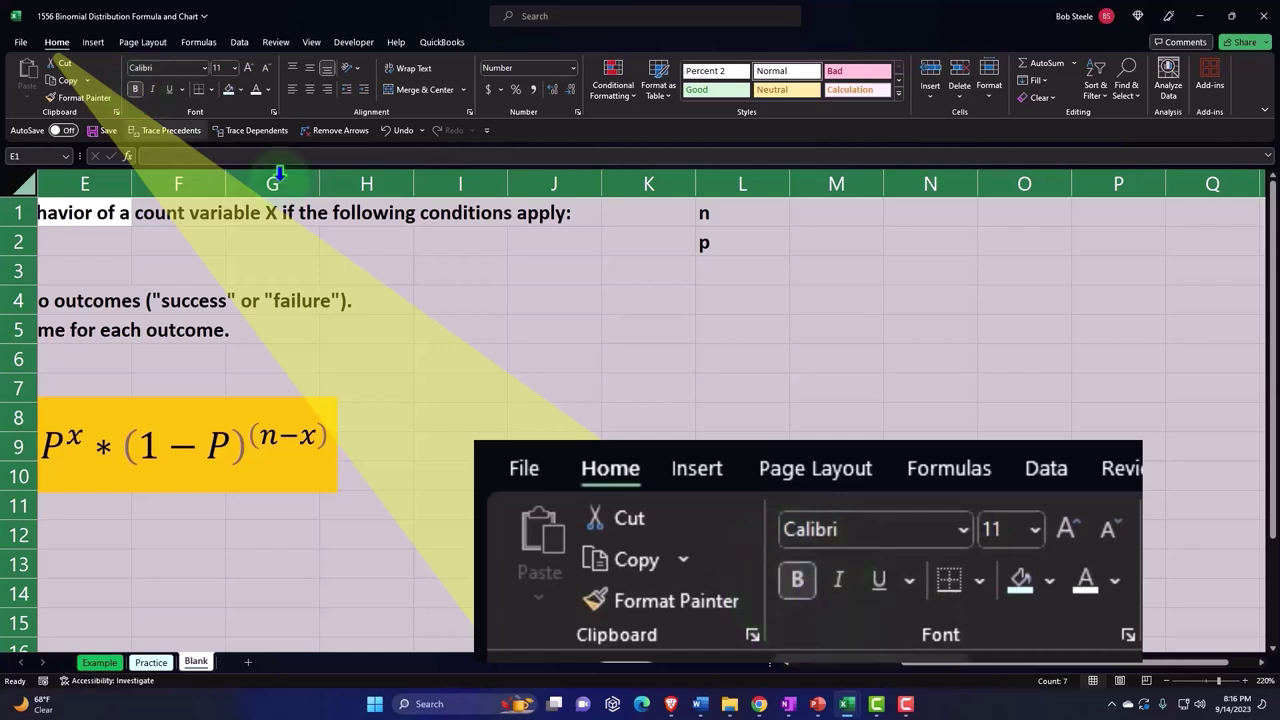
{"action": "left_click", "coordinate": [620, 309]}
{"action": "left_click", "coordinate": [819, 214]}
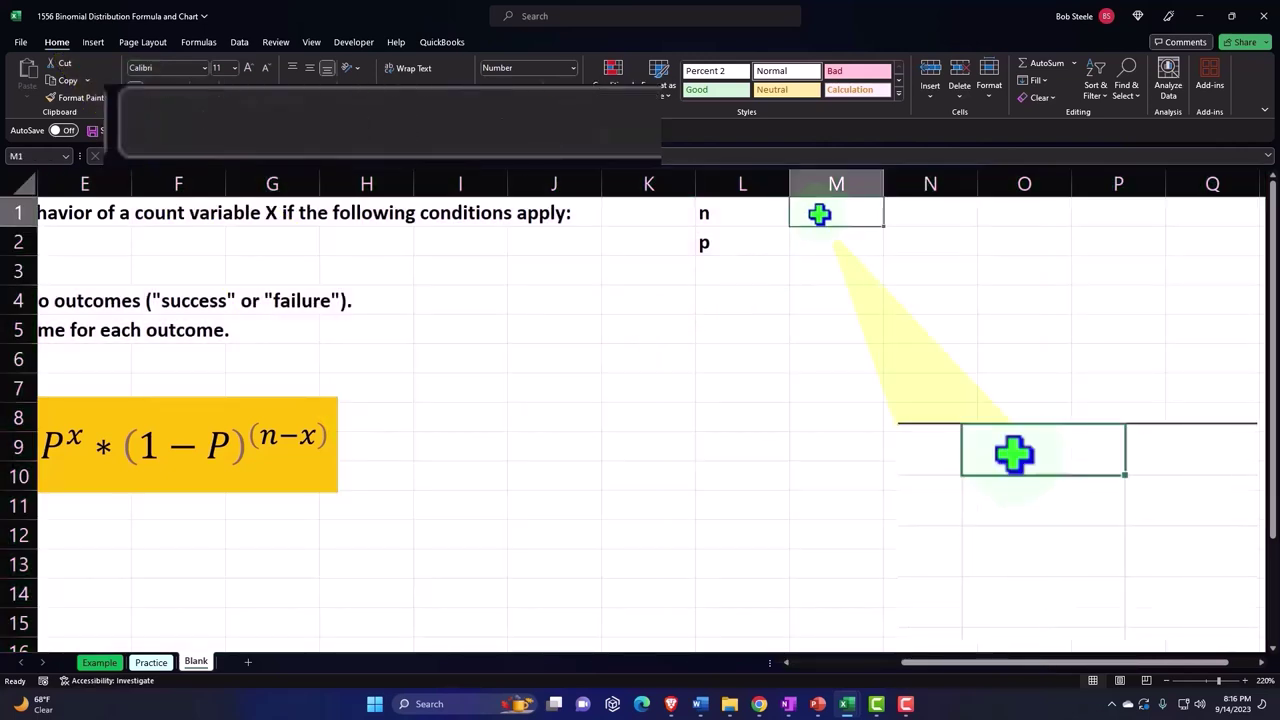
- Enter n = 5 in M1 and p = 0.02 in M2, displayed in Percent Style as 2%
{"action": "type", "text": "5"}
{"action": "key", "text": "Return"}
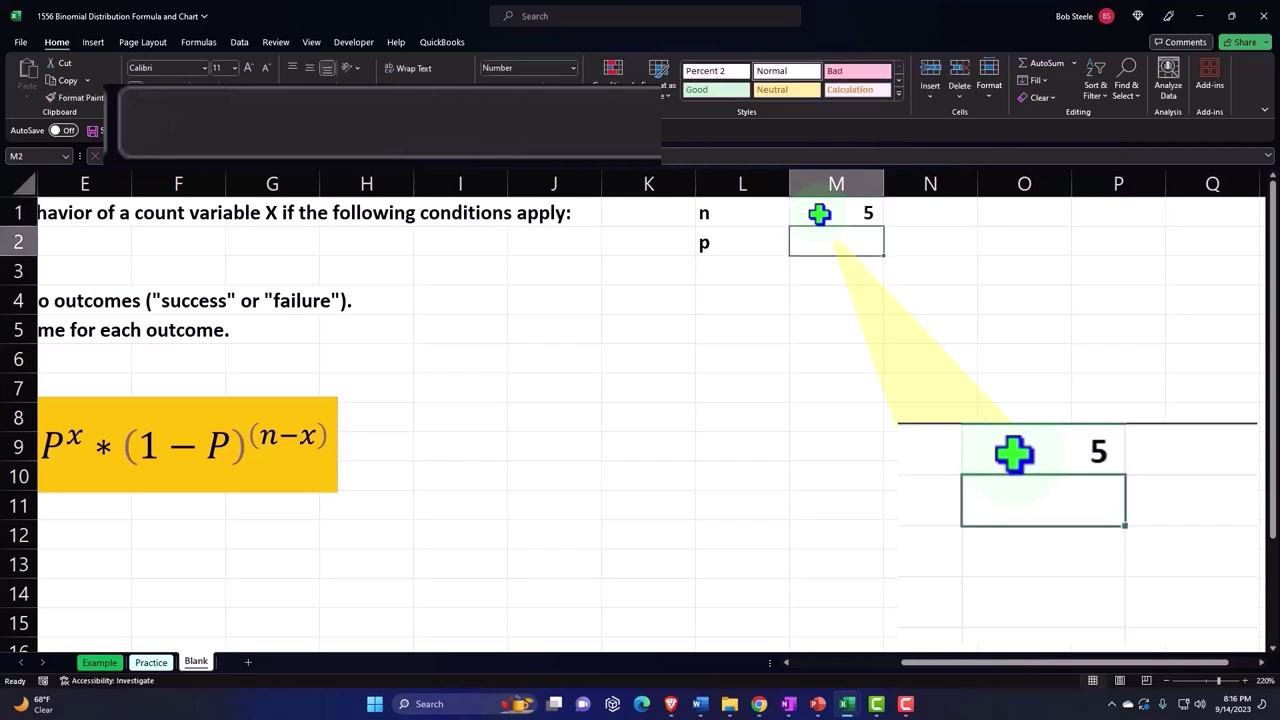
{"action": "type", "text": ".05"}
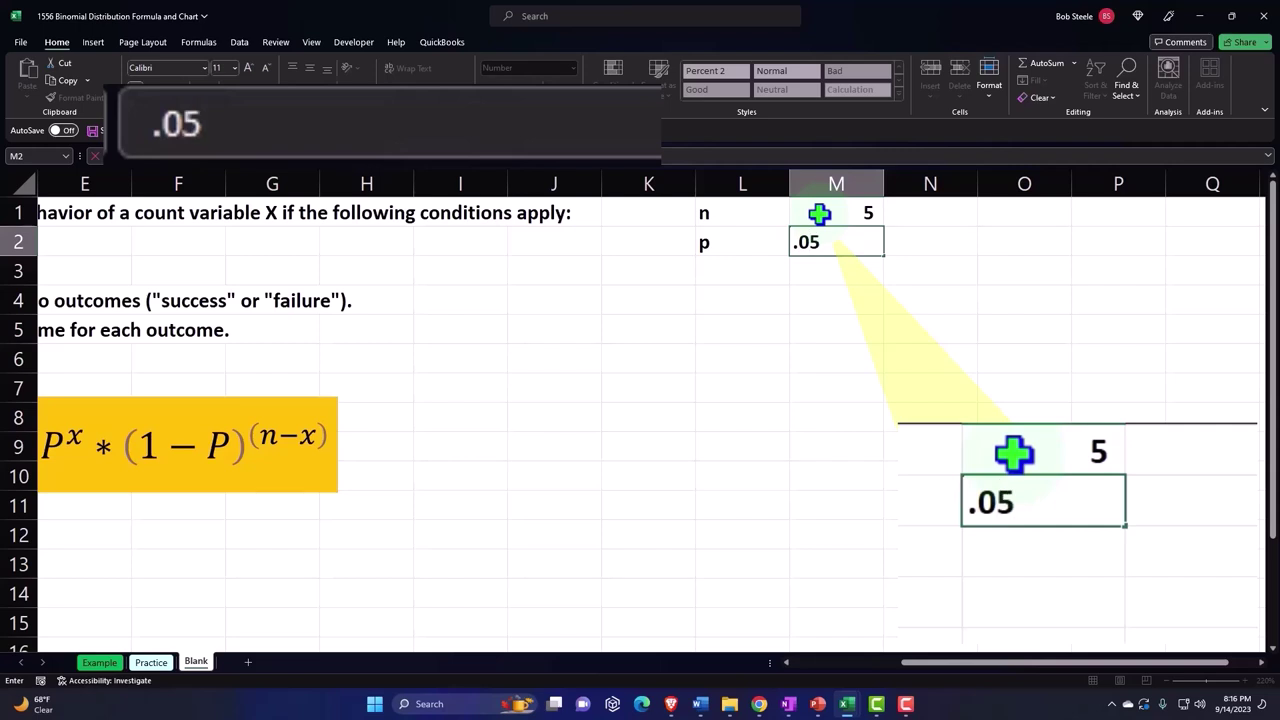
{"action": "key", "text": "BackSpace"}
{"action": "type", "text": "2"}
{"action": "key", "text": "Return"}
{"action": "key", "text": "Up"}
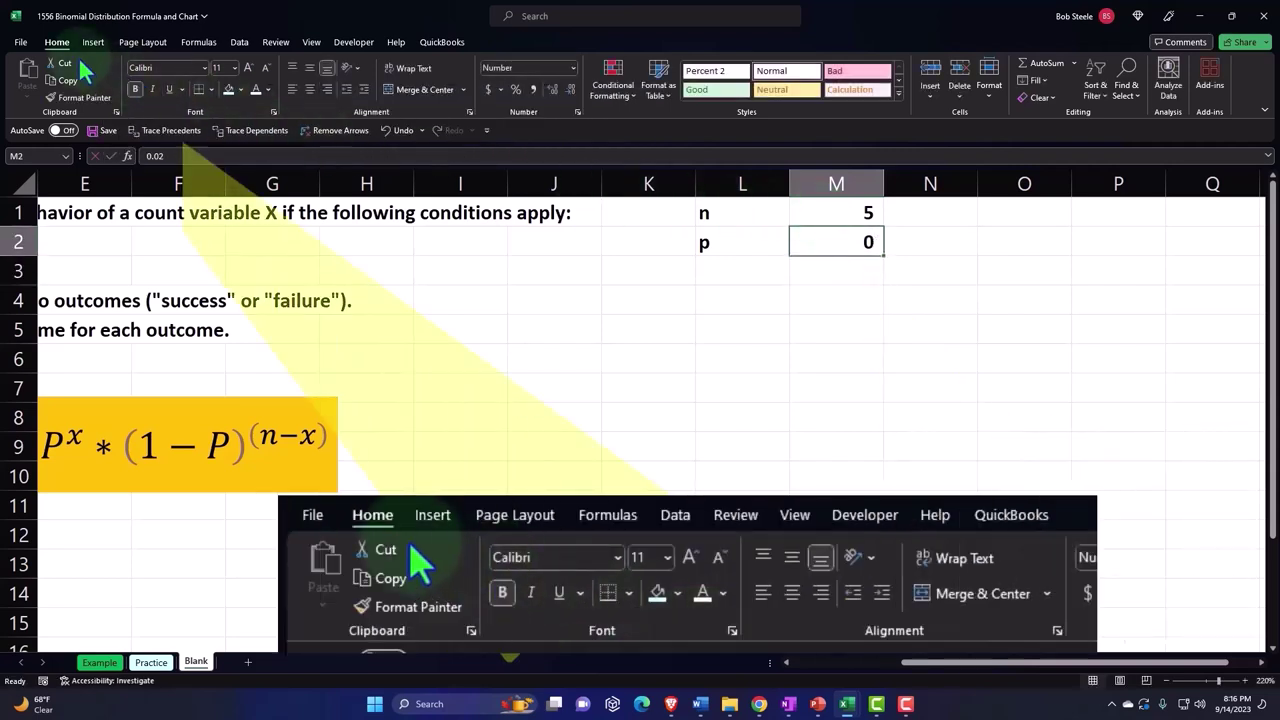
{"action": "left_click", "coordinate": [512, 90]}
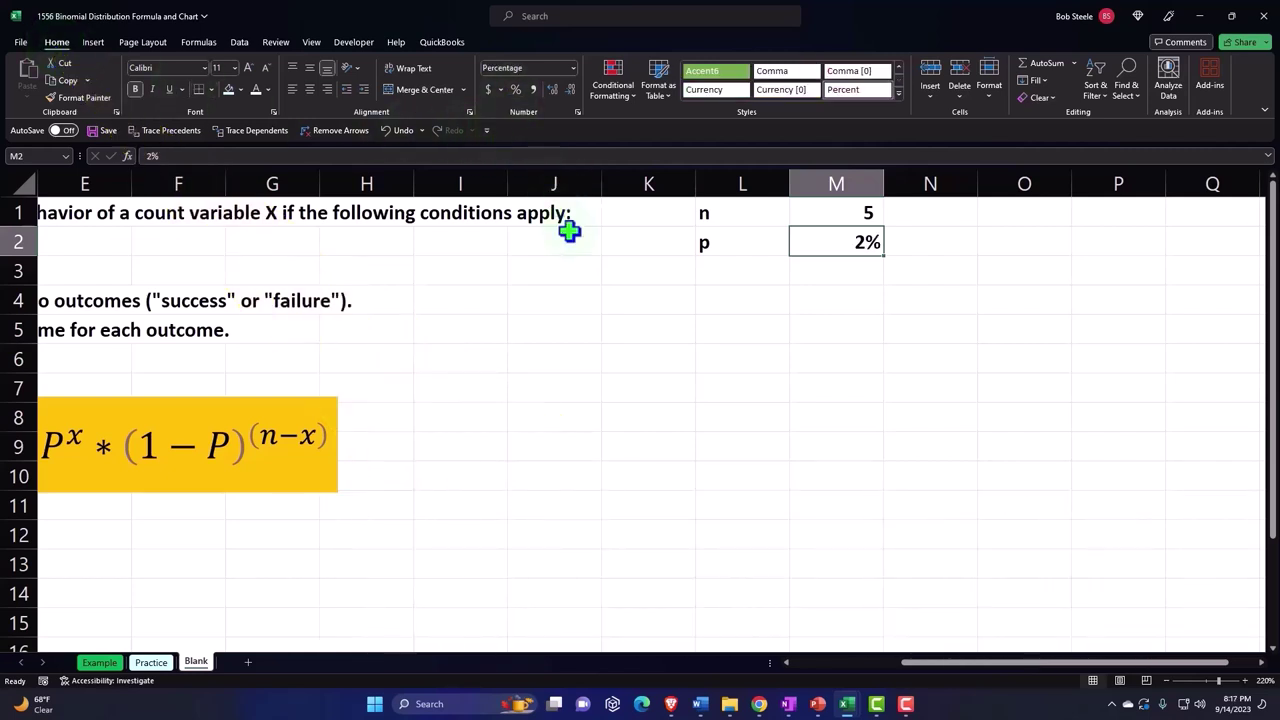
{"action": "key", "text": "Right"}
{"action": "key", "text": "Right"}
{"action": "key", "text": "Right"}
{"action": "key", "text": "Right"}
{"action": "key", "text": "Right"}
{"action": "key", "text": "Right"}
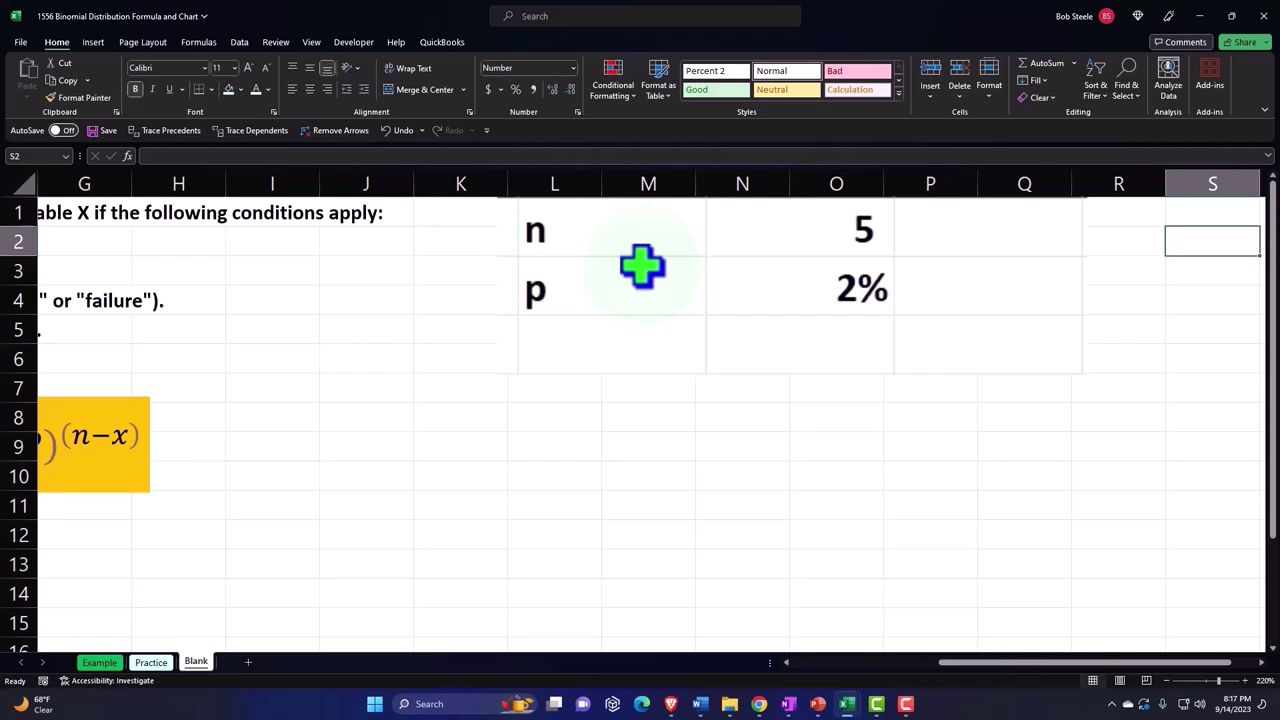
- Narrow columns L and M, and shrink column N into a thin spacer
{"action": "left_click_drag", "start_coordinate": [601, 184], "coordinate": [555, 192]}
{"action": "left_click", "coordinate": [573, 188]}
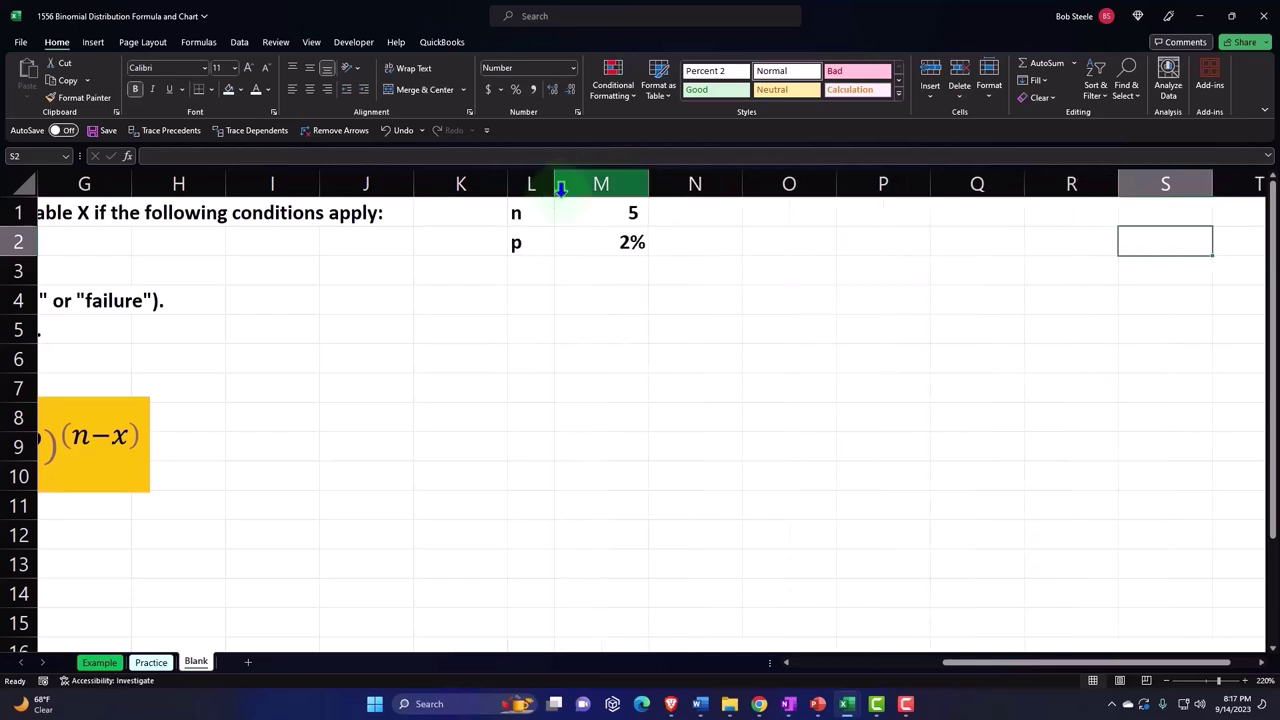
{"action": "left_click_drag", "start_coordinate": [647, 185], "coordinate": [616, 197]}
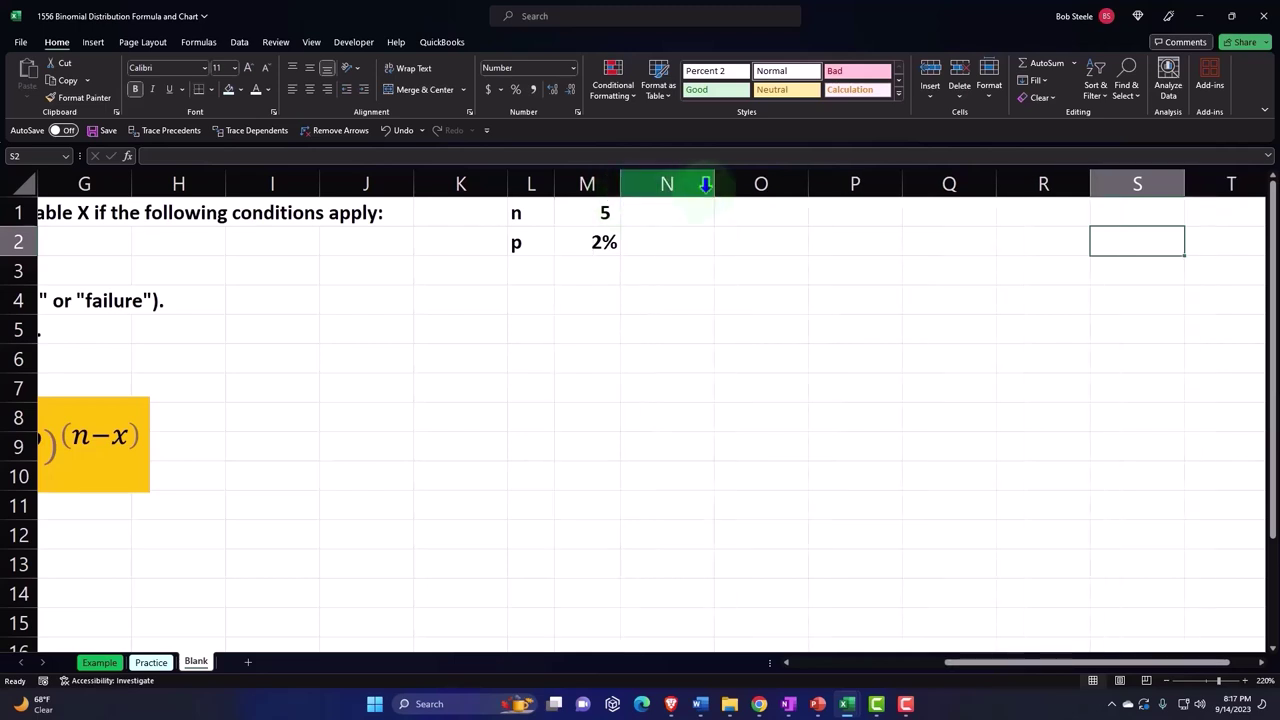
{"action": "left_click_drag", "start_coordinate": [713, 183], "coordinate": [652, 185]}
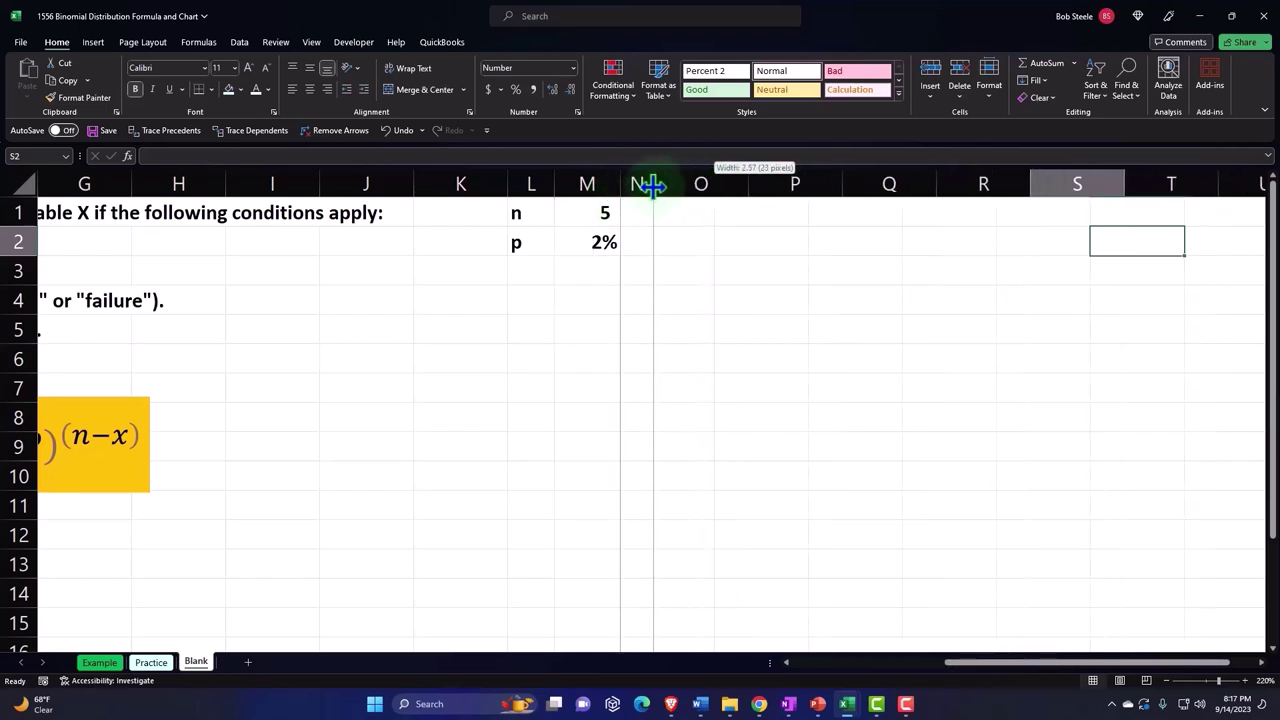
- Enter the headers x in O1 and P(x) in P1, then select O1:P1
{"action": "left_click", "coordinate": [708, 220]}
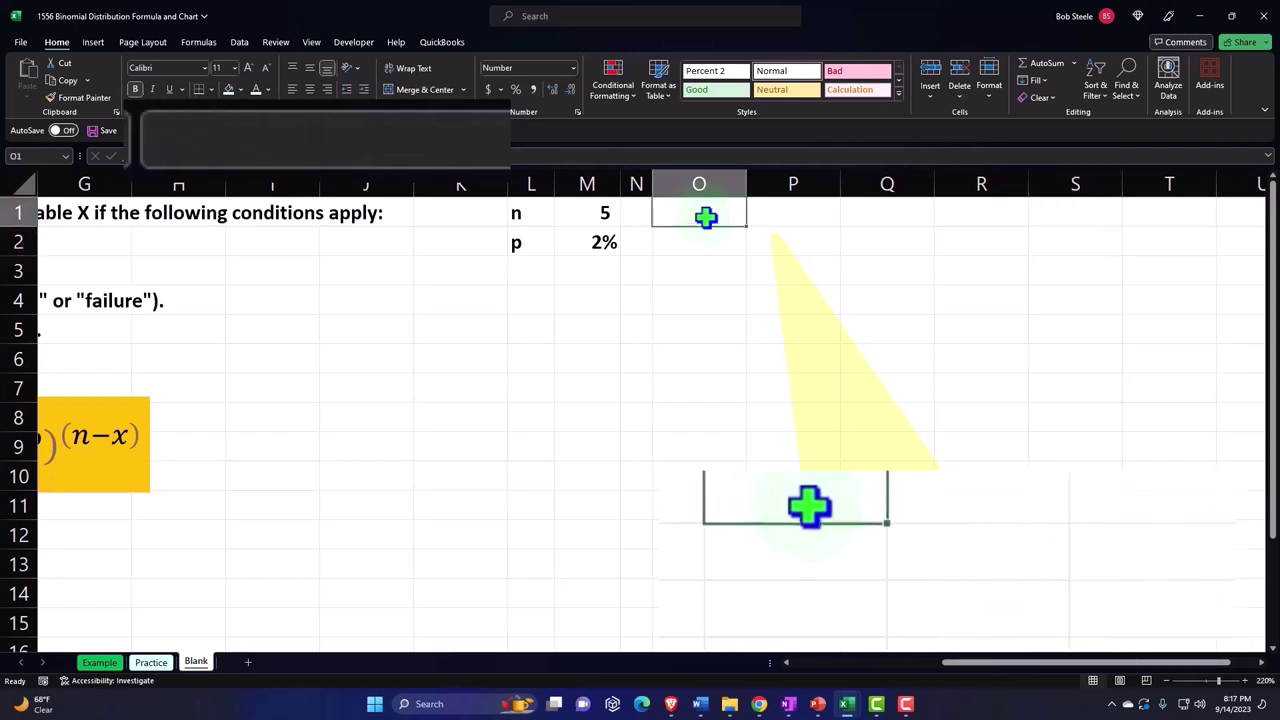
{"action": "type", "text": "x"}
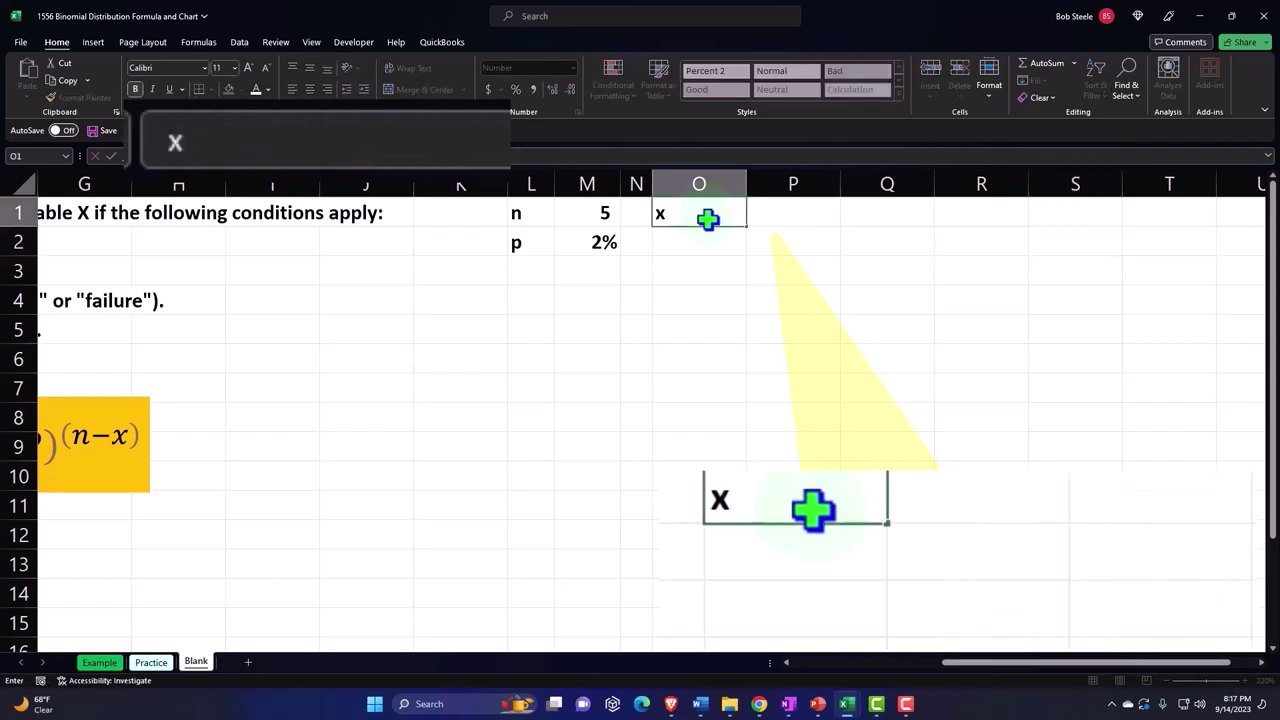
{"action": "key", "text": "Tab"}
{"action": "type", "text": "P9"}
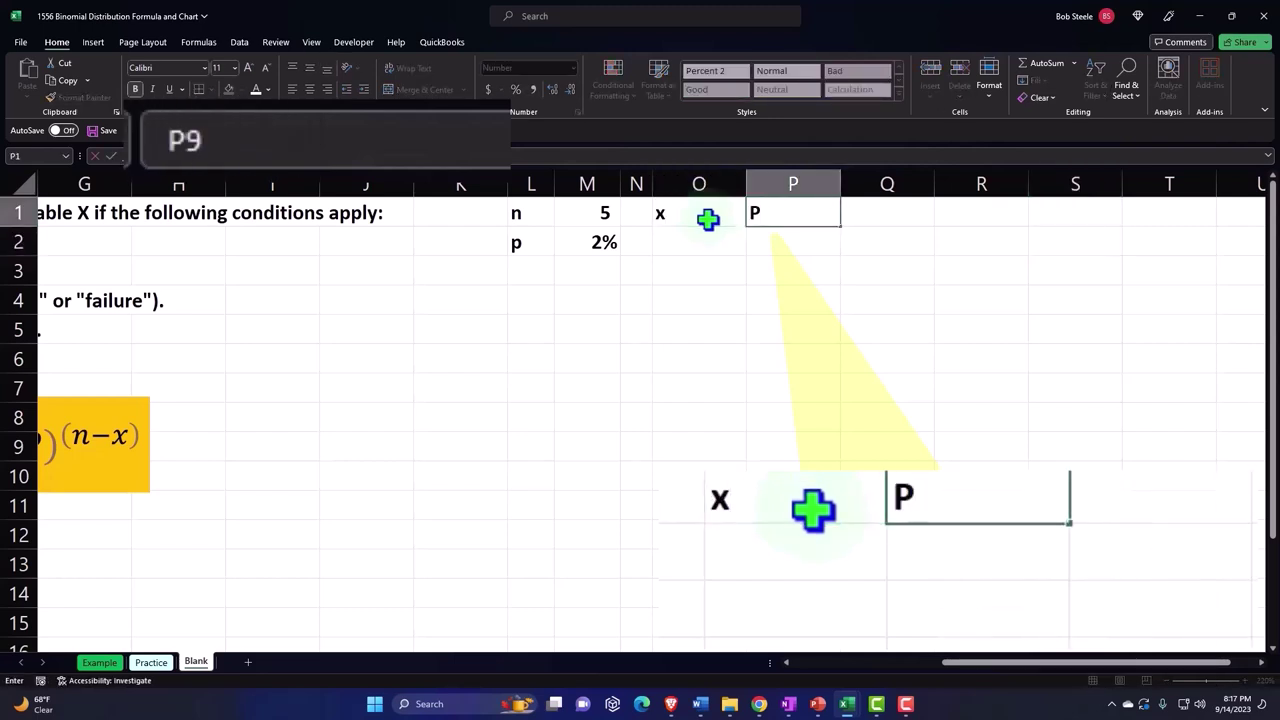
{"action": "type", "text": "x"}
{"action": "key", "text": "BackSpace"}
{"action": "key", "text": "BackSpace"}
{"action": "type", "text": "("}
{"action": "type", "text": "x)"}
{"action": "key", "text": "Return"}
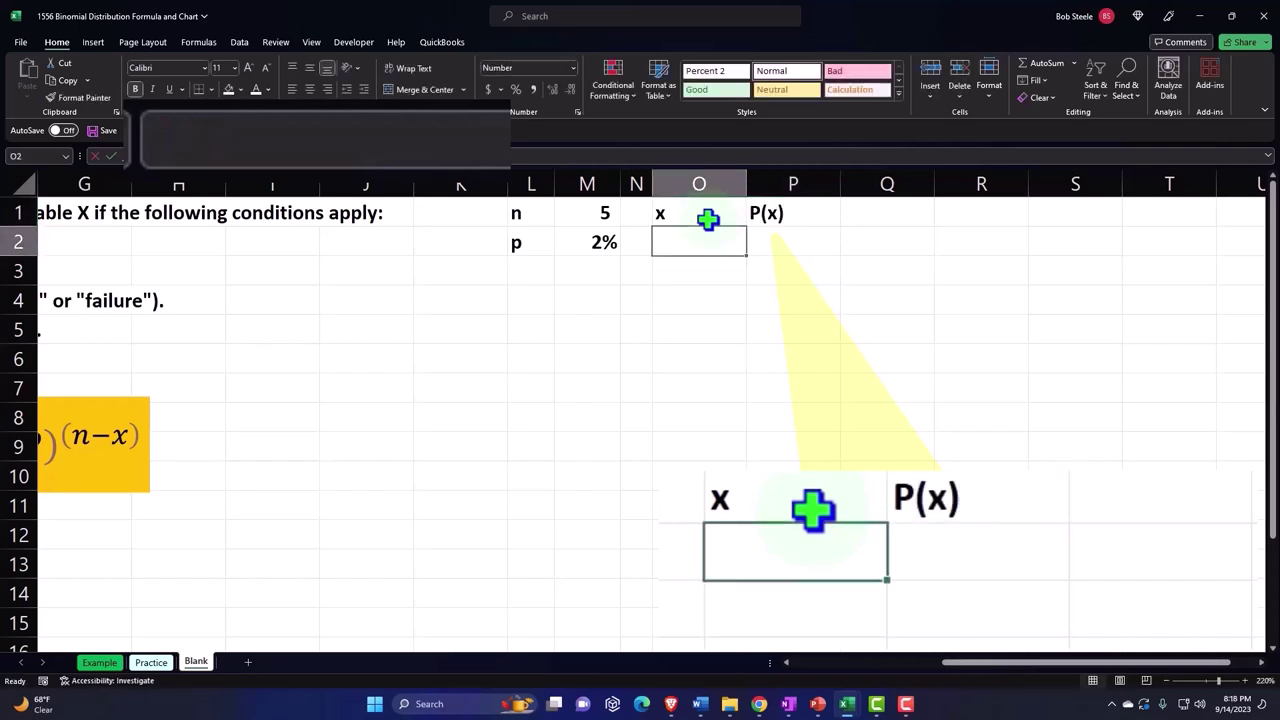
{"action": "left_click_drag", "start_coordinate": [702, 214], "coordinate": [752, 213]}
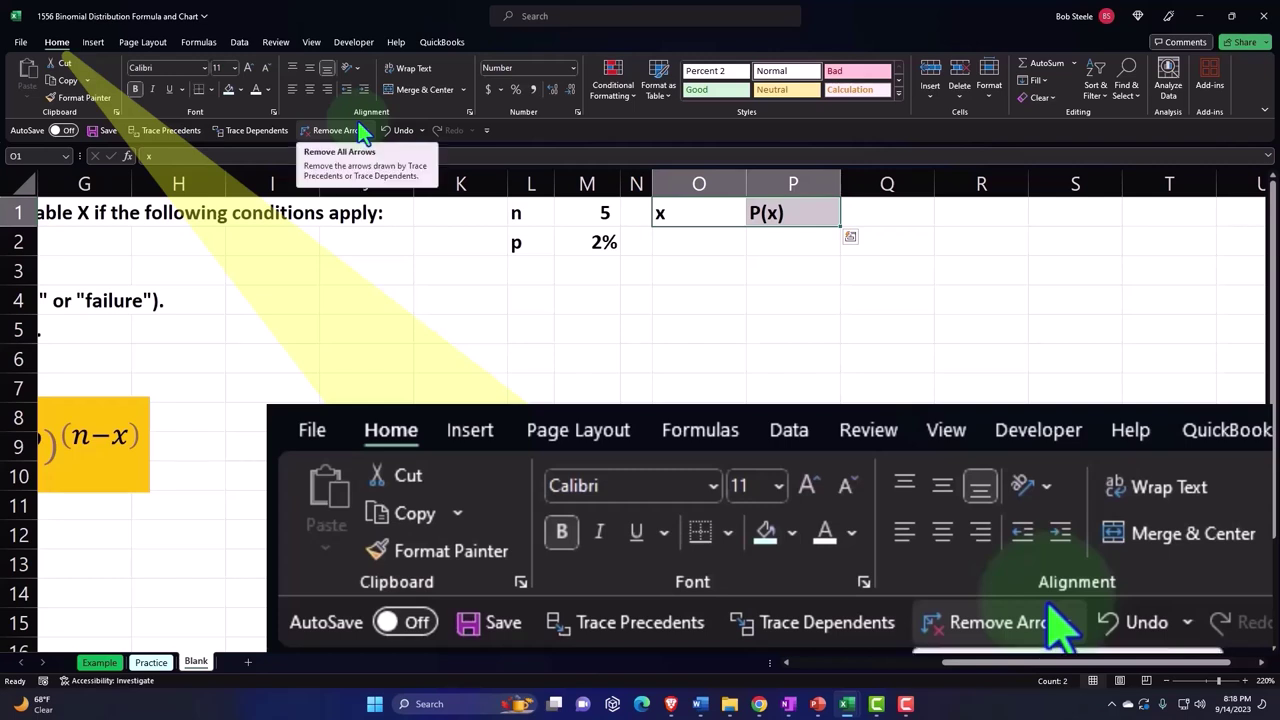
- Center the O1:P1 headers and give them a black fill with white font
{"action": "left_click", "coordinate": [309, 89]}
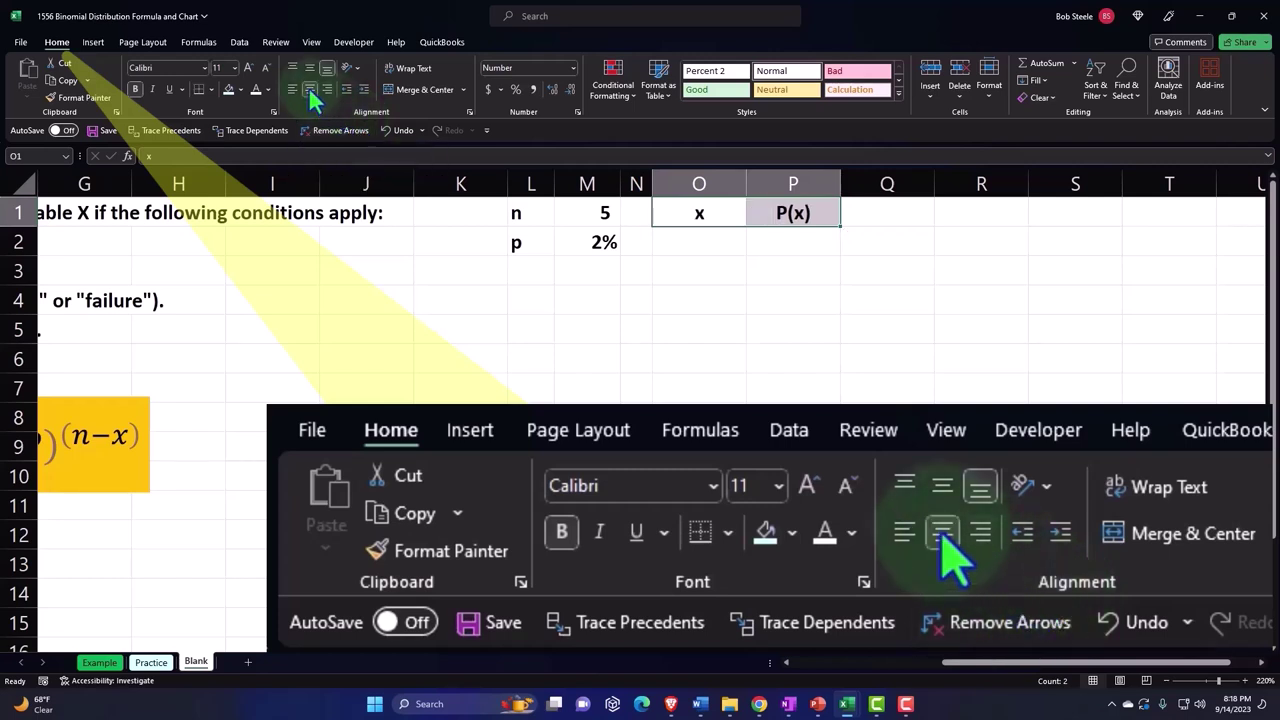
{"action": "left_click", "coordinate": [241, 90]}
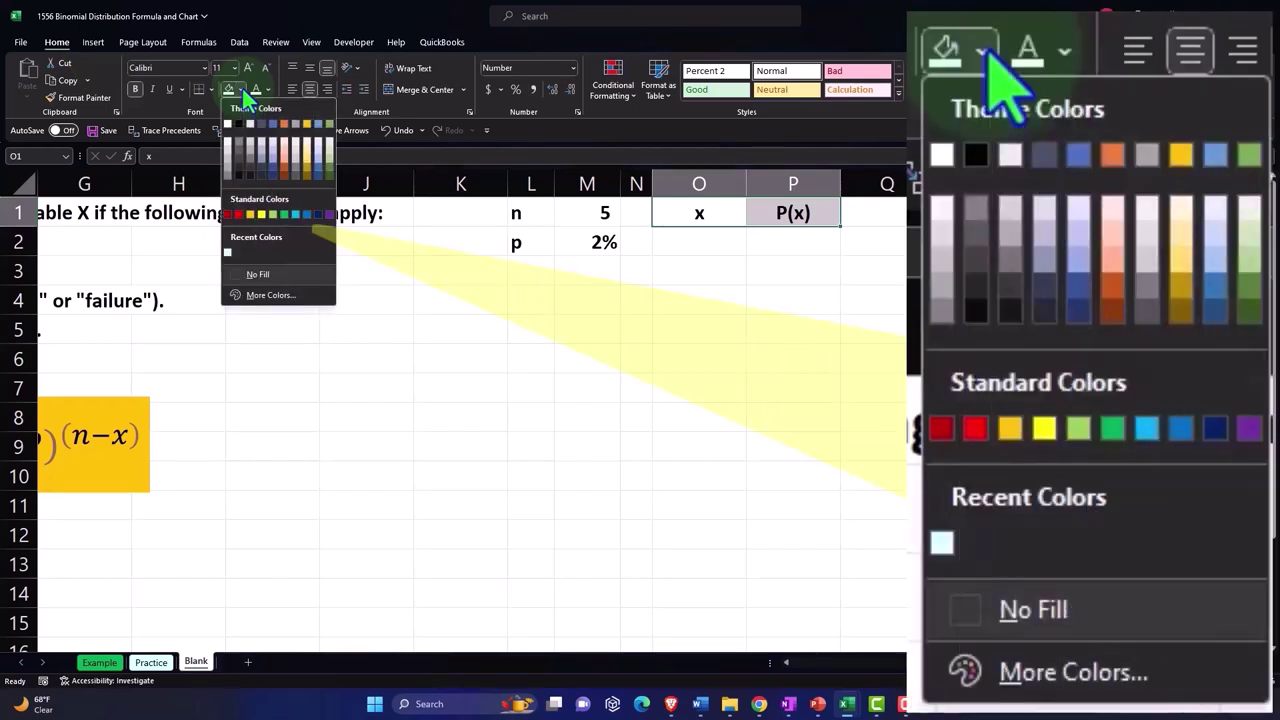
{"action": "left_click", "coordinate": [238, 124]}
{"action": "left_click", "coordinate": [256, 90]}
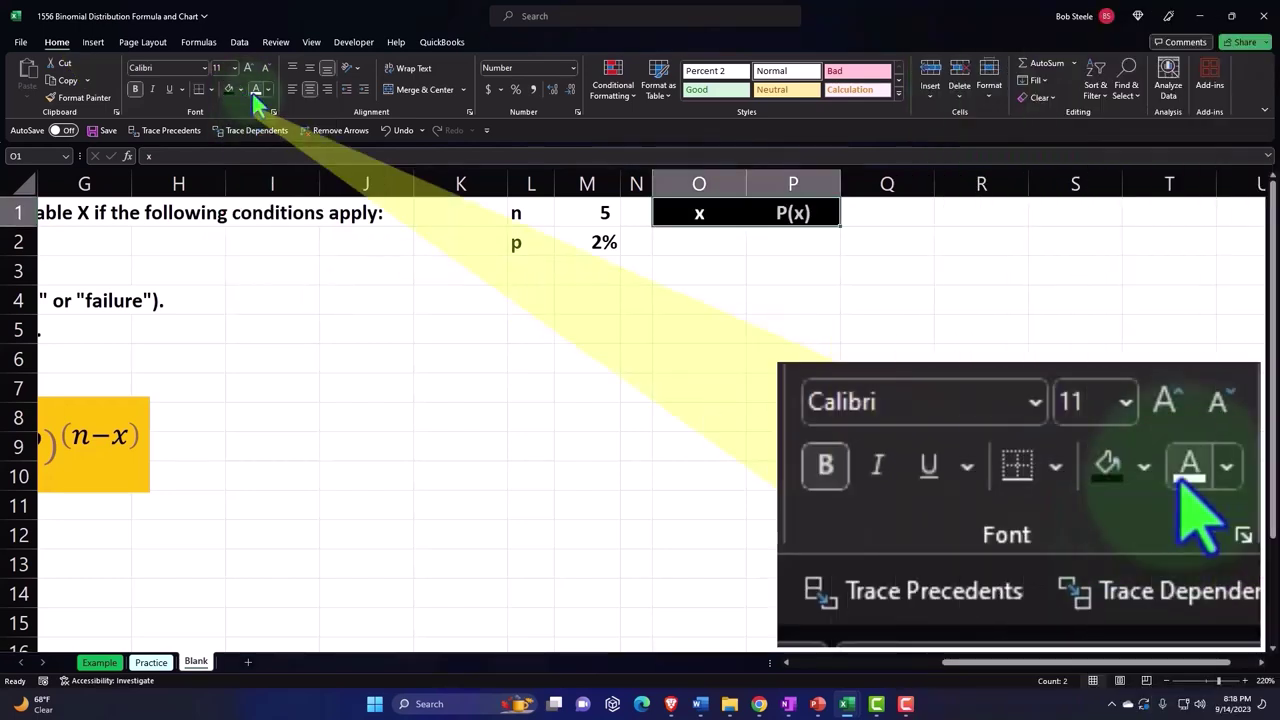
{"action": "left_click", "coordinate": [697, 274]}
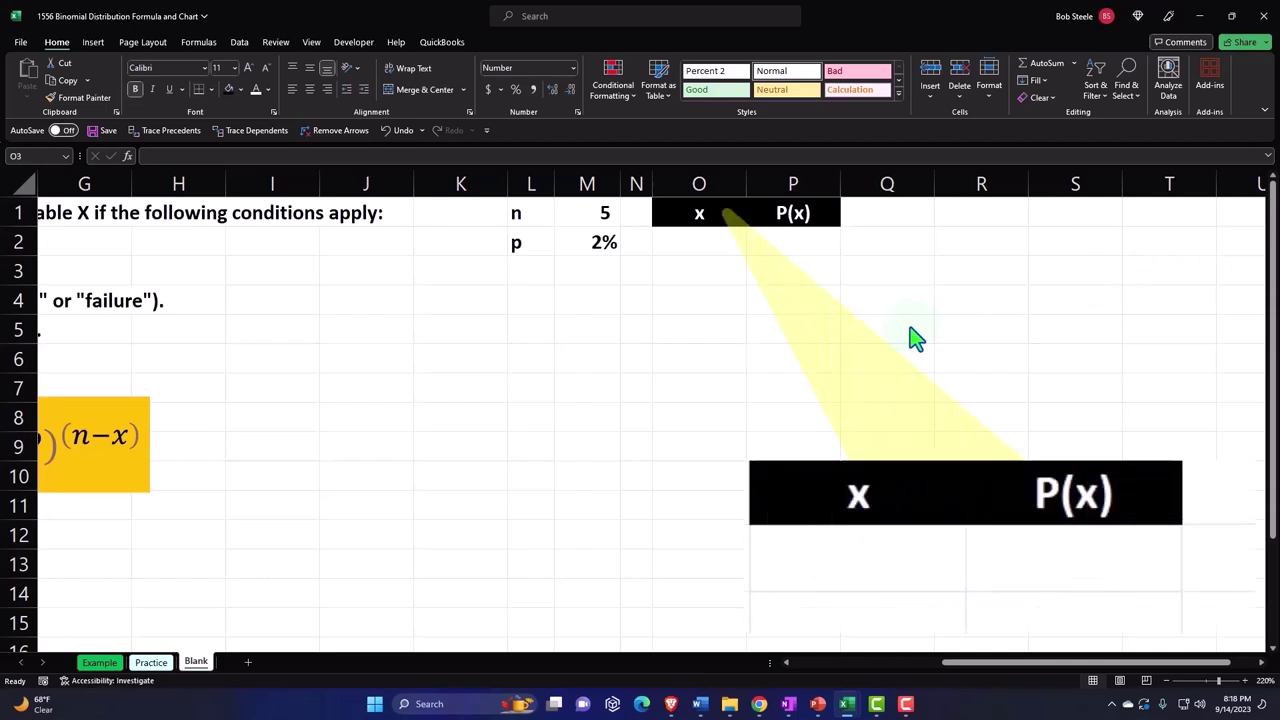
{"action": "left_click", "coordinate": [703, 245]}
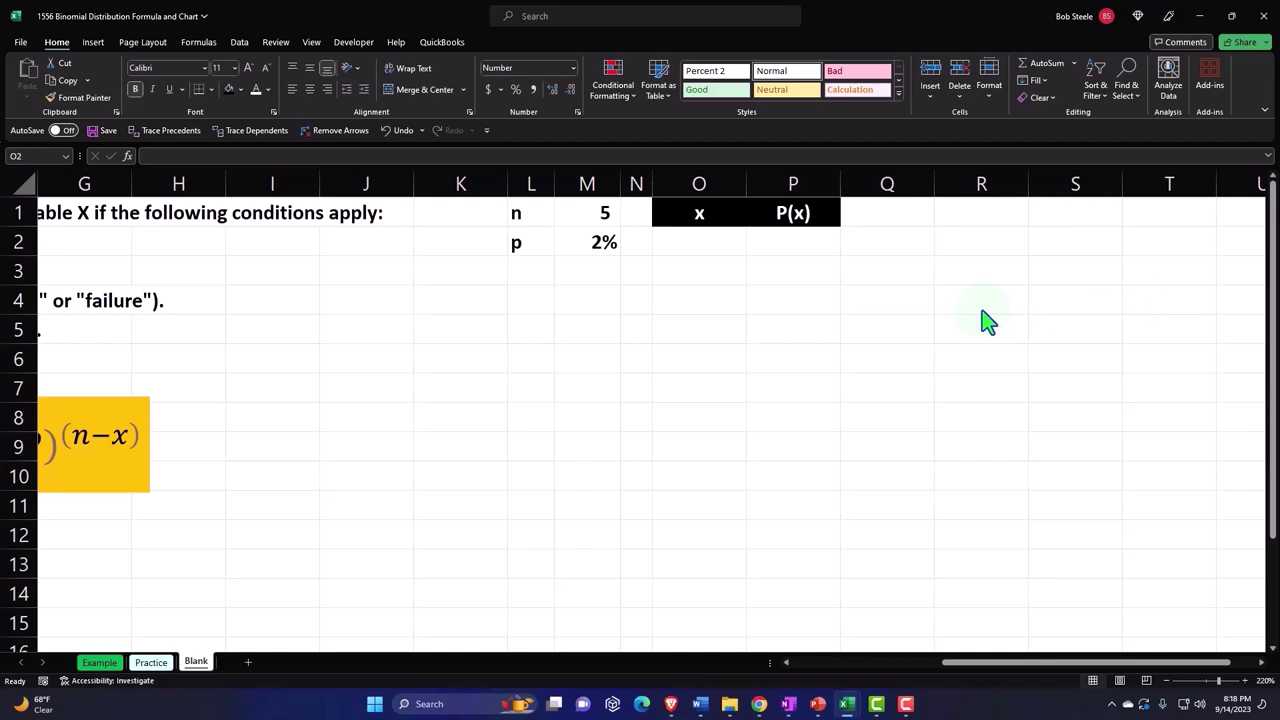
{"action": "left_click", "coordinate": [723, 242]}
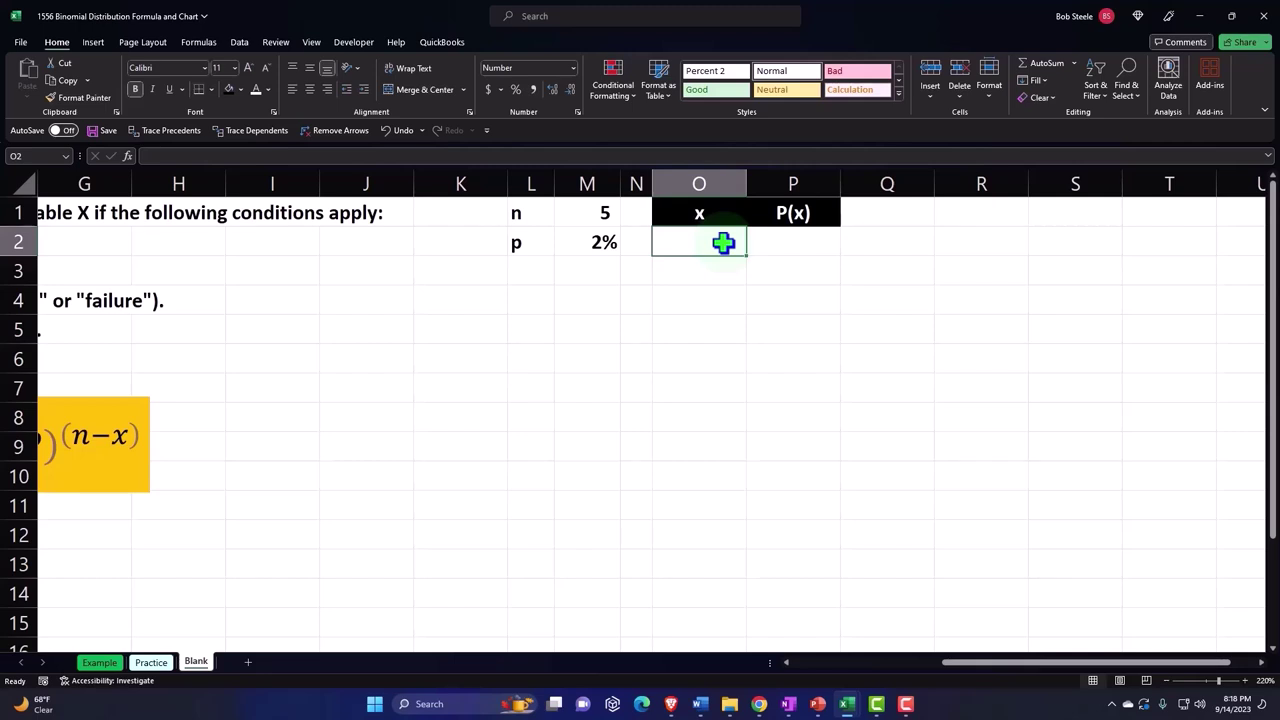
{"action": "left_click", "coordinate": [529, 213]}
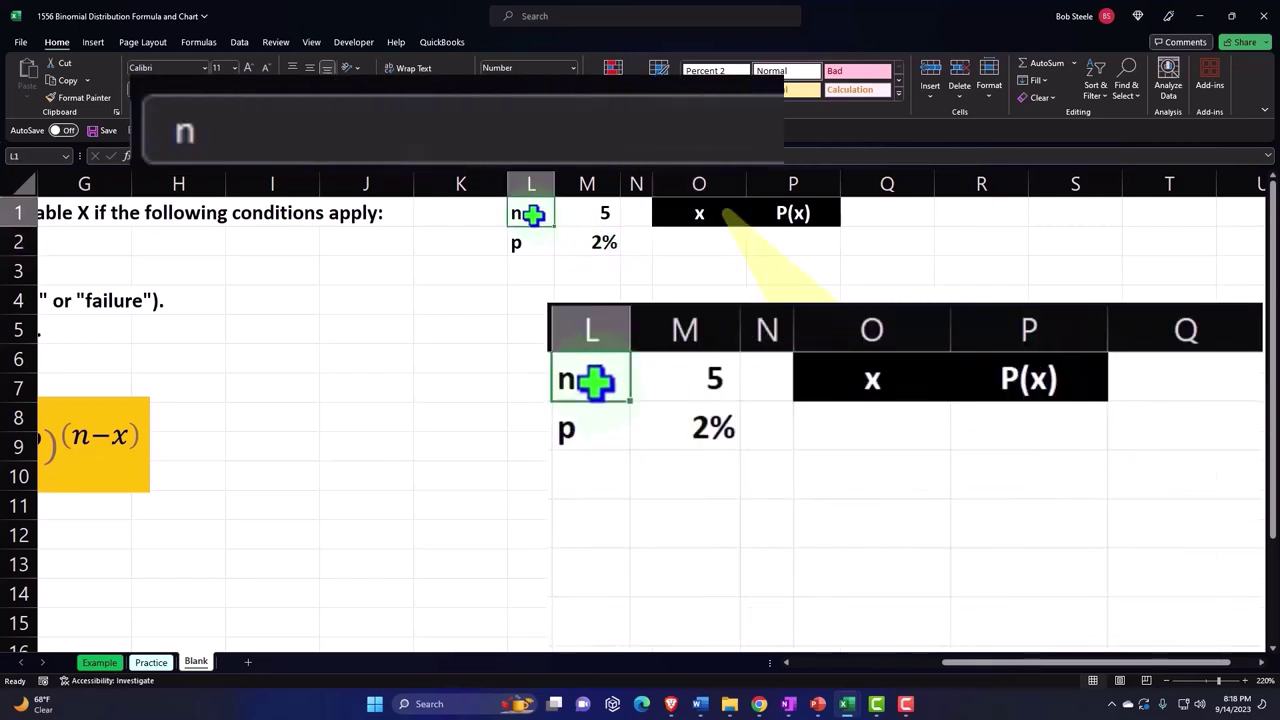
- Enter =SEQUENCE(M1+1,,0) in O2 so the x values 0–5 spill down O2:O7
{"action": "left_click", "coordinate": [676, 242]}
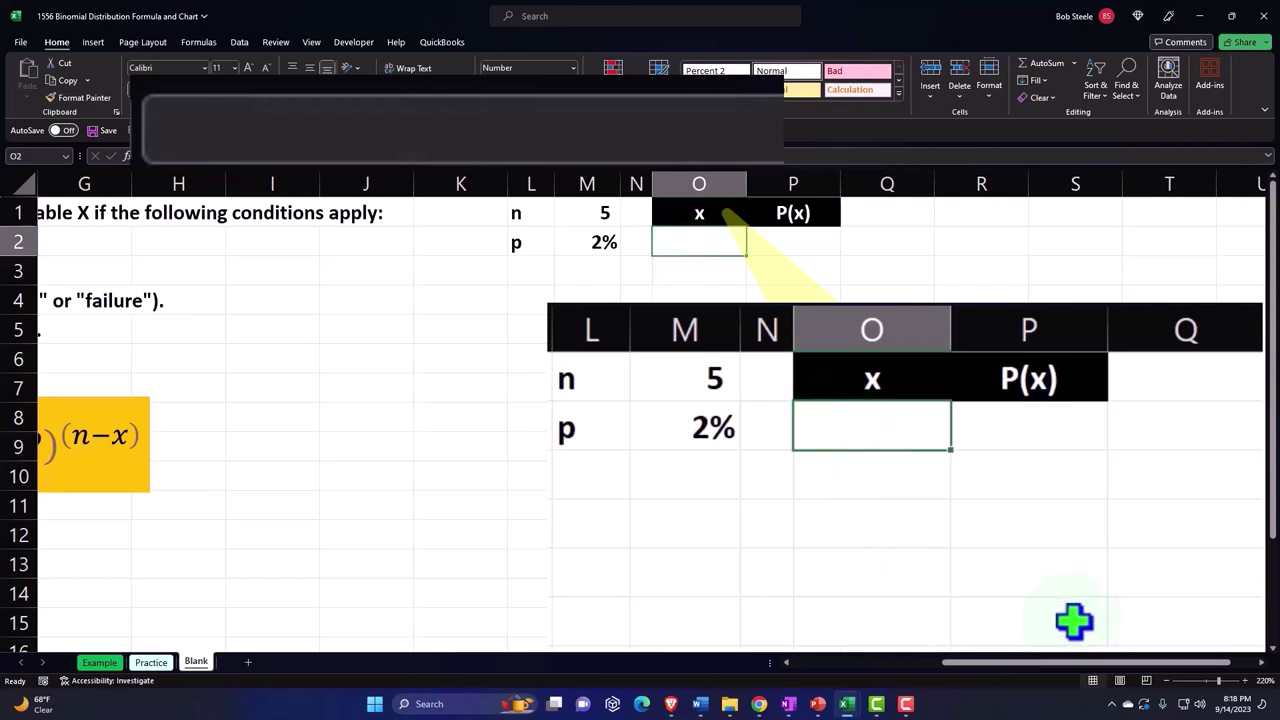
{"action": "type", "text": "="}
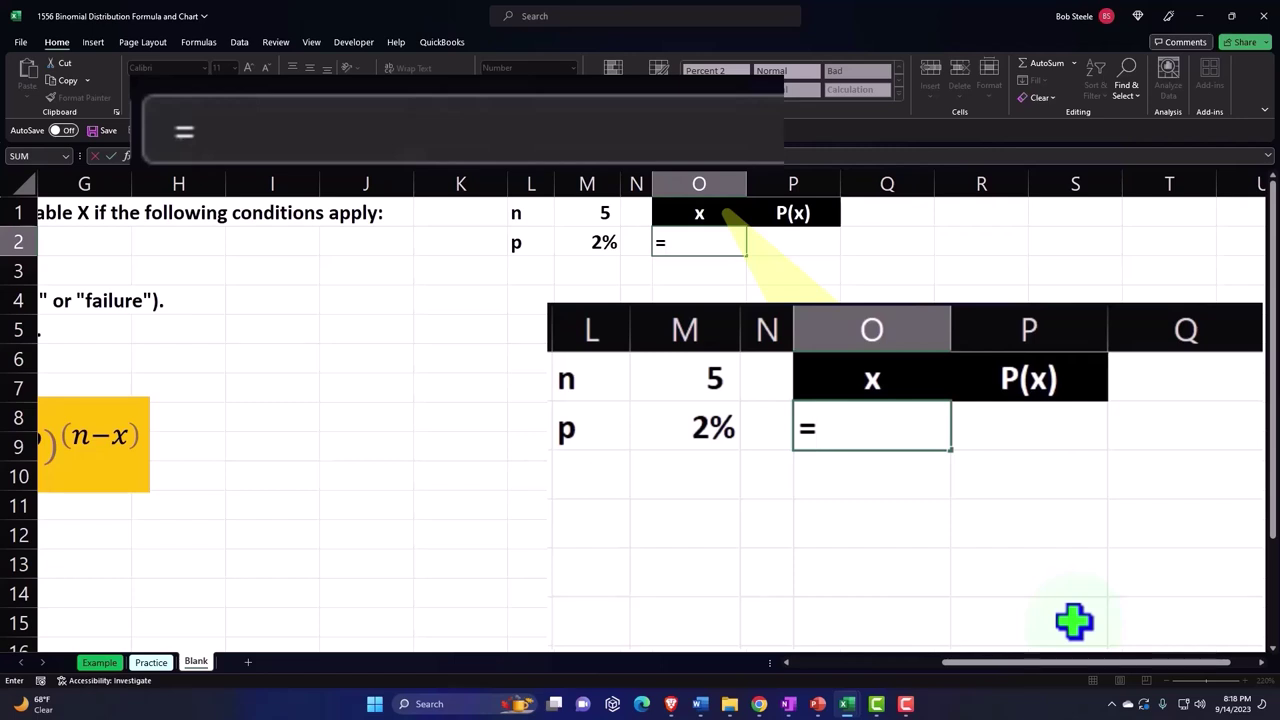
{"action": "type", "text": "se"}
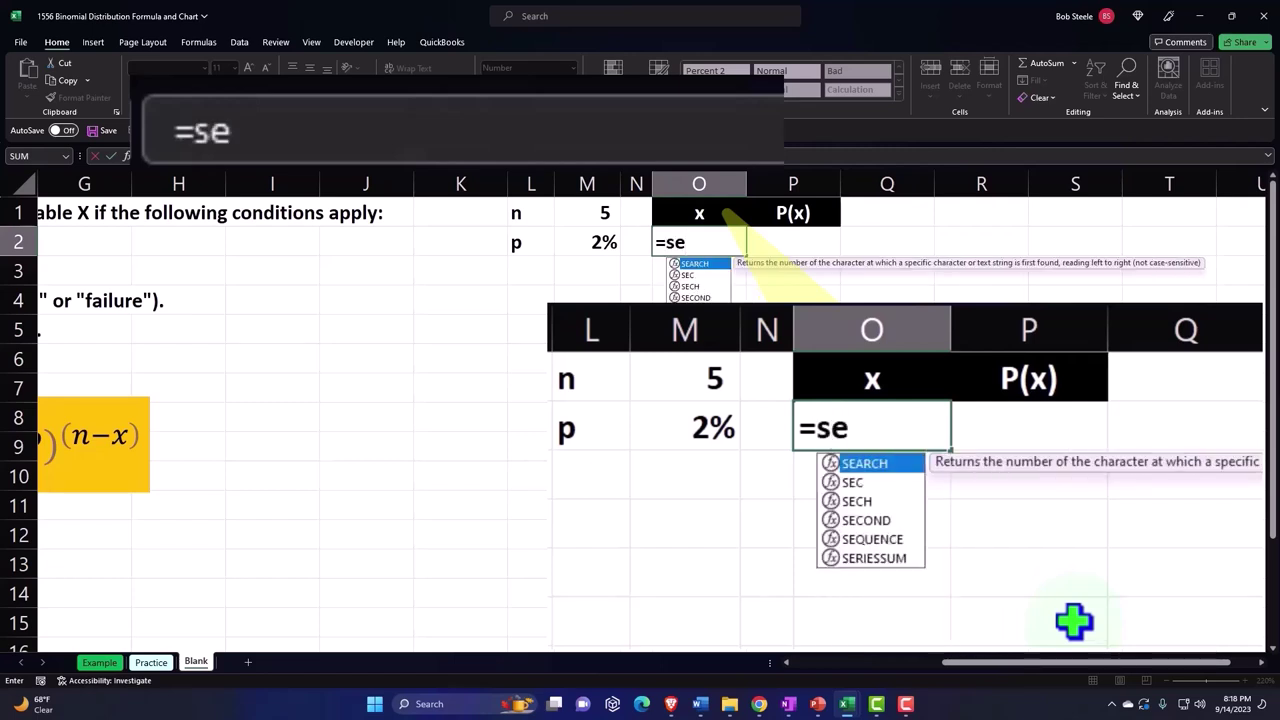
{"action": "type", "text": "q"}
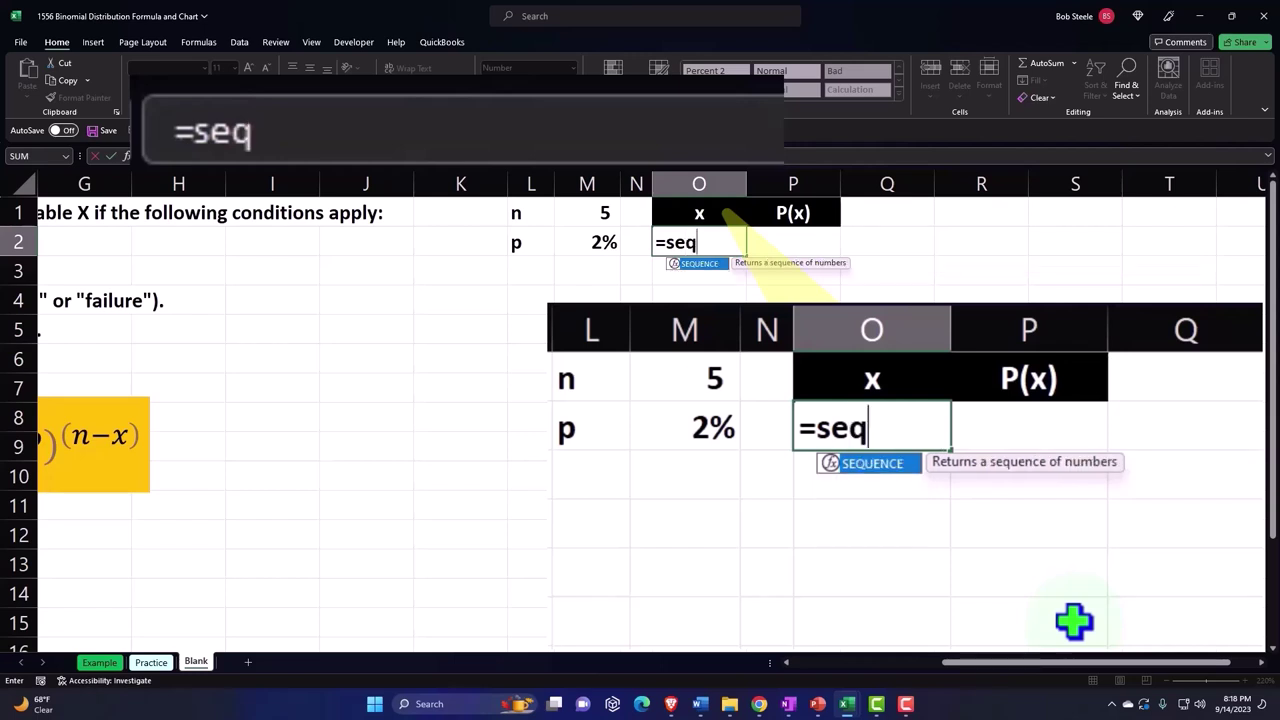
{"action": "key", "text": "Tab"}
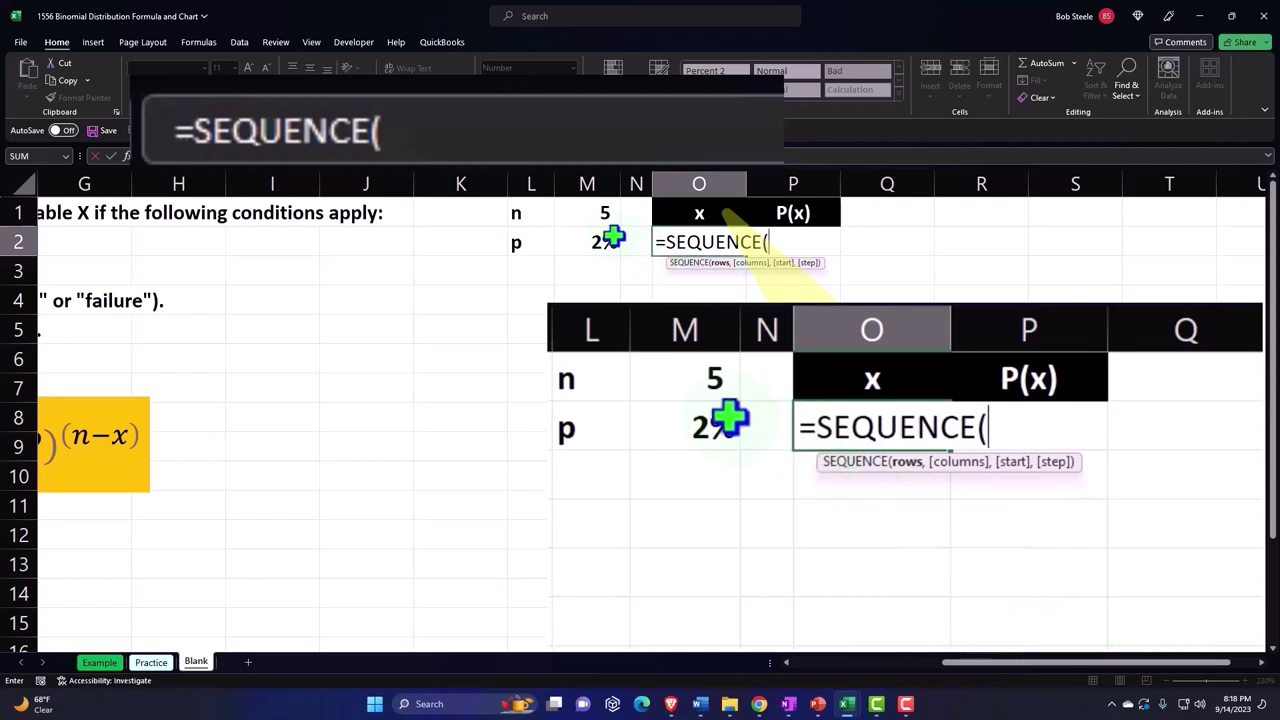
{"action": "left_click", "coordinate": [585, 212]}
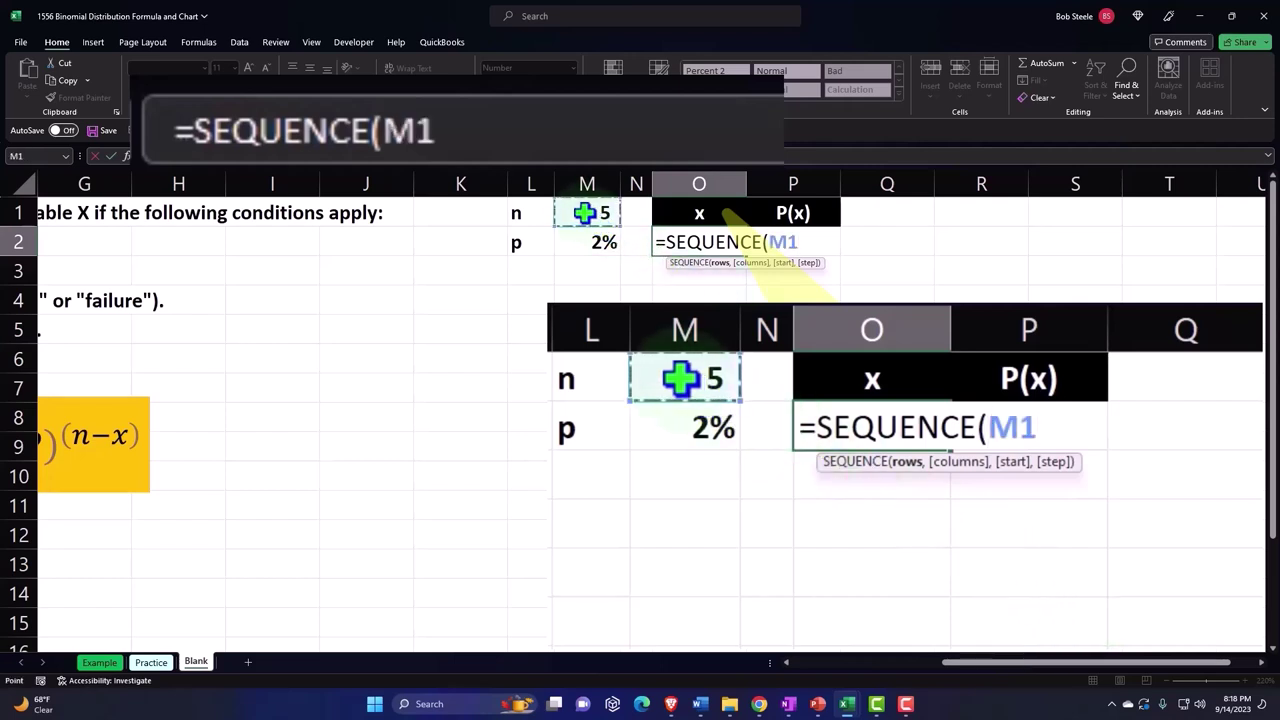
{"action": "type", "text": "+1"}
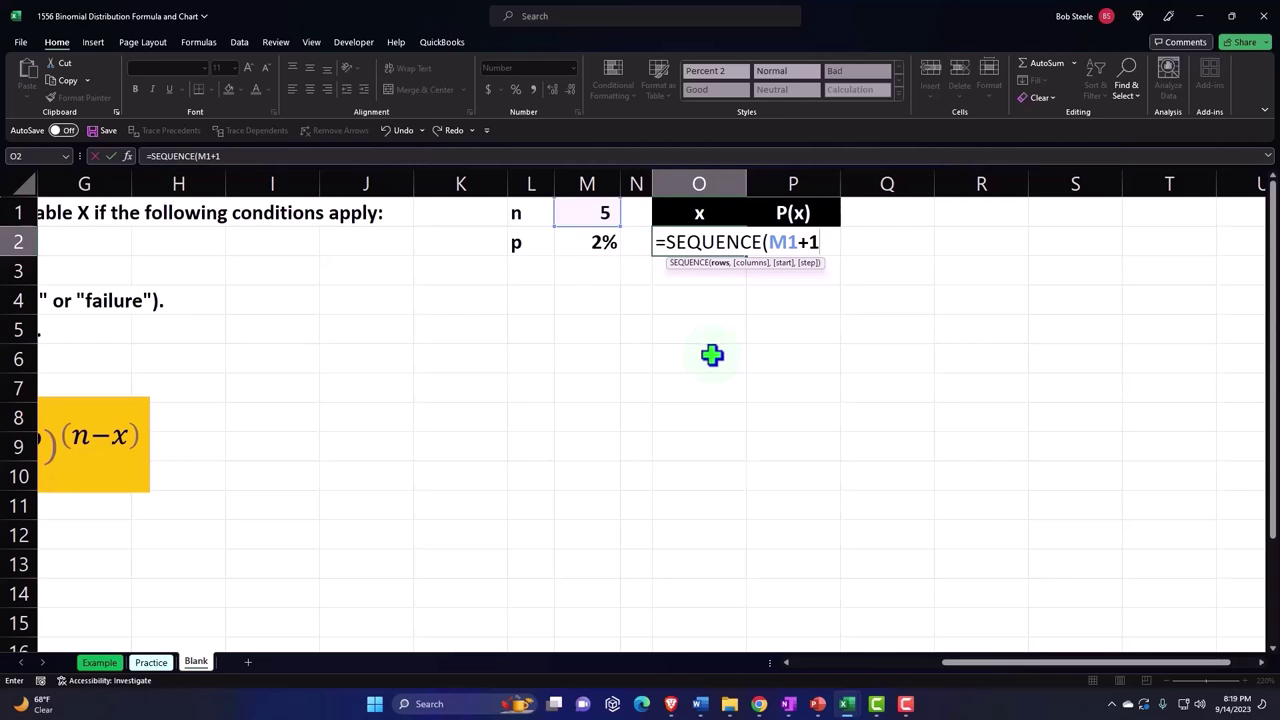
{"action": "type", "text": ","}
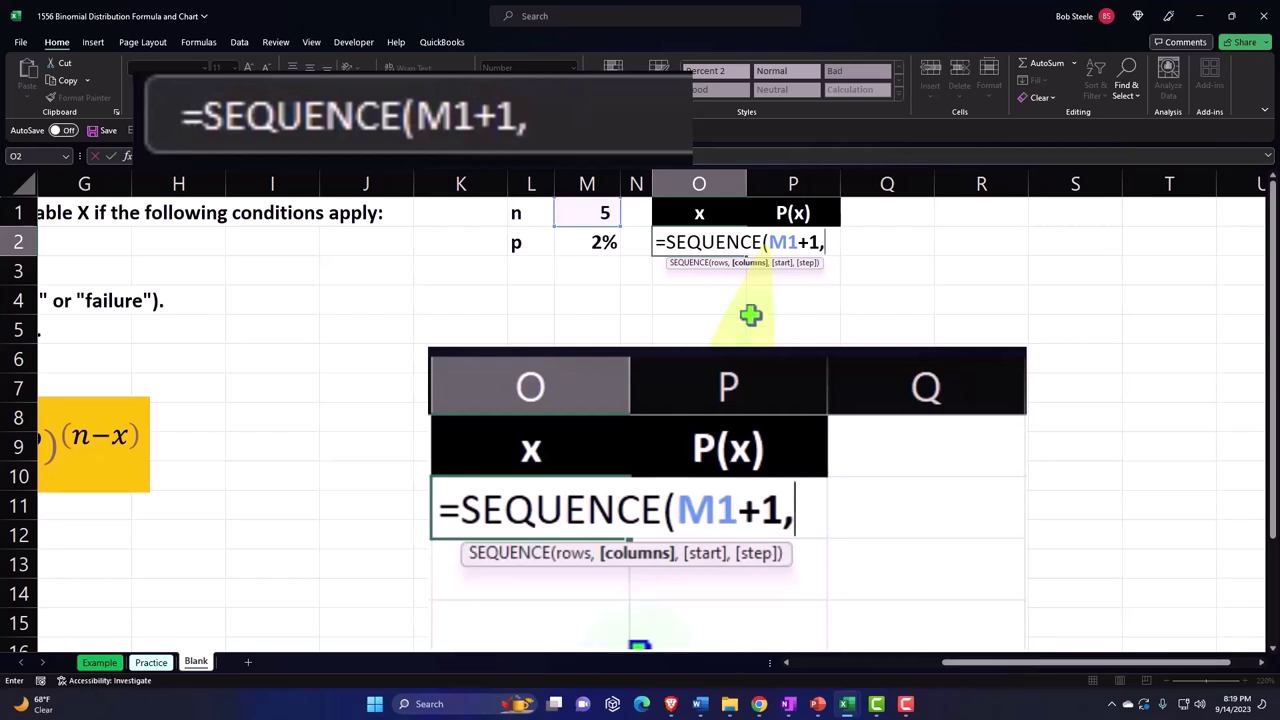
{"action": "type", "text": ","}
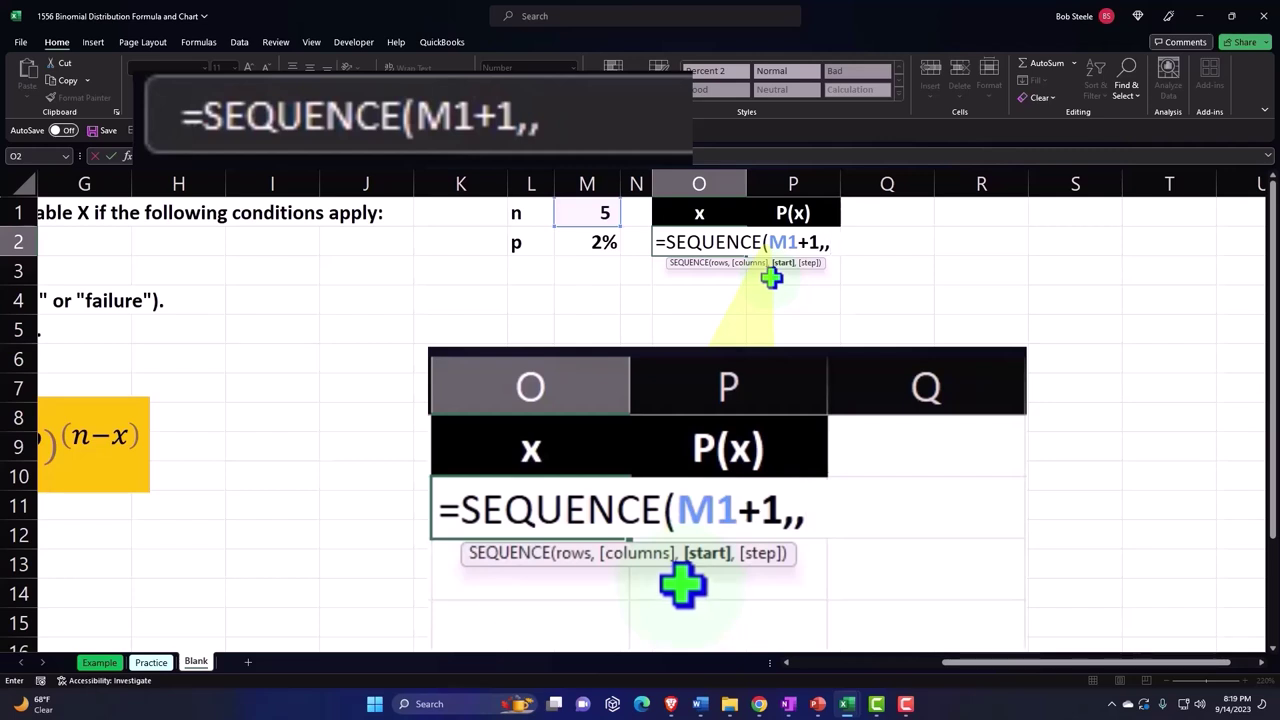
{"action": "type", "text": "0"}
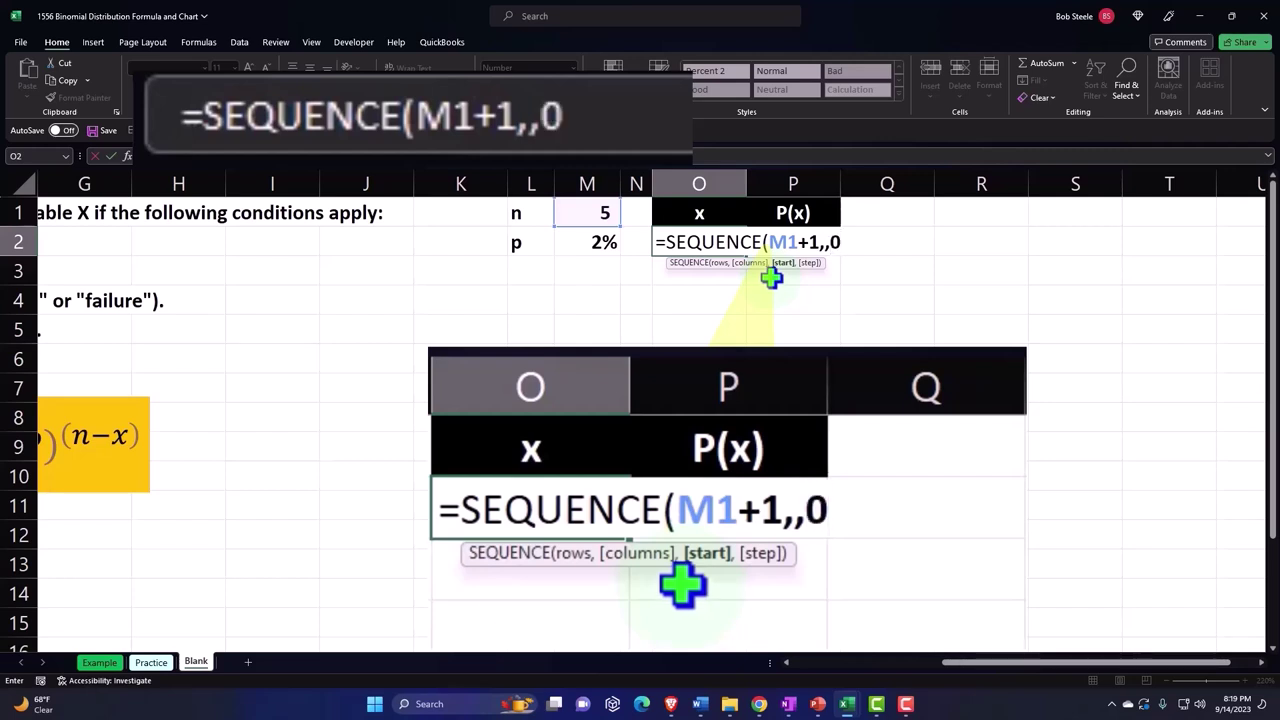
{"action": "type", "text": ")"}
{"action": "key", "text": "Return"}
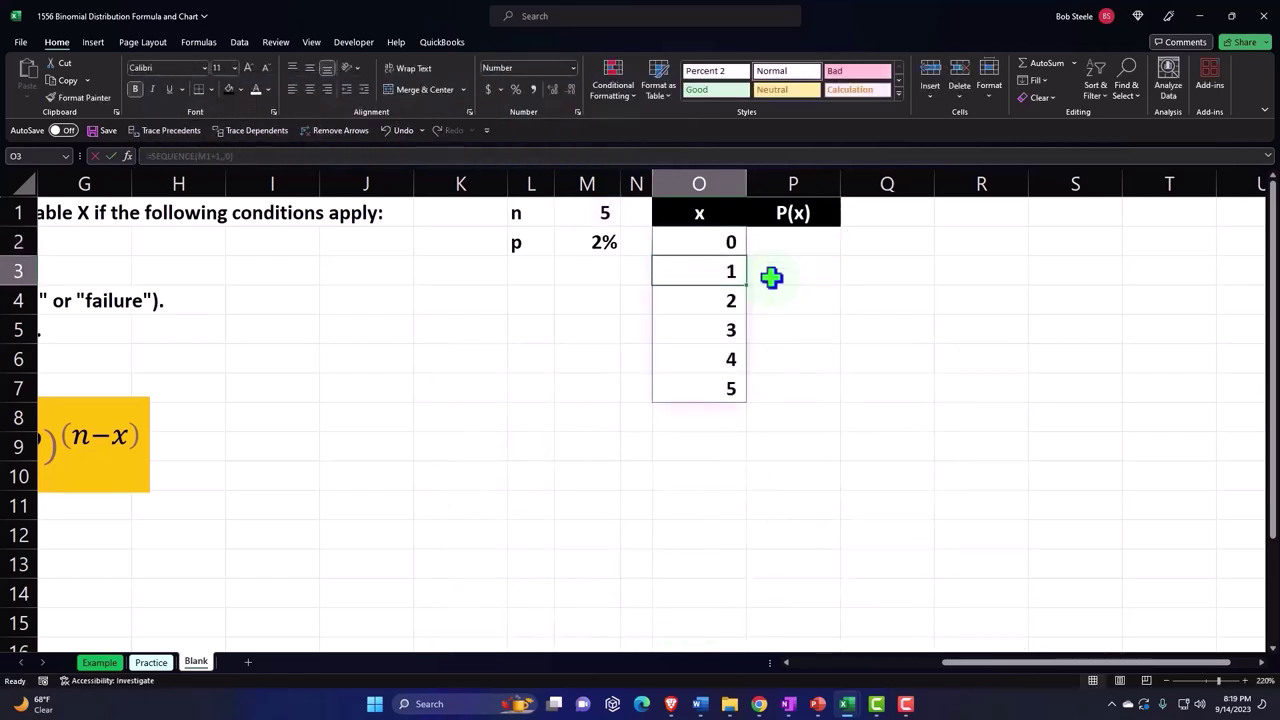
{"action": "left_click", "coordinate": [870, 244]}
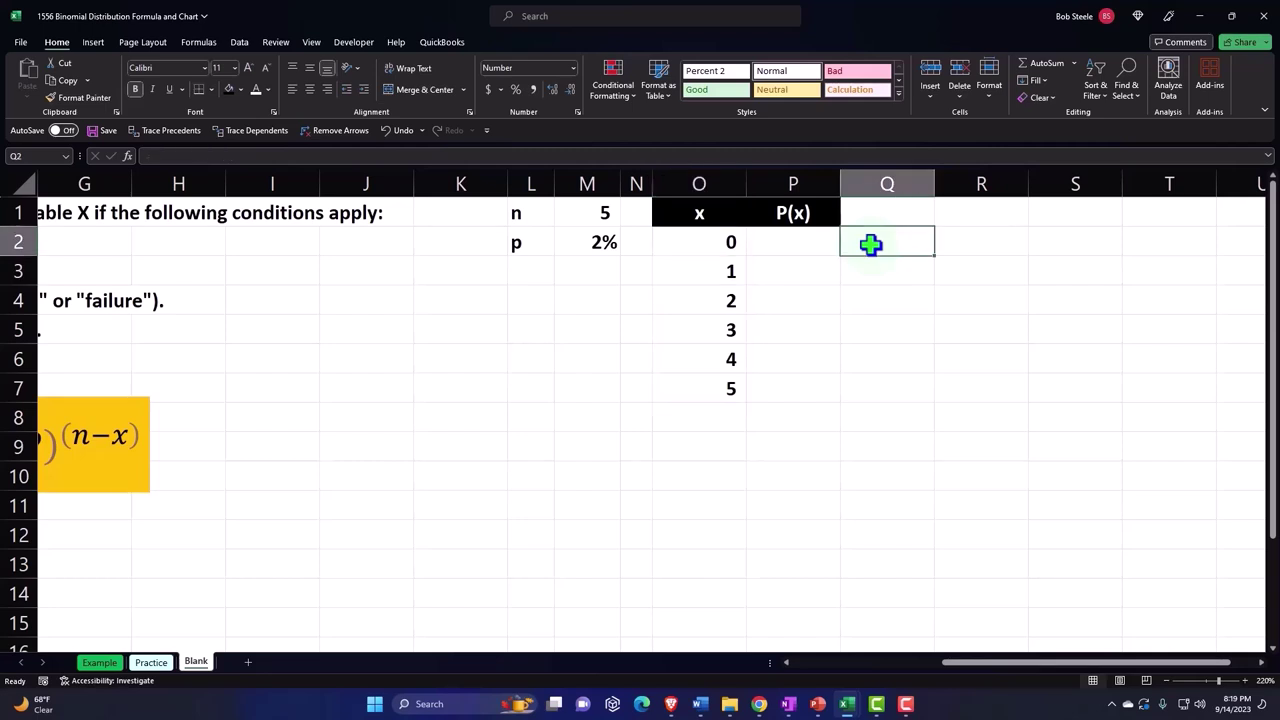
{"action": "type", "text": "0"}
{"action": "key", "text": "Return"}
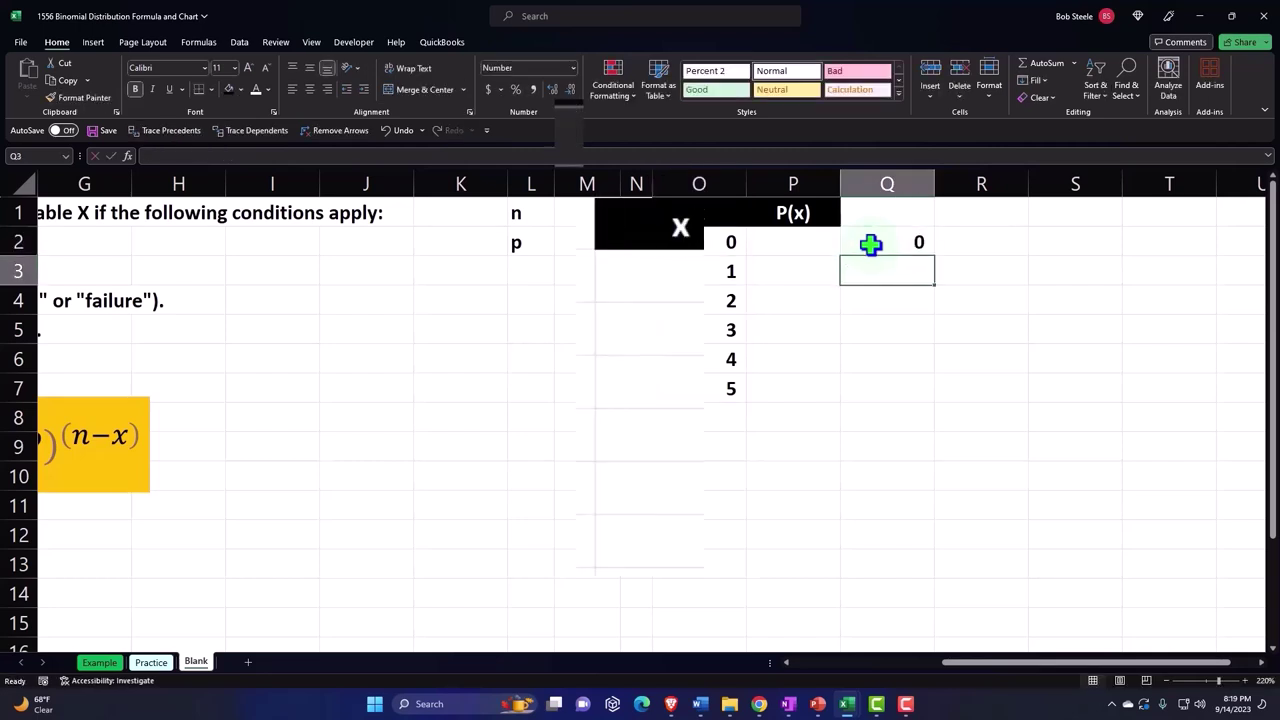
{"action": "type", "text": "1"}
{"action": "key", "text": "Return"}
{"action": "left_click", "coordinate": [870, 244]}
{"action": "left_click_drag", "start_coordinate": [990, 283], "coordinate": [1023, 340]}
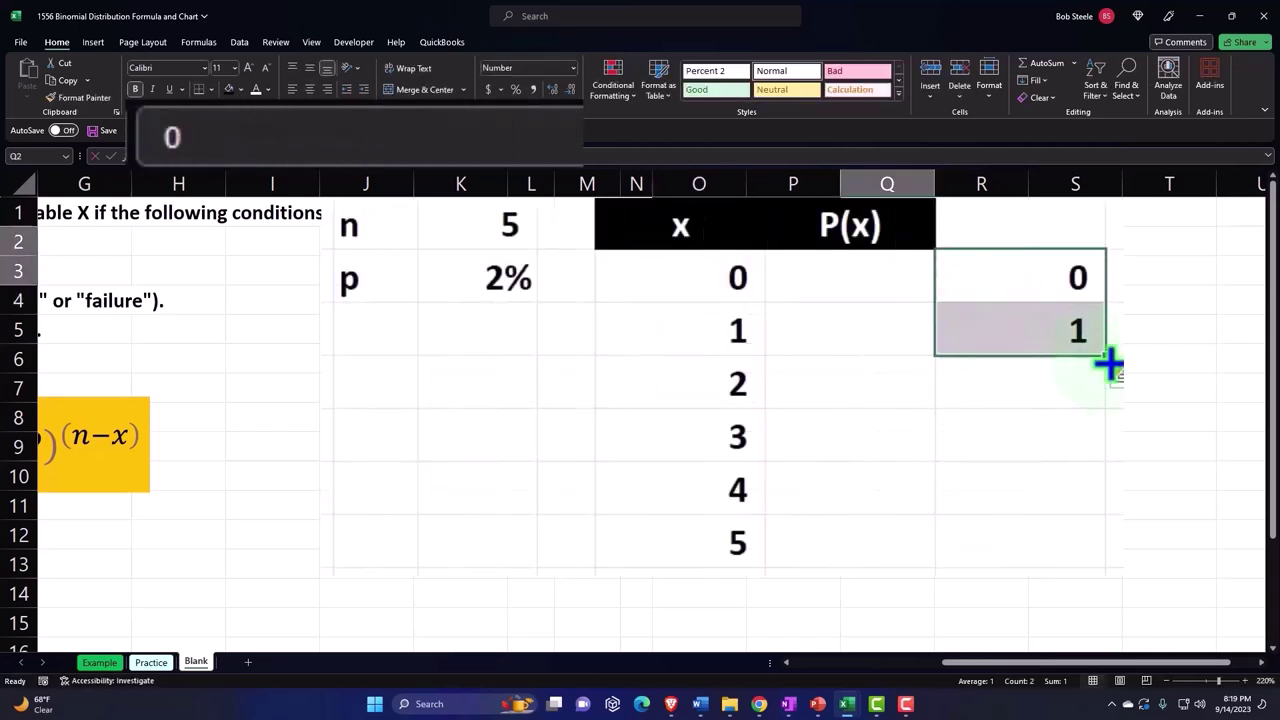
{"action": "left_click_drag", "start_coordinate": [1106, 358], "coordinate": [1110, 550]}
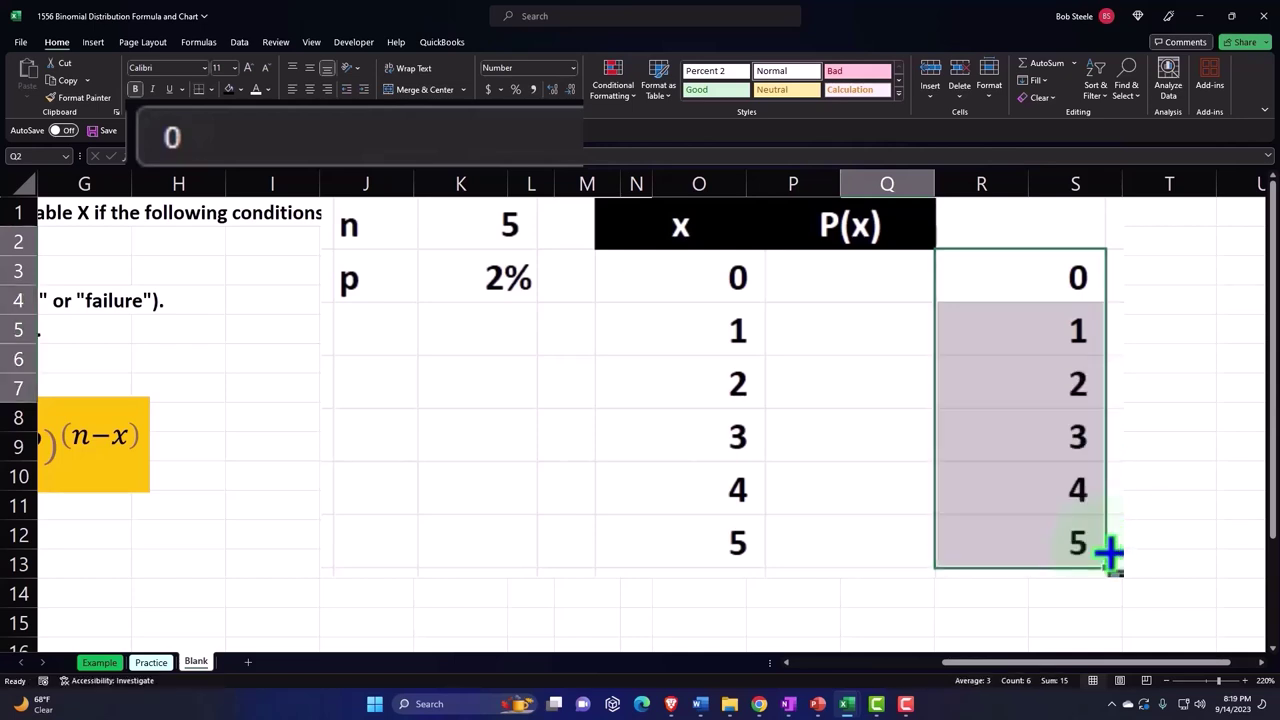
{"action": "left_click", "coordinate": [722, 448]}
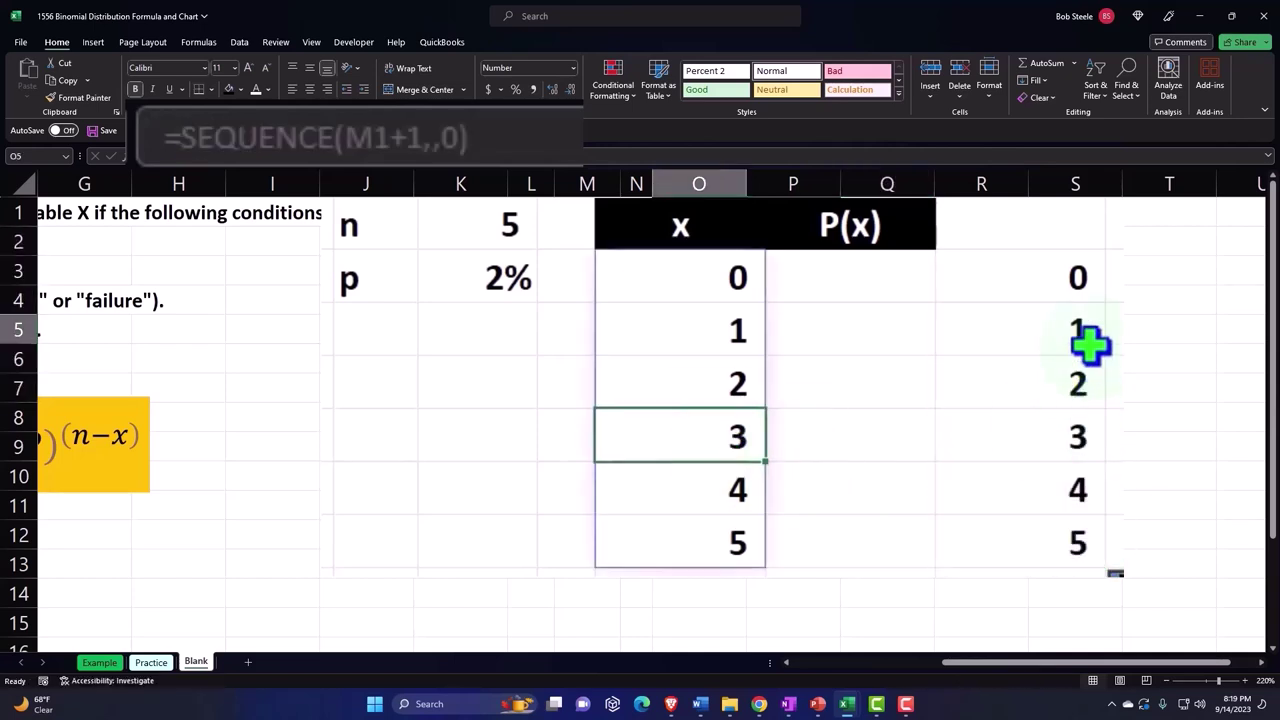
{"action": "left_click_drag", "start_coordinate": [1070, 280], "coordinate": [1066, 527]}
{"action": "key", "text": "Delete"}
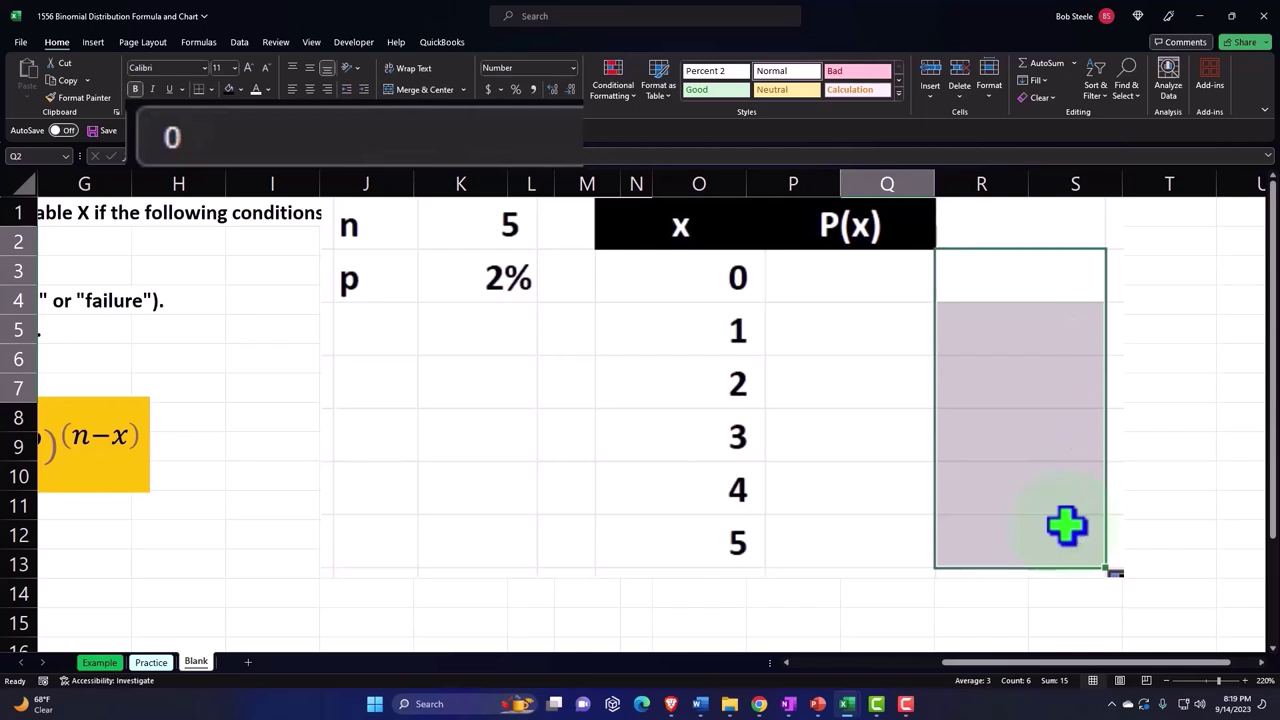
{"action": "left_click", "coordinate": [466, 220]}
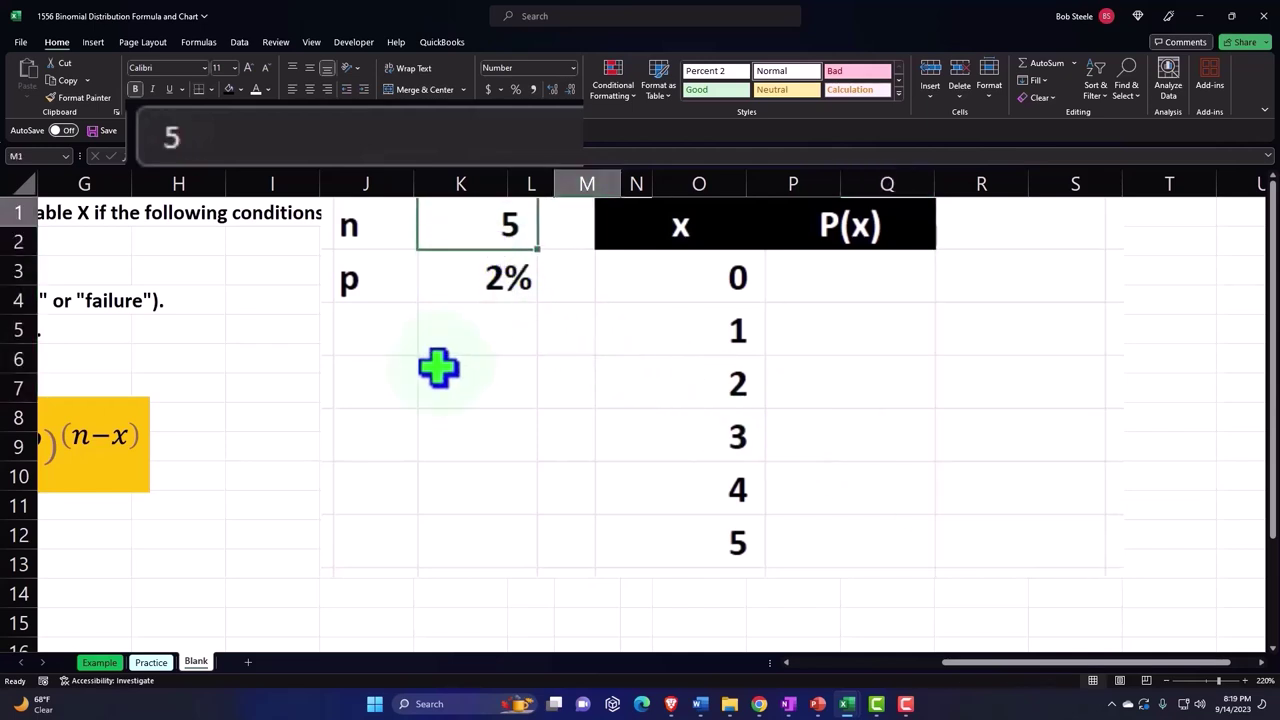
{"action": "type", "text": "4"}
{"action": "key", "text": "Return"}
{"action": "key", "text": "Up"}
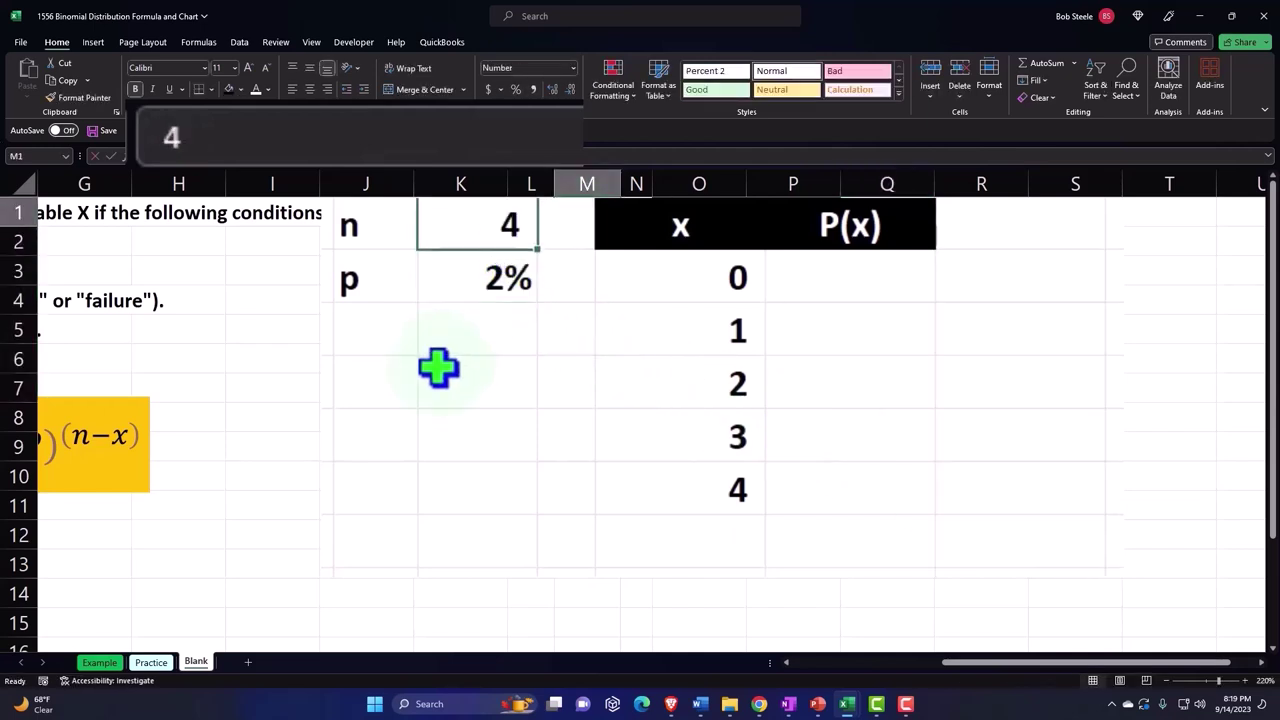
{"action": "type", "text": "10"}
{"action": "key", "text": "Return"}
{"action": "key", "text": "Up"}
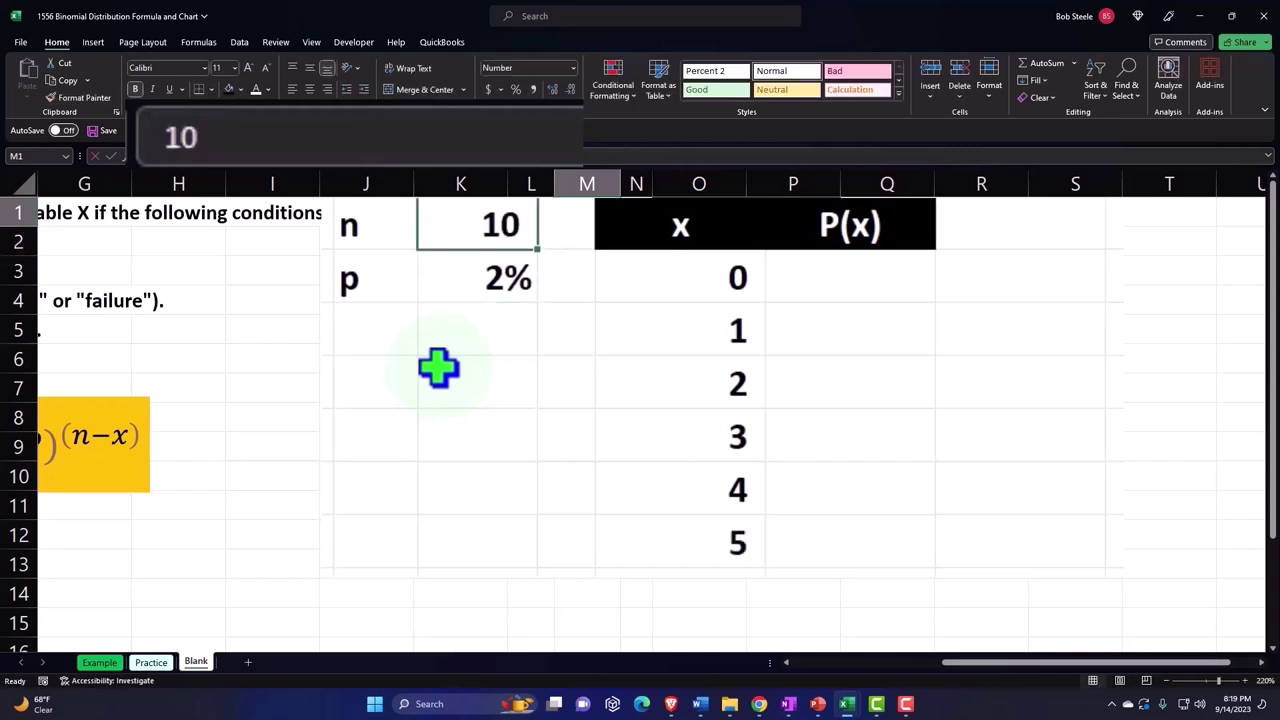
{"action": "type", "text": "5"}
{"action": "key", "text": "Return"}
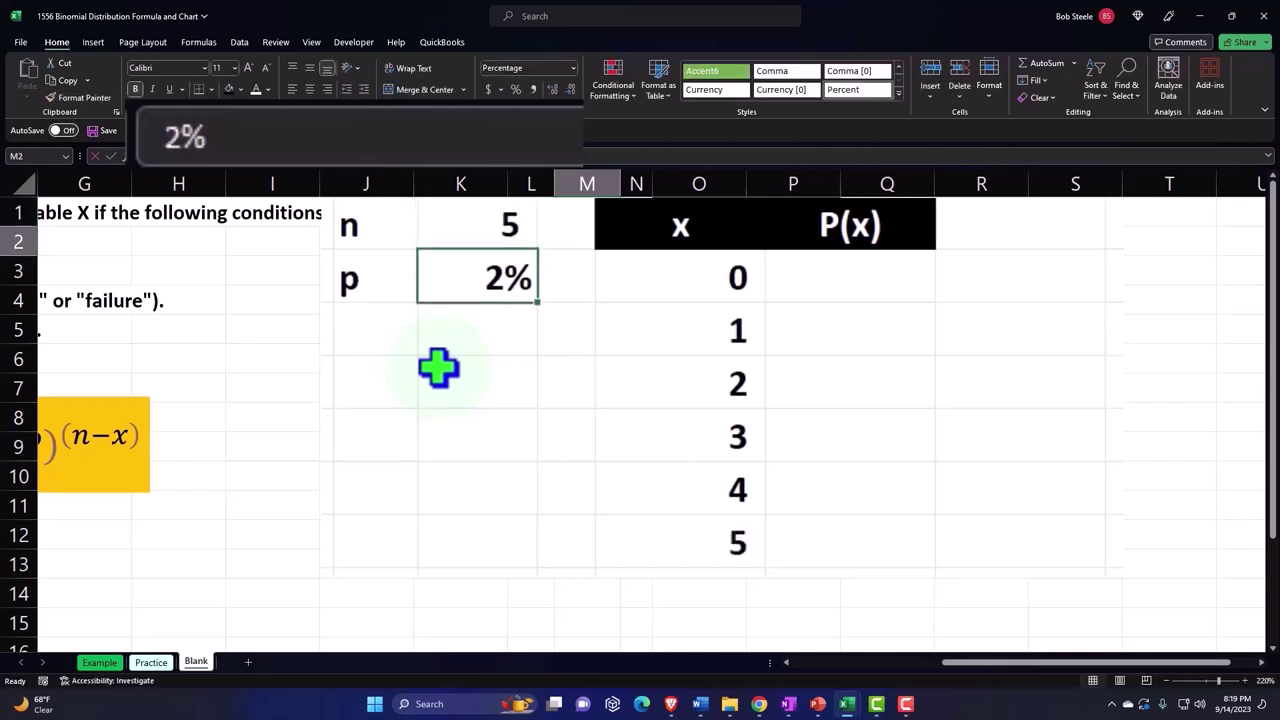
{"action": "key", "text": "Right"}
{"action": "key", "text": "Right"}
{"action": "key", "text": "Right"}
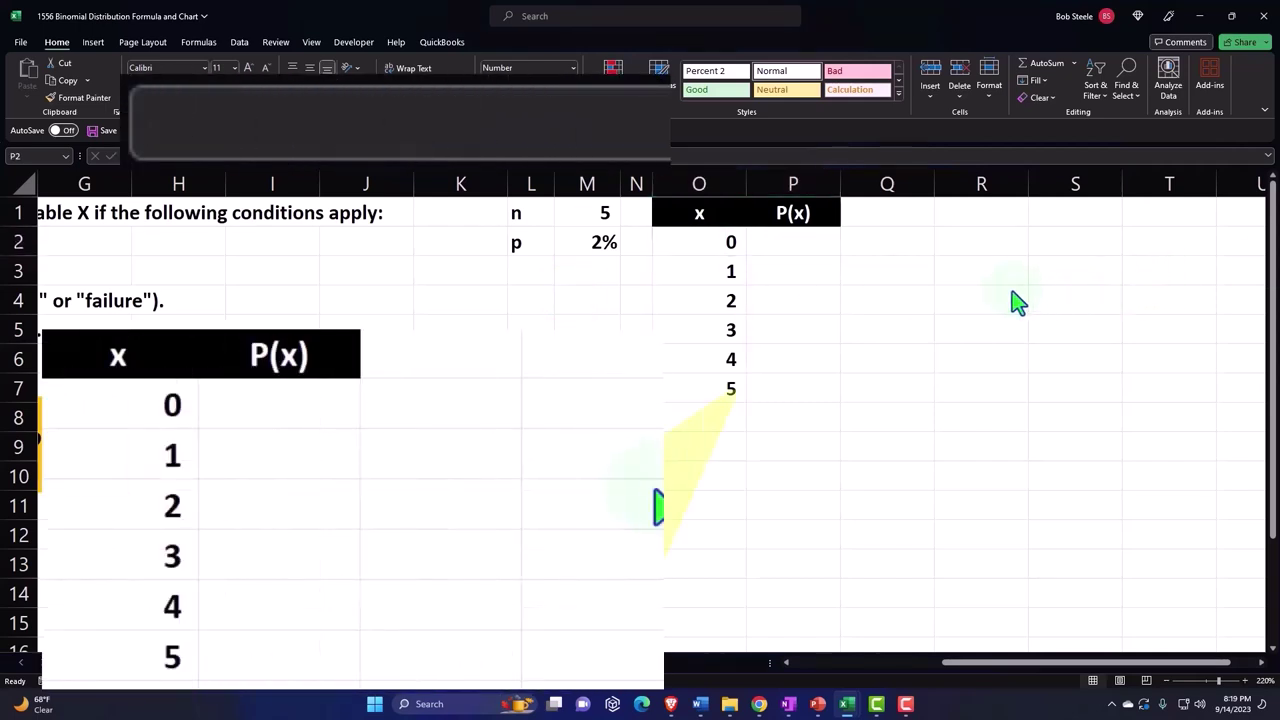
- Begin a =BINOM.DIST.RANGE( formula in P2, picking the function from autocomplete
{"action": "left_click", "coordinate": [808, 240]}
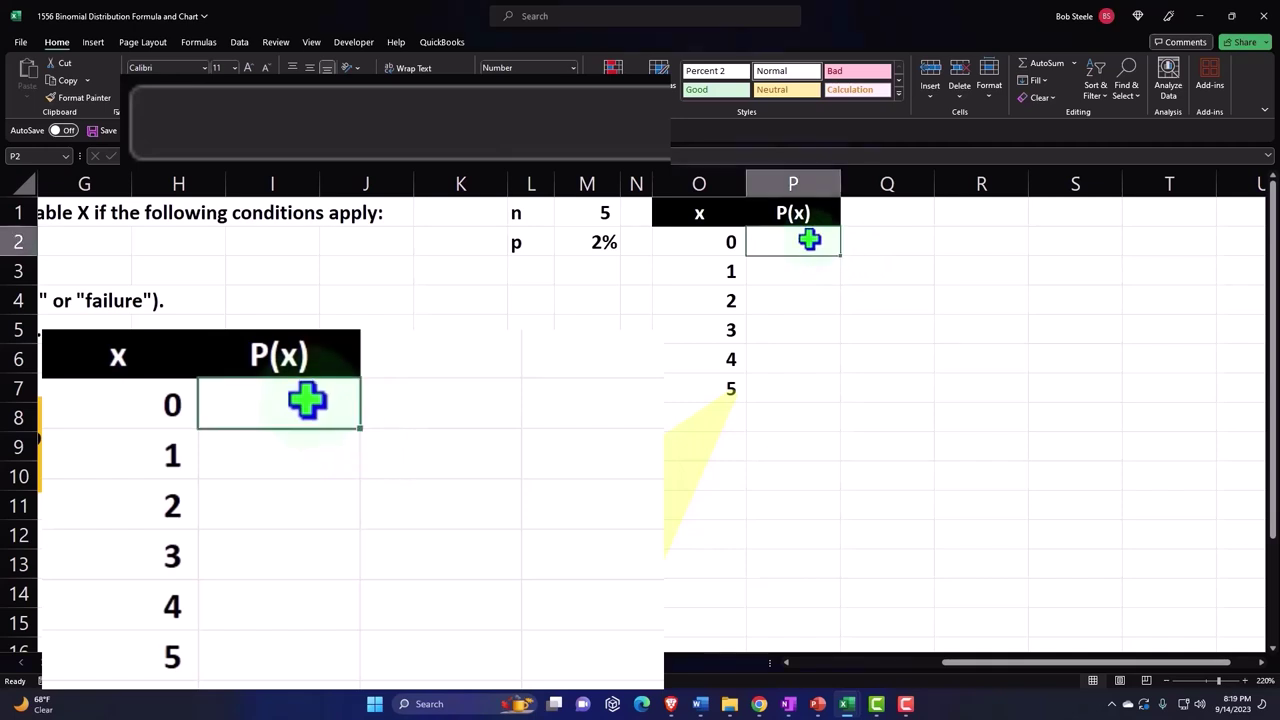
{"action": "type", "text": "="}
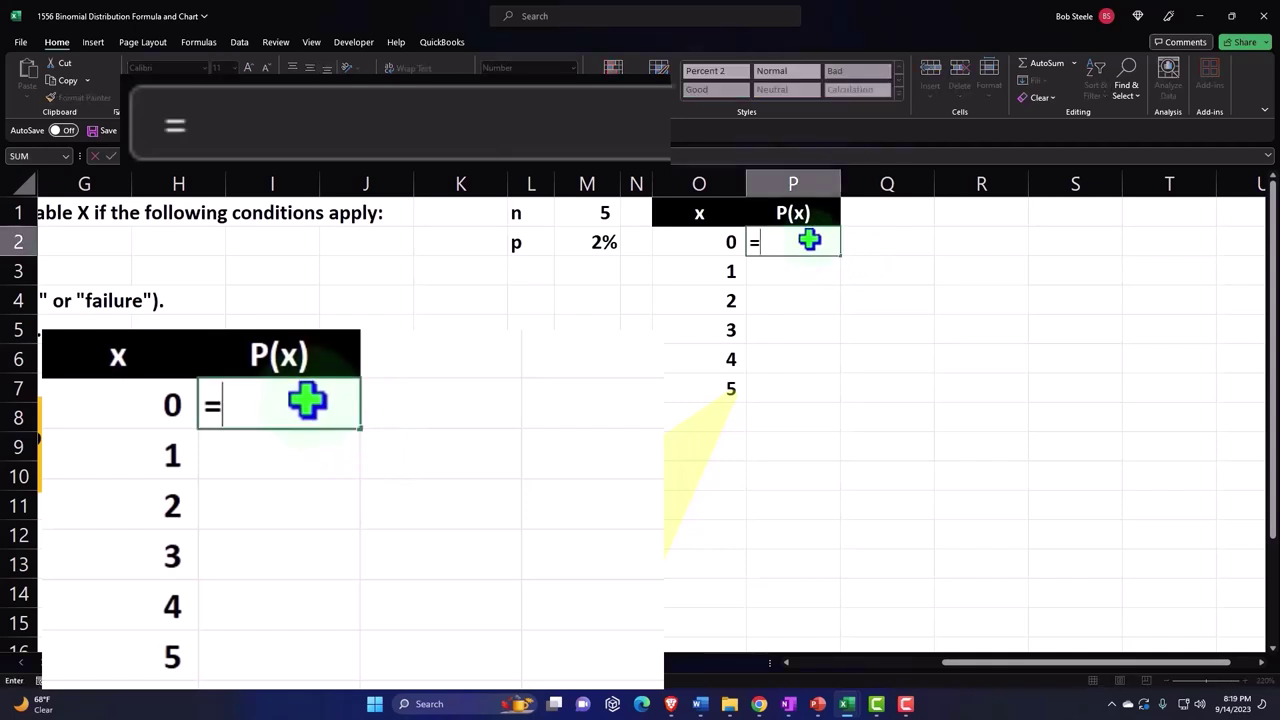
{"action": "type", "text": "binom"}
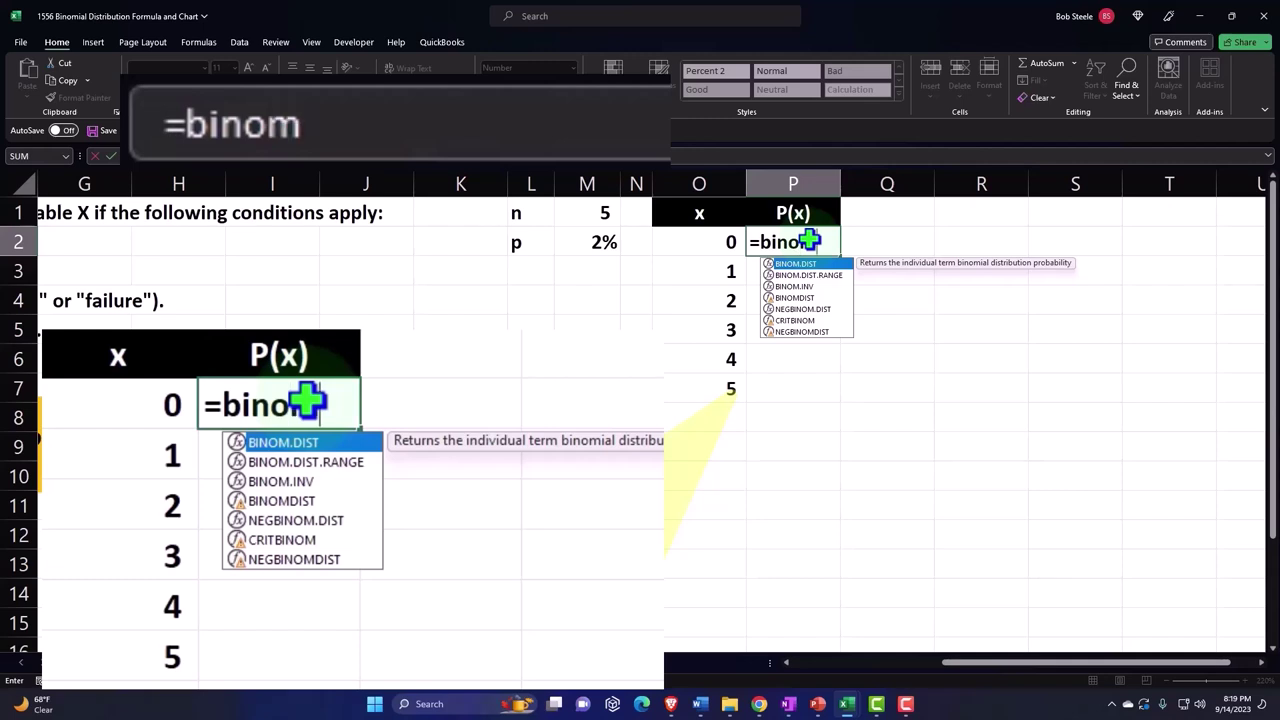
{"action": "type", "text": "."}
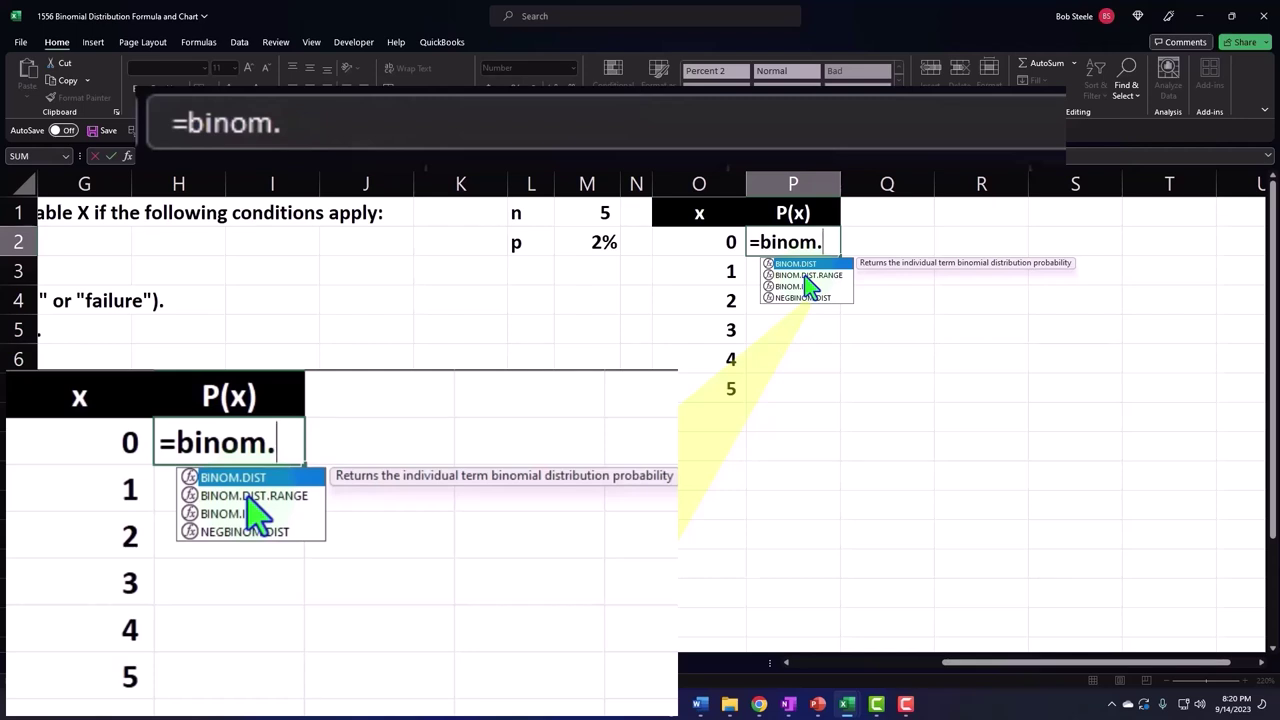
{"action": "double_click", "coordinate": [805, 276]}
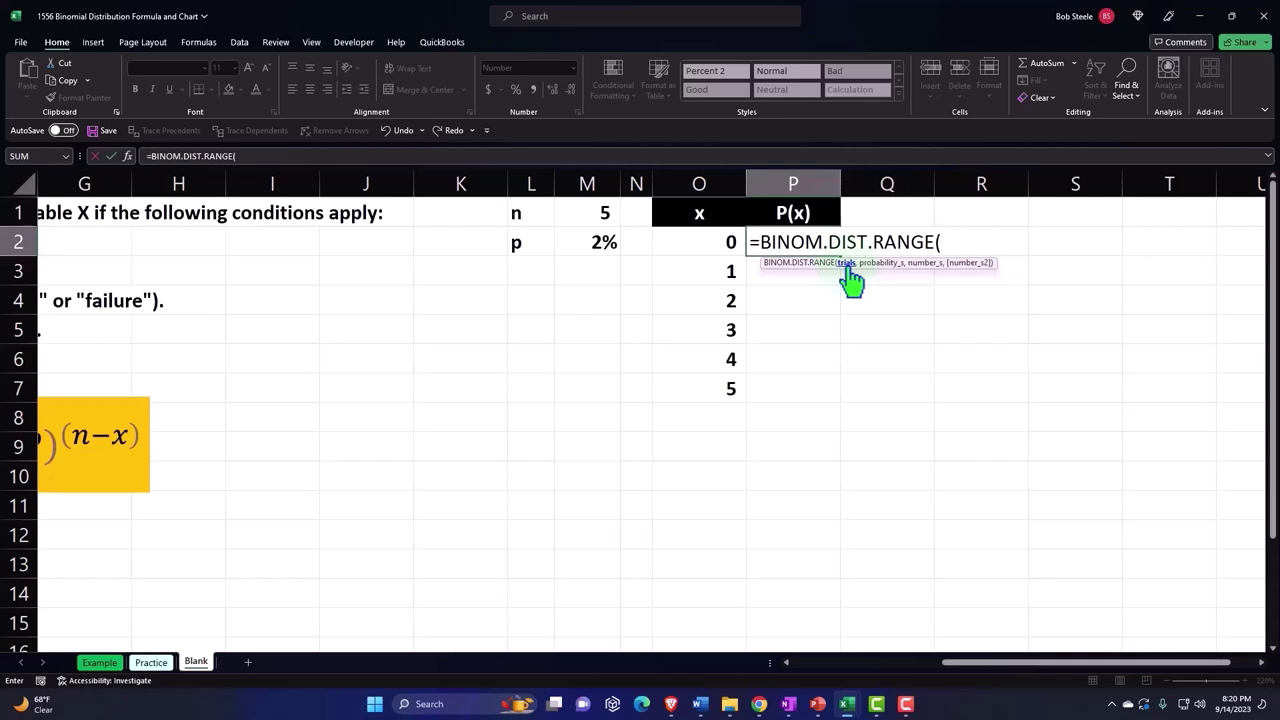
- Fill the formula's arguments with n in M1, p in M2 and the spilled x range O2#
{"action": "left_click", "coordinate": [587, 214]}
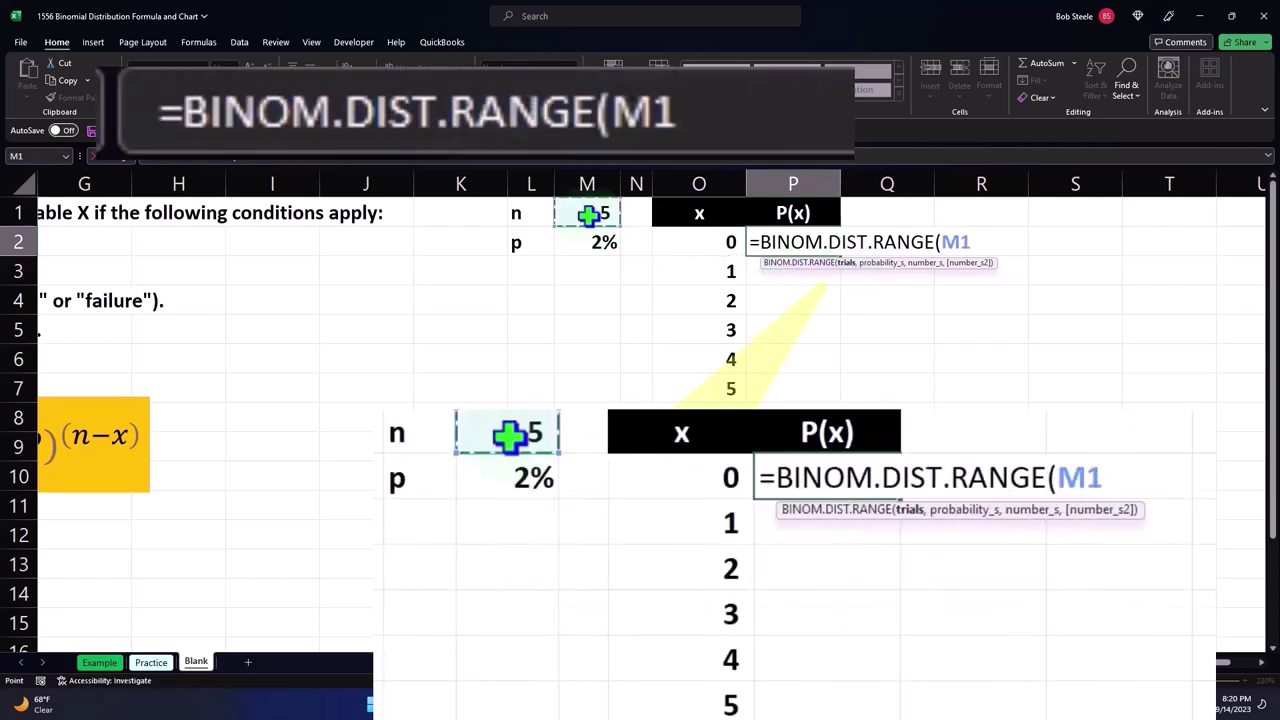
{"action": "type", "text": ","}
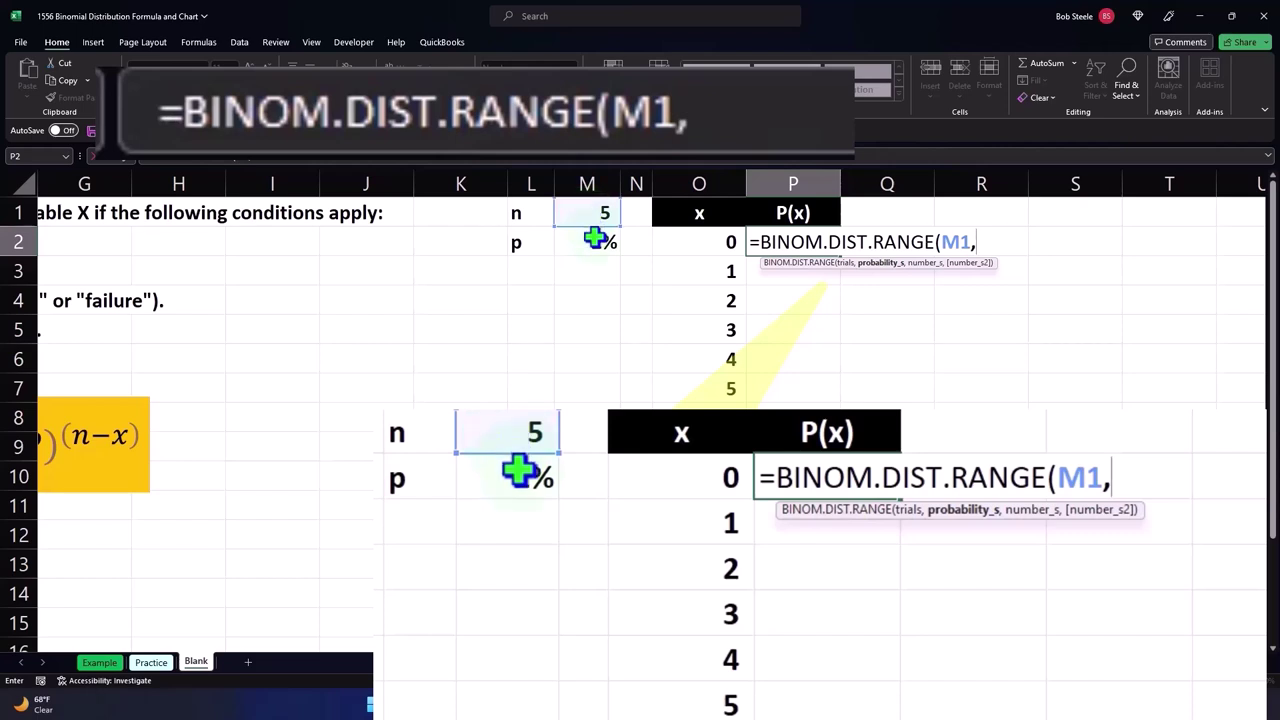
{"action": "left_click", "coordinate": [596, 242]}
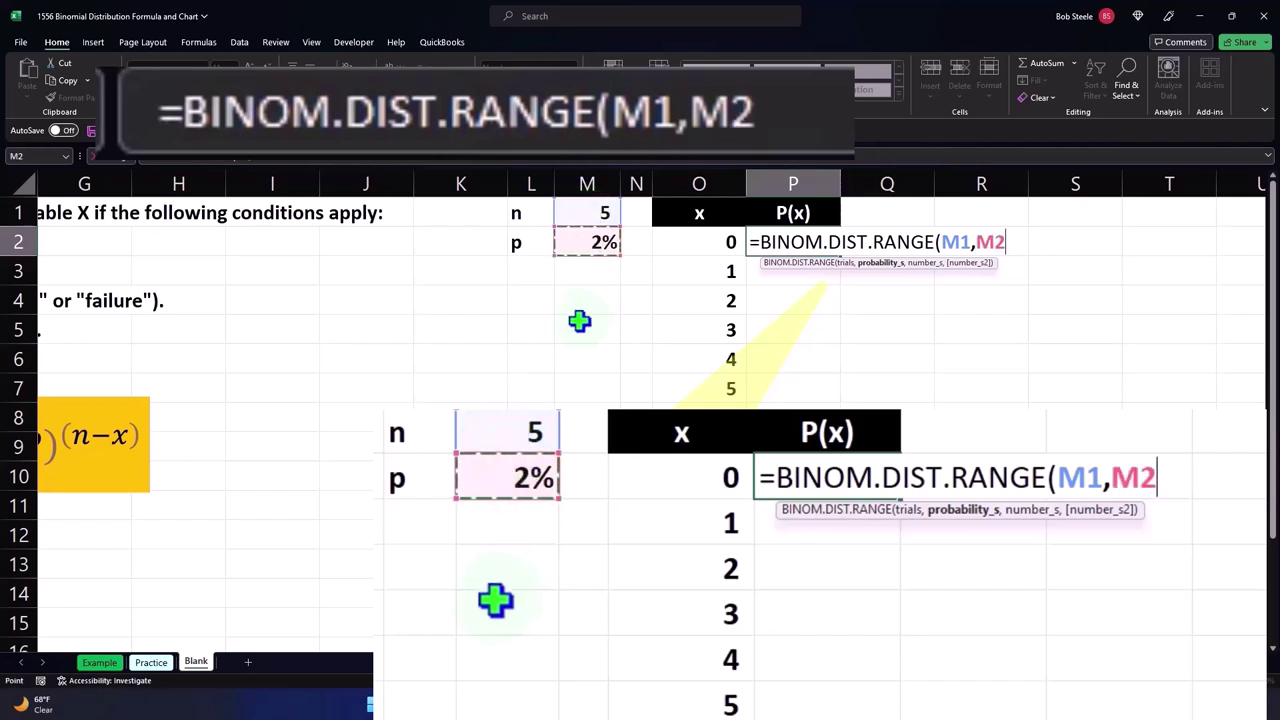
{"action": "type", "text": ","}
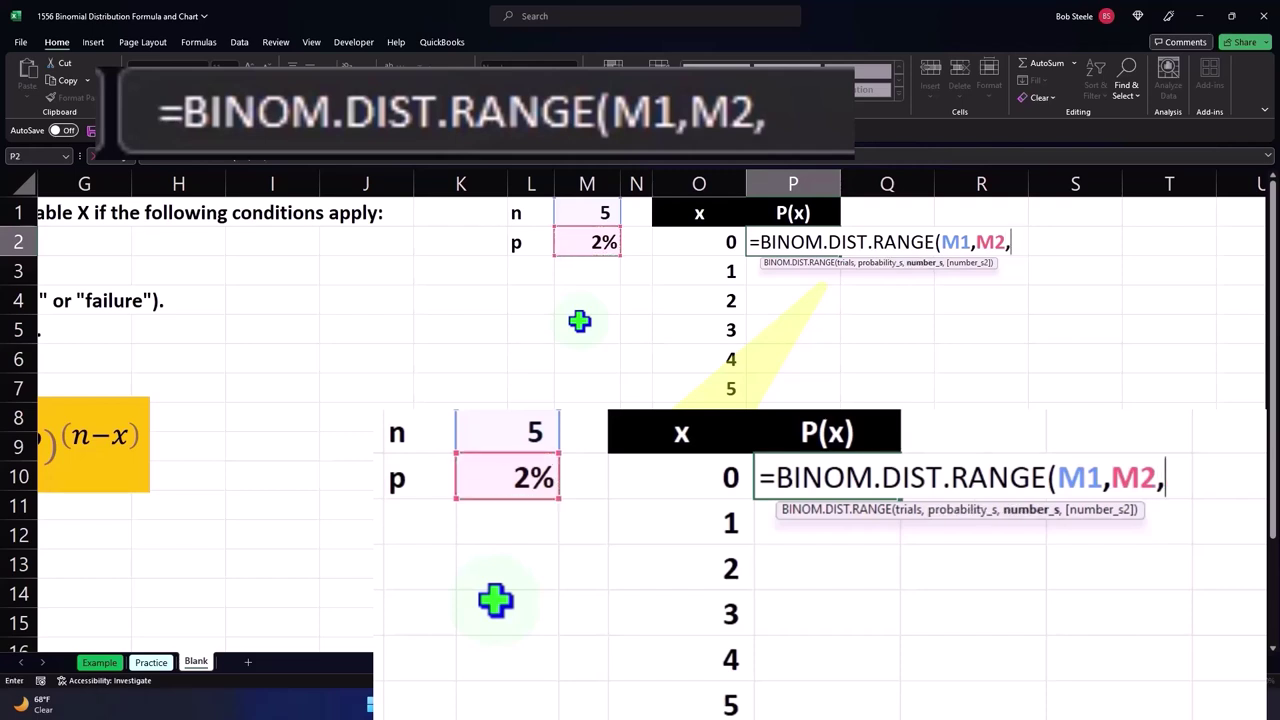
{"action": "left_click", "coordinate": [700, 243]}
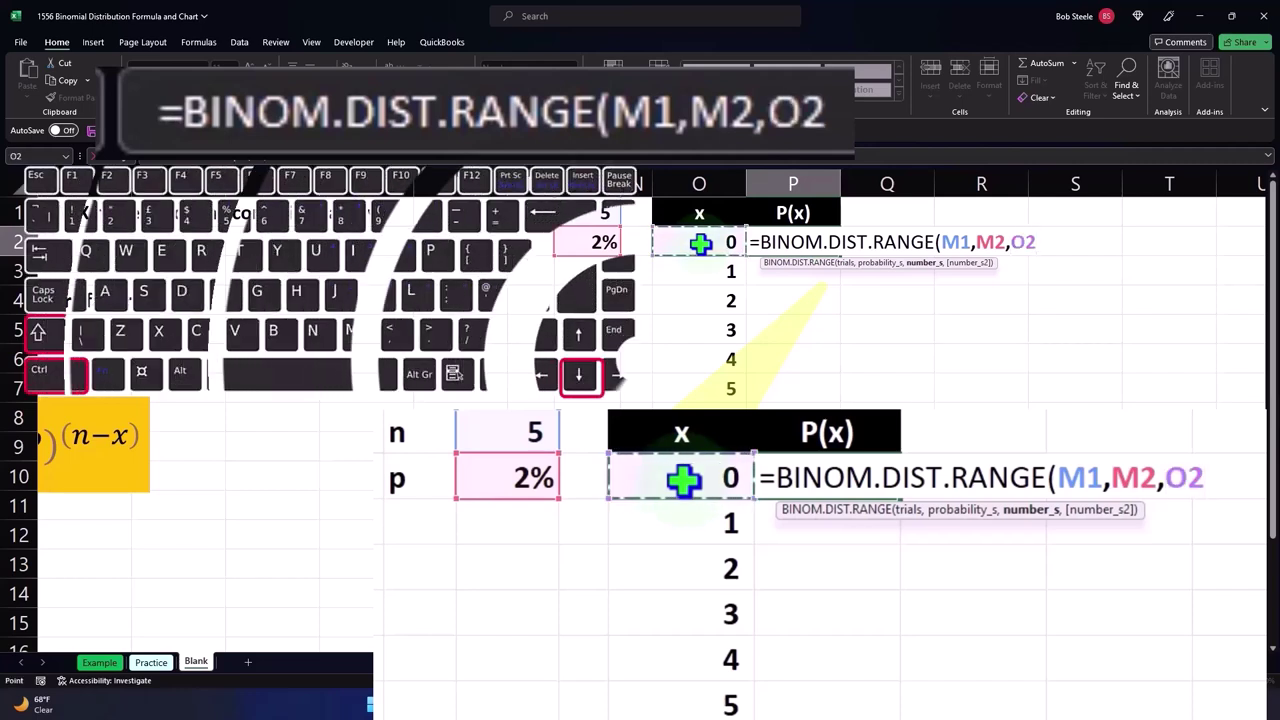
{"action": "key", "text": "ctrl+shift+Down"}
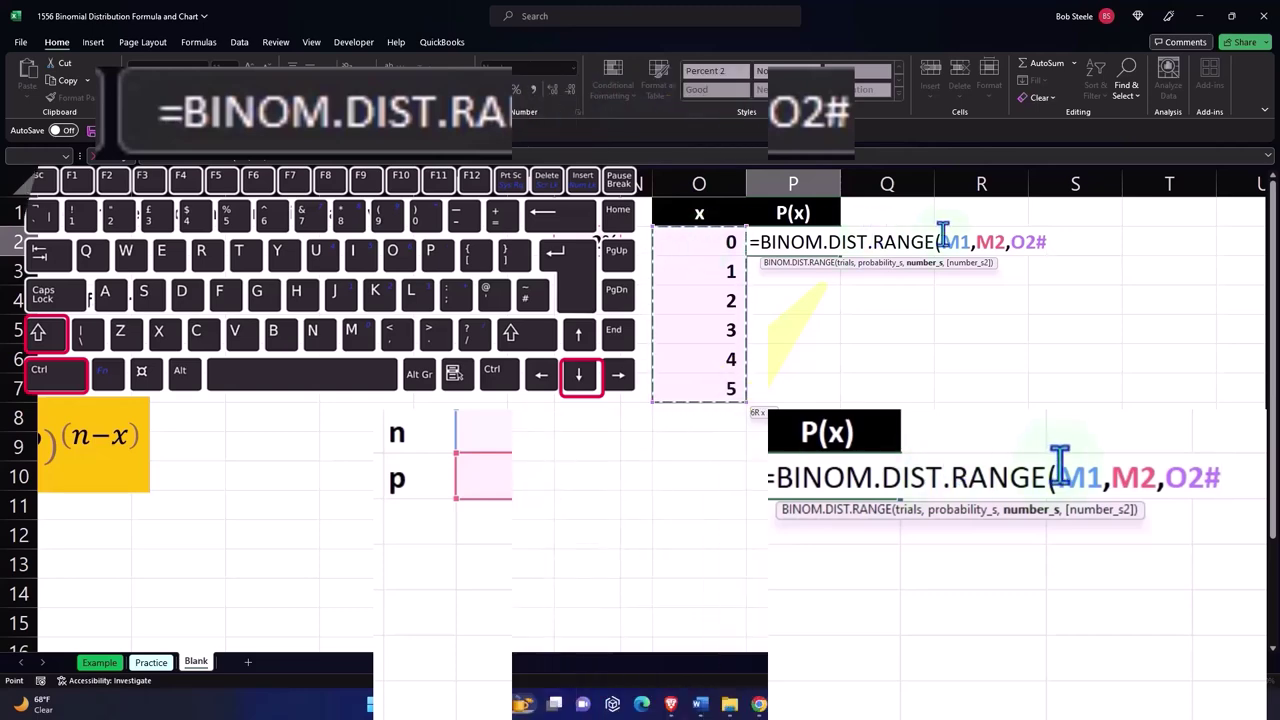
- Make the n and p references absolute ($M$1, $M$2), close the formula, and commit it
{"action": "left_click", "coordinate": [949, 236]}
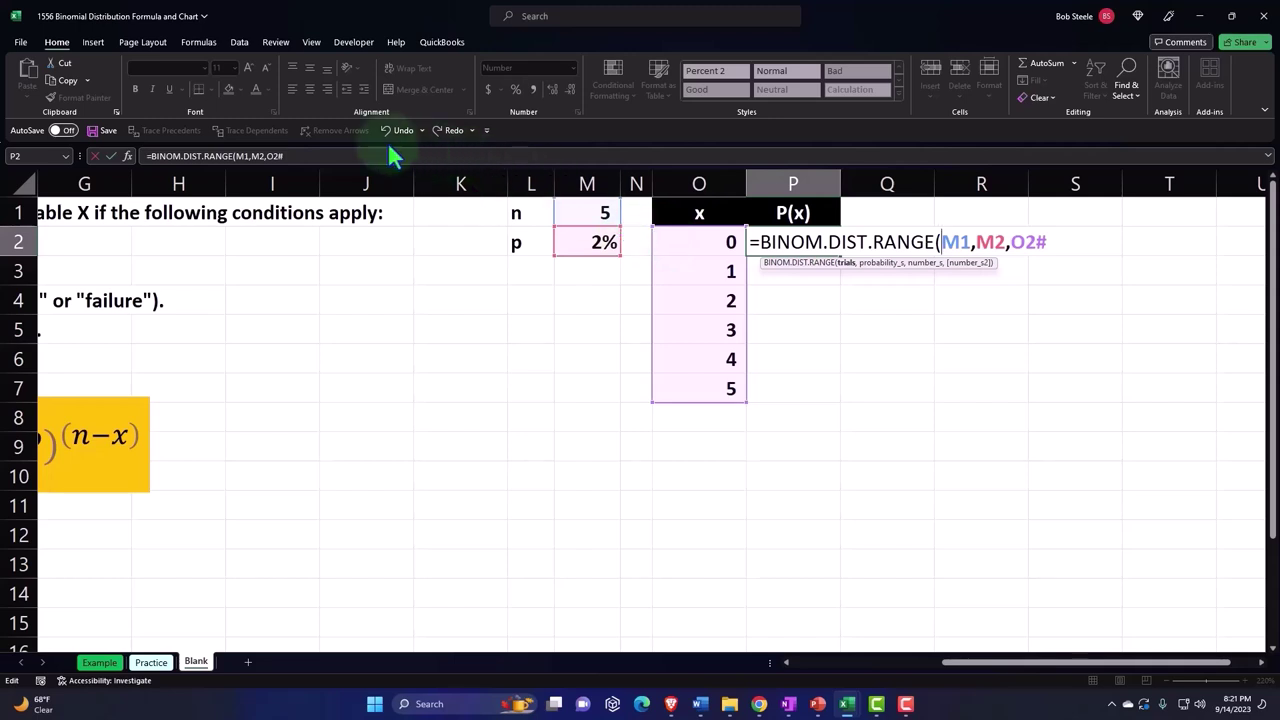
{"action": "key", "text": "F4"}
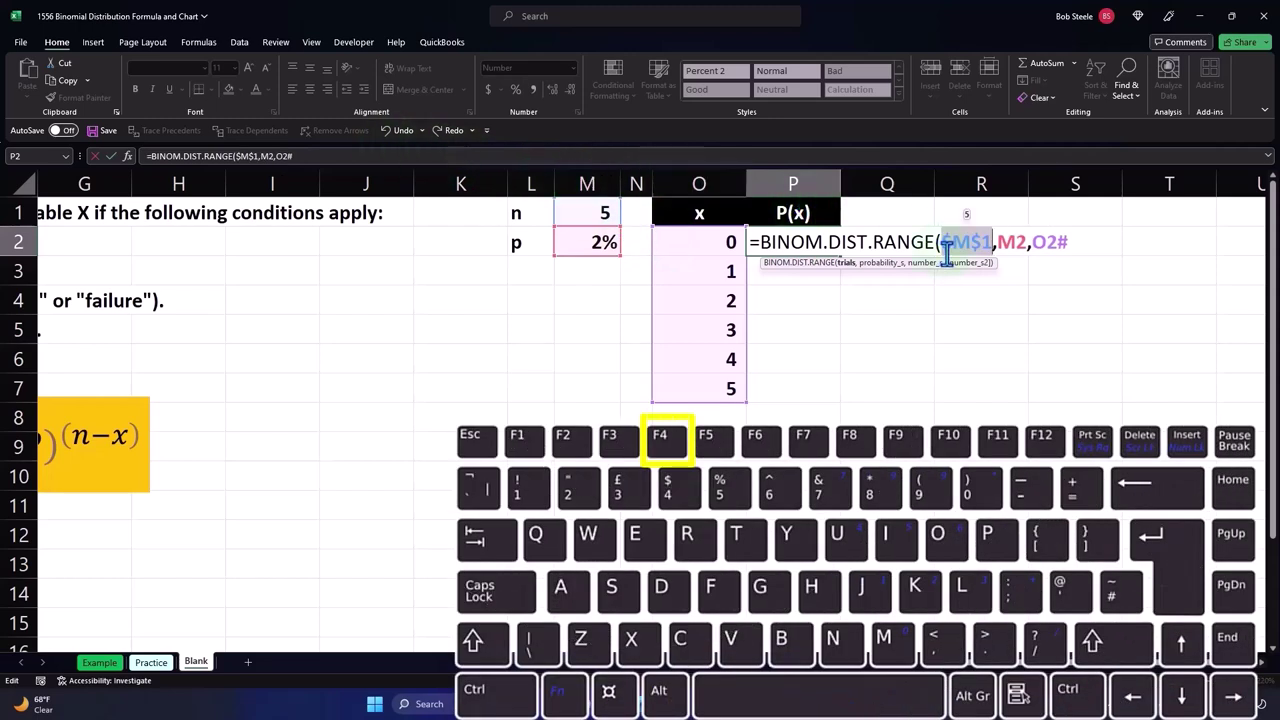
{"action": "left_click", "coordinate": [1004, 245]}
{"action": "key", "text": "F4"}
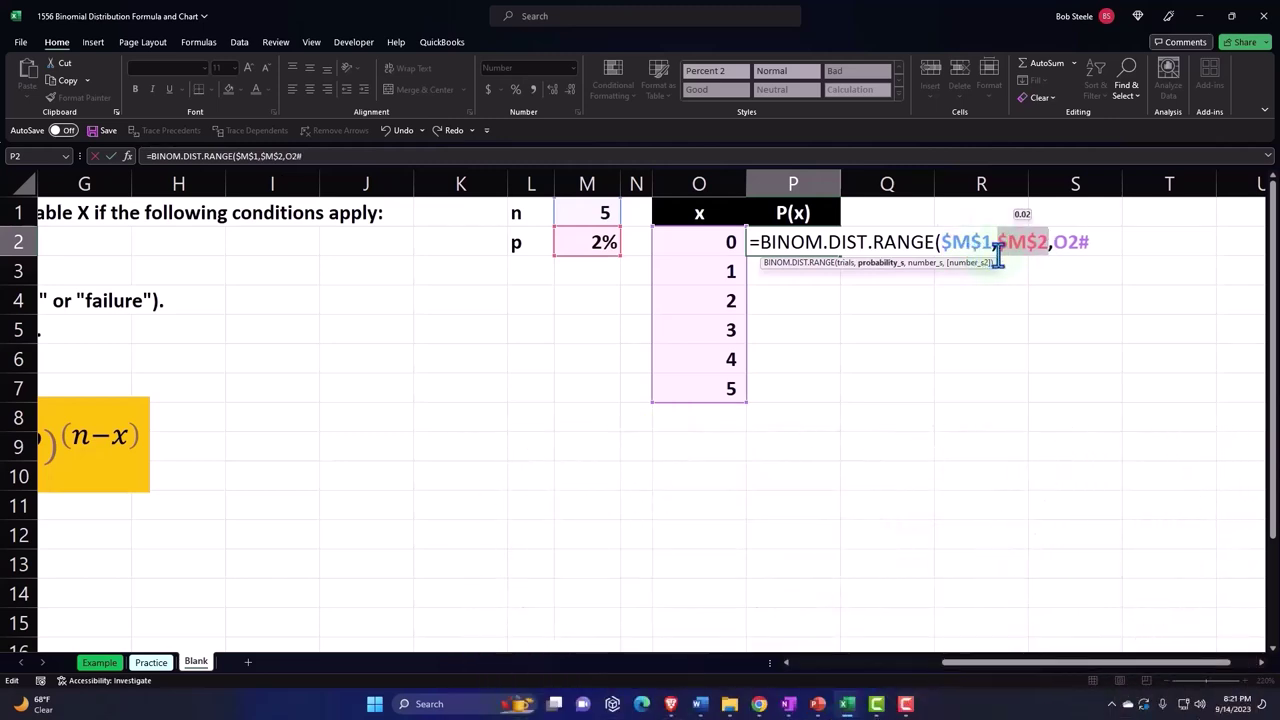
{"action": "left_click", "coordinate": [1095, 243]}
{"action": "type", "text": ")"}
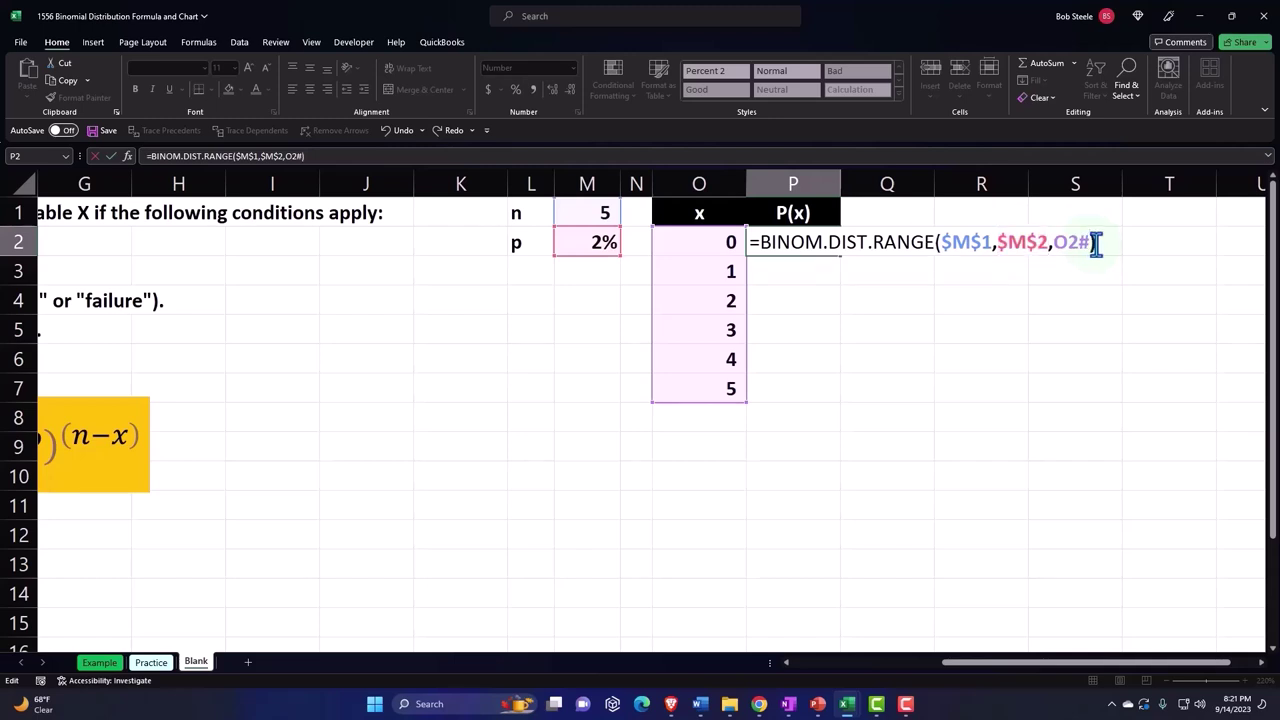
{"action": "key", "text": "Return"}
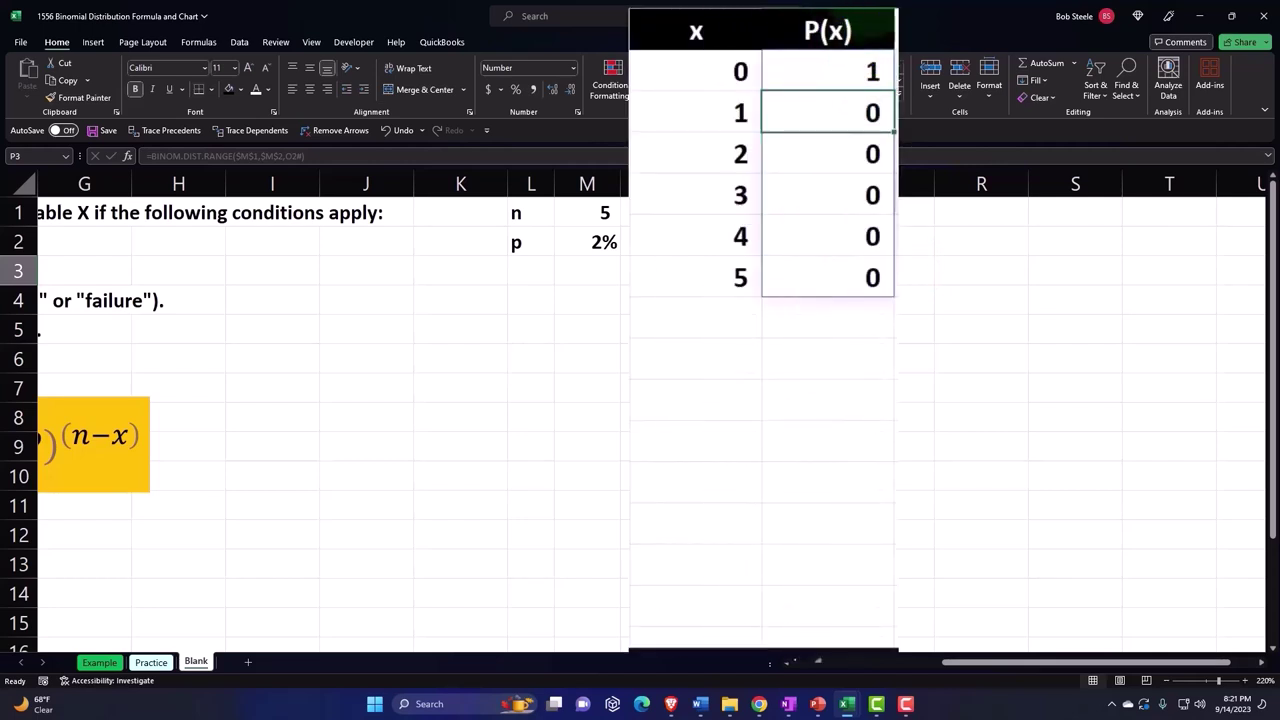
- Format column P as Percent Style with two decimals, e.g. 90.39%, 9.22%, 0.38%
{"action": "left_click", "coordinate": [820, 184]}
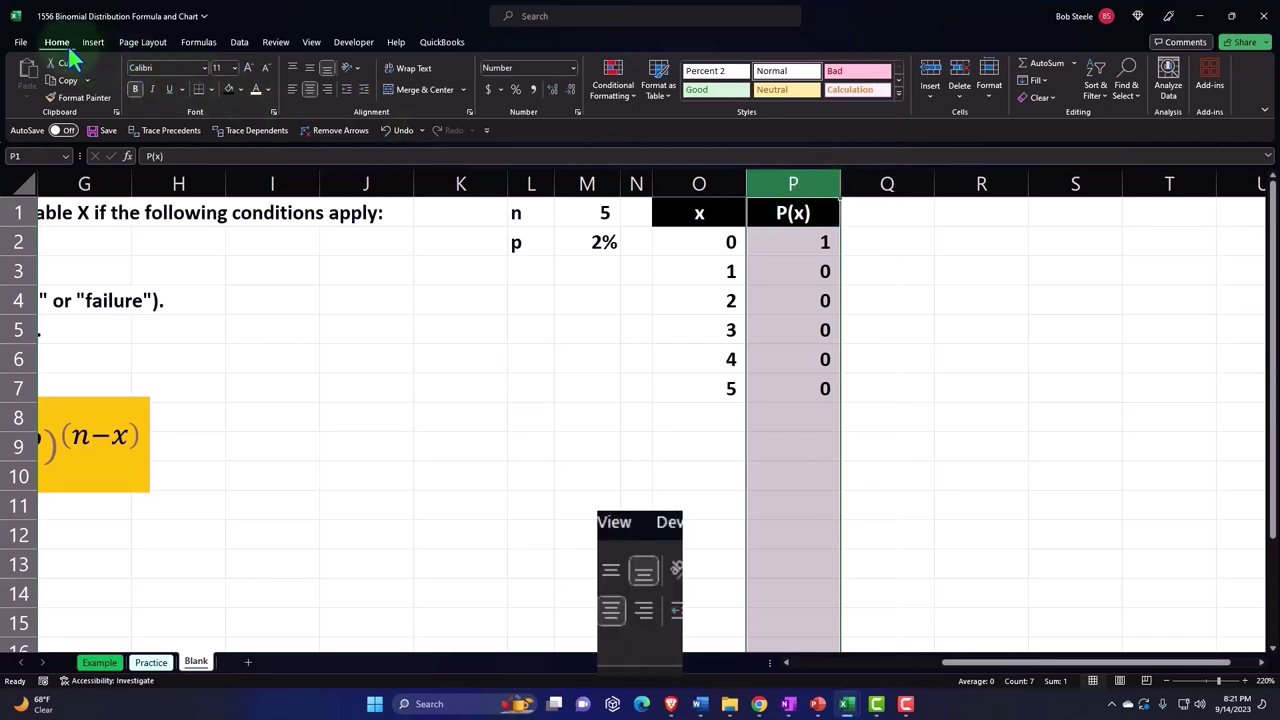
{"action": "left_click", "coordinate": [517, 91]}
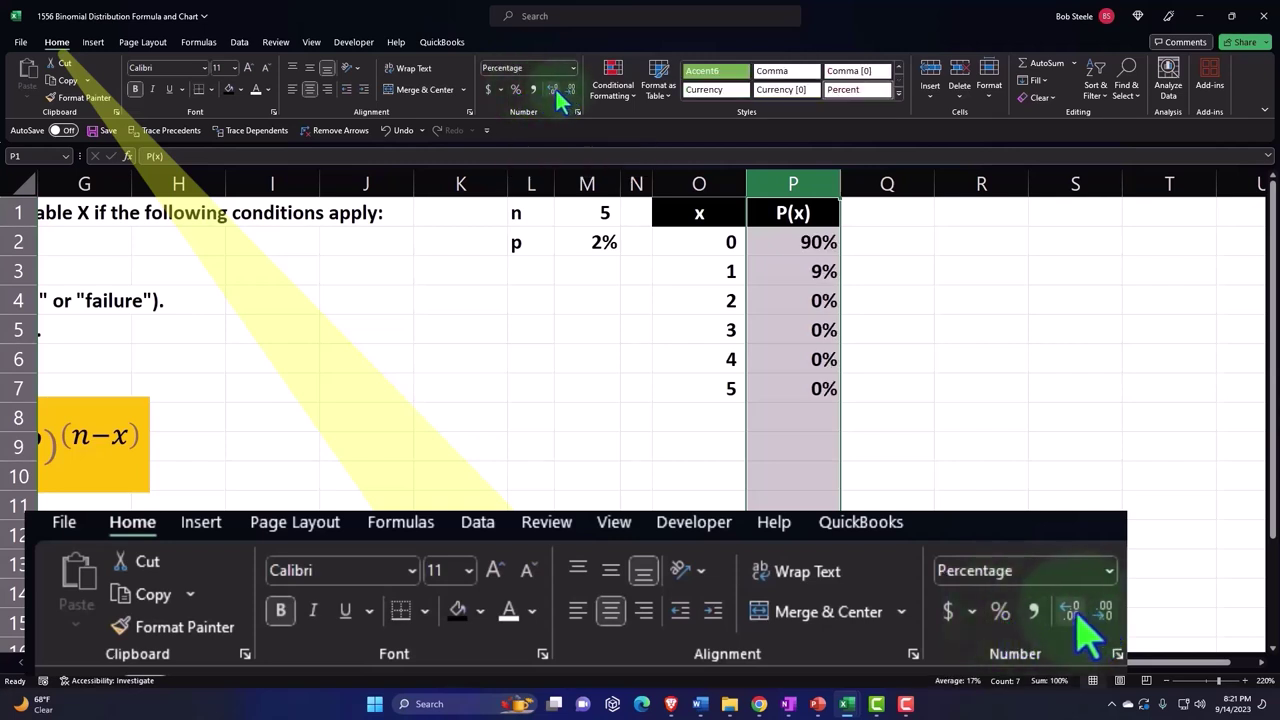
{"action": "left_click", "coordinate": [554, 87]}
{"action": "left_click", "coordinate": [554, 87]}
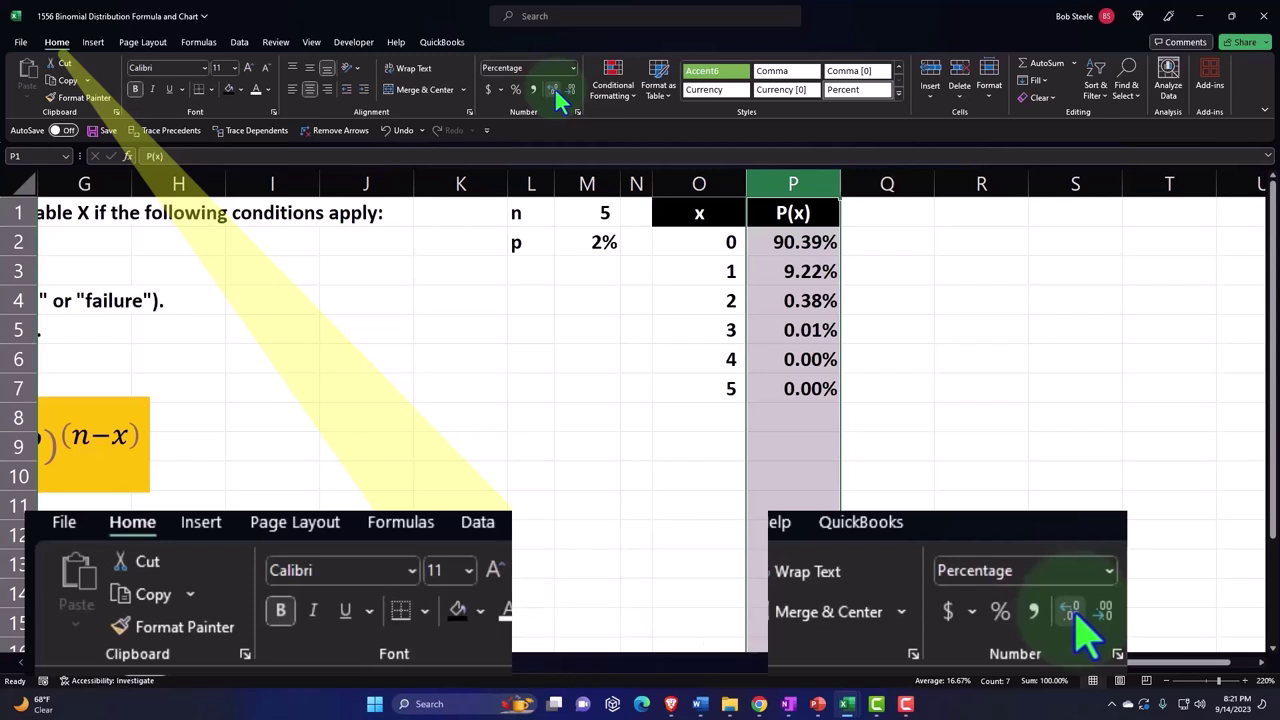
{"action": "left_click", "coordinate": [563, 267]}
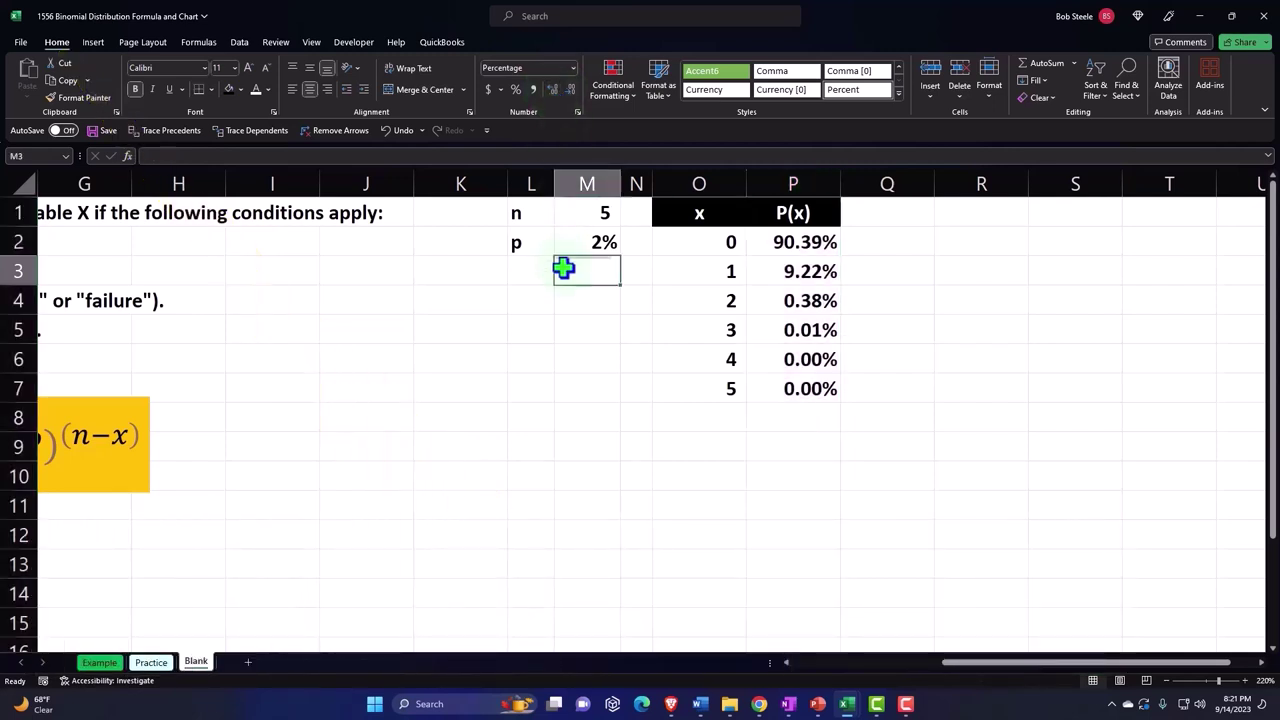
{"action": "left_click", "coordinate": [607, 336]}
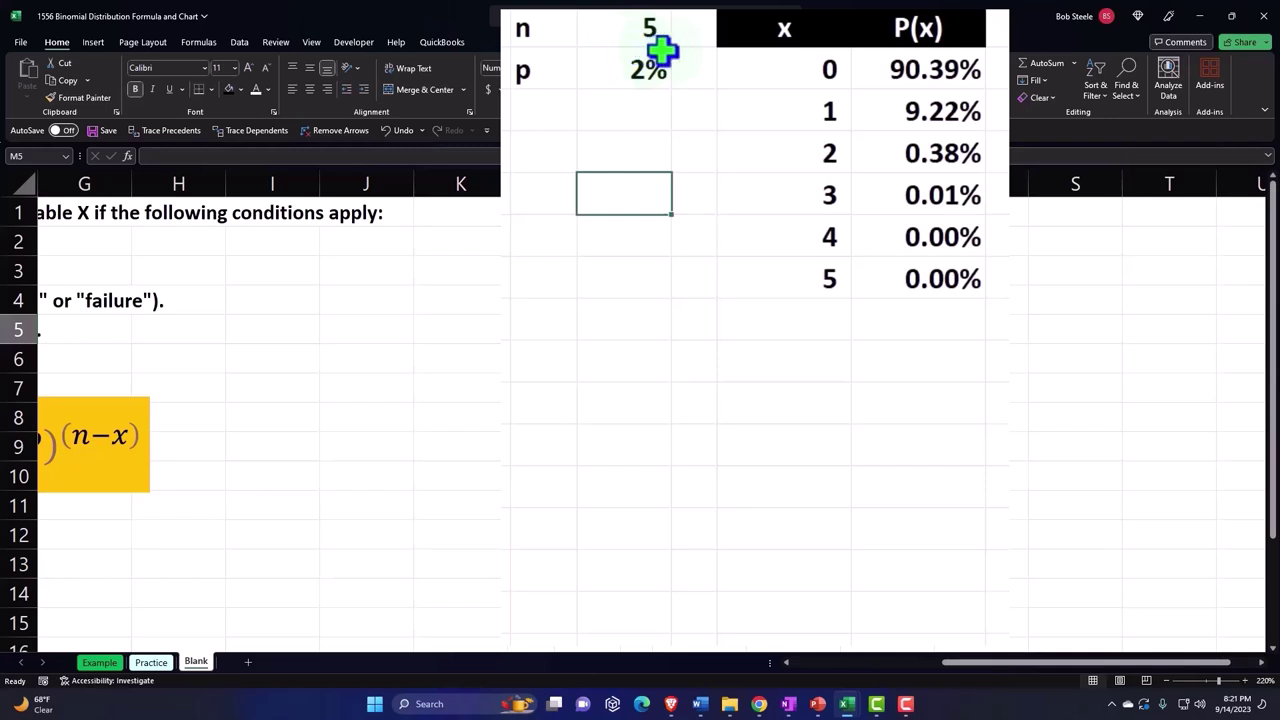
{"action": "left_click", "coordinate": [790, 42]}
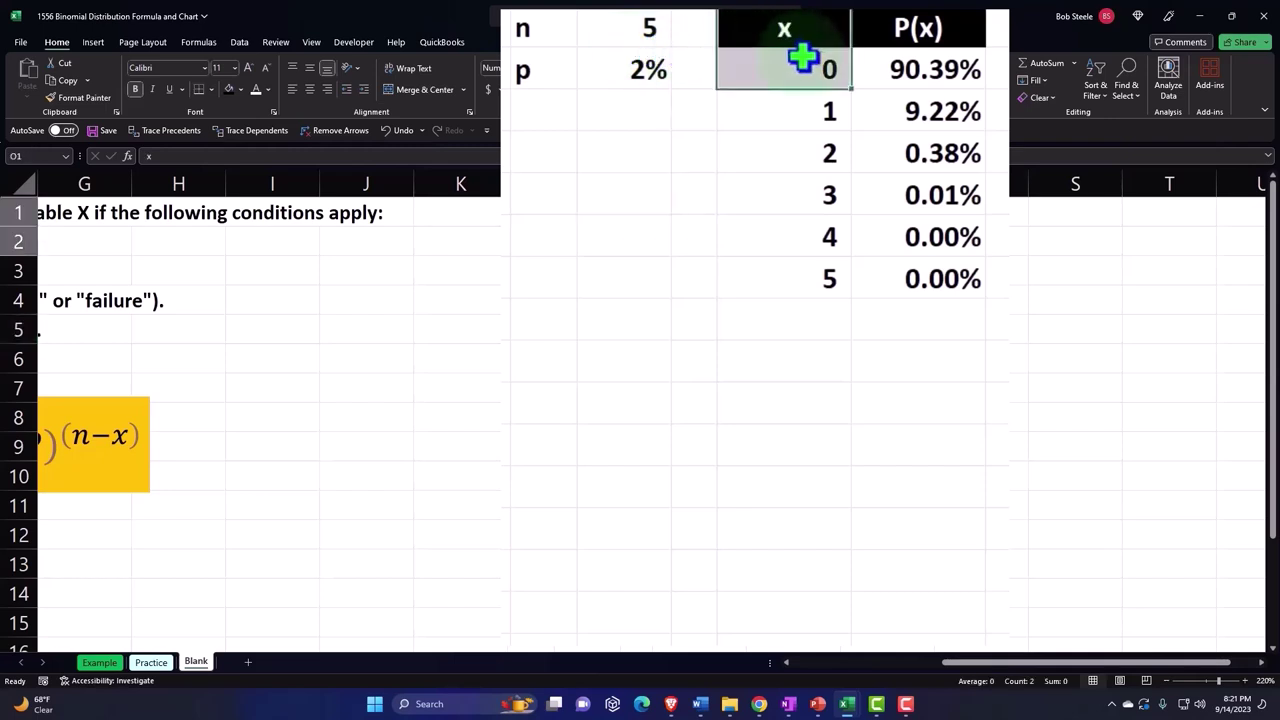
{"action": "left_click_drag", "start_coordinate": [905, 26], "coordinate": [918, 262]}
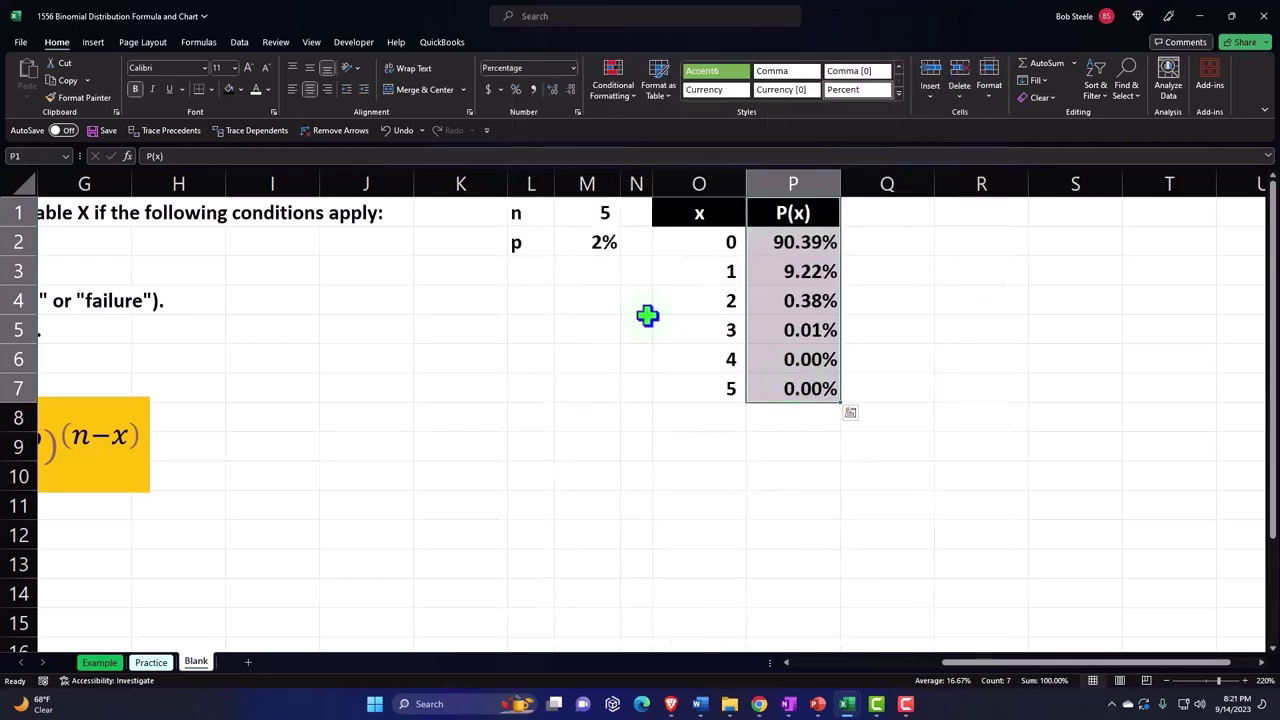
- Insert a 2-D Clustered Column chart of P(x) and move it beside the table
{"action": "left_click", "coordinate": [93, 45]}
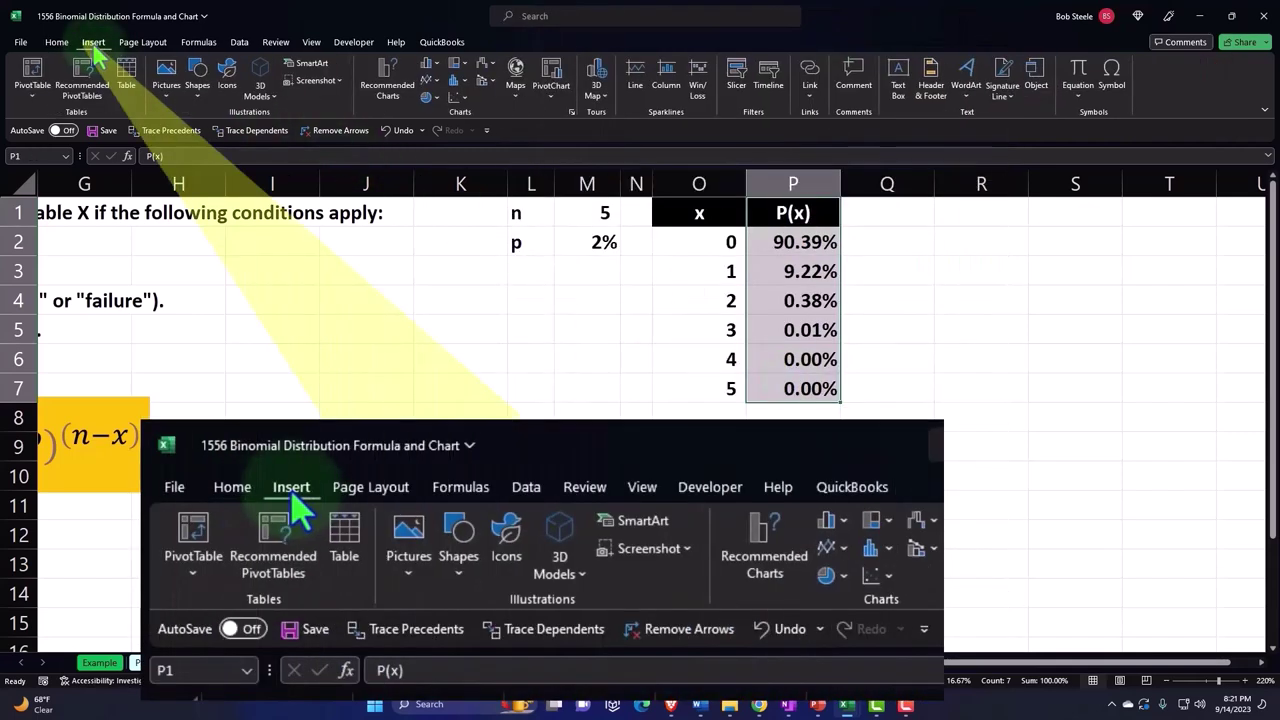
{"action": "left_click", "coordinate": [425, 65]}
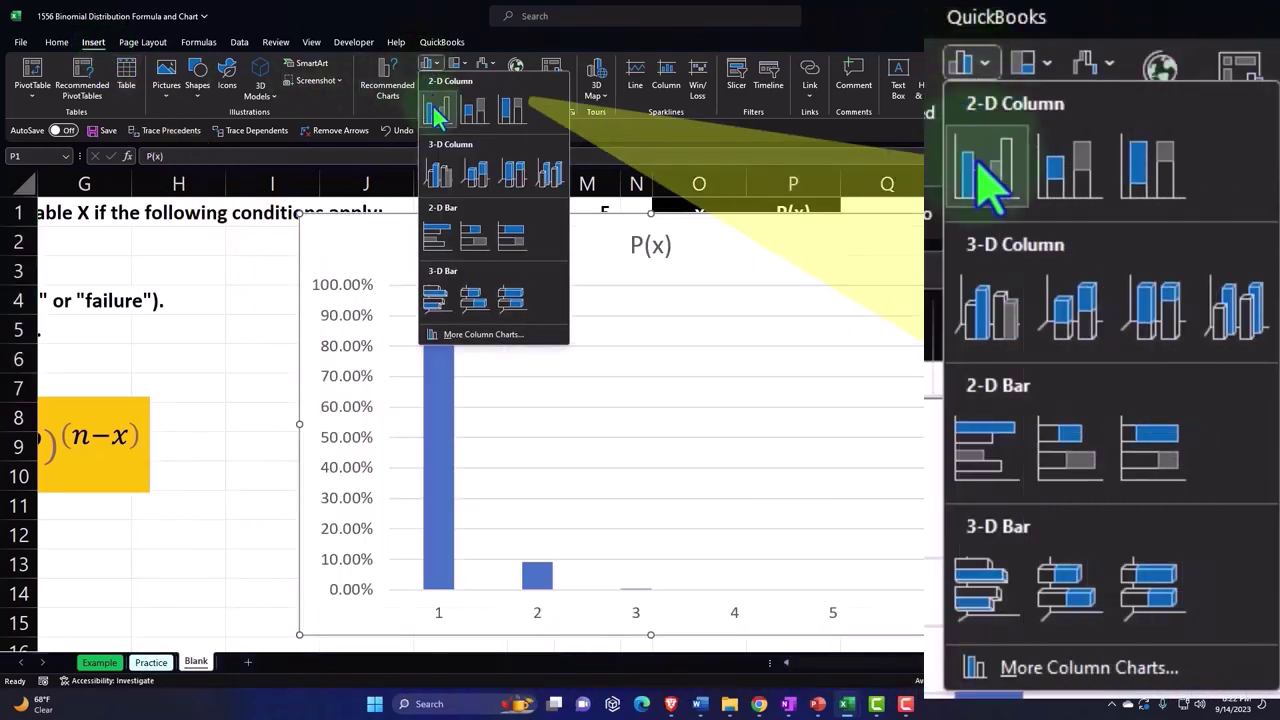
{"action": "left_click", "coordinate": [436, 113]}
{"action": "left_click_drag", "start_coordinate": [391, 246], "coordinate": [893, 251]}
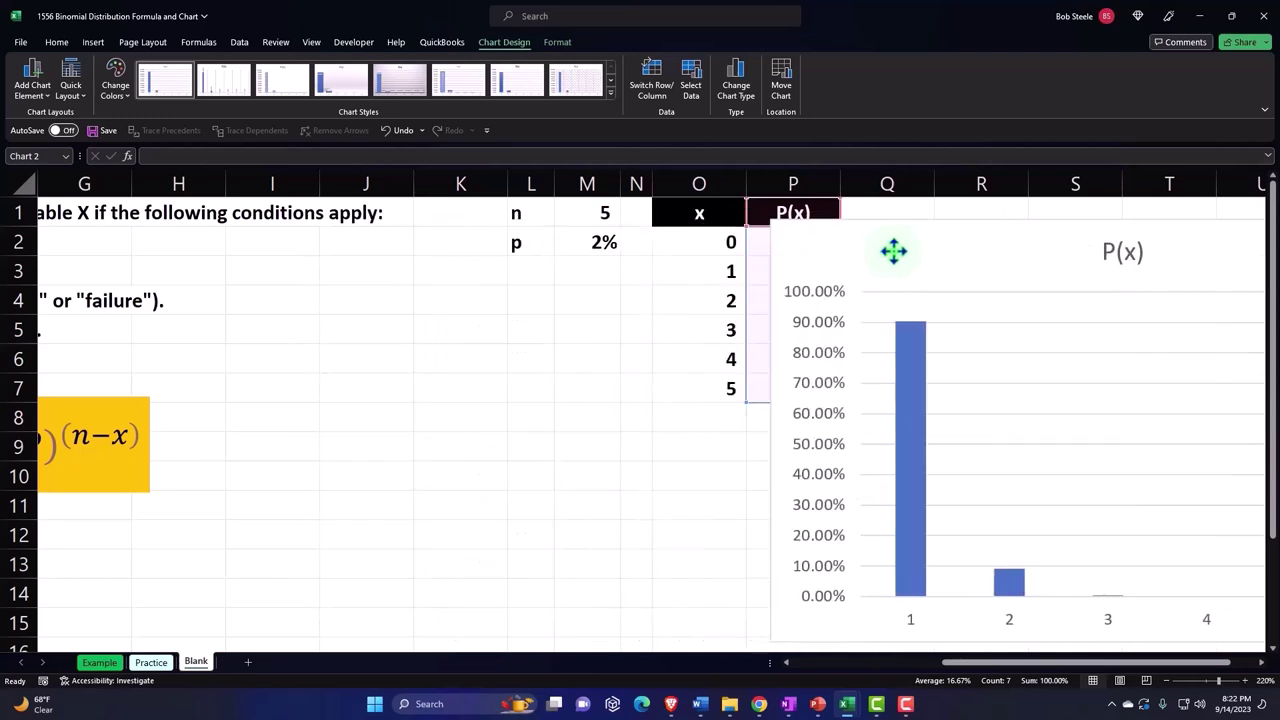
{"action": "left_click_drag", "start_coordinate": [1000, 663], "coordinate": [1110, 668]}
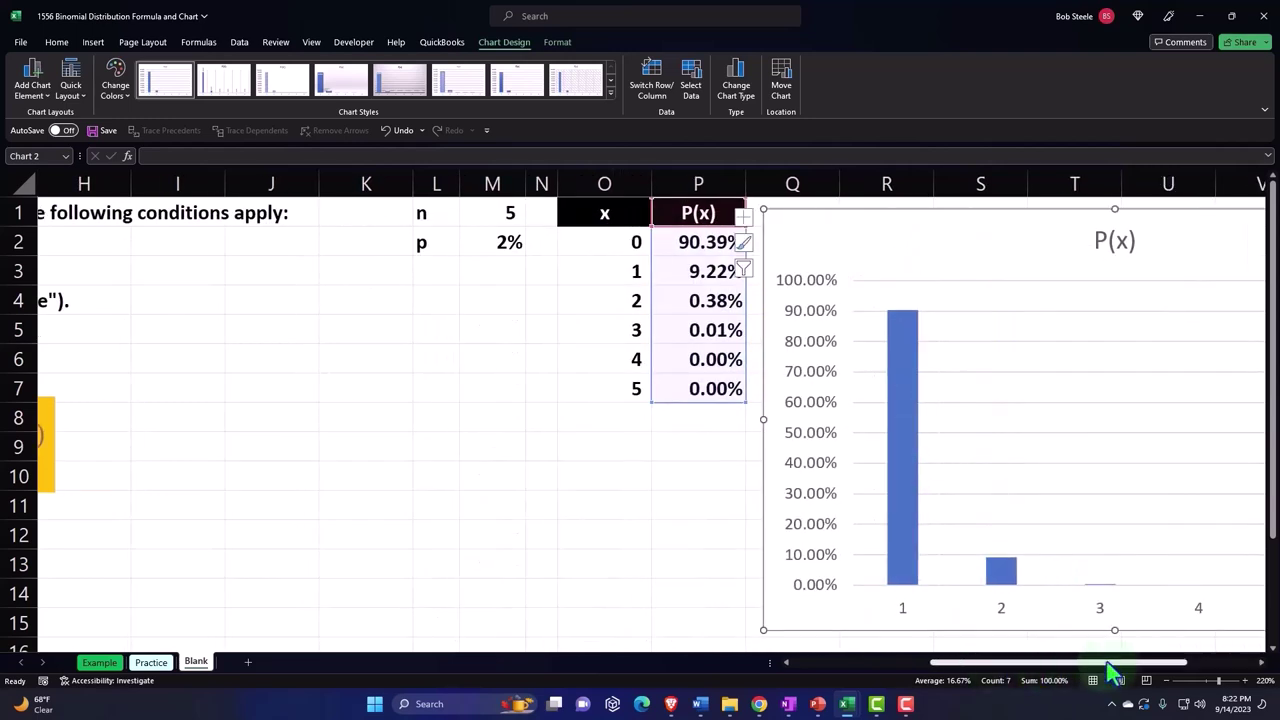
{"action": "left_click", "coordinate": [1261, 663]}
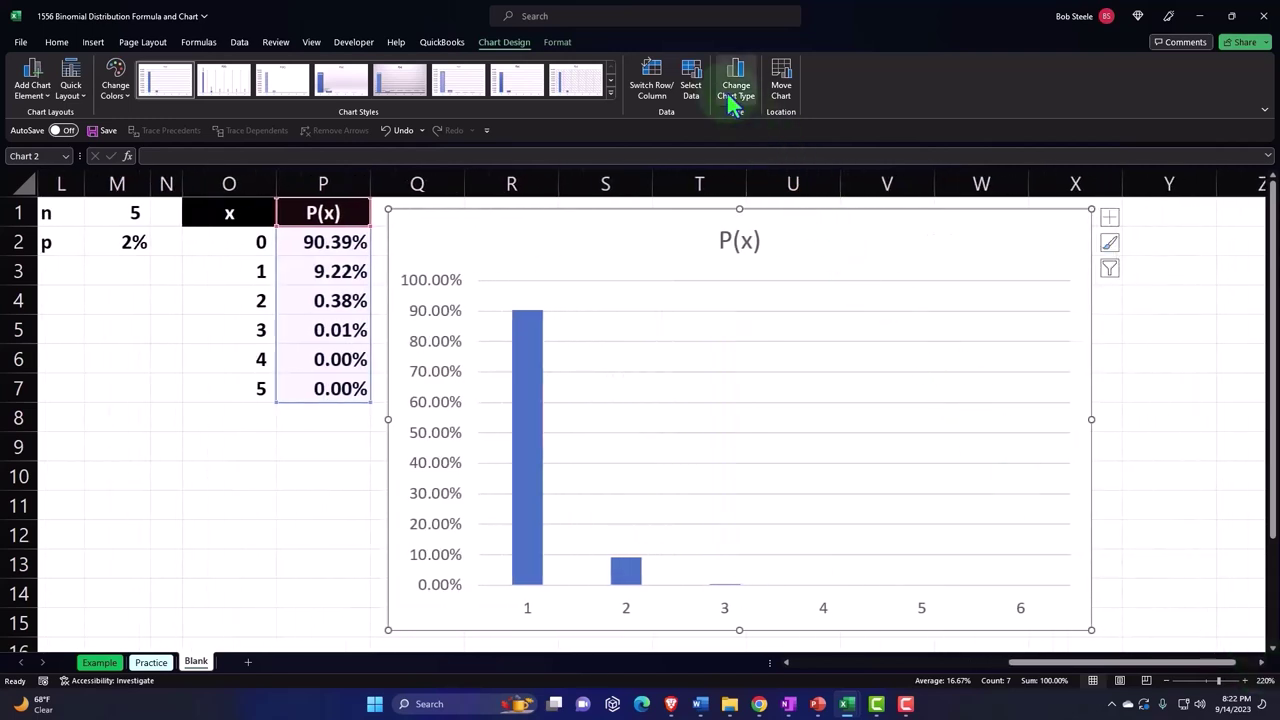
- Use O2:O7 as the chart's horizontal axis labels so it reads 0–5
{"action": "left_click", "coordinate": [693, 82]}
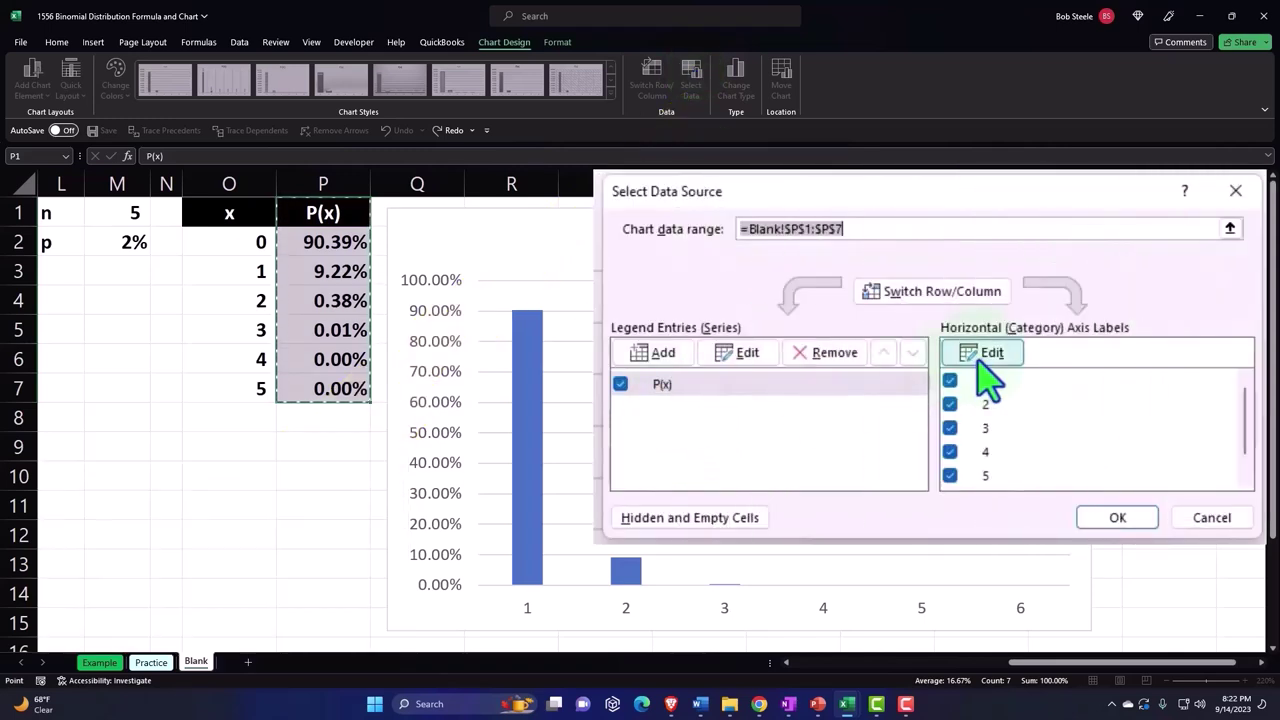
{"action": "left_click", "coordinate": [981, 360]}
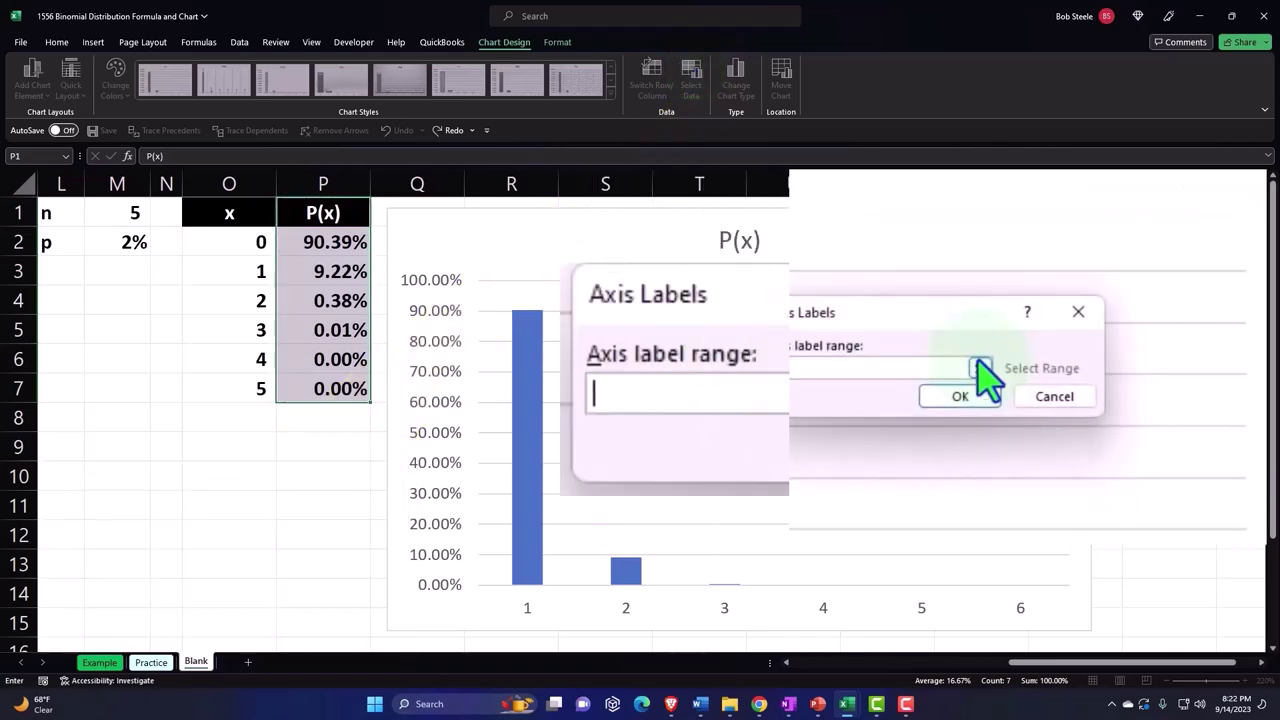
{"action": "left_click", "coordinate": [970, 393]}
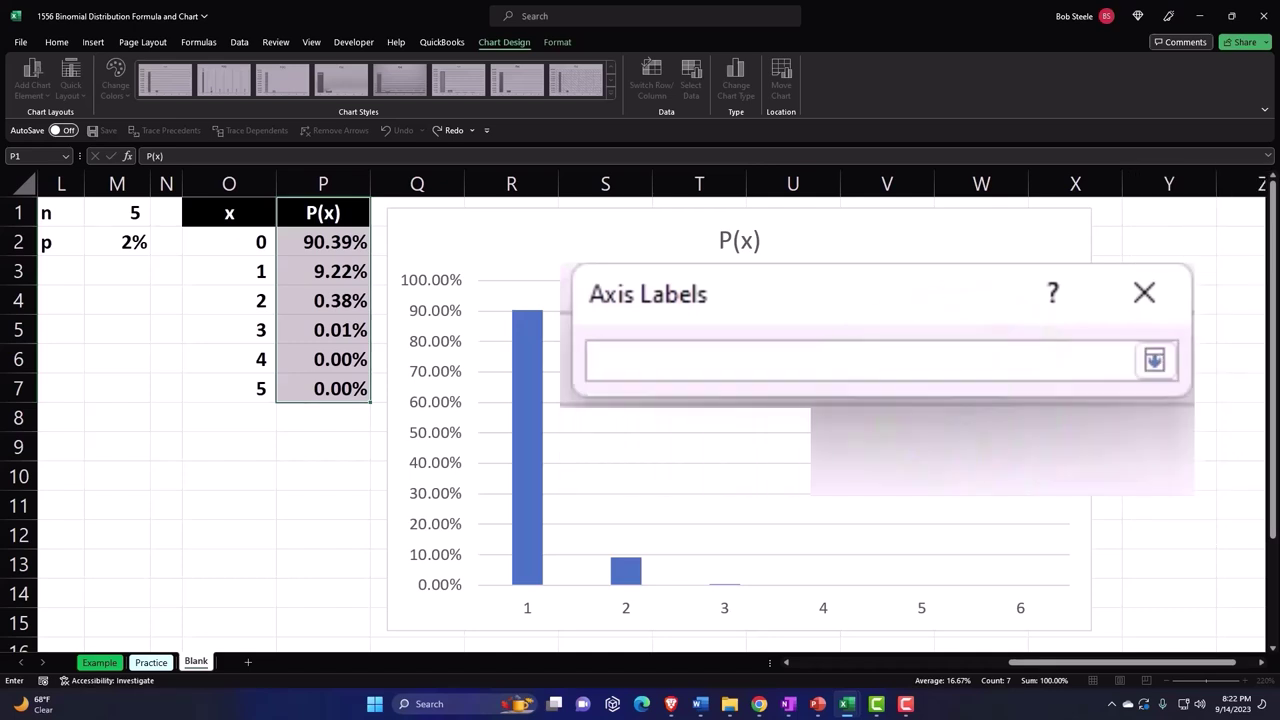
{"action": "left_click", "coordinate": [253, 242]}
{"action": "left_click_drag", "start_coordinate": [253, 242], "coordinate": [263, 389]}
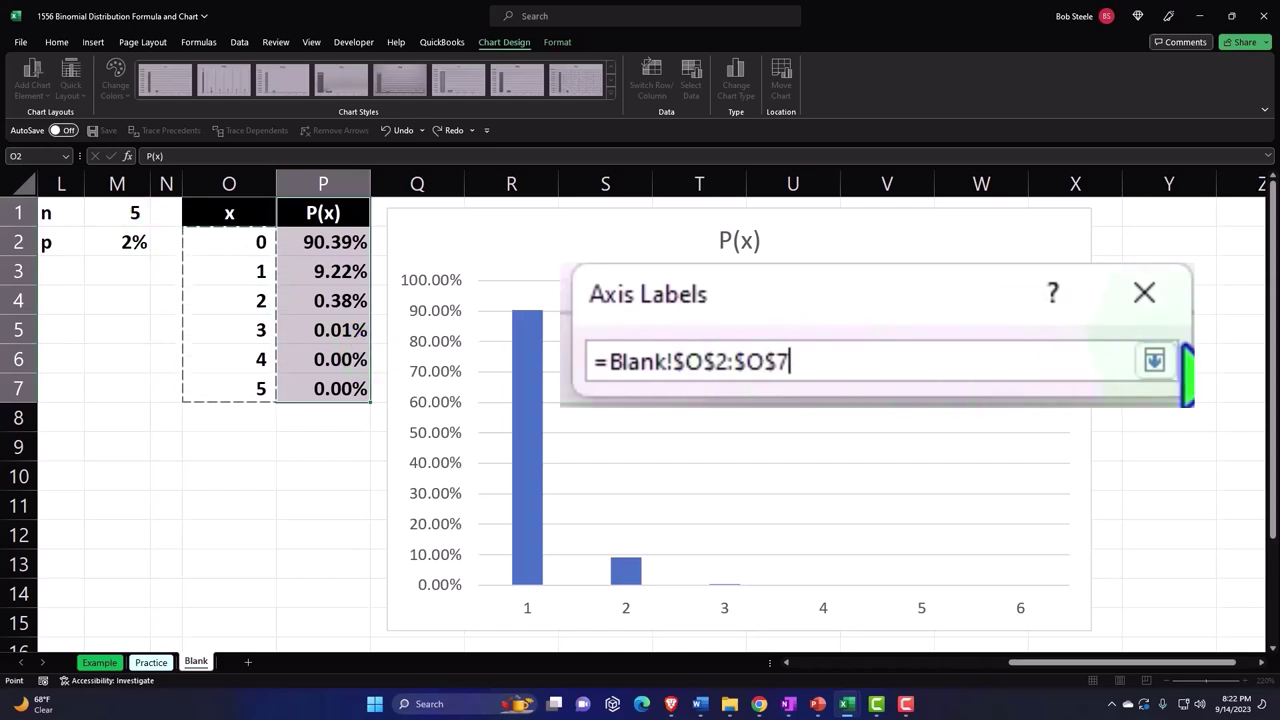
{"action": "left_click", "coordinate": [1154, 361]}
{"action": "left_click", "coordinate": [962, 445]}
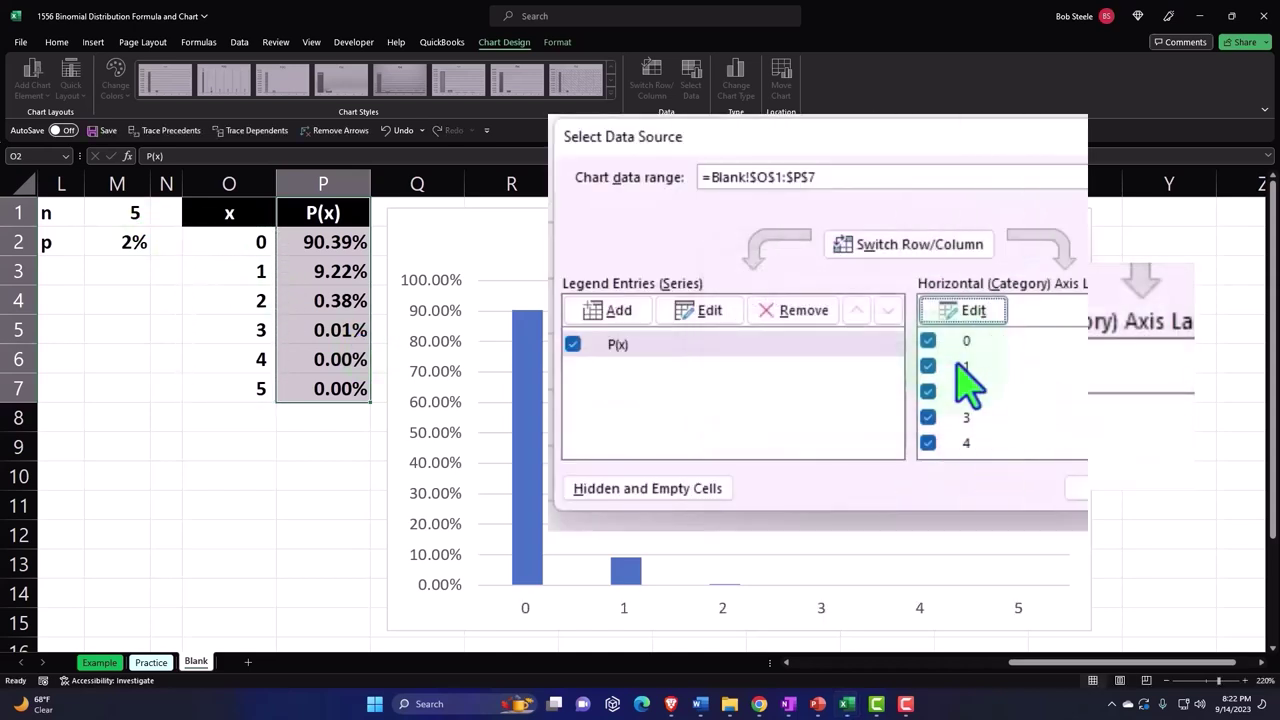
{"action": "left_click", "coordinate": [1104, 494]}
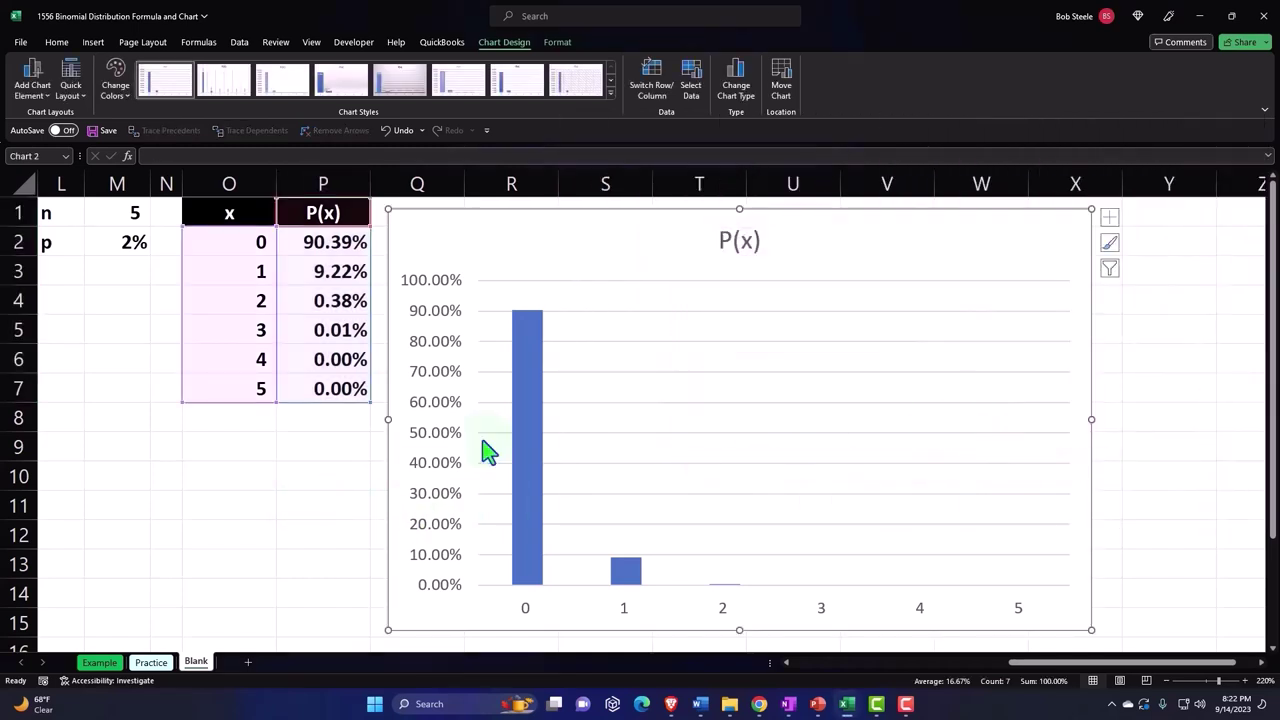
- Change the chart title from P(x) to 'Binomial Distribution'
{"action": "left_click", "coordinate": [739, 241]}
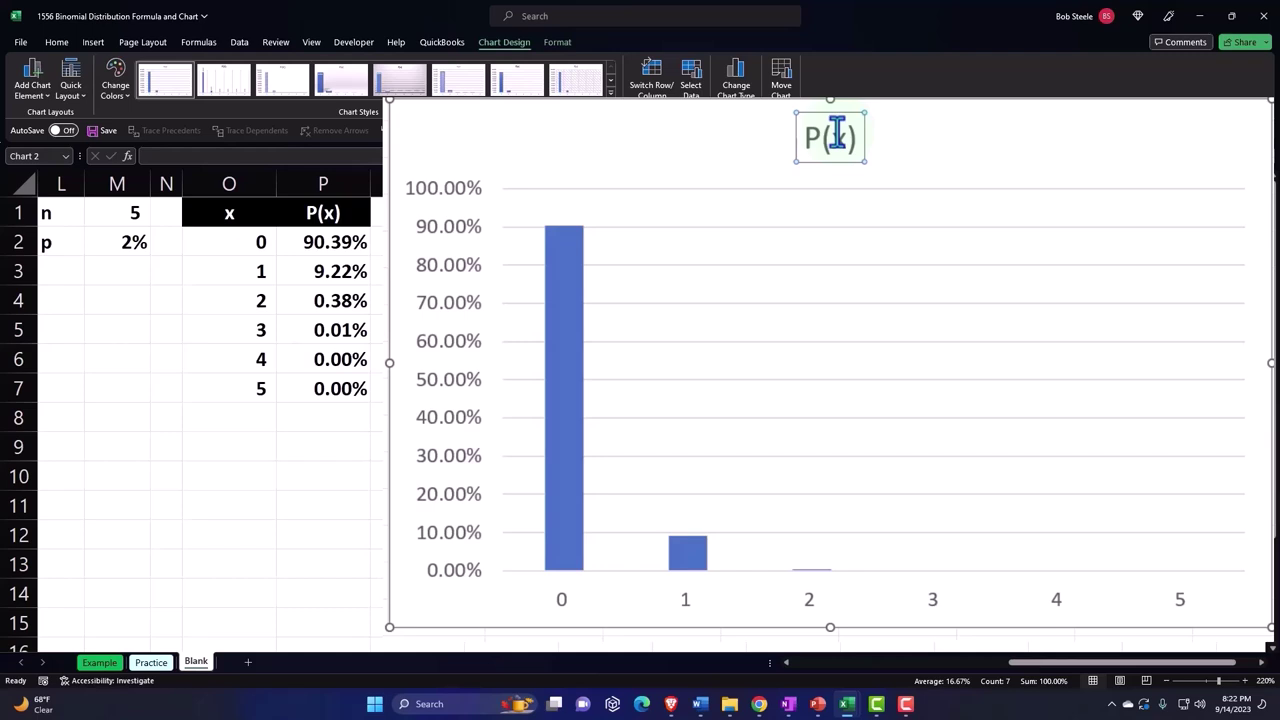
{"action": "type", "text": "Binomial Distribution"}
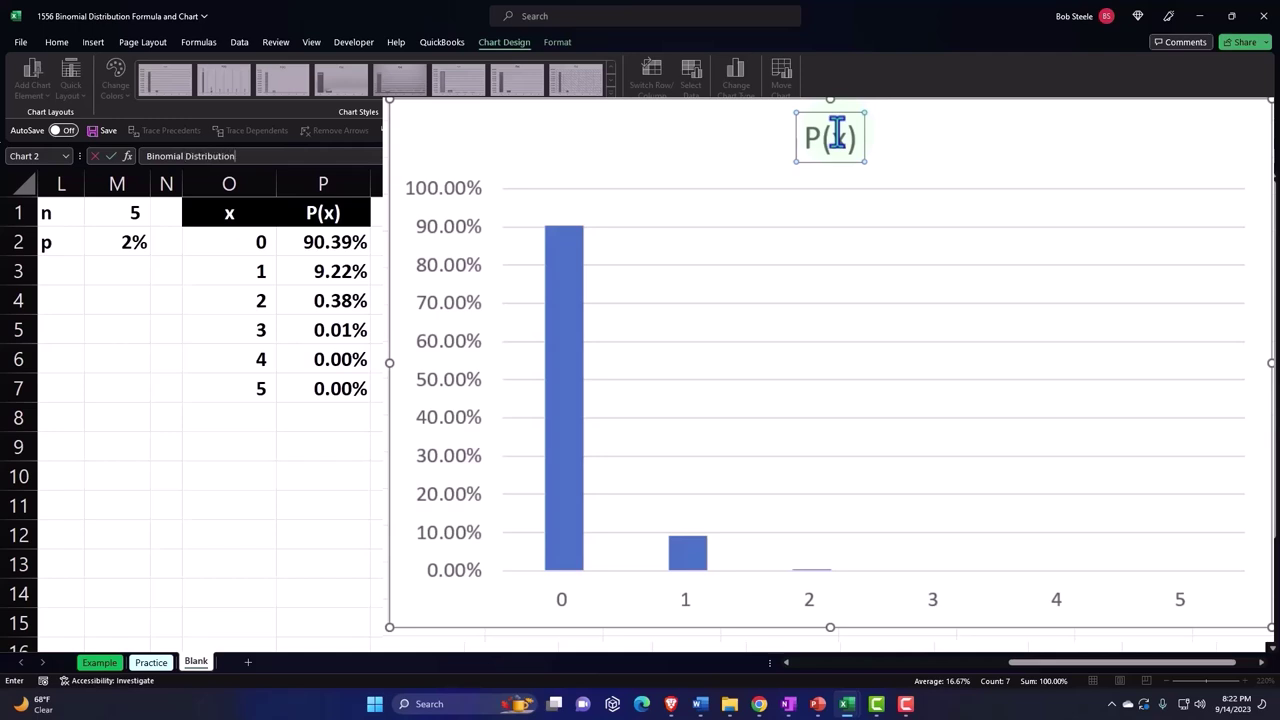
{"action": "key", "text": "Return"}
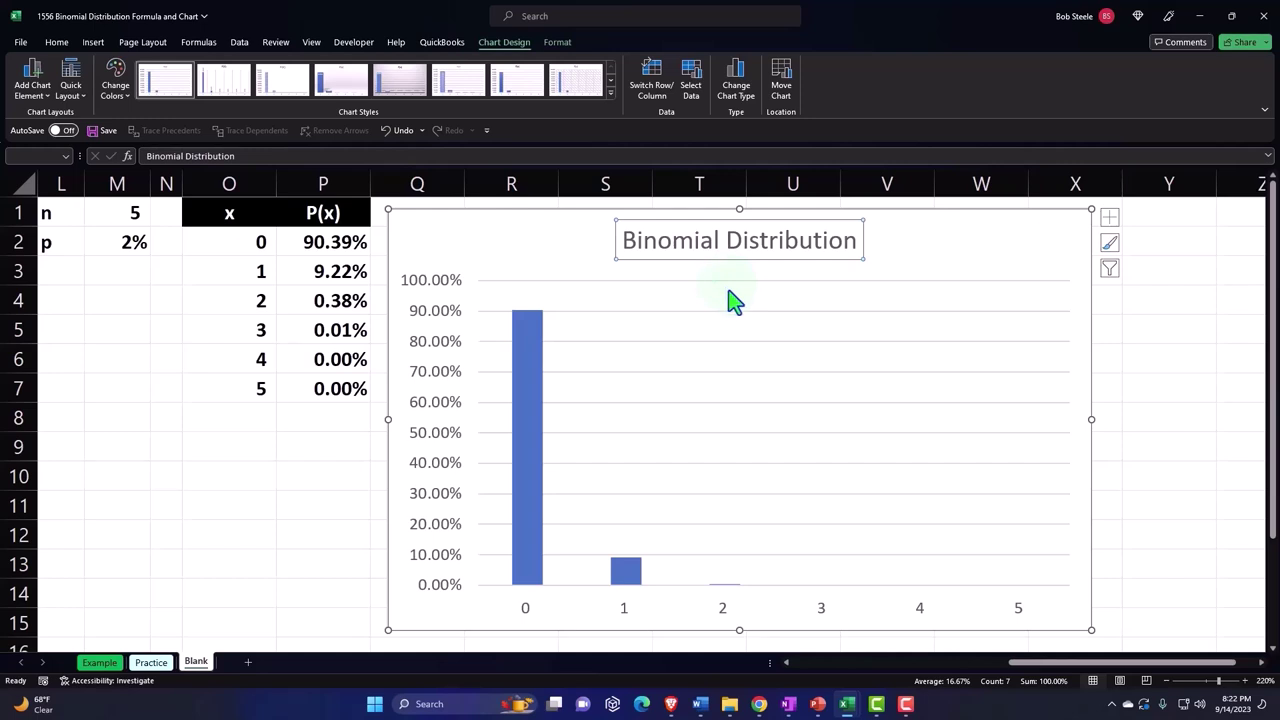
{"action": "left_click", "coordinate": [288, 449]}
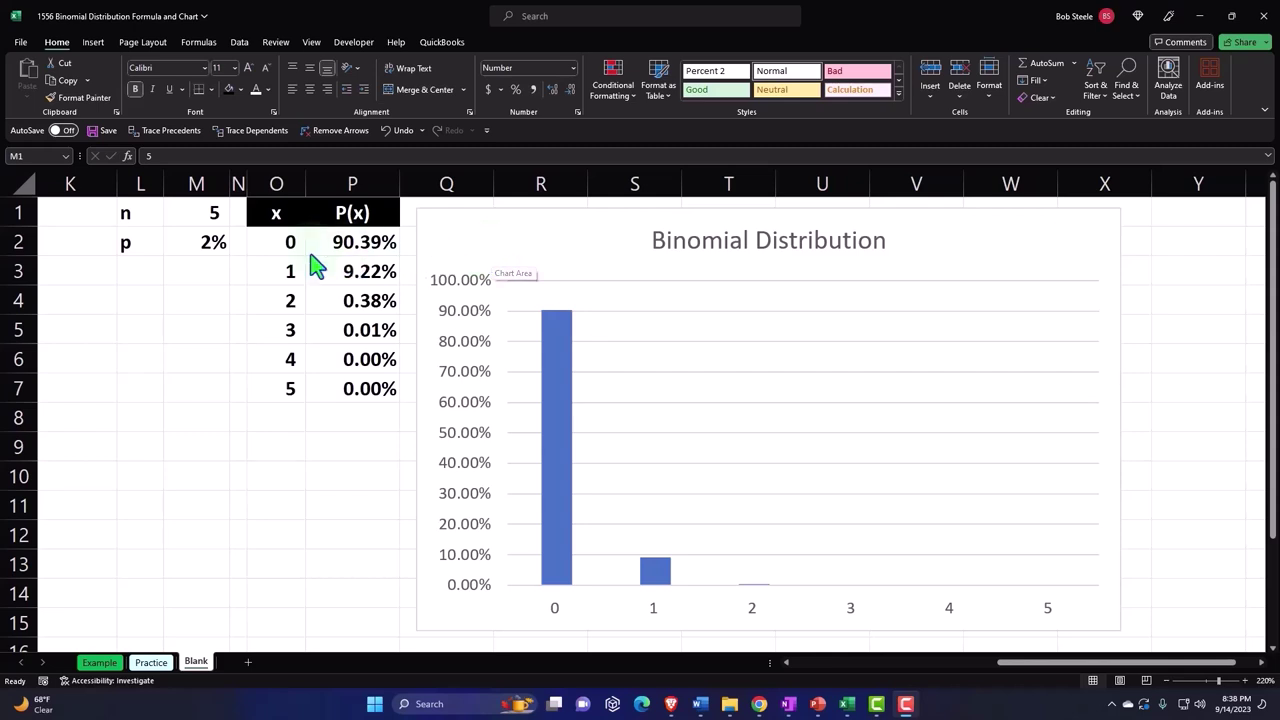
- Set the number of trials n in cell M1 to 10
{"action": "left_click", "coordinate": [145, 216]}
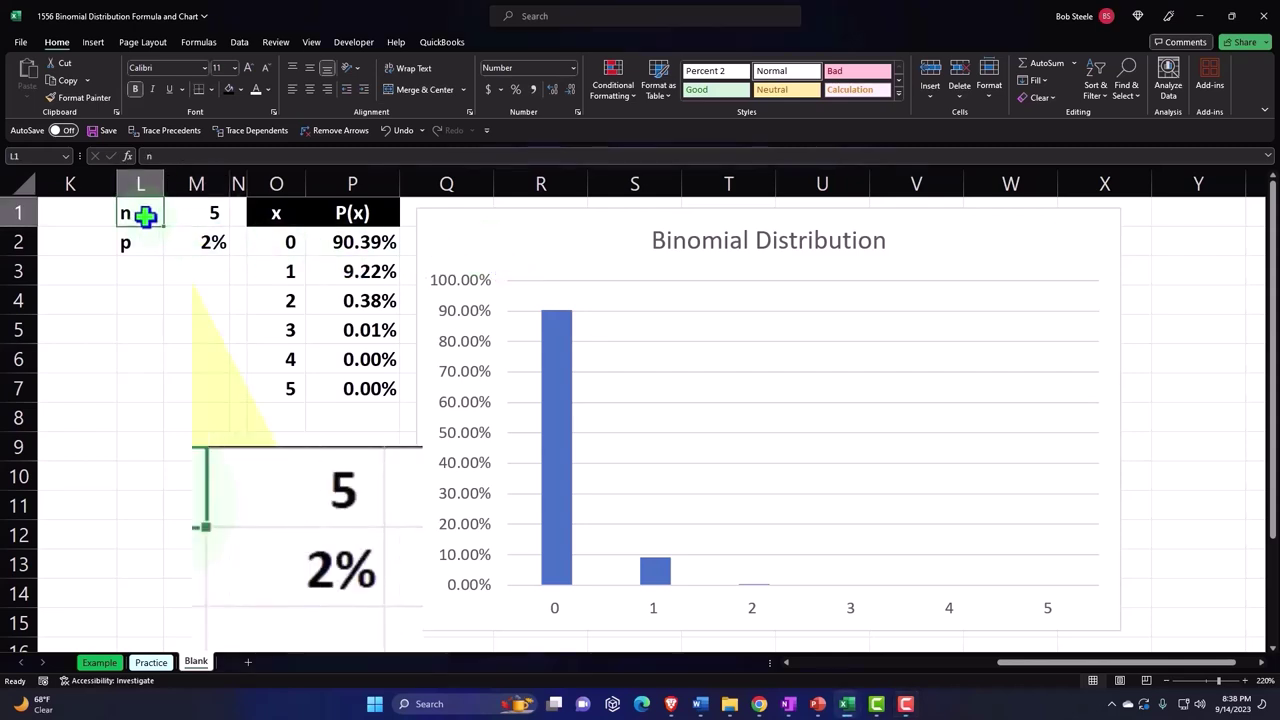
{"action": "left_click", "coordinate": [172, 215]}
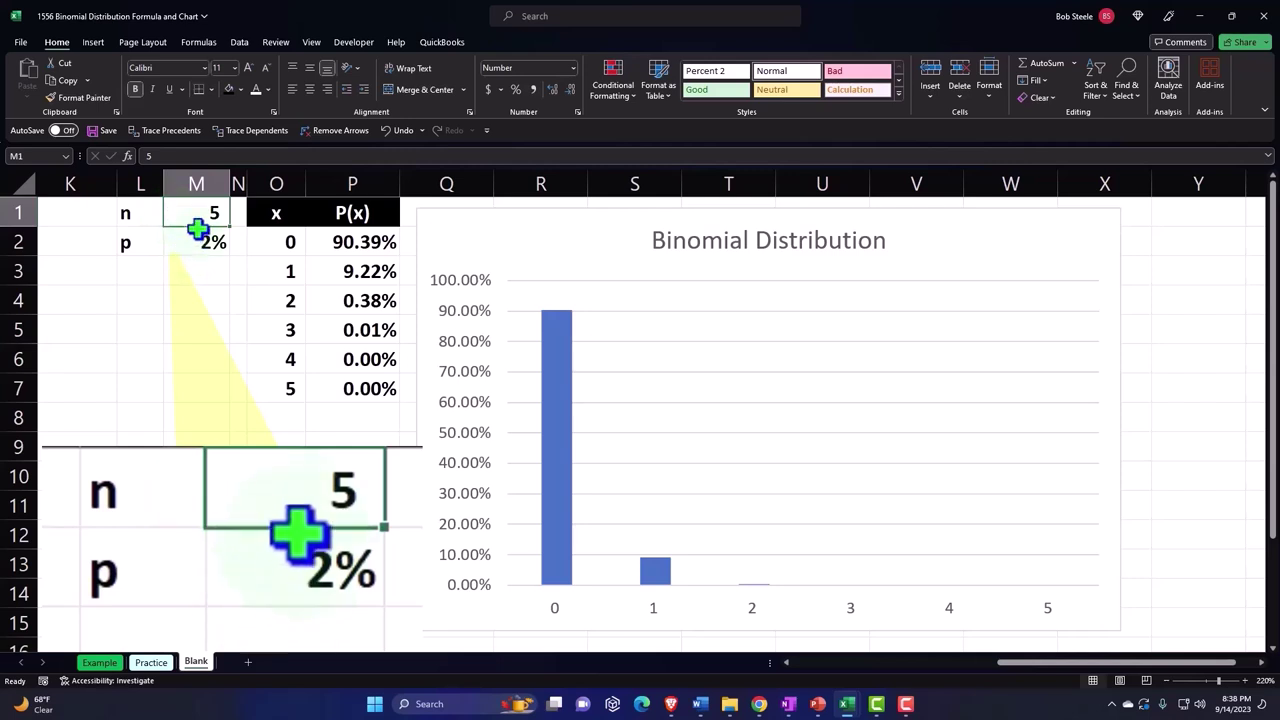
{"action": "type", "text": "10"}
{"action": "key", "text": "Return"}
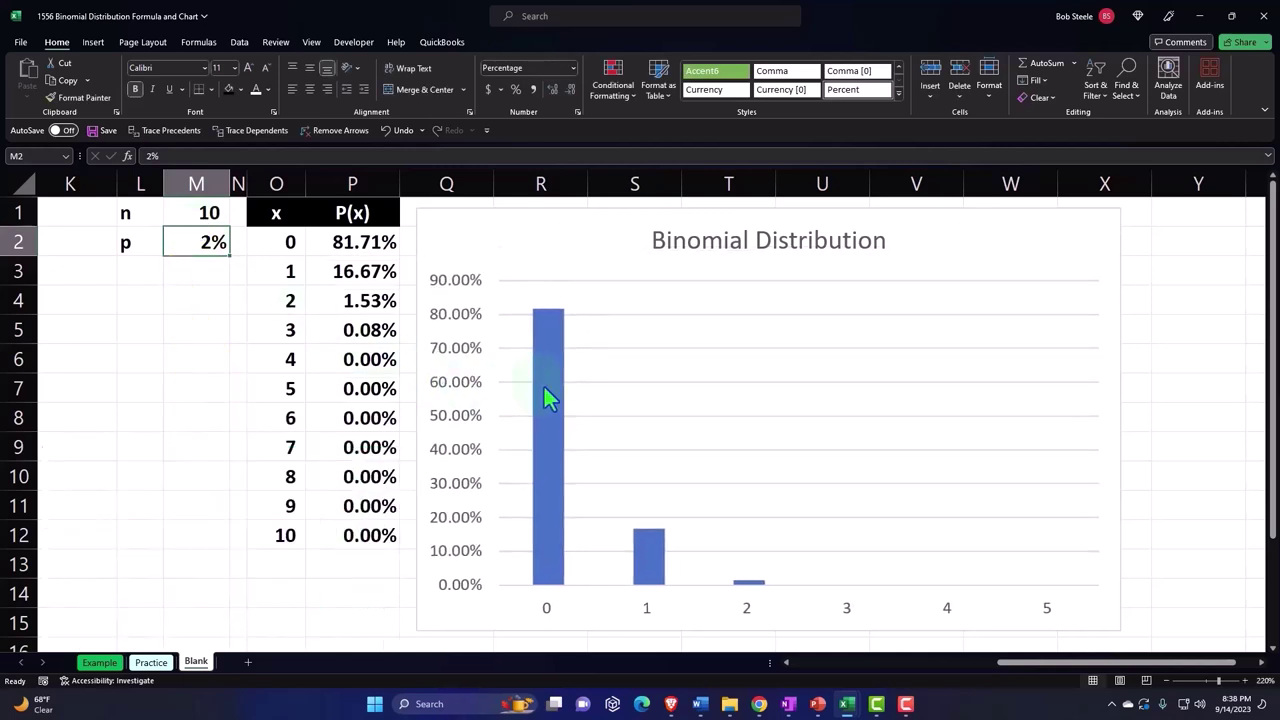
- Extend the chart's P(x) data and x labels down to x = 10
{"action": "left_click", "coordinate": [545, 390]}
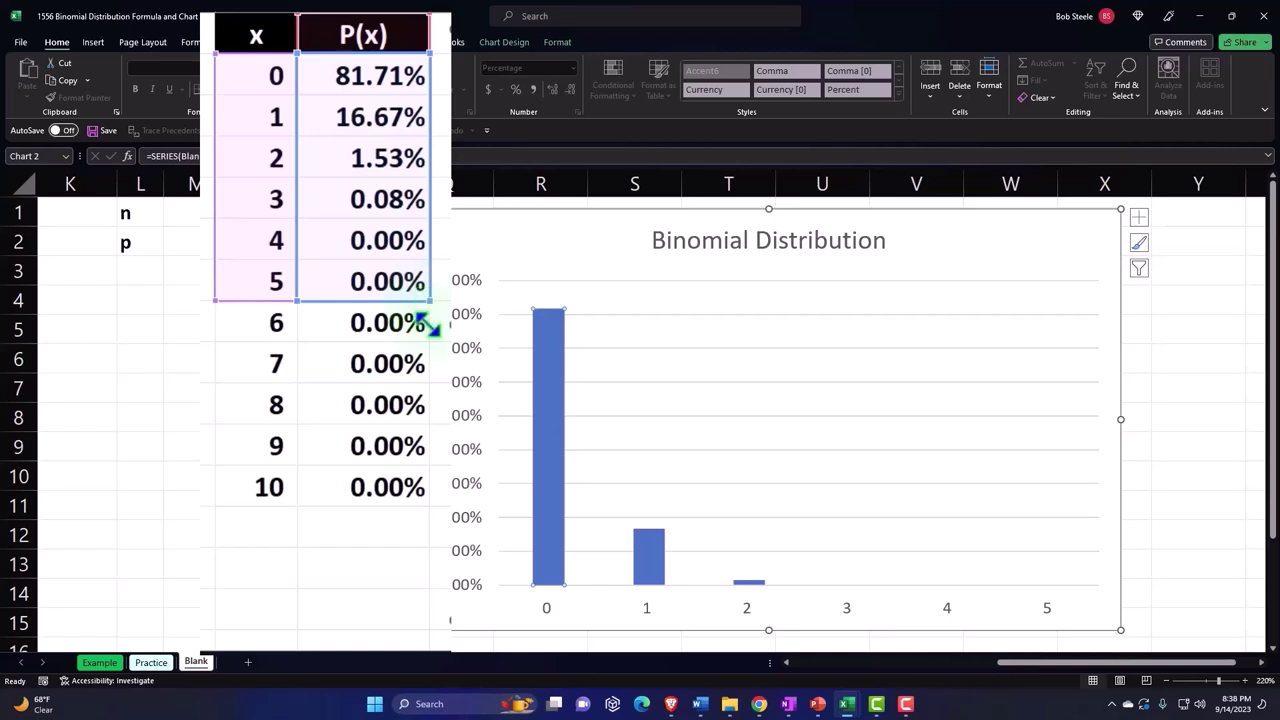
{"action": "left_click_drag", "start_coordinate": [428, 322], "coordinate": [432, 505]}
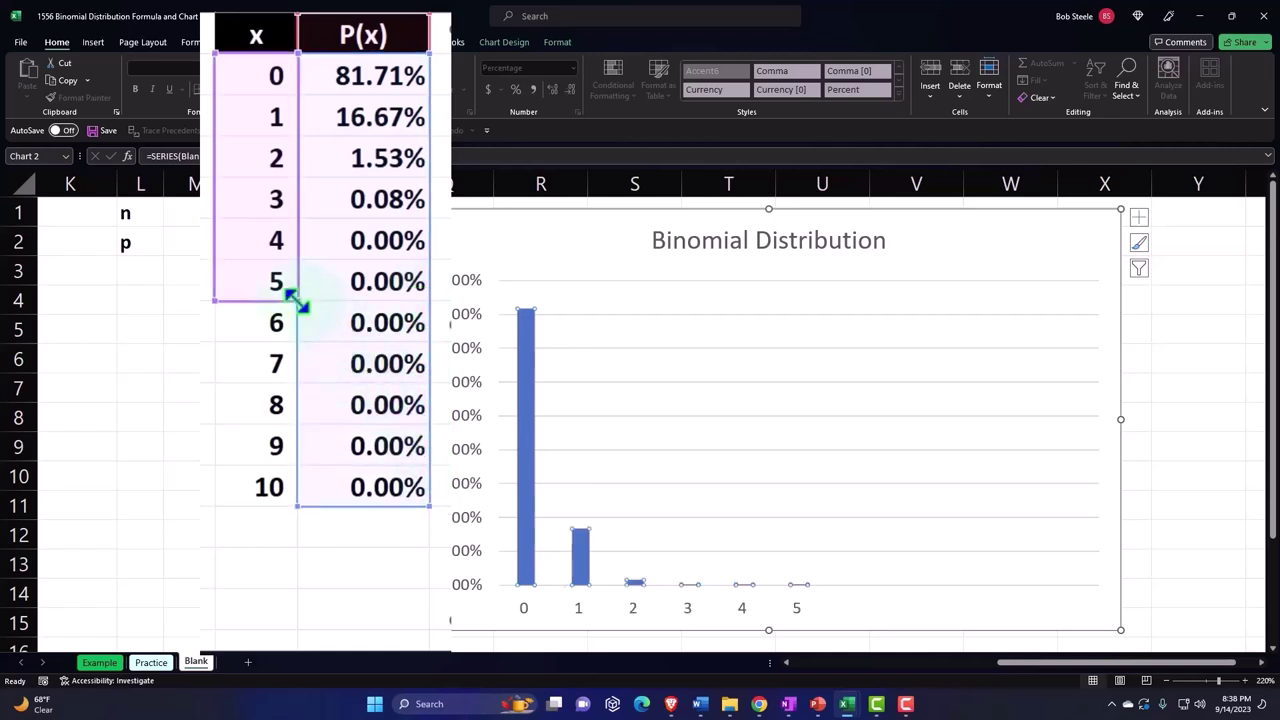
{"action": "left_click_drag", "start_coordinate": [296, 300], "coordinate": [298, 505]}
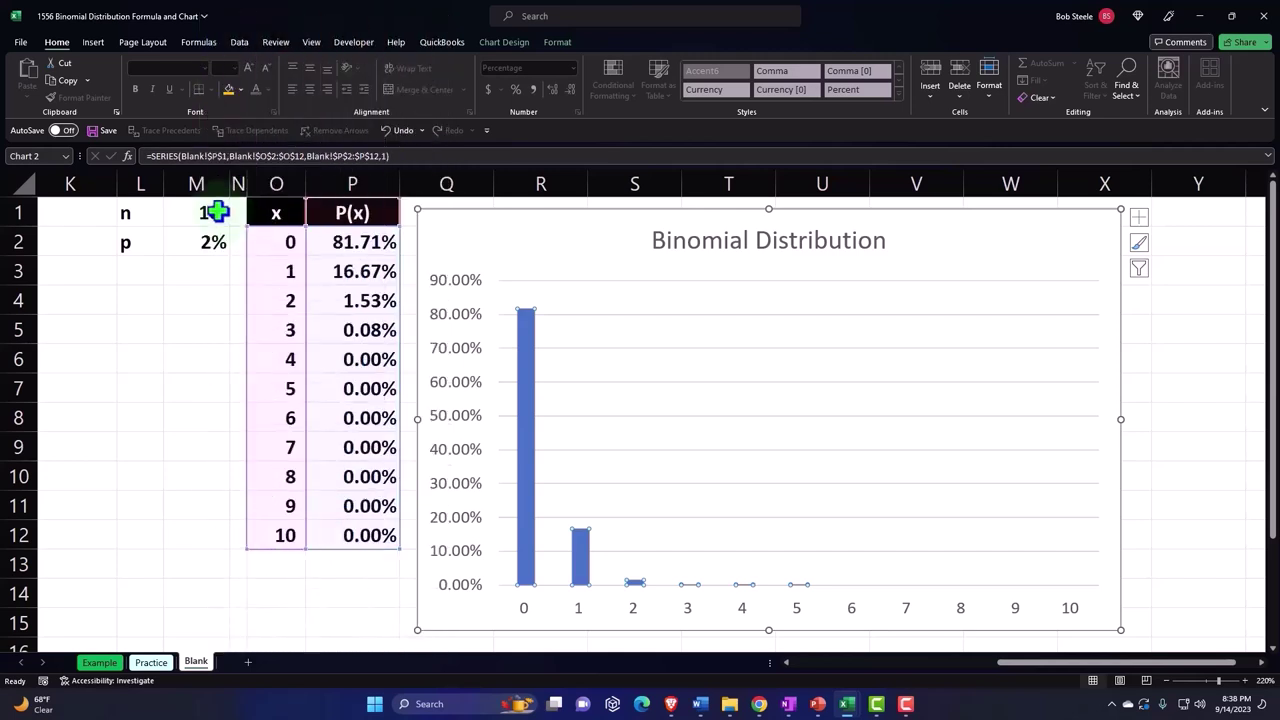
{"action": "left_click", "coordinate": [213, 212]}
- Enter 40 as n in M1 and scroll to check the extended table
{"action": "type", "text": "40"}
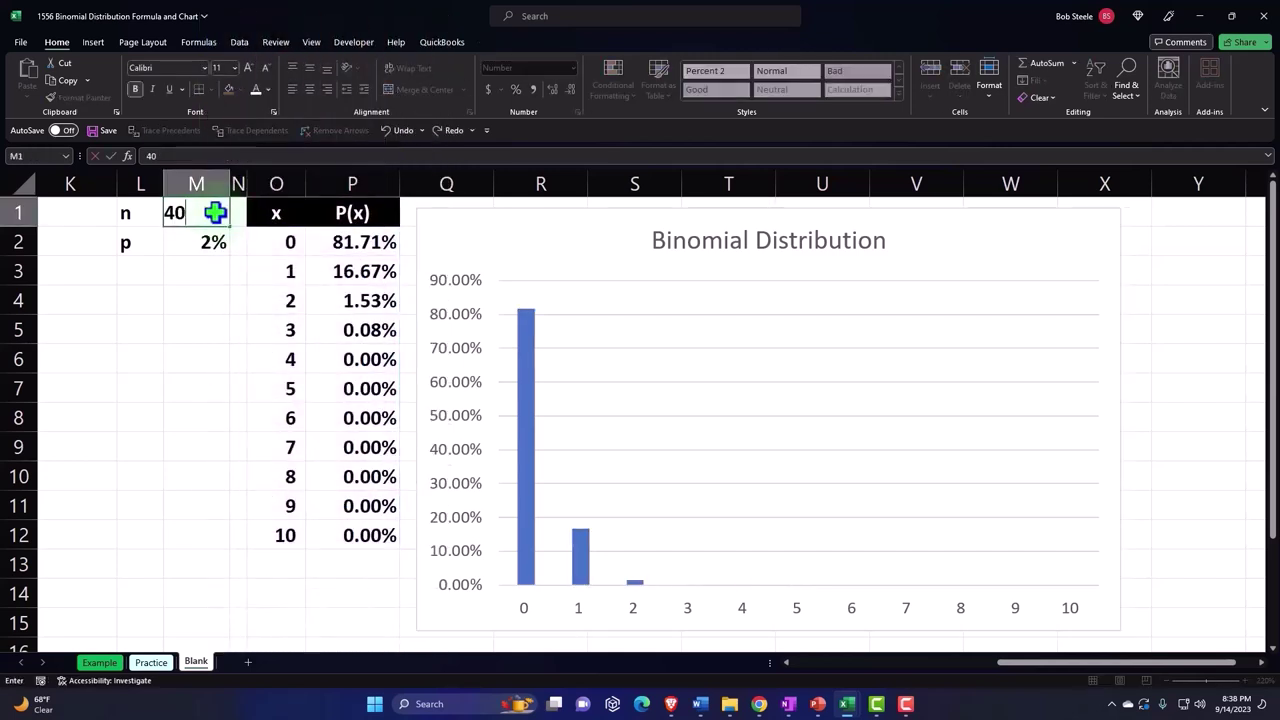
{"action": "key", "text": "Return"}
{"action": "scroll", "coordinate": [263, 314], "scroll_direction": "down", "scroll_amount": 3}
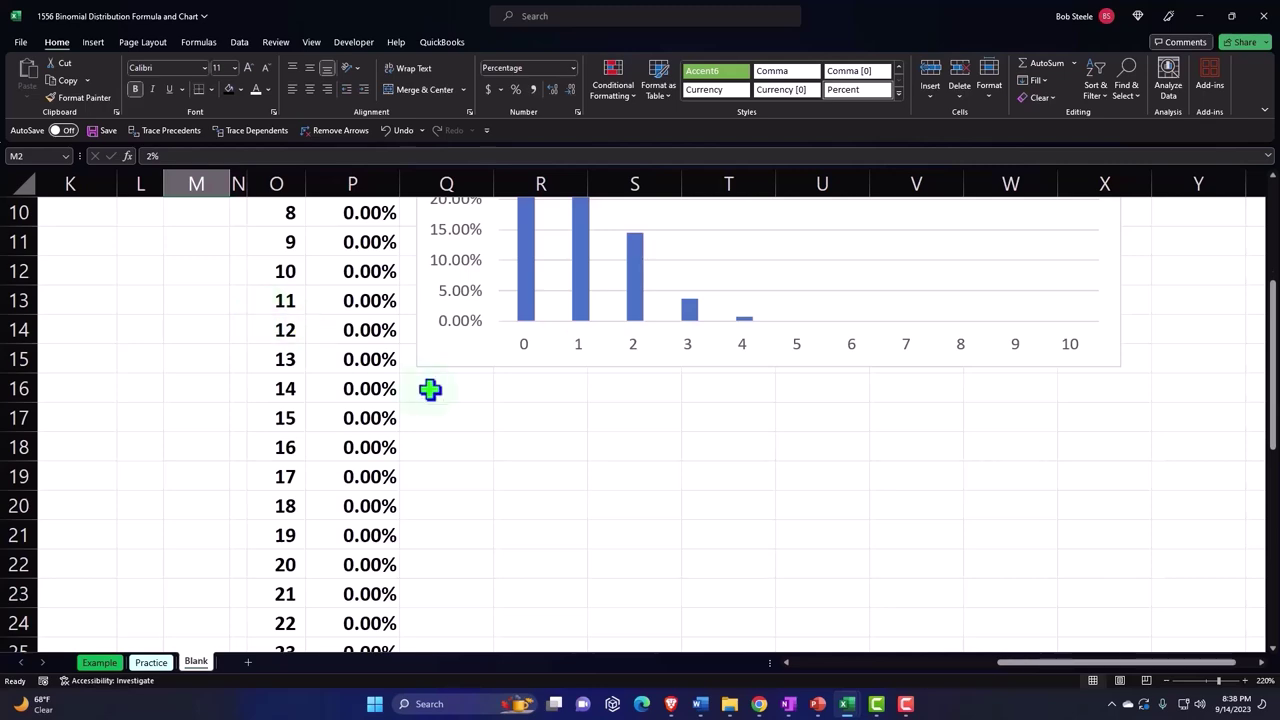
{"action": "scroll", "coordinate": [440, 395], "scroll_direction": "up", "scroll_amount": 2}
{"action": "scroll", "coordinate": [709, 509], "scroll_direction": "down", "scroll_amount": 4}
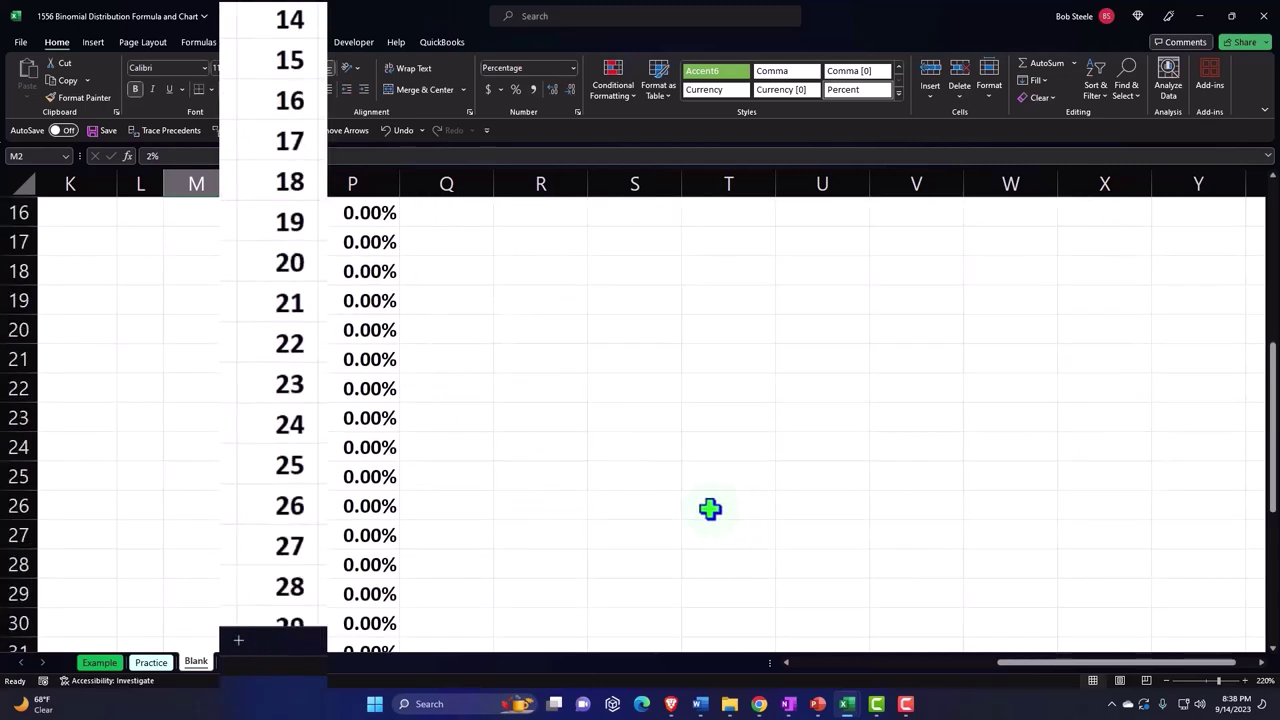
{"action": "scroll", "coordinate": [623, 509], "scroll_direction": "down", "scroll_amount": 4}
{"action": "scroll", "coordinate": [471, 471], "scroll_direction": "up", "scroll_amount": 4}
{"action": "left_click", "coordinate": [360, 418]}
{"action": "scroll", "coordinate": [508, 457], "scroll_direction": "up", "scroll_amount": 5}
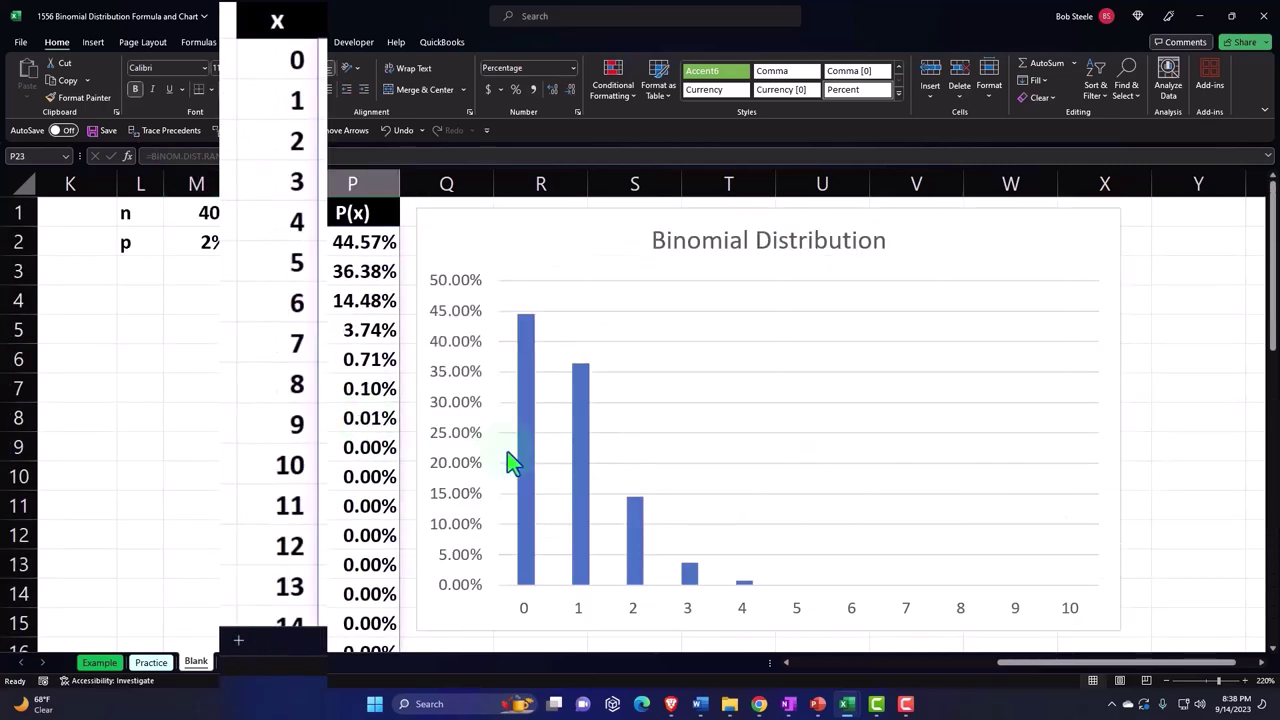
- Stretch the chart's x and P(x) source ranges down to row 34
{"action": "left_click", "coordinate": [521, 357]}
{"action": "scroll", "coordinate": [318, 265], "scroll_direction": "down", "scroll_amount": 3}
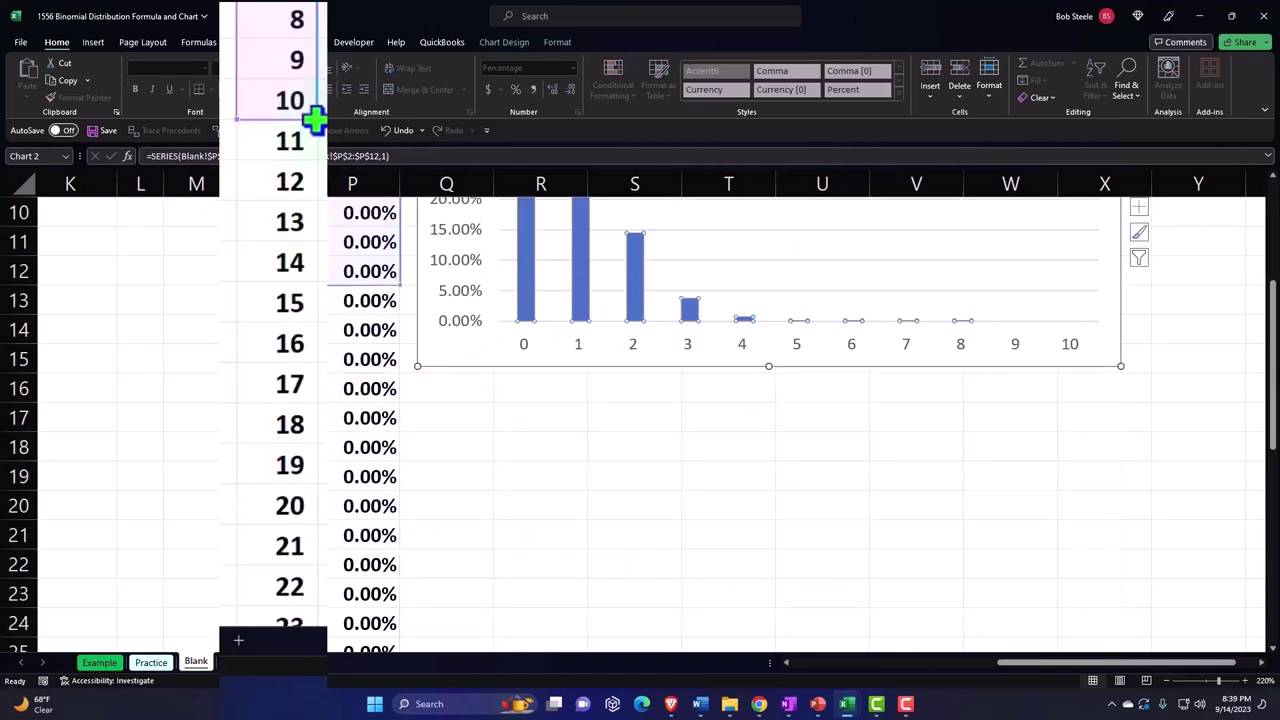
{"action": "left_click_drag", "start_coordinate": [317, 119], "coordinate": [312, 548]}
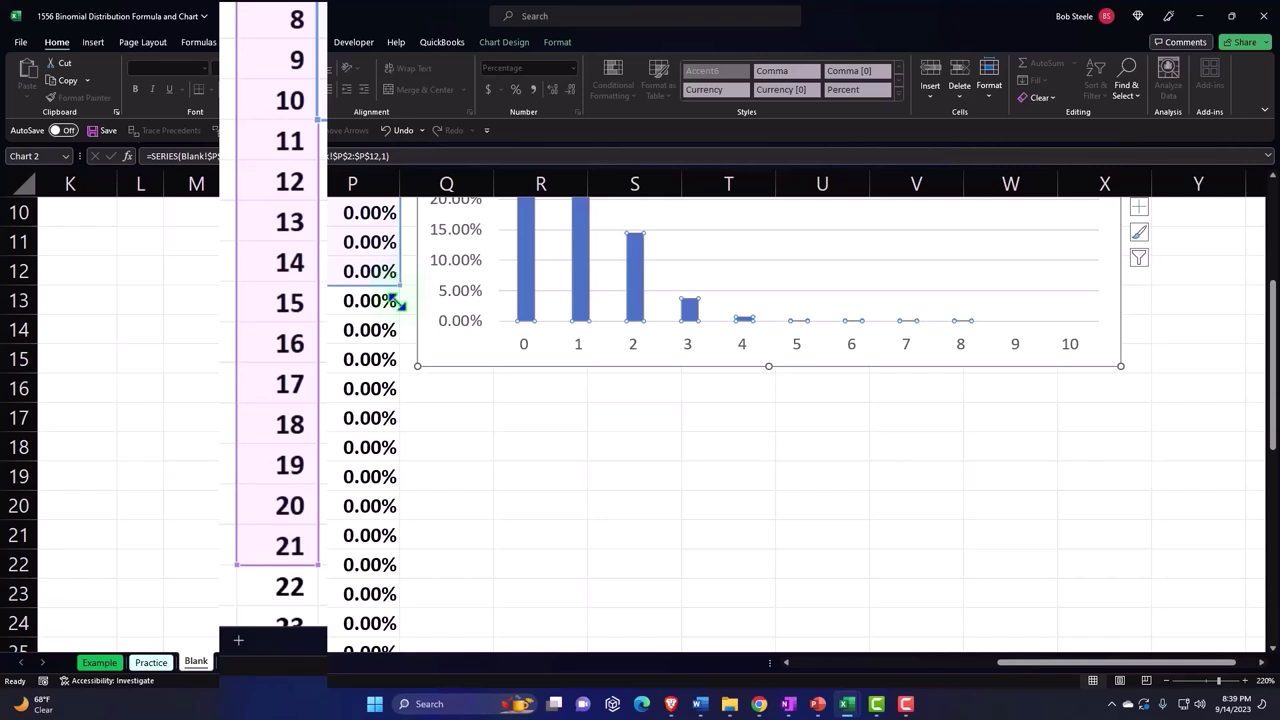
{"action": "left_click_drag", "start_coordinate": [398, 304], "coordinate": [372, 368]}
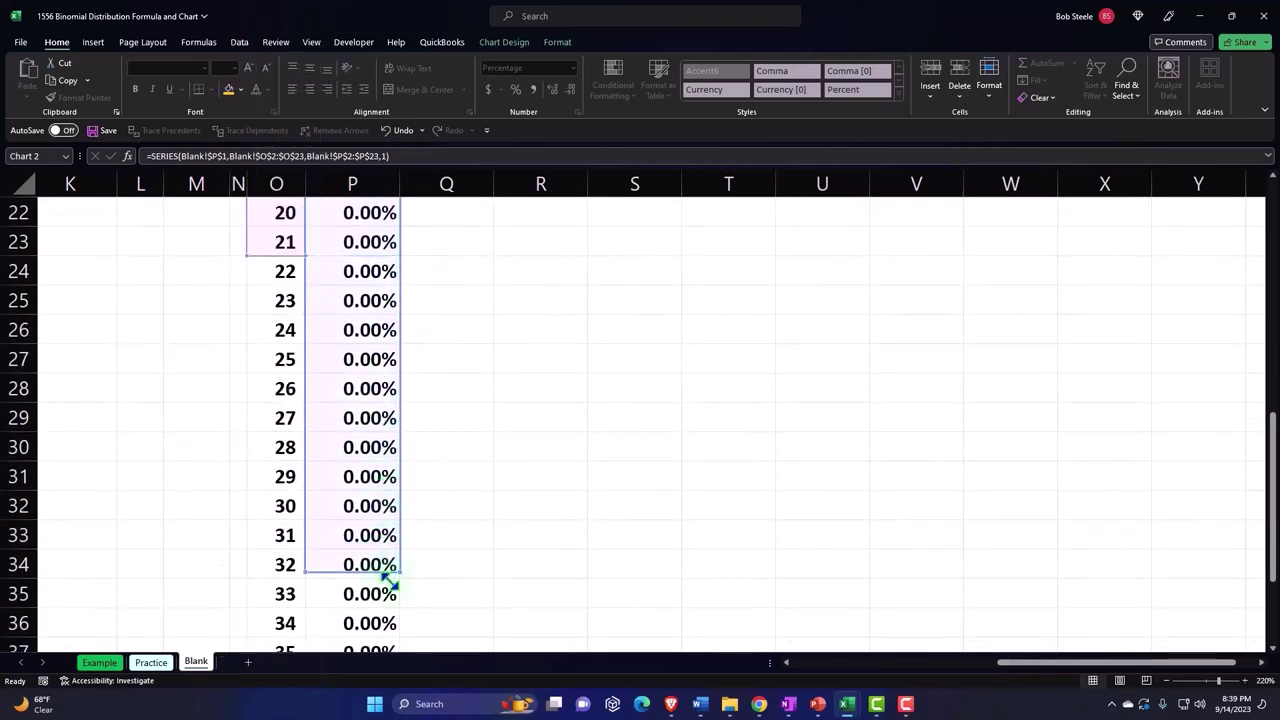
{"action": "left_click_drag", "start_coordinate": [407, 257], "coordinate": [388, 568]}
{"action": "left_click_drag", "start_coordinate": [306, 257], "coordinate": [292, 556]}
- Extend the chart's P(x) and x ranges to row 42 so x ends at 40
{"action": "scroll", "coordinate": [314, 426], "scroll_direction": "down", "scroll_amount": 3}
{"action": "scroll", "coordinate": [350, 340], "scroll_direction": "down", "scroll_amount": 1}
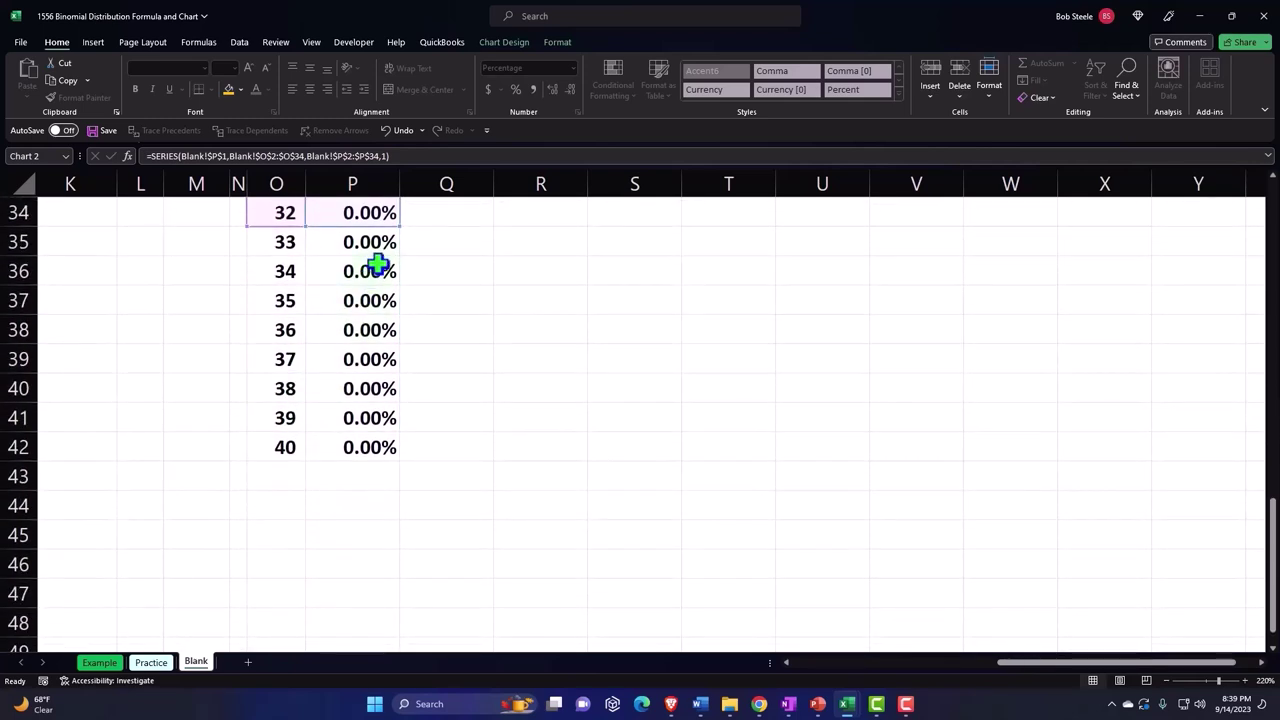
{"action": "left_click_drag", "start_coordinate": [399, 227], "coordinate": [399, 461]}
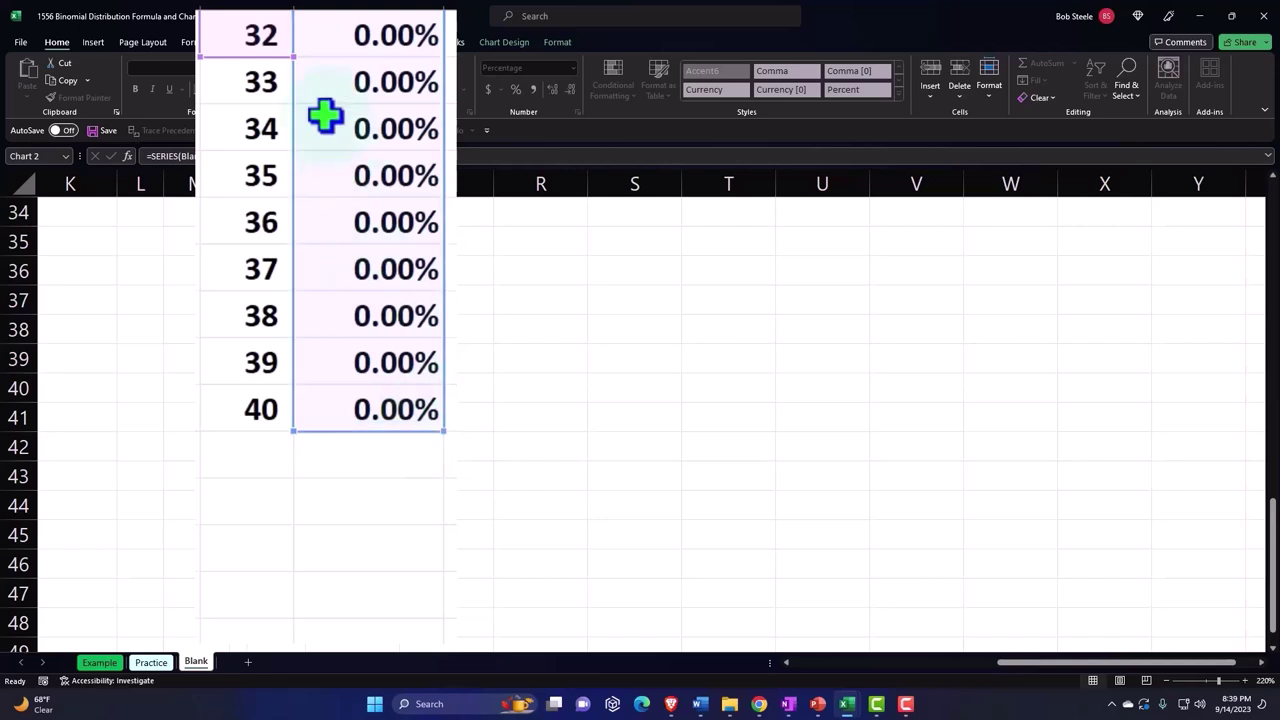
{"action": "left_click_drag", "start_coordinate": [292, 57], "coordinate": [293, 430]}
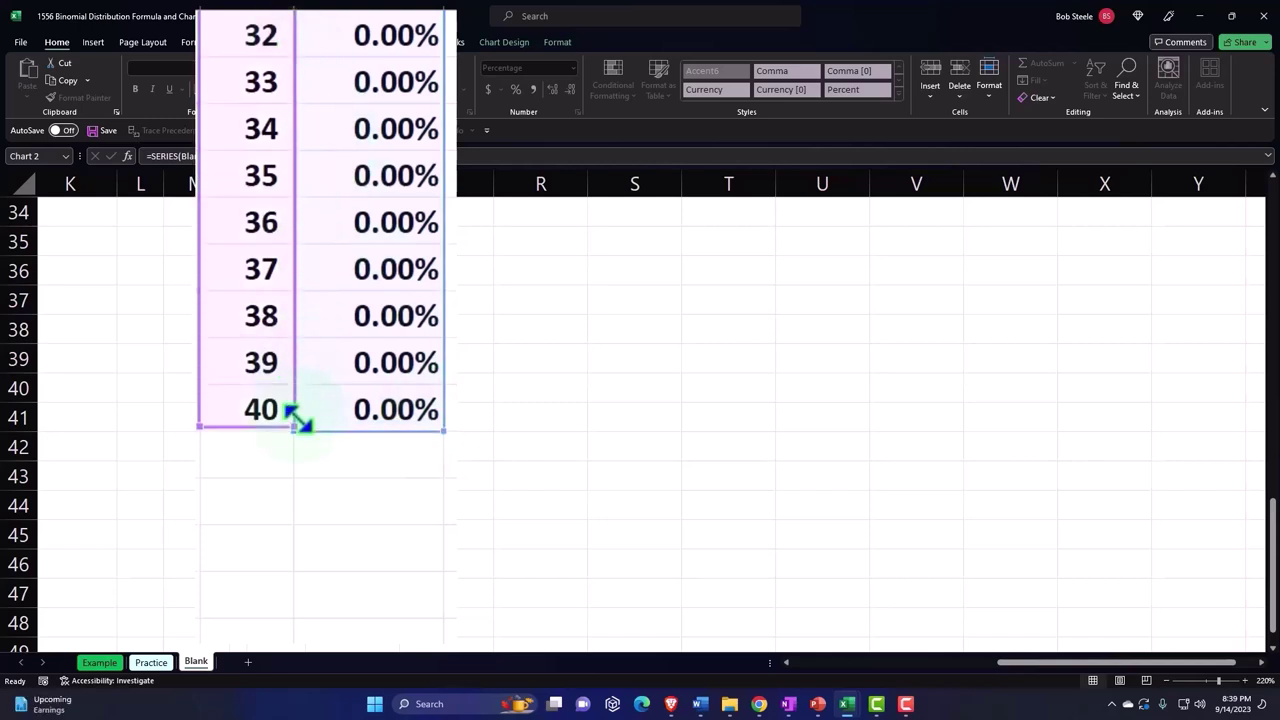
{"action": "scroll", "coordinate": [607, 341], "scroll_direction": "up", "scroll_amount": 9}
{"action": "scroll", "coordinate": [607, 320], "scroll_direction": "up", "scroll_amount": 2}
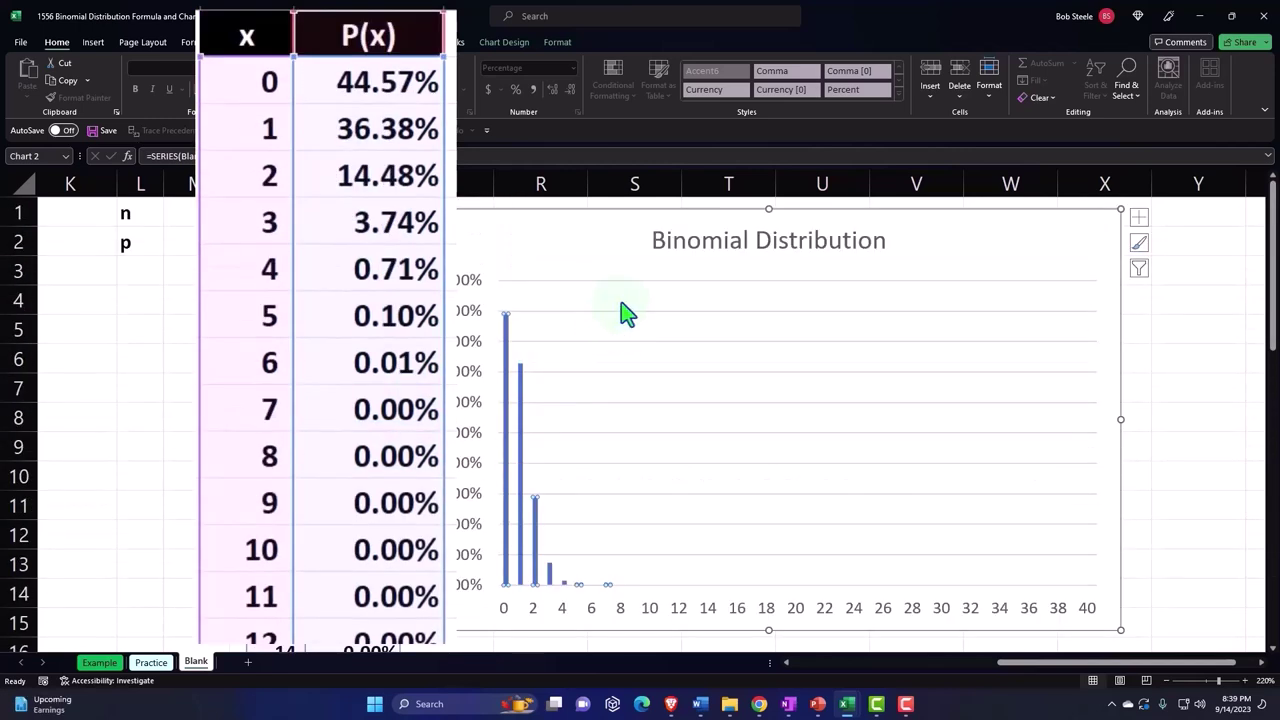
{"action": "left_click", "coordinate": [203, 212]}
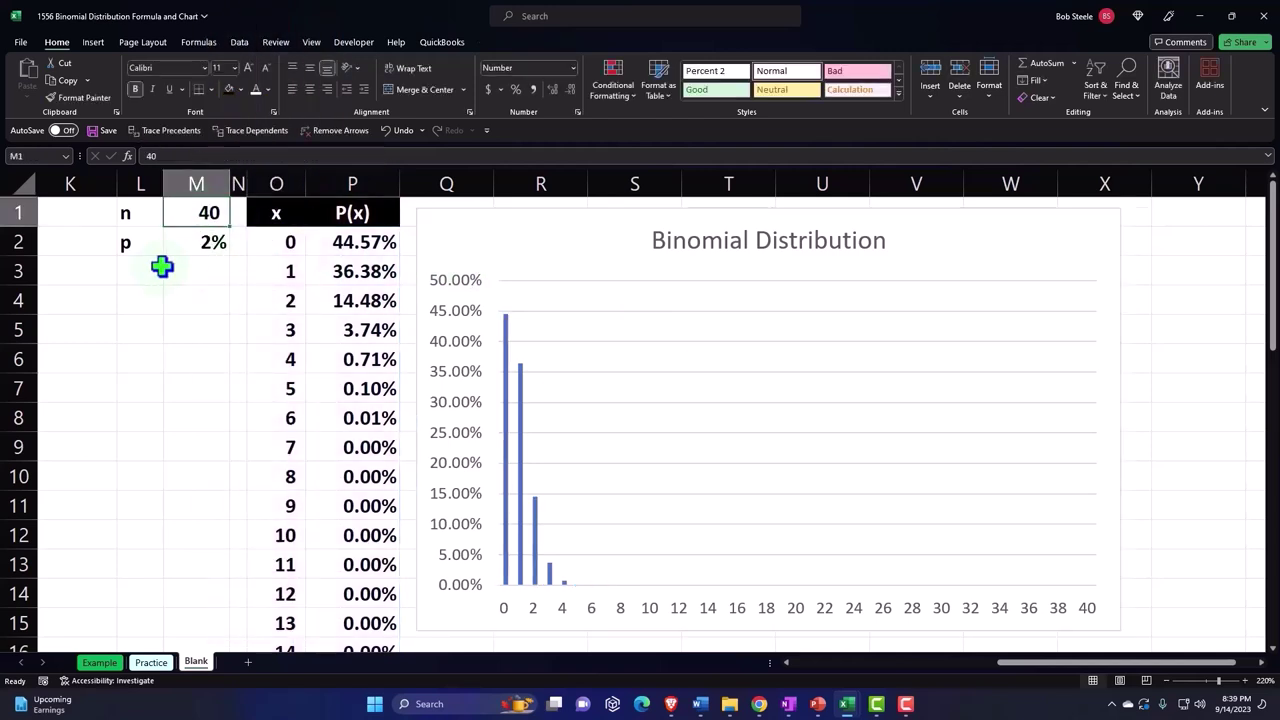
- Try n of 15 in M1, then change it to 150
{"action": "type", "text": "15"}
{"action": "key", "text": "Return"}
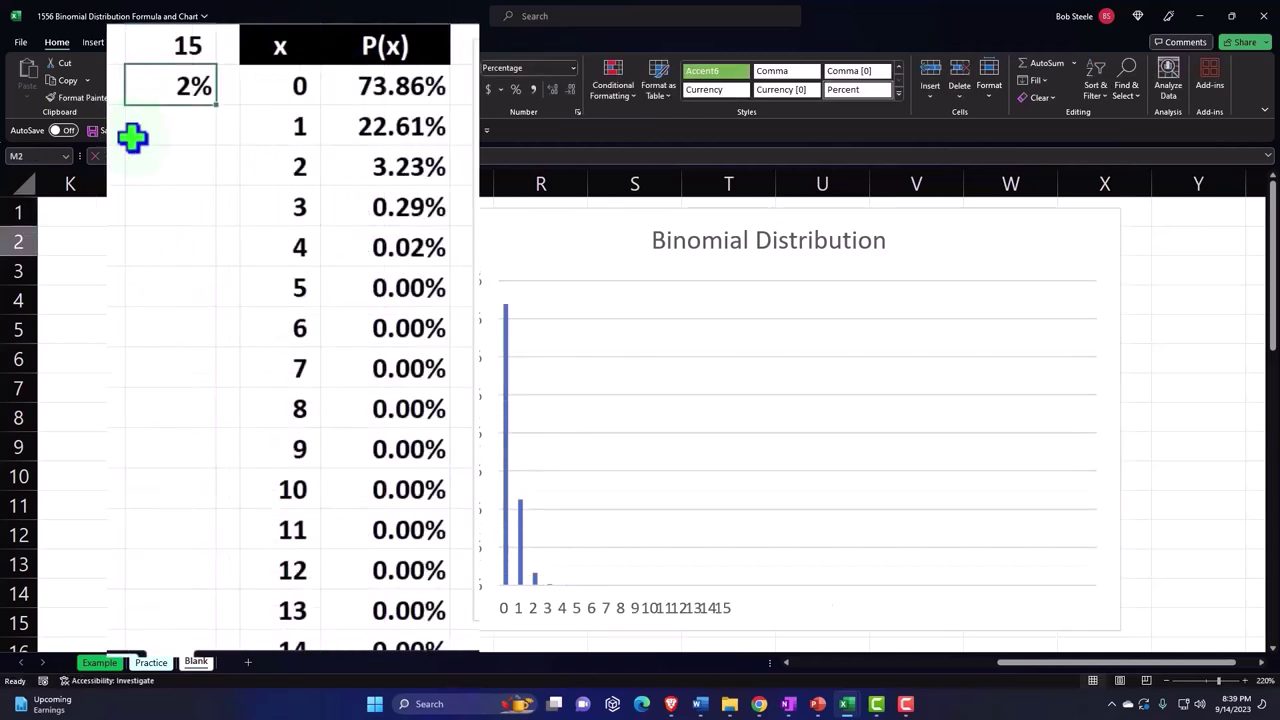
{"action": "scroll", "coordinate": [270, 200], "scroll_direction": "down", "scroll_amount": 5}
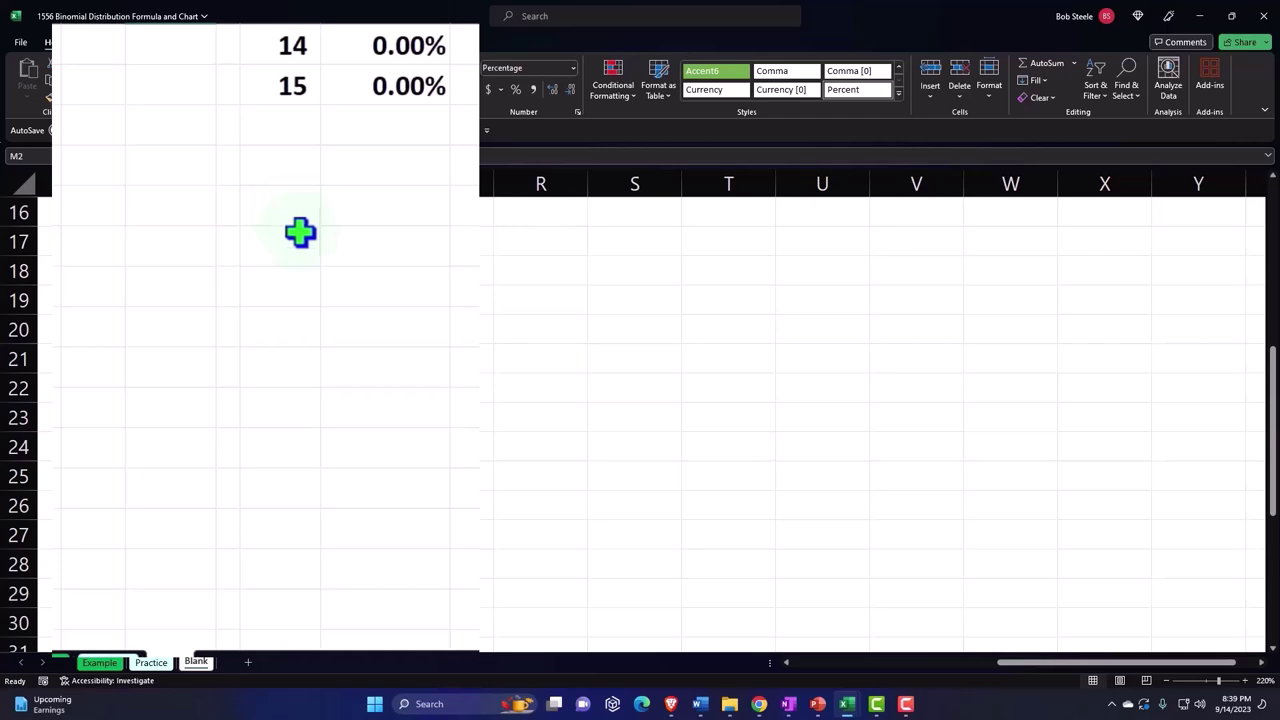
{"action": "scroll", "coordinate": [300, 230], "scroll_direction": "up", "scroll_amount": 5}
{"action": "left_click", "coordinate": [185, 50]}
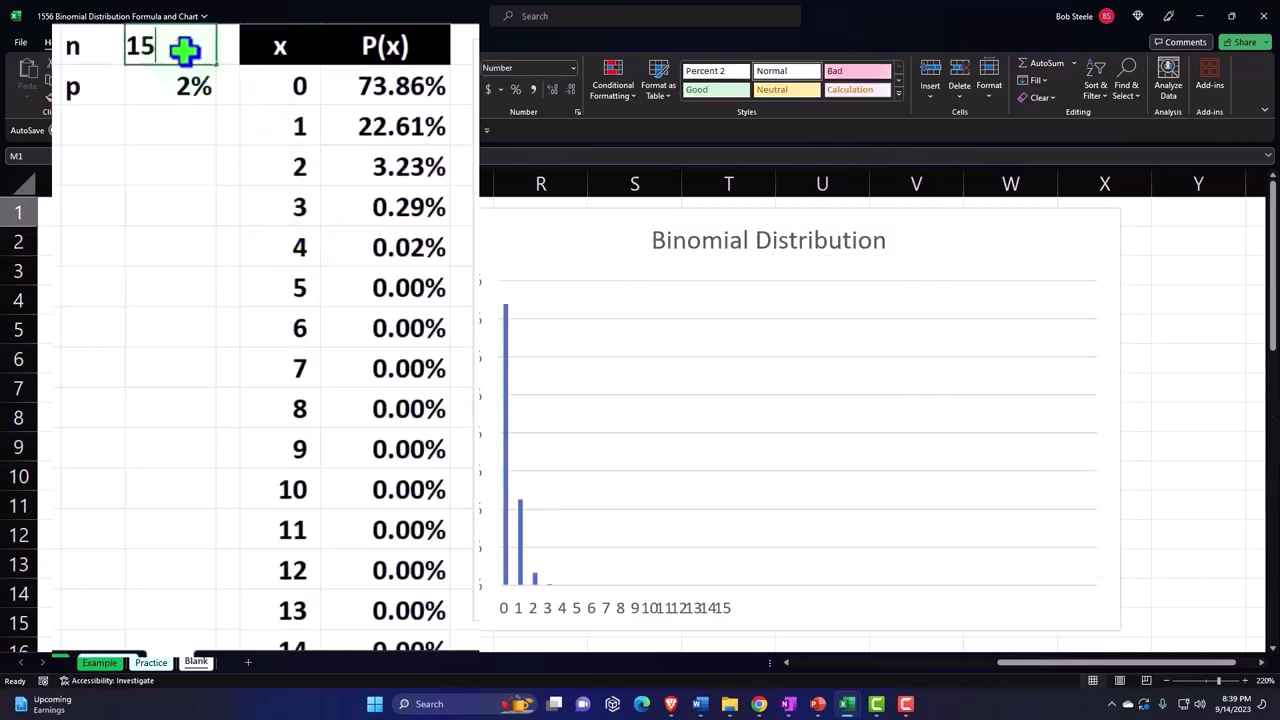
{"action": "type", "text": "150"}
{"action": "key", "text": "Return"}
{"action": "scroll", "coordinate": [260, 257], "scroll_direction": "down", "scroll_amount": 1}
{"action": "scroll", "coordinate": [400, 300], "scroll_direction": "down", "scroll_amount": 1}
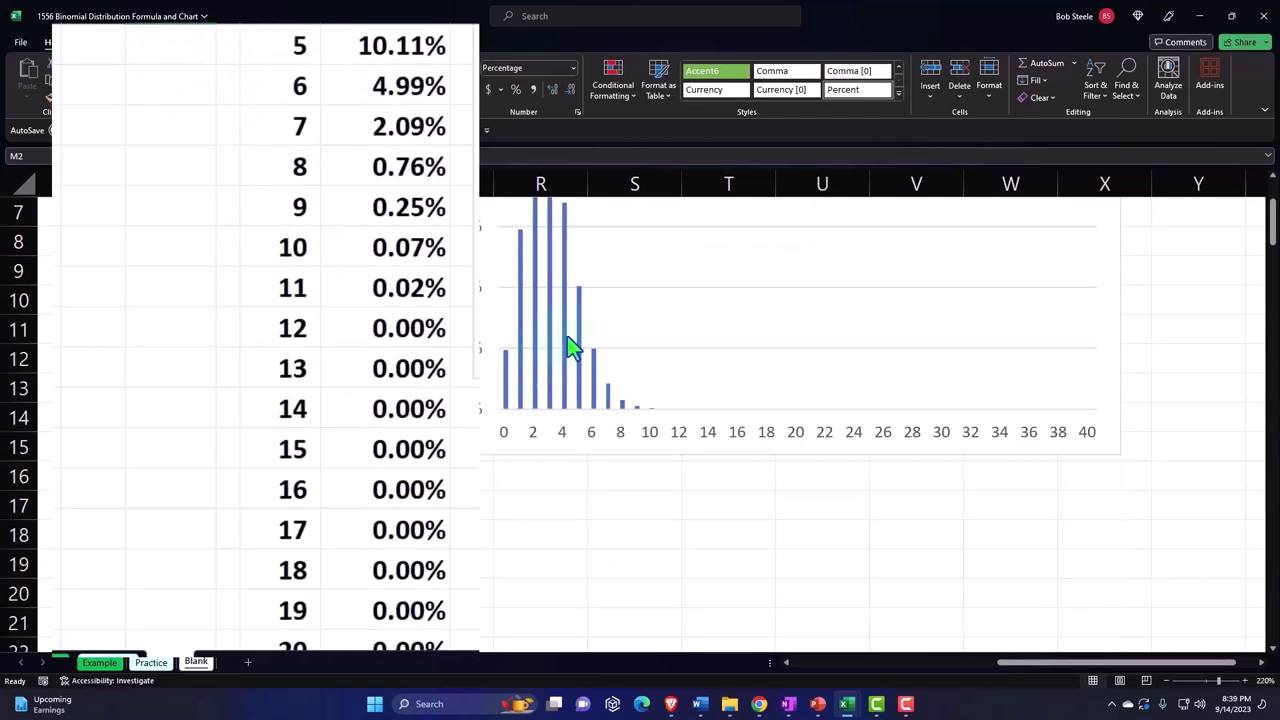
- Select the chart and start adjusting its source range handles
{"action": "left_click", "coordinate": [570, 345]}
{"action": "scroll", "coordinate": [400, 354], "scroll_direction": "down", "scroll_amount": 7}
{"action": "scroll", "coordinate": [340, 356], "scroll_direction": "down", "scroll_amount": 3}
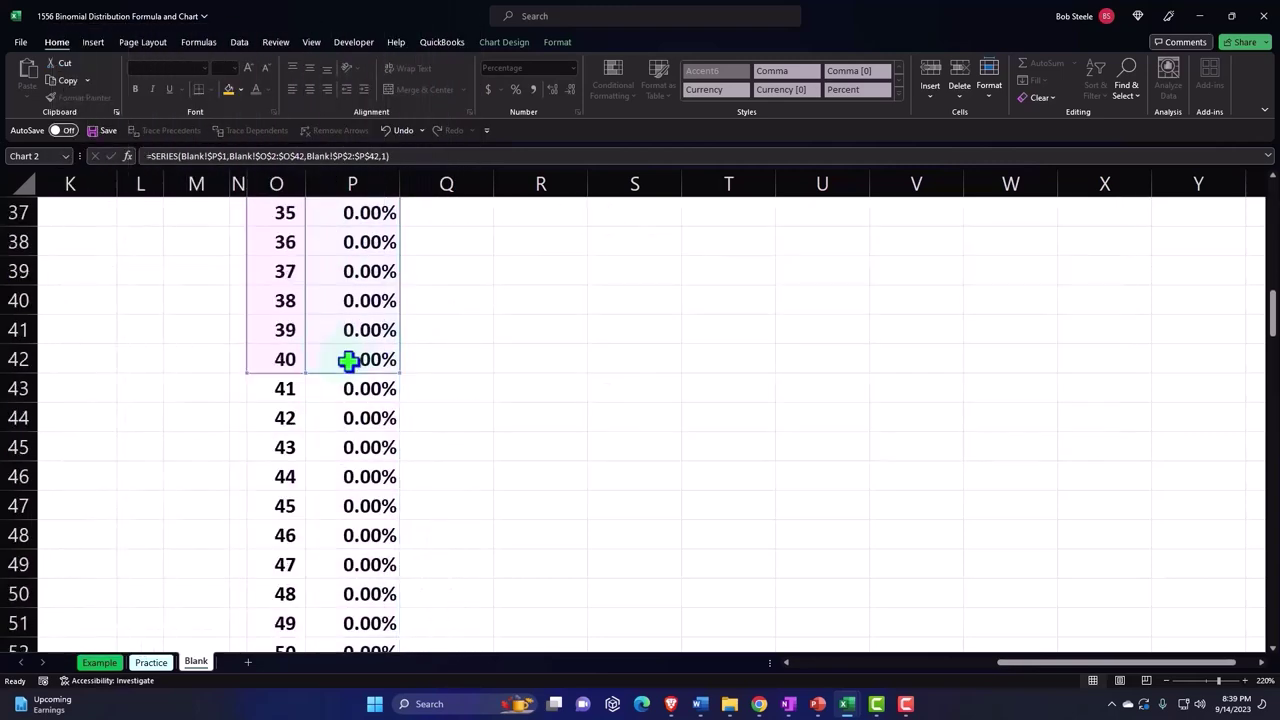
{"action": "mouse_move", "coordinate": [401, 373]}
{"action": "left_mouse_down"}
{"action": "mouse_move", "coordinate": [386, 704]}
{"action": "mouse_move", "coordinate": [345, 255]}
{"action": "mouse_move", "coordinate": [346, 289]}
{"action": "left_mouse_up"}
{"action": "scroll", "coordinate": [346, 294], "scroll_direction": "up", "scroll_amount": 4}
{"action": "scroll", "coordinate": [346, 294], "scroll_direction": "up", "scroll_amount": 10}
{"action": "scroll", "coordinate": [346, 294], "scroll_direction": "up", "scroll_amount": 4}
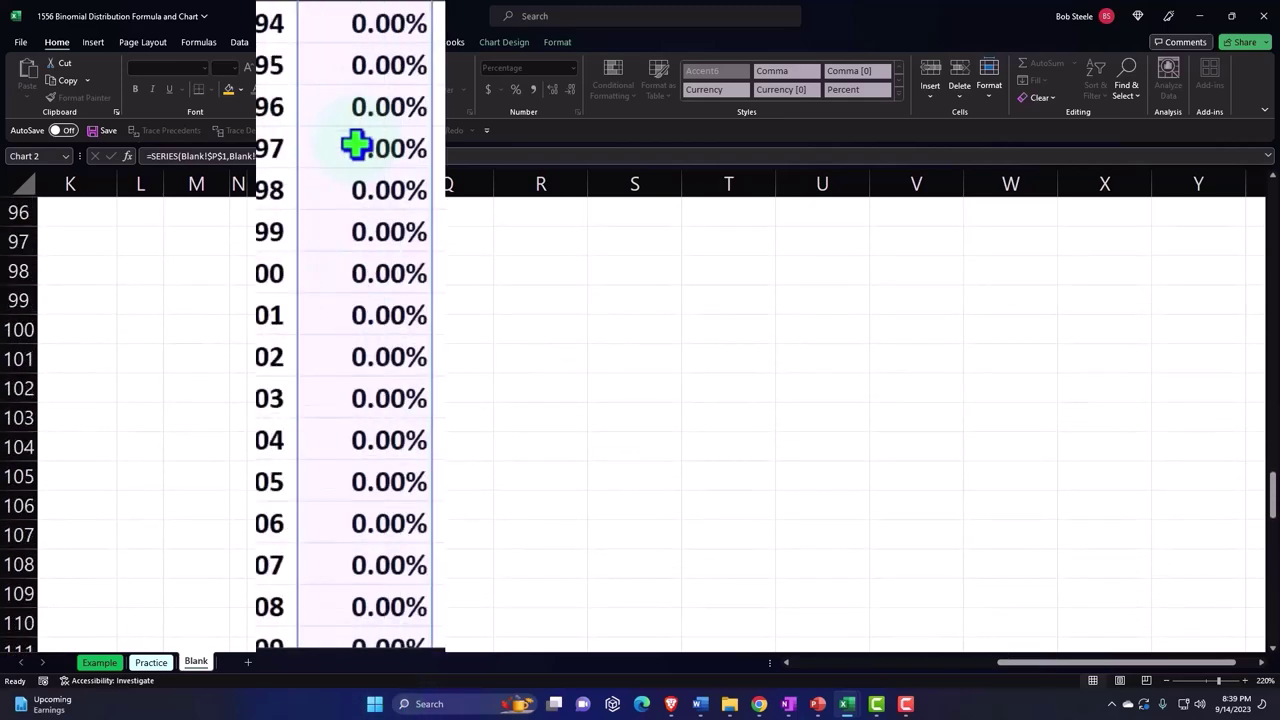
{"action": "scroll", "coordinate": [357, 150], "scroll_direction": "up", "scroll_amount": 3}
{"action": "scroll", "coordinate": [357, 160], "scroll_direction": "up", "scroll_amount": 7}
{"action": "scroll", "coordinate": [357, 165], "scroll_direction": "up", "scroll_amount": 5}
{"action": "scroll", "coordinate": [362, 172], "scroll_direction": "up", "scroll_amount": 7}
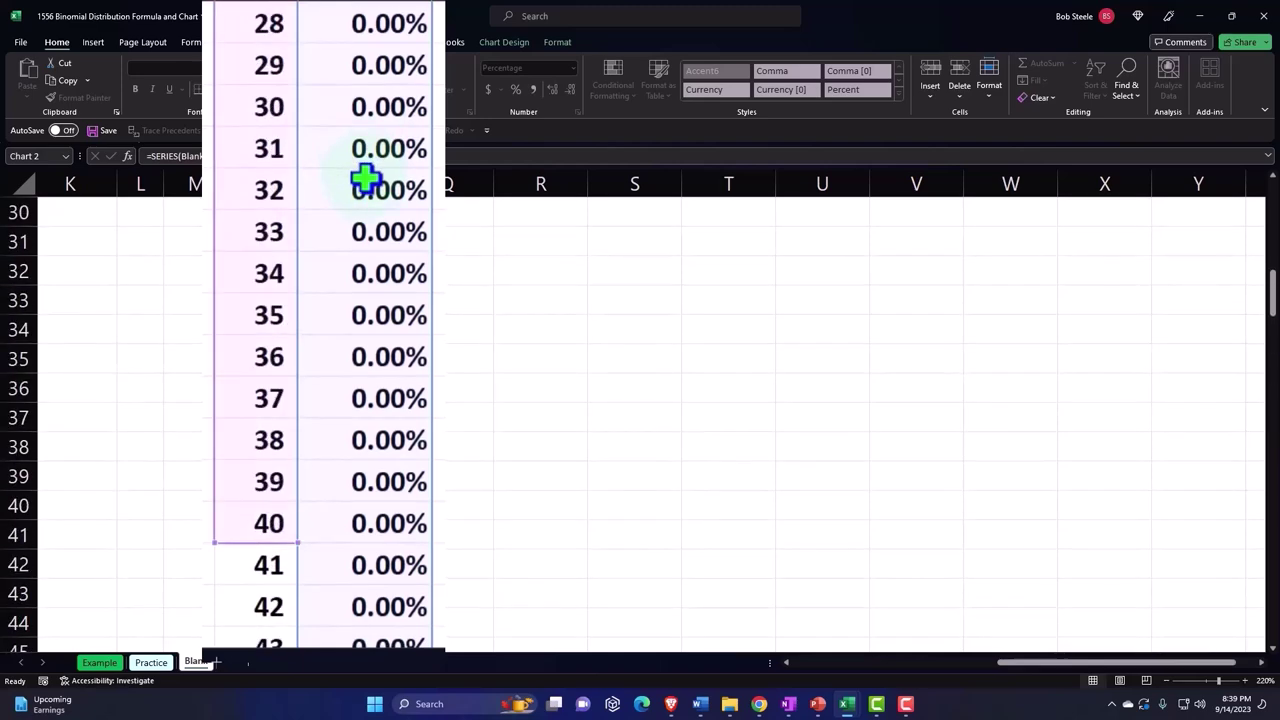
{"action": "scroll", "coordinate": [365, 178], "scroll_direction": "down", "scroll_amount": 3}
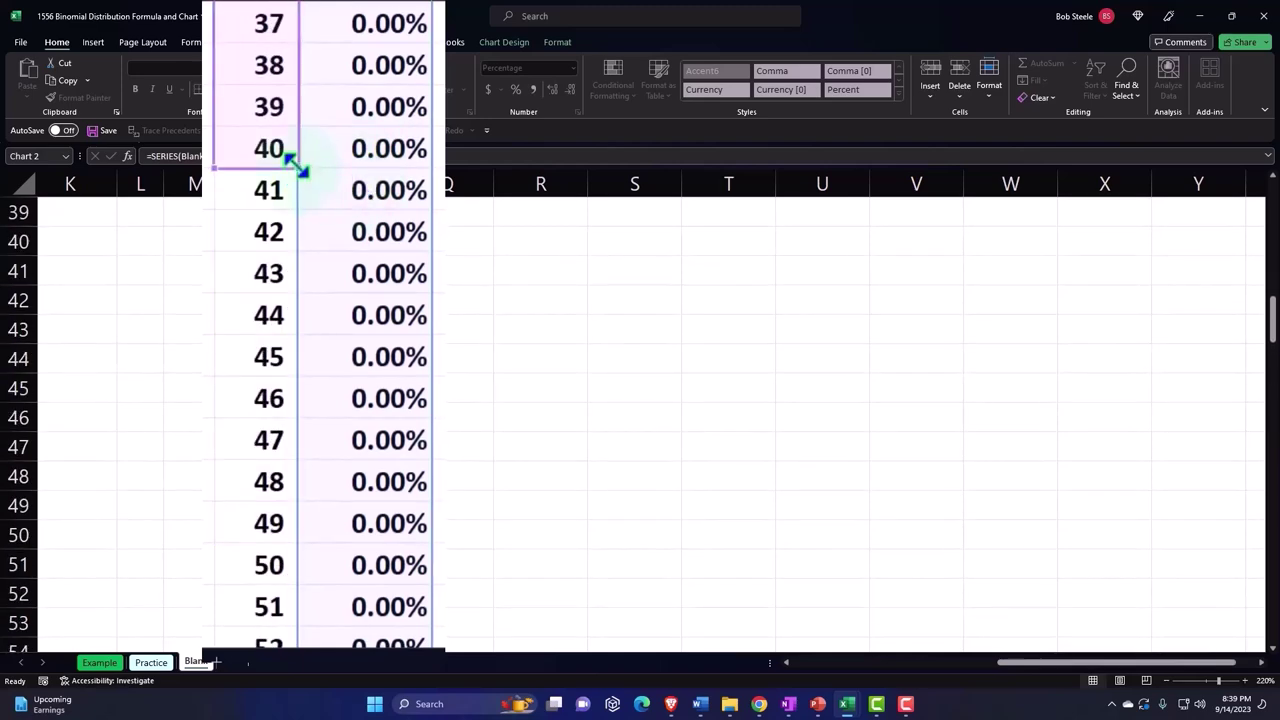
- Extend the chart's x and P(x) ranges to row 152 to plot x up to 150
{"action": "mouse_move", "coordinate": [300, 170]}
{"action": "left_mouse_down"}
{"action": "mouse_move", "coordinate": [316, 697]}
{"action": "mouse_move", "coordinate": [301, 683]}
{"action": "left_mouse_up"}
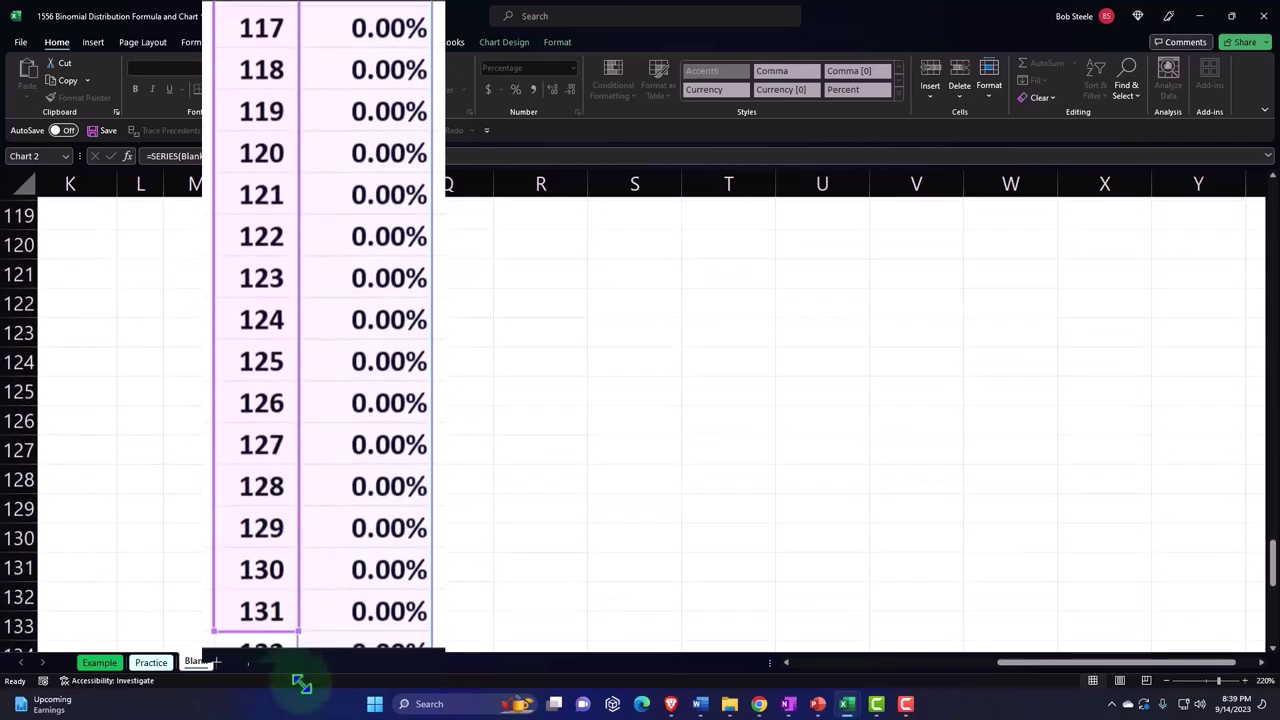
{"action": "left_click_drag", "start_coordinate": [301, 683], "coordinate": [286, 494]}
{"action": "scroll", "coordinate": [543, 357], "scroll_direction": "up", "scroll_amount": 2}
{"action": "scroll", "coordinate": [547, 337], "scroll_direction": "up", "scroll_amount": 13}
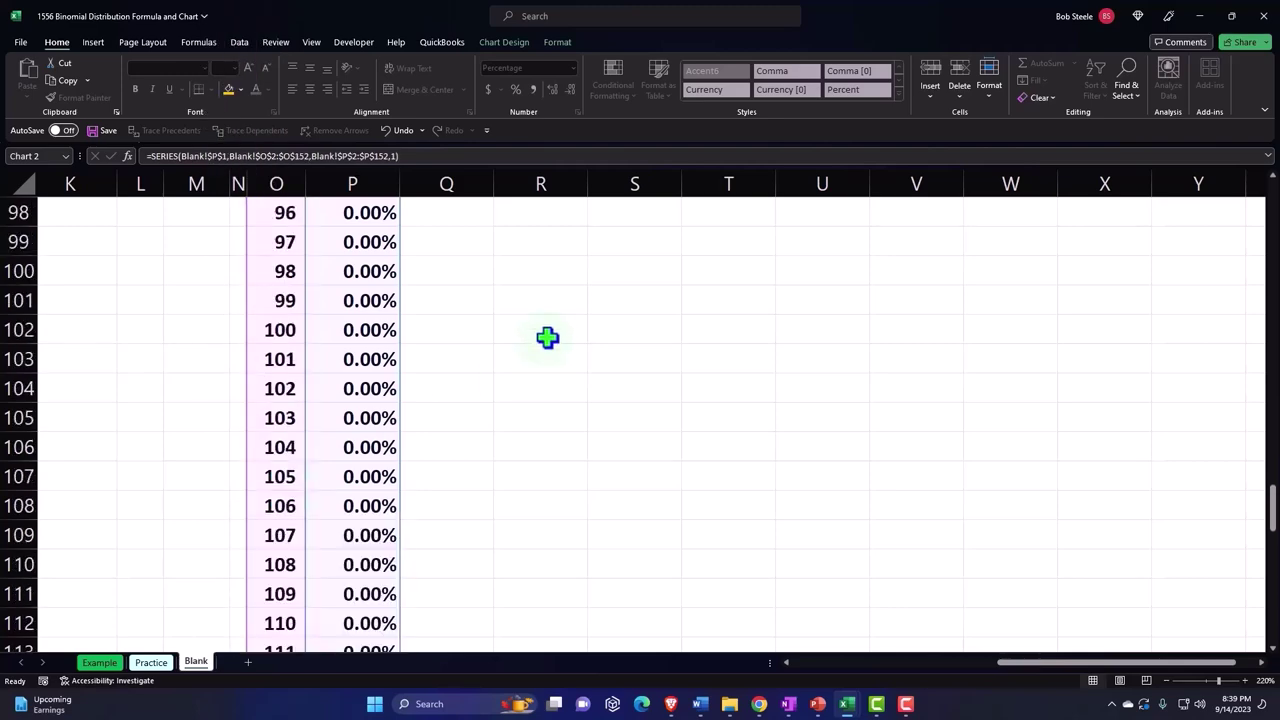
{"action": "scroll", "coordinate": [547, 337], "scroll_direction": "up", "scroll_amount": 10}
{"action": "scroll", "coordinate": [562, 338], "scroll_direction": "up", "scroll_amount": 14}
{"action": "scroll", "coordinate": [562, 338], "scroll_direction": "up", "scroll_amount": 9}
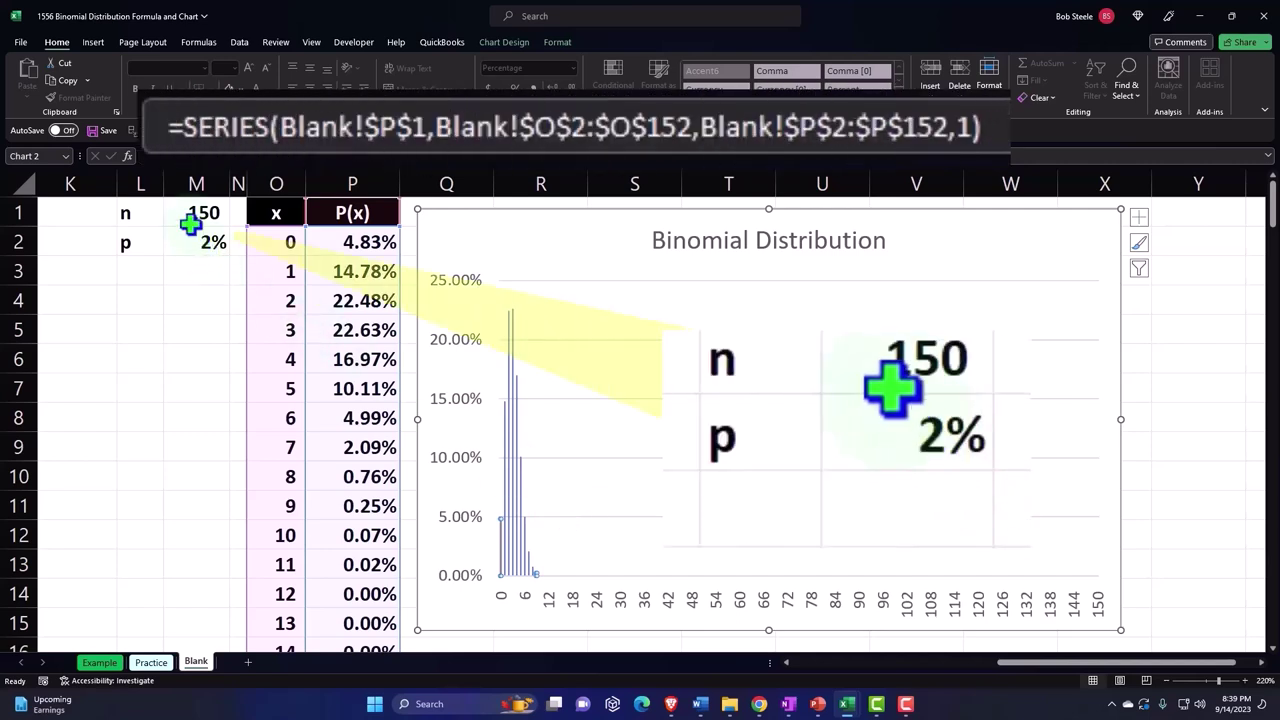
{"action": "left_click", "coordinate": [194, 212]}
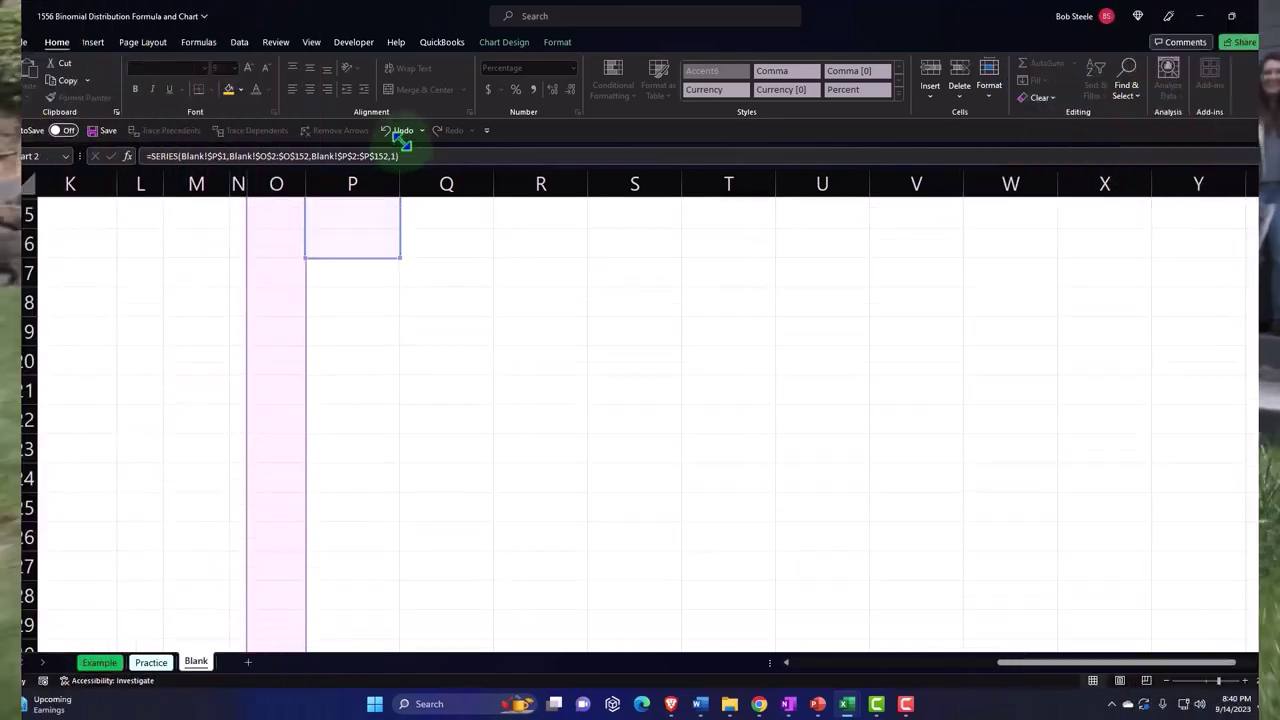
- Shrink the chart's range back to O2:P7 for x 0–5, then deselect it
{"action": "scroll", "coordinate": [640, 420], "scroll_direction": "up", "scroll_amount": 4}
{"action": "scroll", "coordinate": [640, 420], "scroll_direction": "up", "scroll_amount": 4}
{"action": "scroll", "coordinate": [640, 420], "scroll_direction": "up", "scroll_amount": 4}
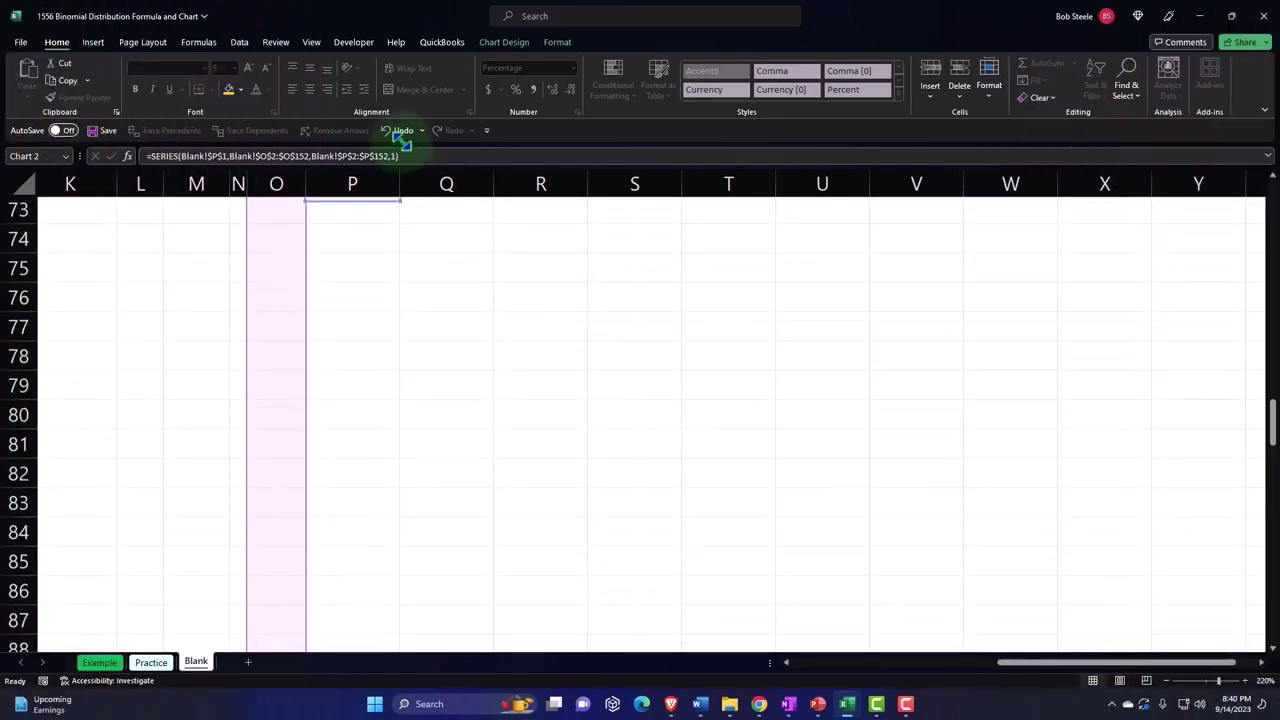
{"action": "scroll", "coordinate": [403, 140], "scroll_direction": "up", "scroll_amount": 3}
{"action": "scroll", "coordinate": [403, 140], "scroll_direction": "up", "scroll_amount": 3}
{"action": "scroll", "coordinate": [403, 140], "scroll_direction": "up", "scroll_amount": 3}
{"action": "scroll", "coordinate": [401, 133], "scroll_direction": "up", "scroll_amount": 6}
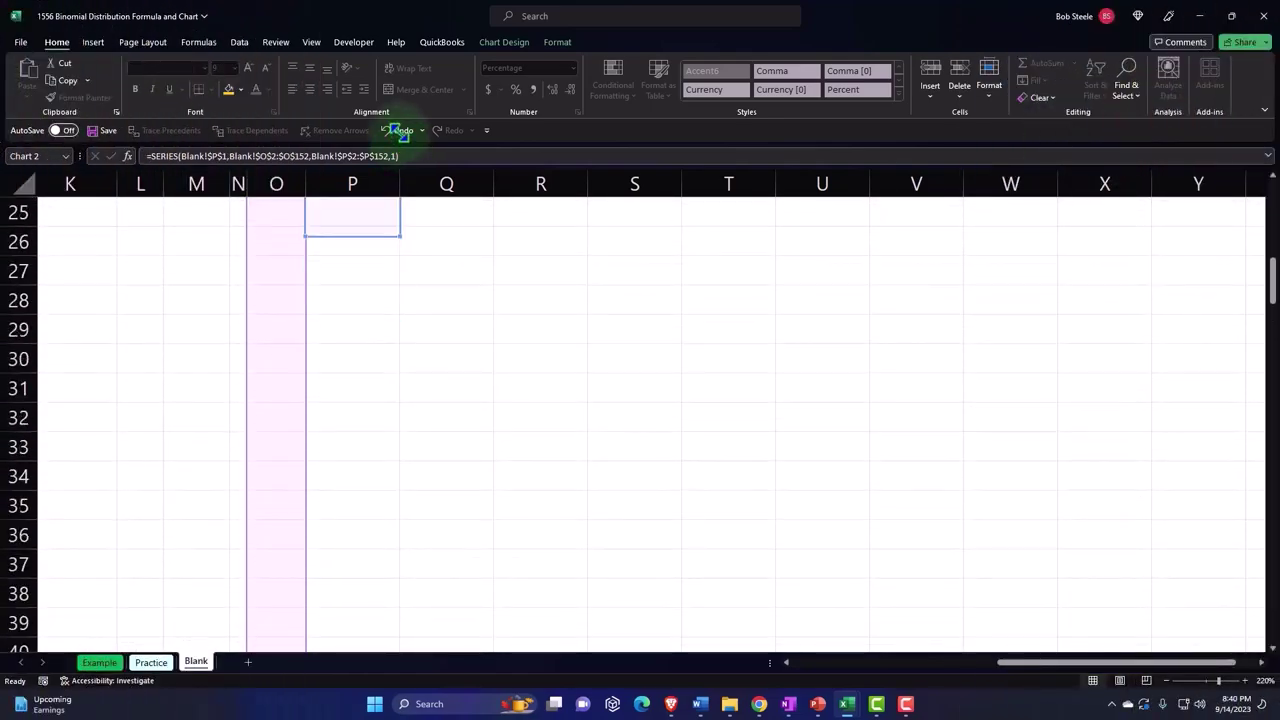
{"action": "scroll", "coordinate": [401, 133], "scroll_direction": "up", "scroll_amount": 6}
{"action": "scroll", "coordinate": [401, 133], "scroll_direction": "up", "scroll_amount": 2}
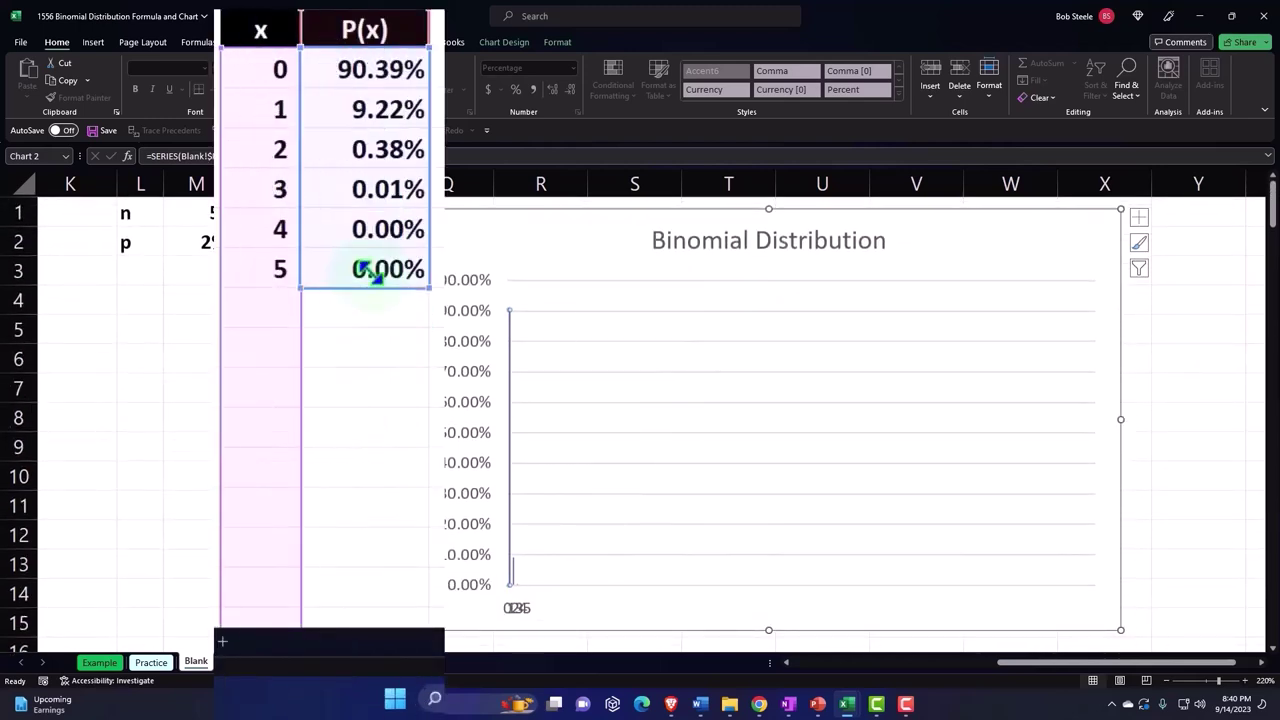
{"action": "scroll", "coordinate": [369, 294], "scroll_direction": "down", "scroll_amount": 7}
{"action": "scroll", "coordinate": [354, 409], "scroll_direction": "down", "scroll_amount": 14}
{"action": "scroll", "coordinate": [357, 426], "scroll_direction": "down", "scroll_amount": 9}
{"action": "scroll", "coordinate": [357, 436], "scroll_direction": "down", "scroll_amount": 10}
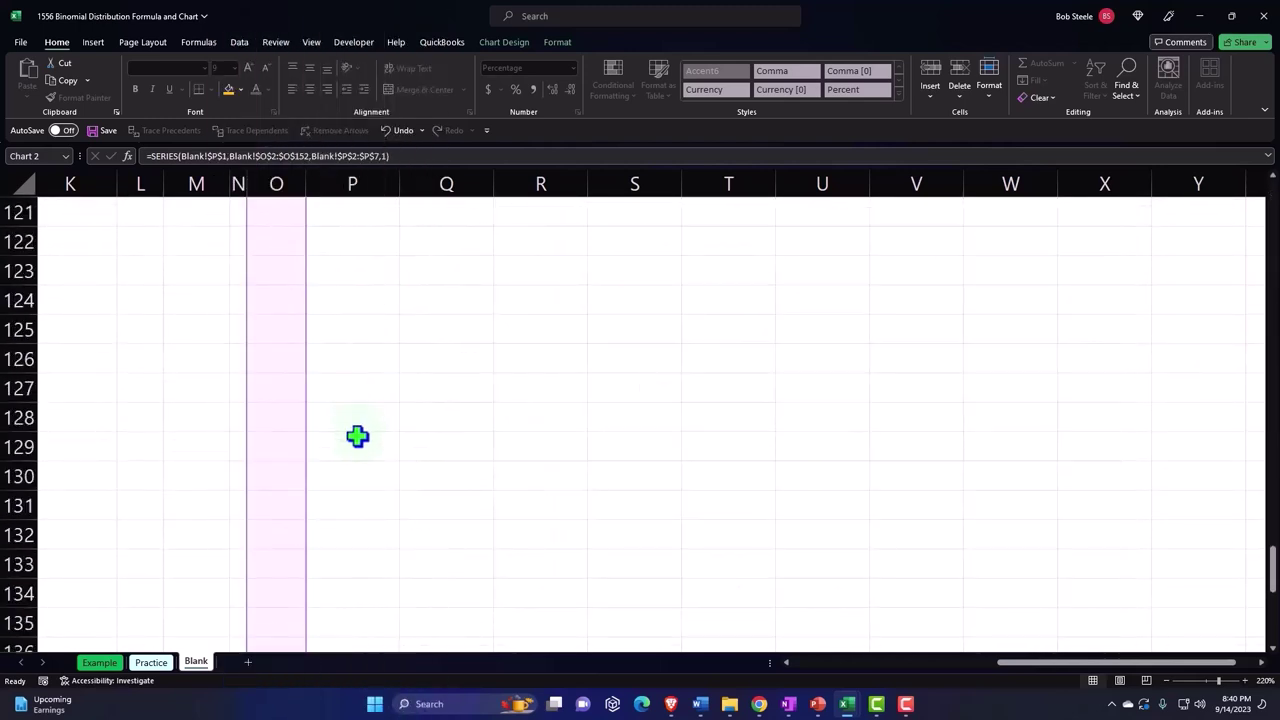
{"action": "scroll", "coordinate": [357, 436], "scroll_direction": "down", "scroll_amount": 8}
{"action": "mouse_move", "coordinate": [302, 432]}
{"action": "left_mouse_down"}
{"action": "mouse_move", "coordinate": [320, 78]}
{"action": "mouse_move", "coordinate": [291, 410]}
{"action": "left_mouse_up"}
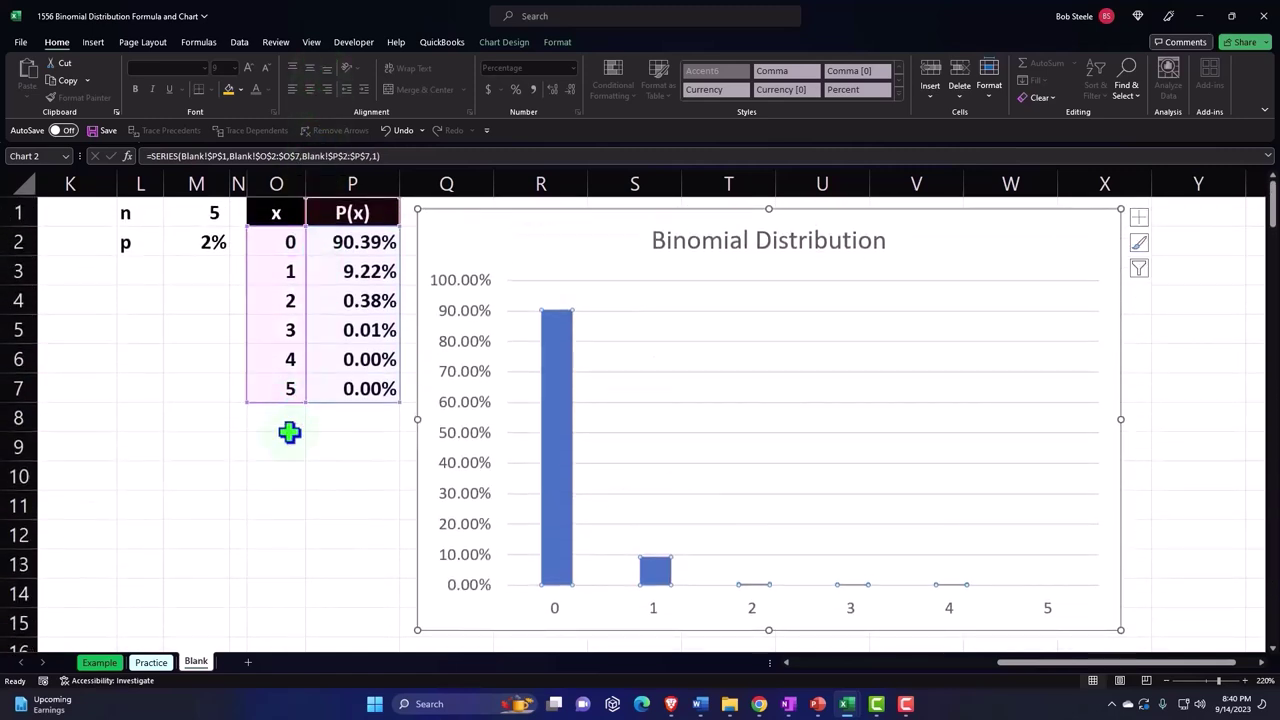
{"action": "left_click", "coordinate": [201, 360]}
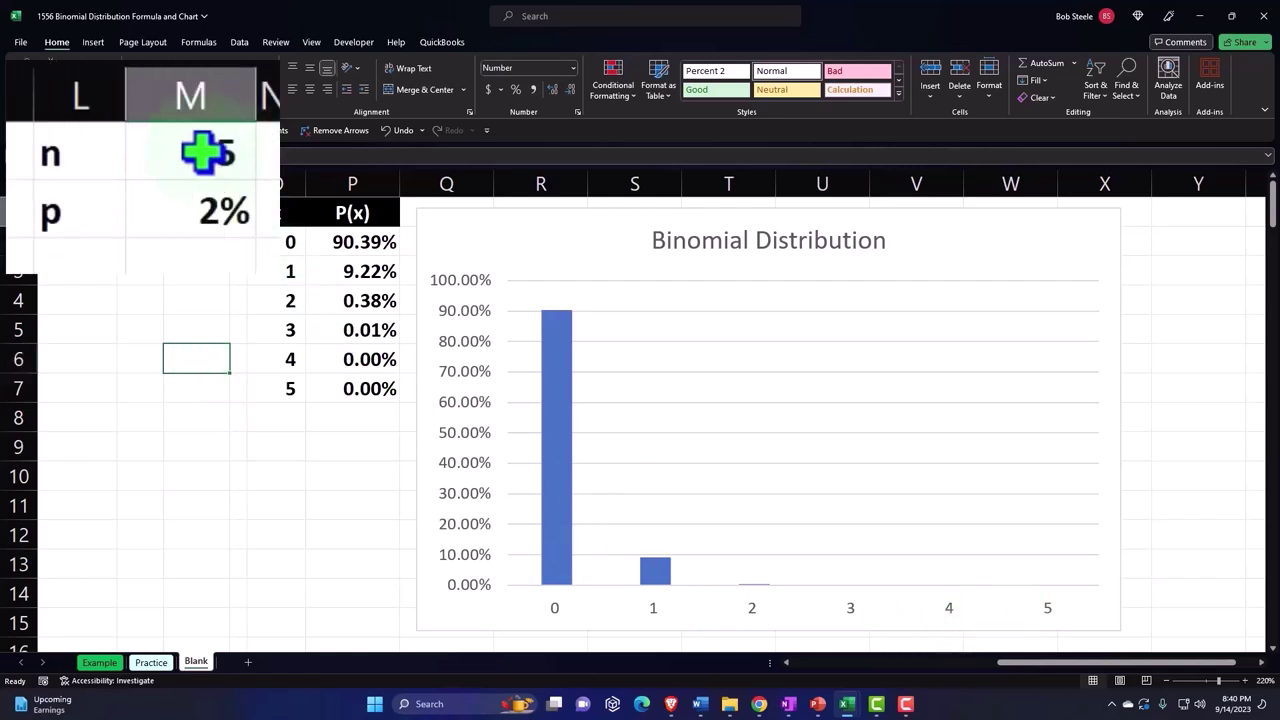
- Try n values of 10, 20 and 50 in M1
{"action": "left_click", "coordinate": [205, 152]}
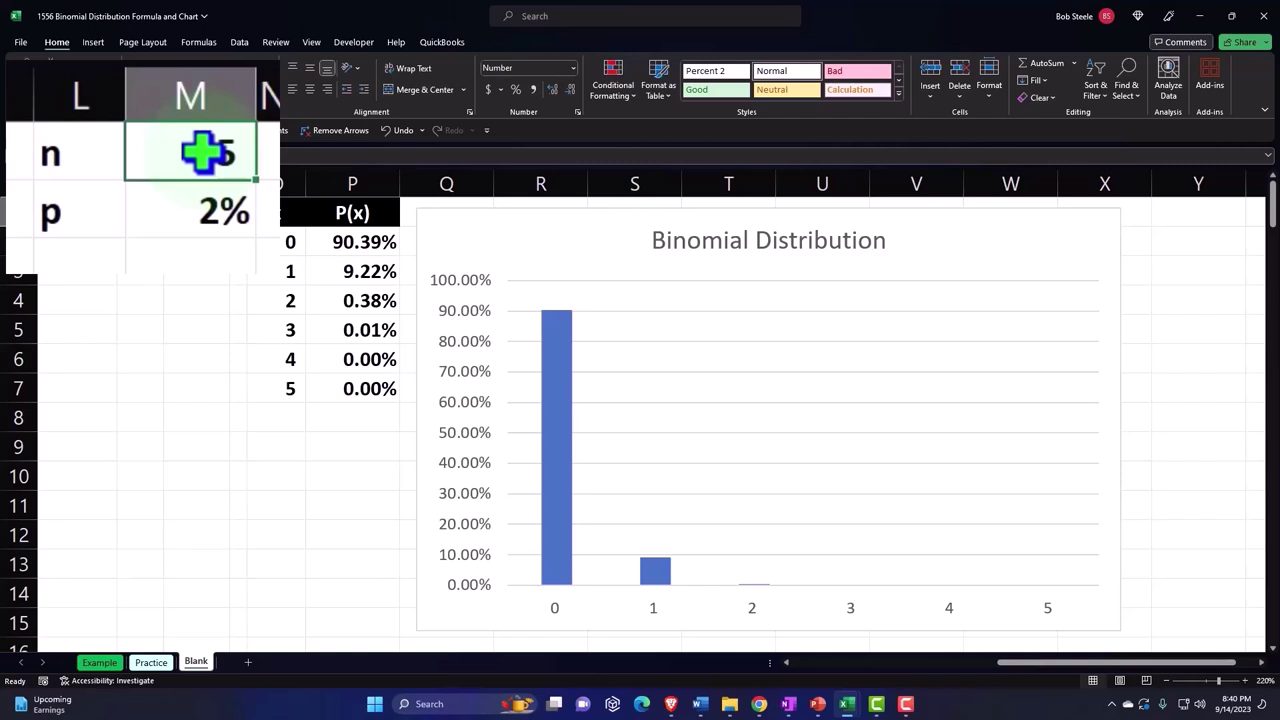
{"action": "type", "text": "10"}
{"action": "key", "text": "Return"}
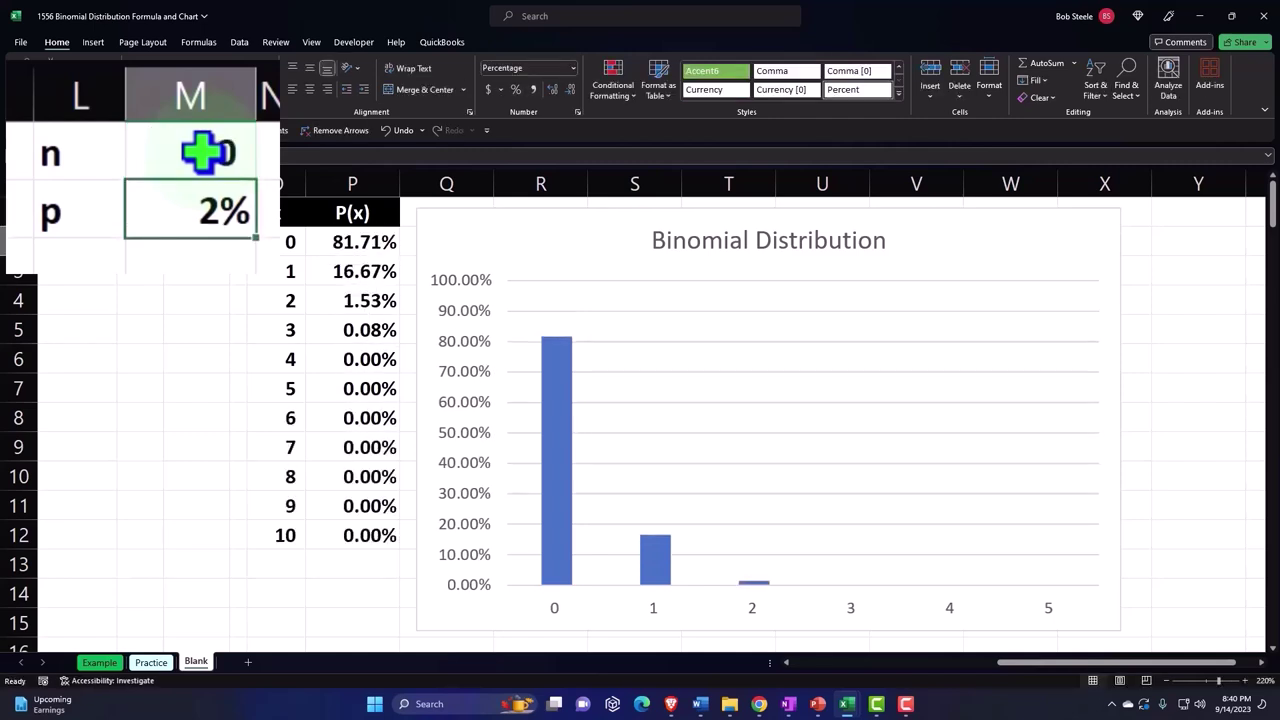
{"action": "left_click", "coordinate": [205, 152]}
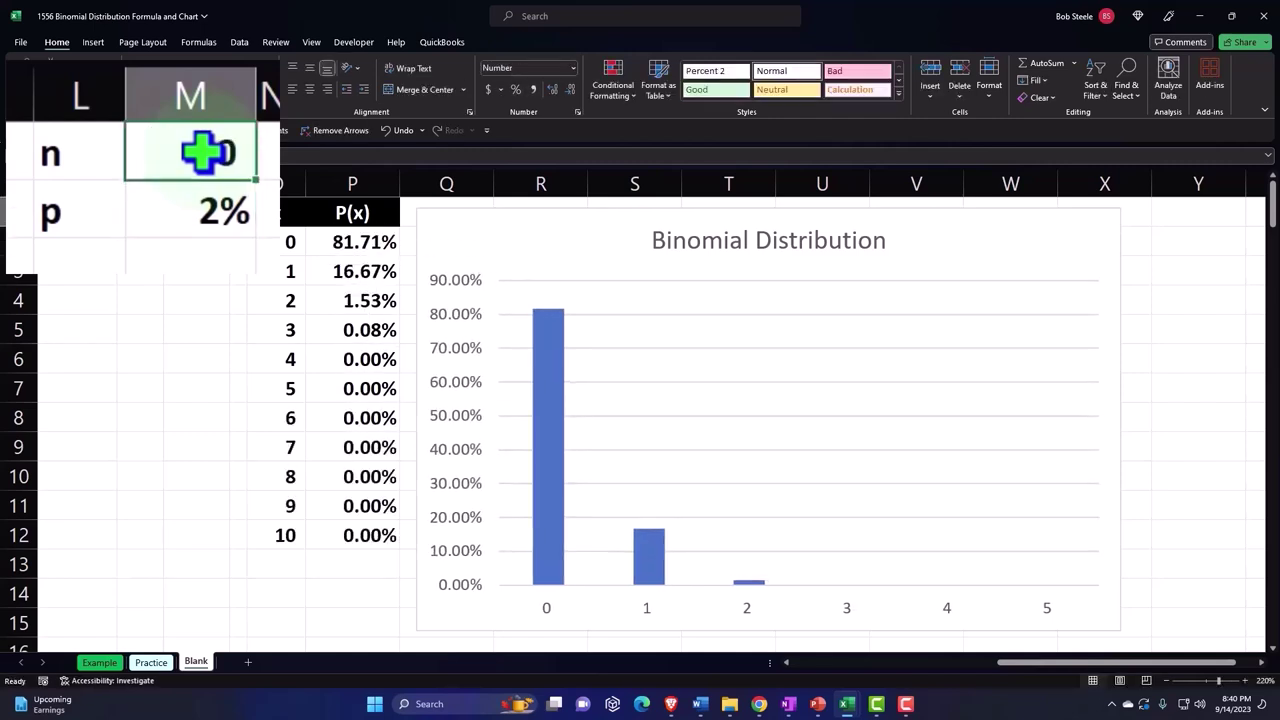
{"action": "type", "text": "20"}
{"action": "key", "text": "Return"}
{"action": "left_click", "coordinate": [203, 152]}
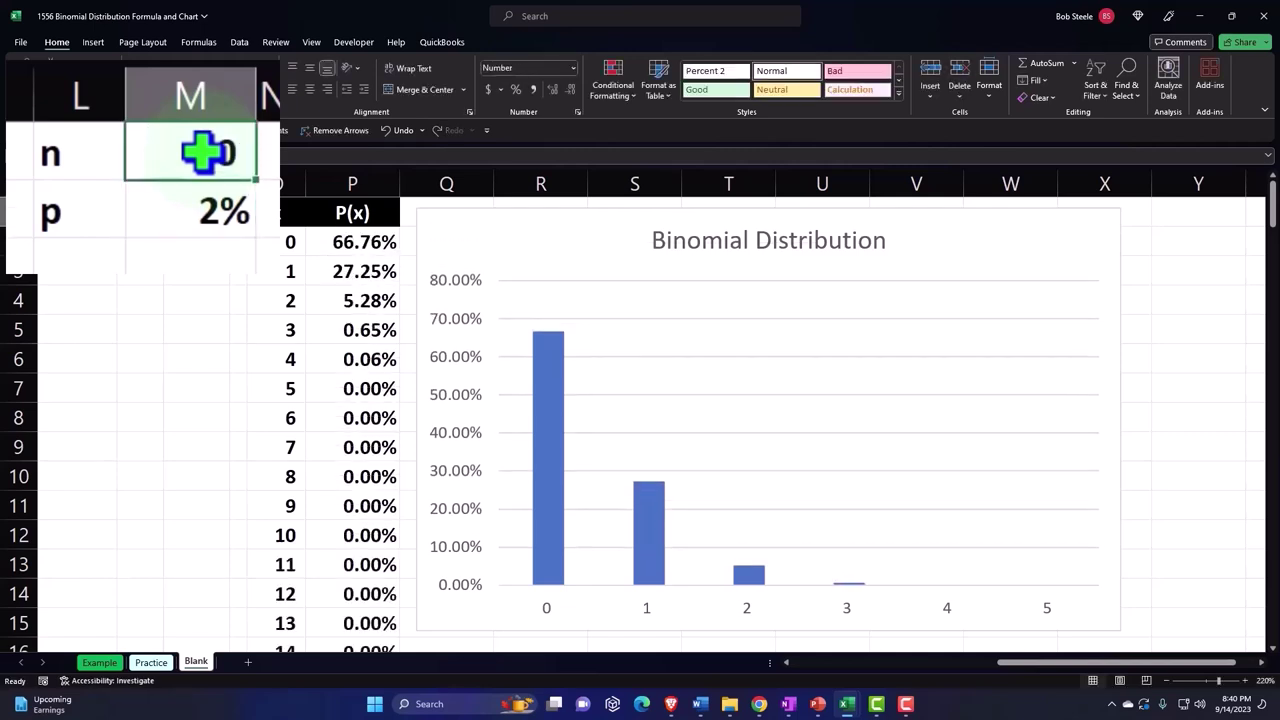
{"action": "type", "text": "50"}
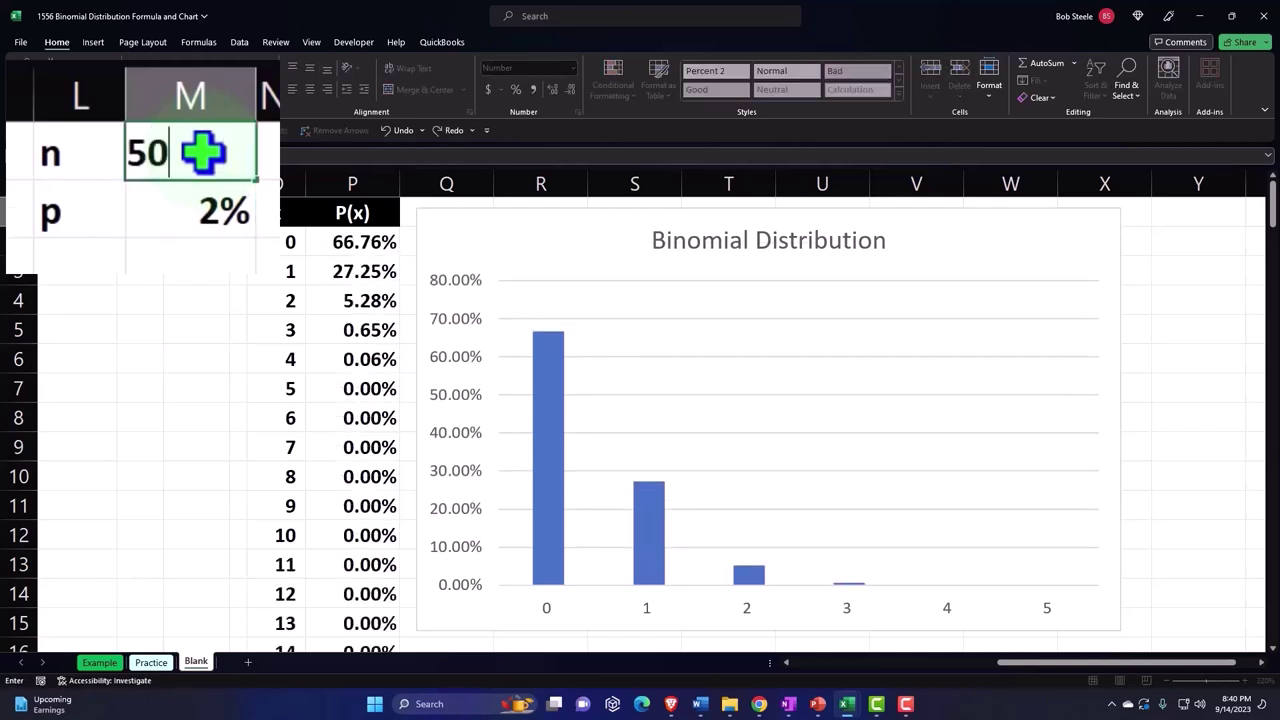
{"action": "key", "text": "Return"}
- Set n to 150, then back to 5
{"action": "left_click", "coordinate": [203, 152]}
{"action": "type", "text": "150"}
{"action": "key", "text": "Return"}
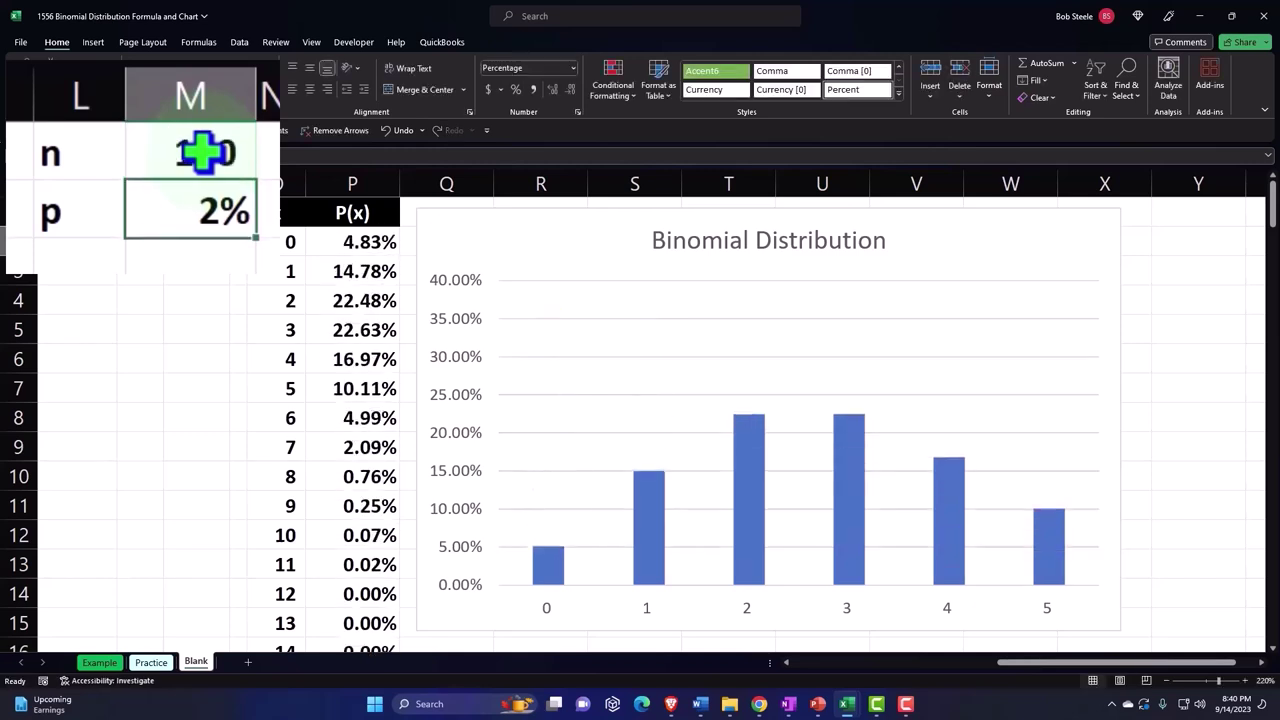
{"action": "left_click", "coordinate": [203, 152]}
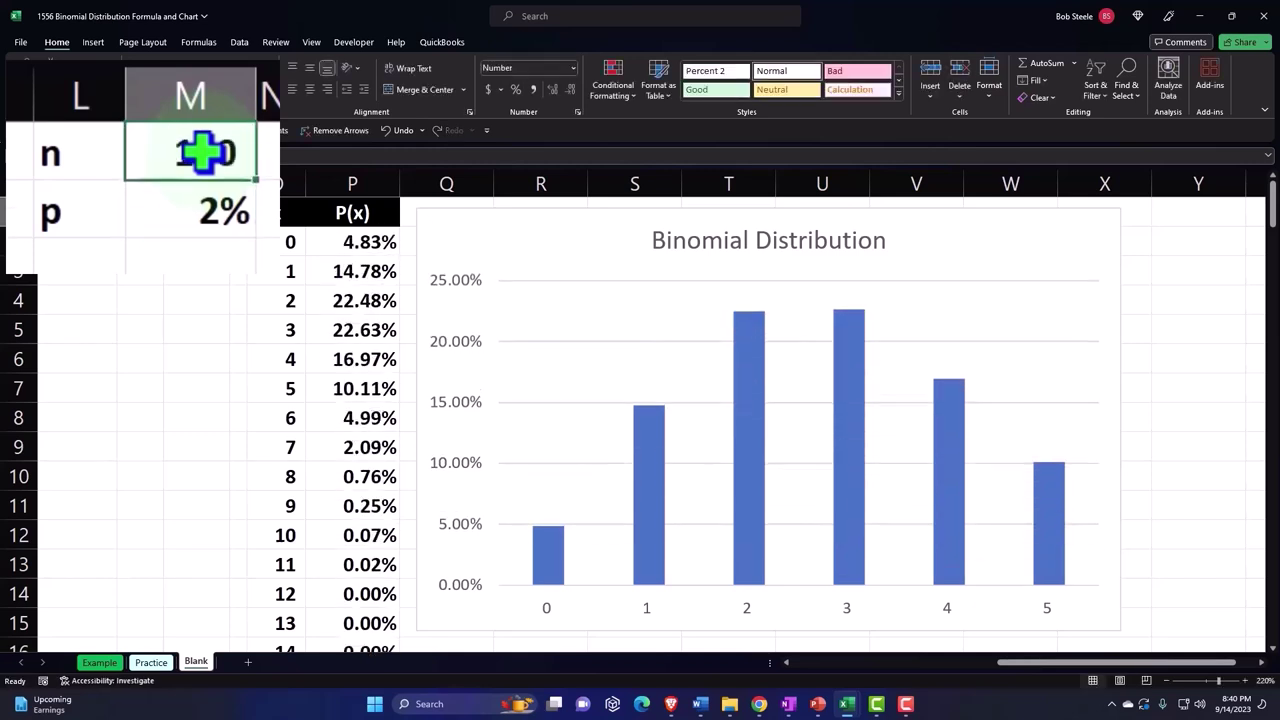
{"action": "type", "text": "5"}
{"action": "key", "text": "Return"}
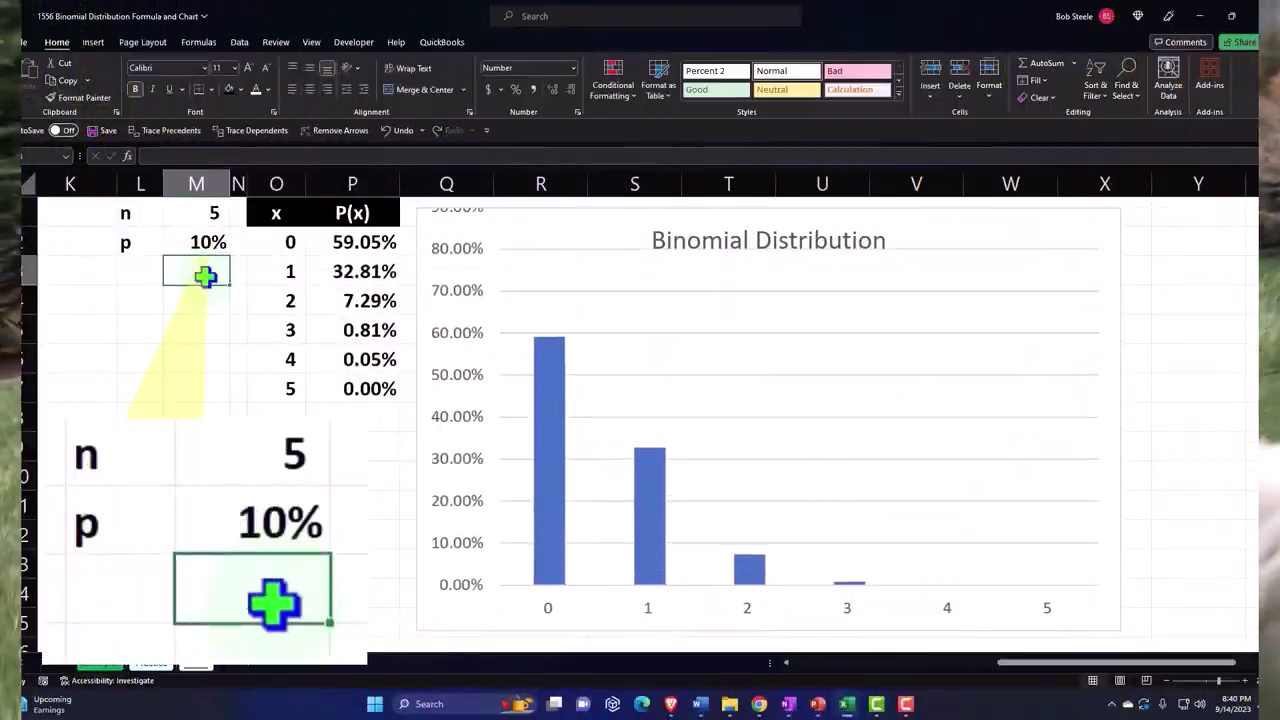
- Change p in M2 to 20%, then 30%, then 50%
{"action": "key", "text": "Up"}
{"action": "key", "text": "BackSpace"}
{"action": "key", "text": "BackSpace"}
{"action": "key", "text": "BackSpace"}
{"action": "type", "text": "20%"}
{"action": "key", "text": "Return"}
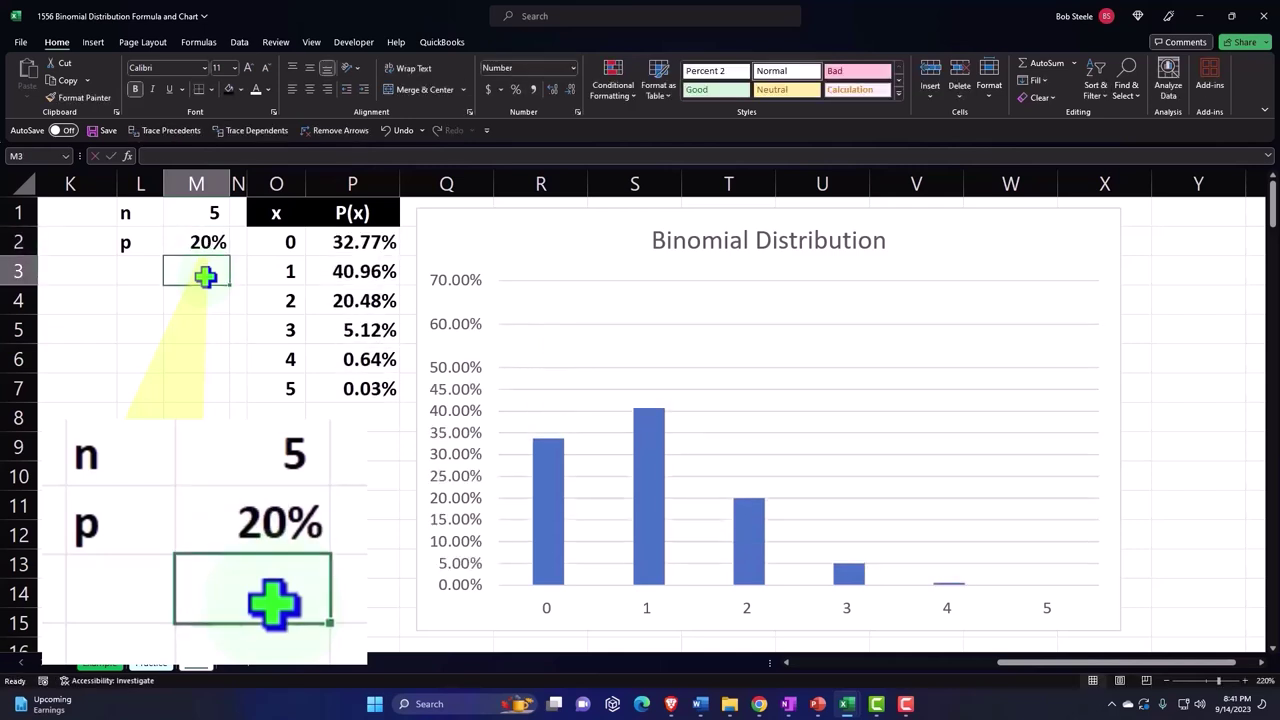
{"action": "key", "text": "Up"}
{"action": "type", "text": "30%"}
{"action": "key", "text": "Return"}
{"action": "key", "text": "Up"}
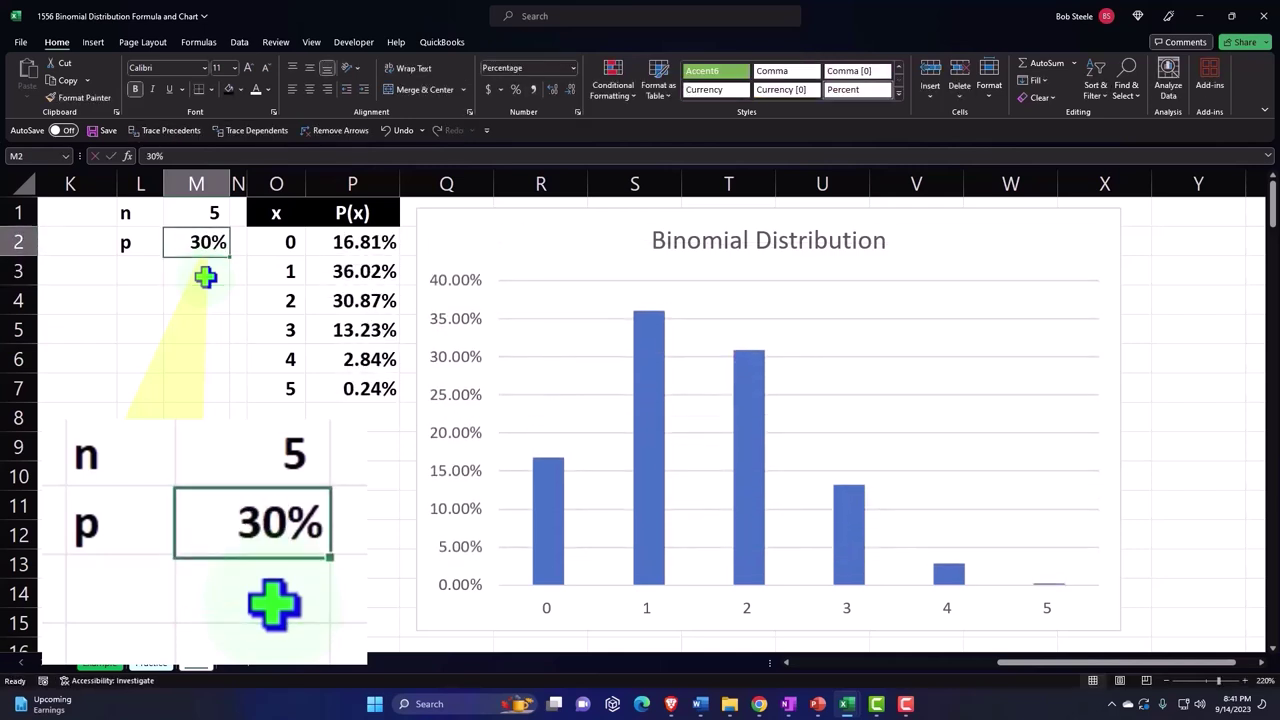
{"action": "type", "text": "50%"}
{"action": "key", "text": "Return"}
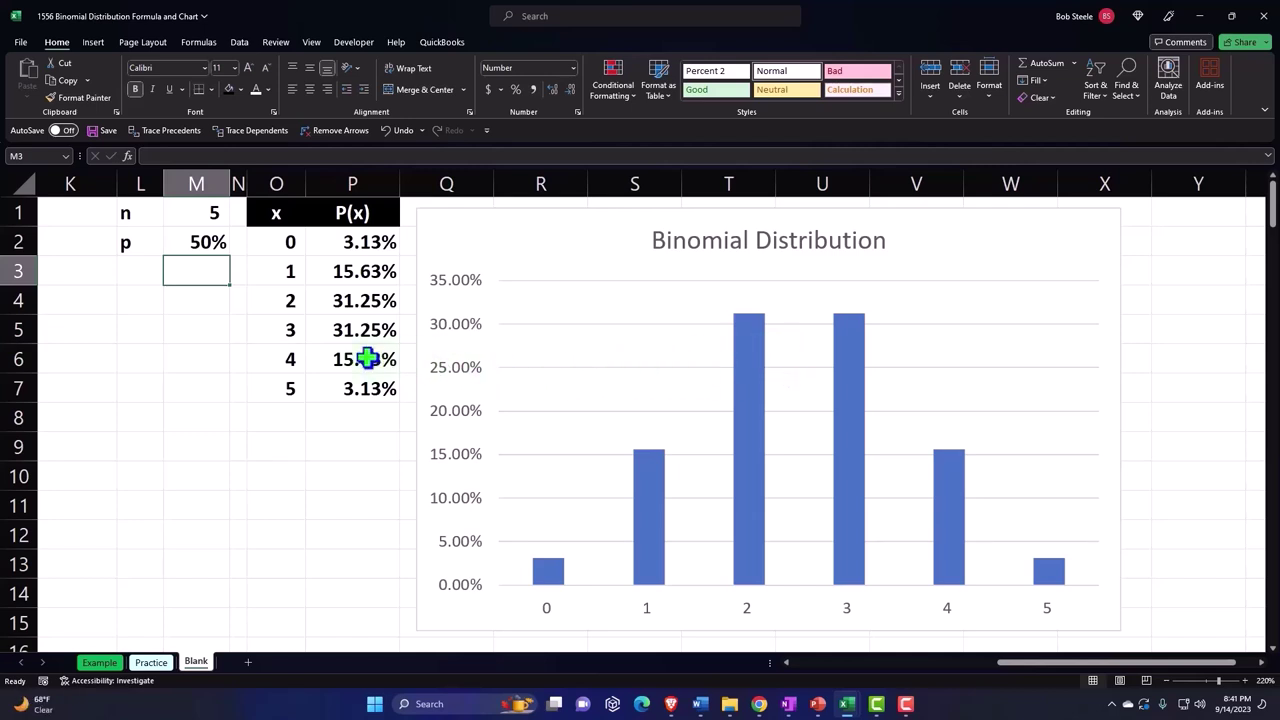
- Set n in M1 to 0, leaving a single 100% bar at x = 0
{"action": "left_click", "coordinate": [200, 220]}
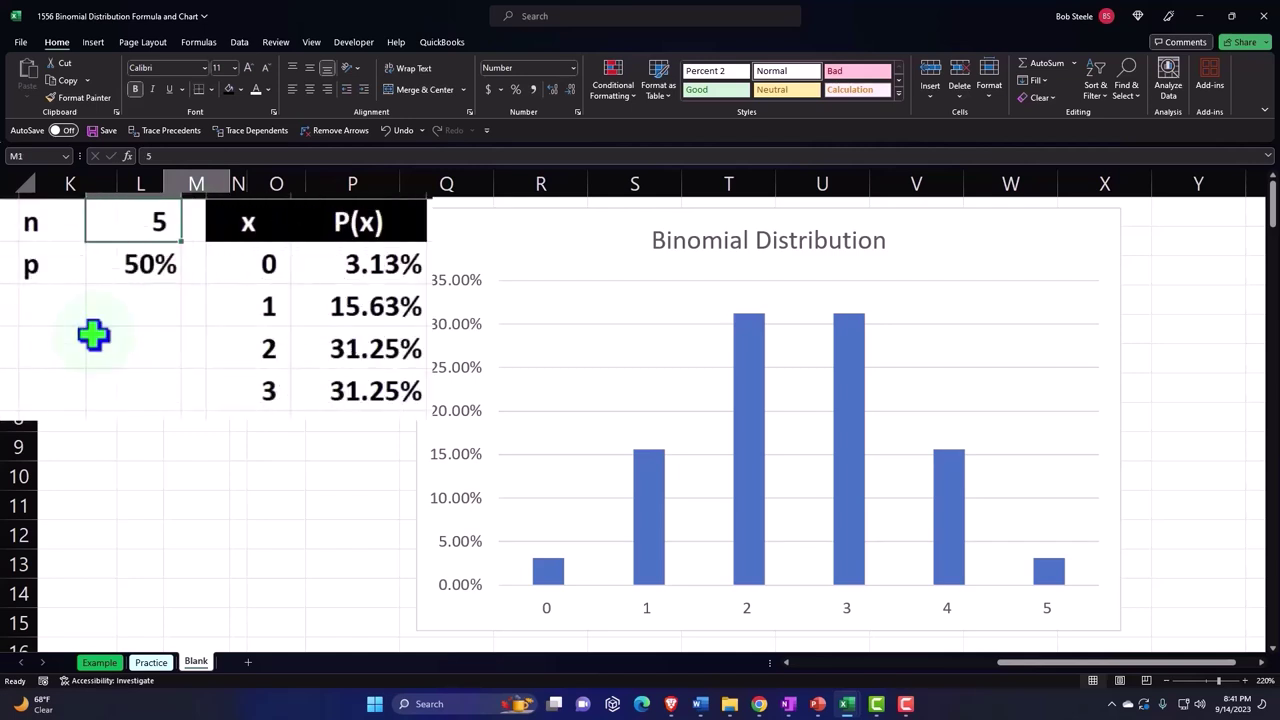
{"action": "key", "text": "BackSpace"}
{"action": "type", "text": "0"}
{"action": "key", "text": "Return"}
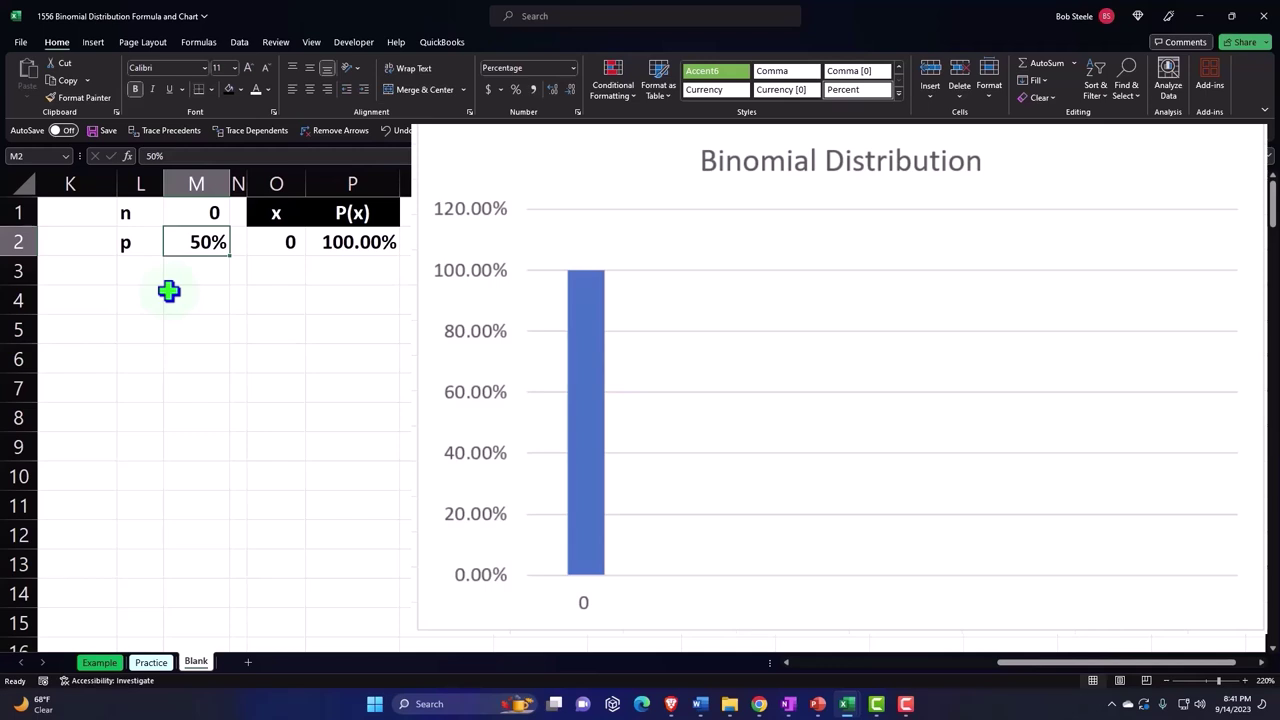
- Move between the input and x-value cells, then set n in M1 to 1
{"action": "key", "text": "Left"}
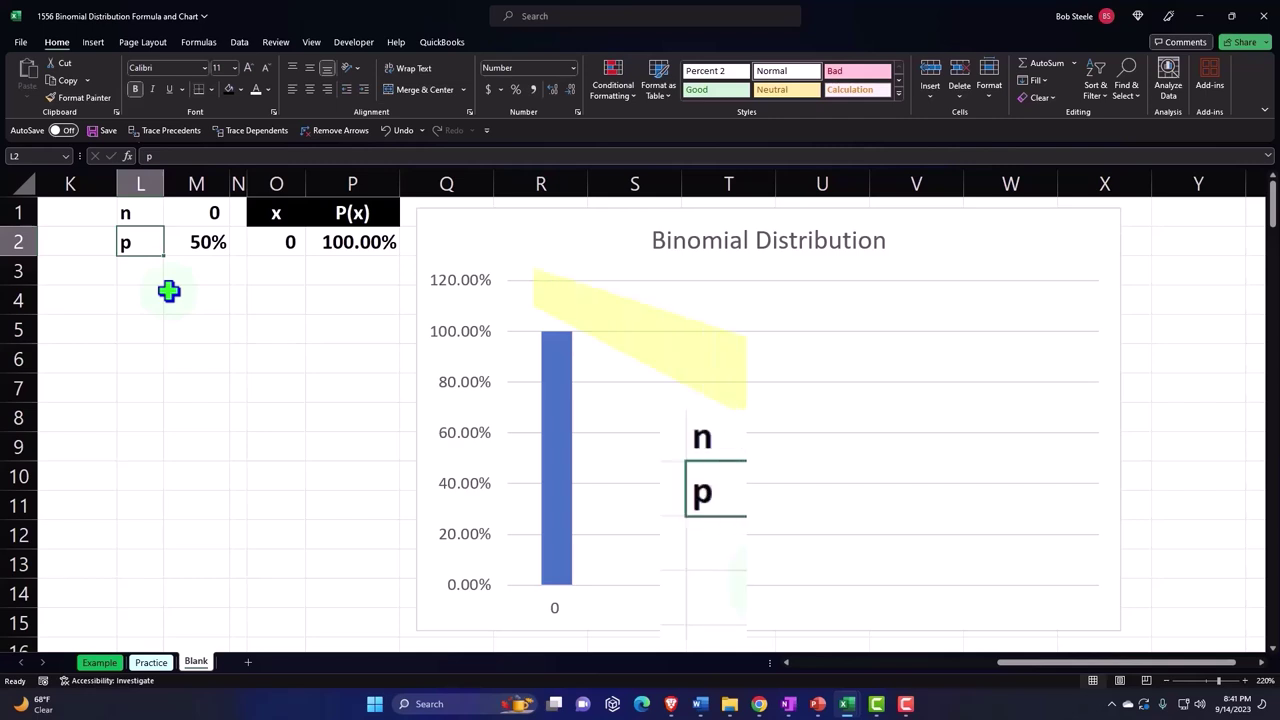
{"action": "key", "text": "Up"}
{"action": "key", "text": "Right"}
{"action": "key", "text": "Down"}
{"action": "key", "text": "Right"}
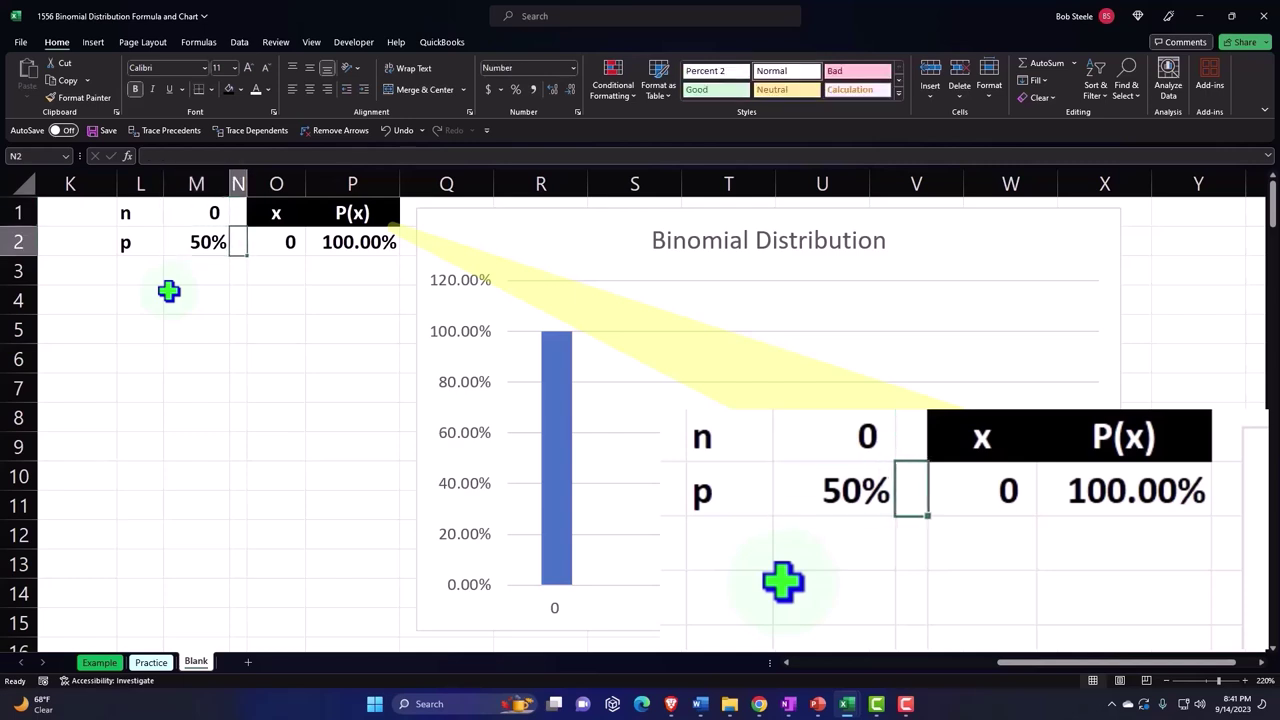
{"action": "key", "text": "Right"}
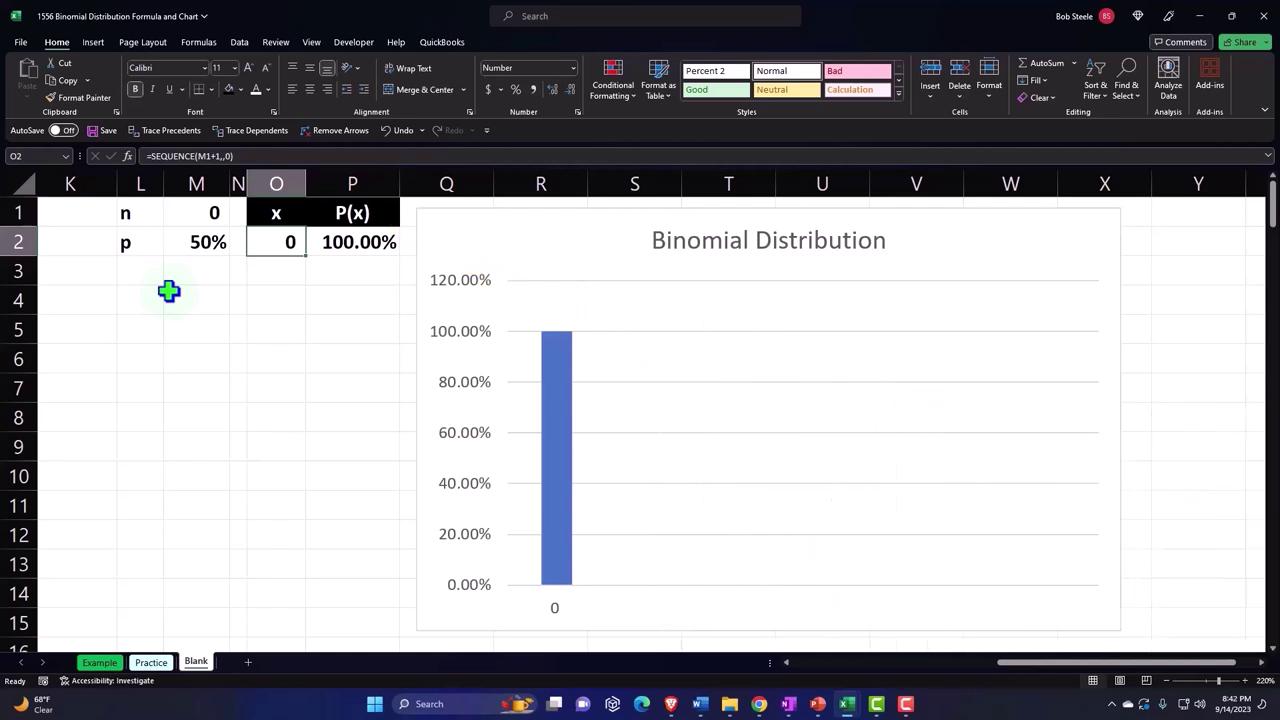
{"action": "key", "text": "Left"}
{"action": "key", "text": "Left"}
{"action": "key", "text": "Up"}
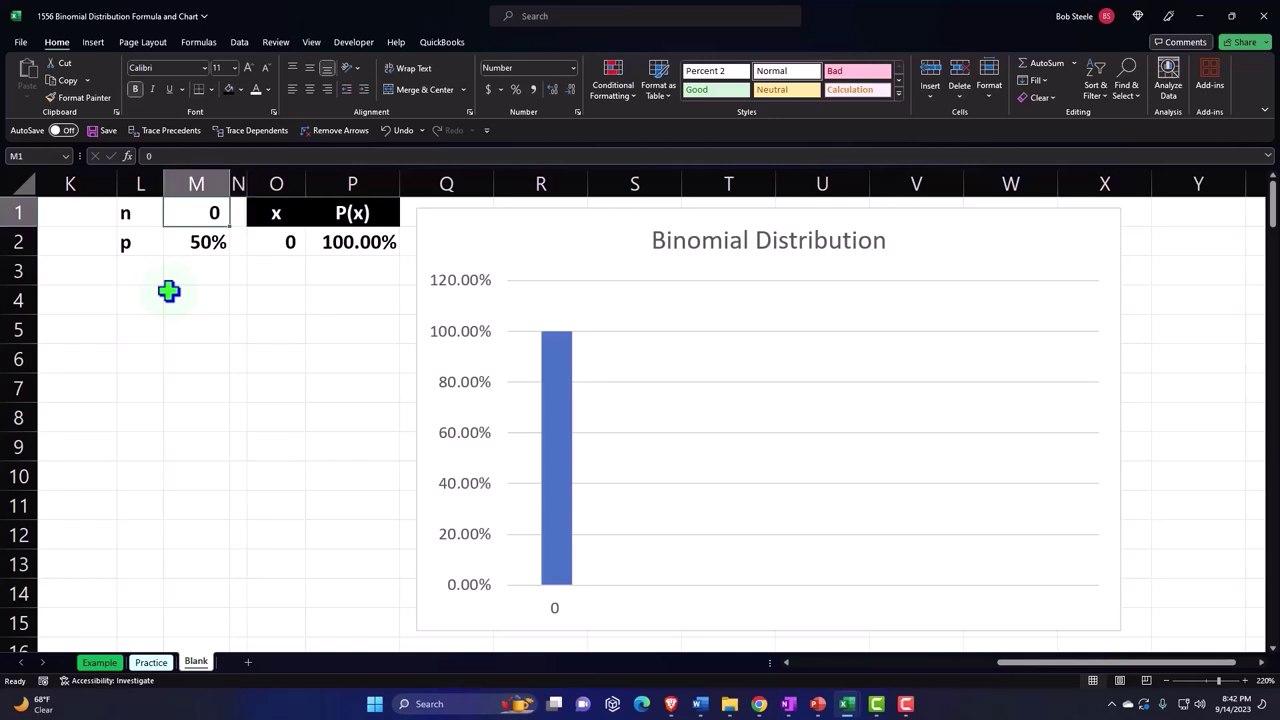
{"action": "type", "text": "1"}
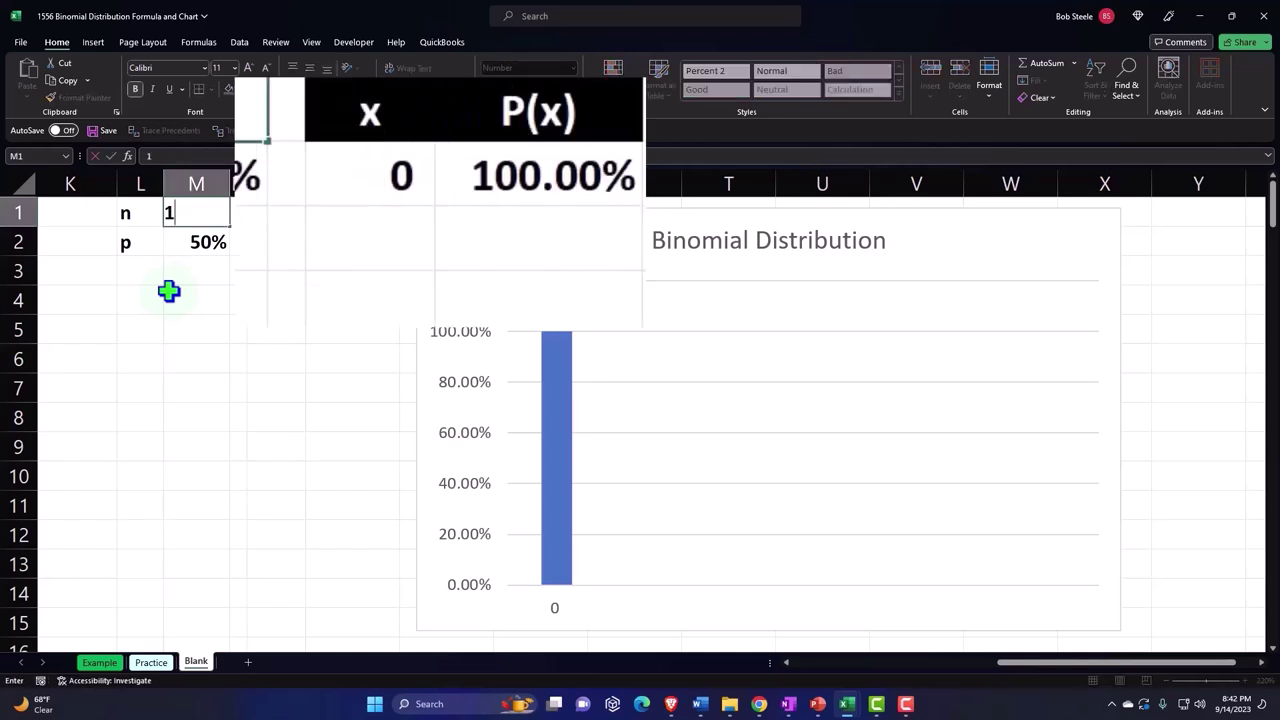
{"action": "key", "text": "Return"}
- Select the x values 0 and 1 to check them, then set n to 2
{"action": "key", "text": "Right"}
{"action": "key", "text": "shift+Down"}
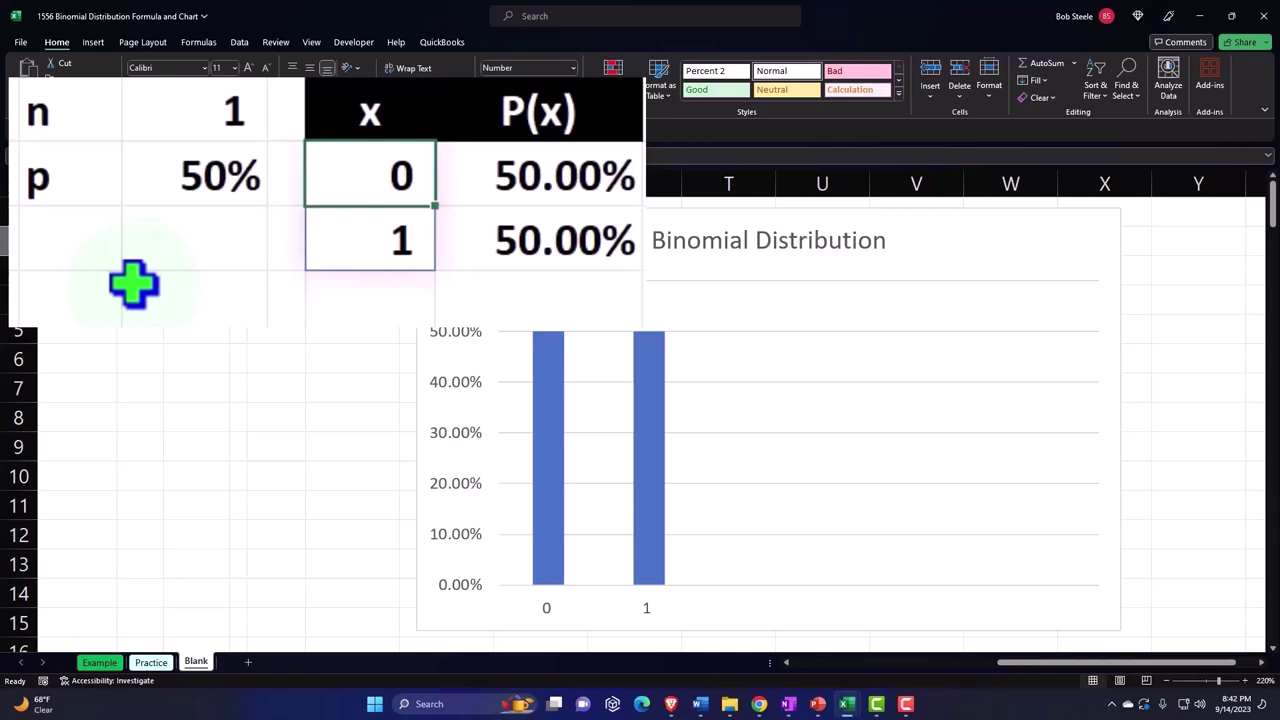
{"action": "key", "text": "Down"}
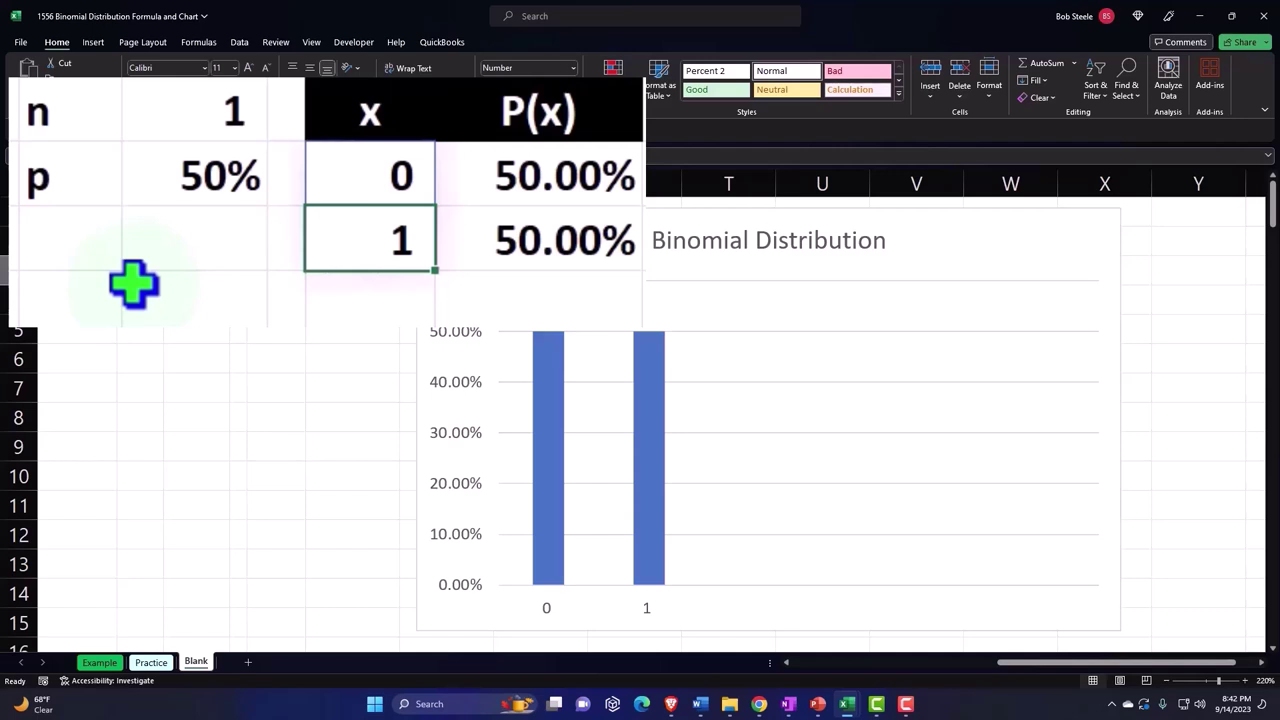
{"action": "key", "text": "Left"}
{"action": "key", "text": "Up"}
{"action": "key", "text": "Up"}
{"action": "key", "text": "Left"}
{"action": "type", "text": "2"}
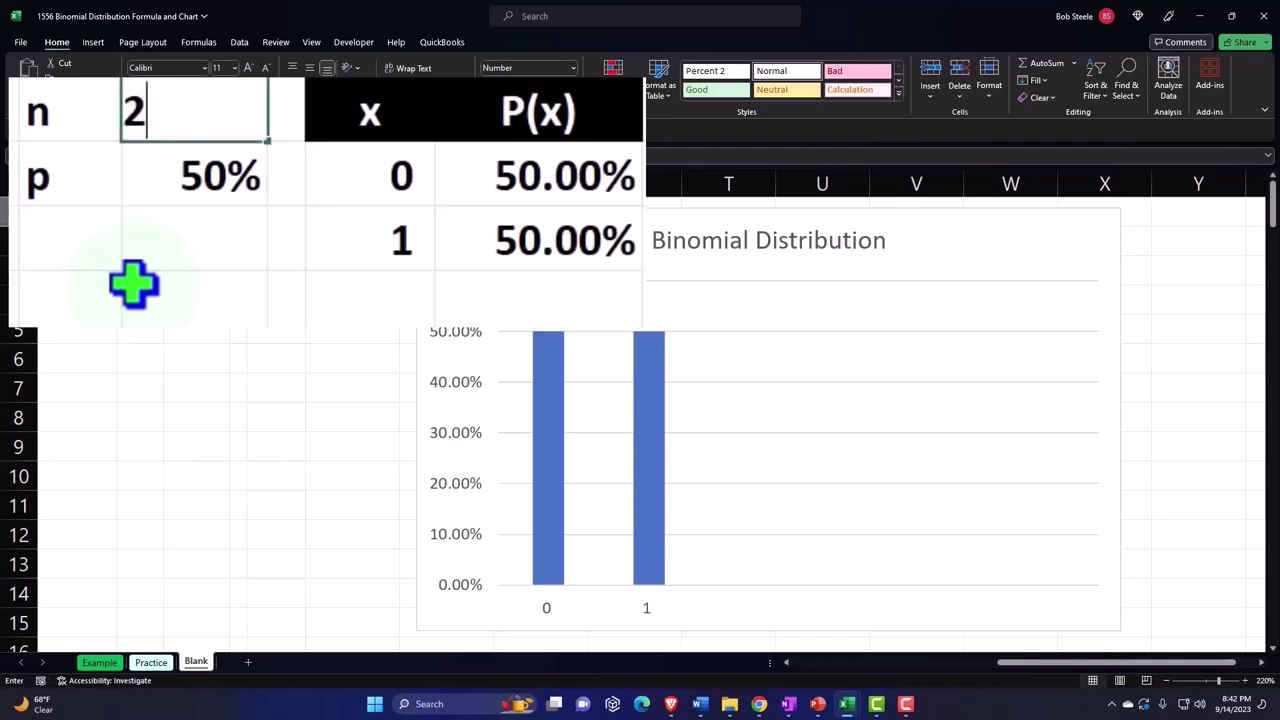
{"action": "key", "text": "Return"}
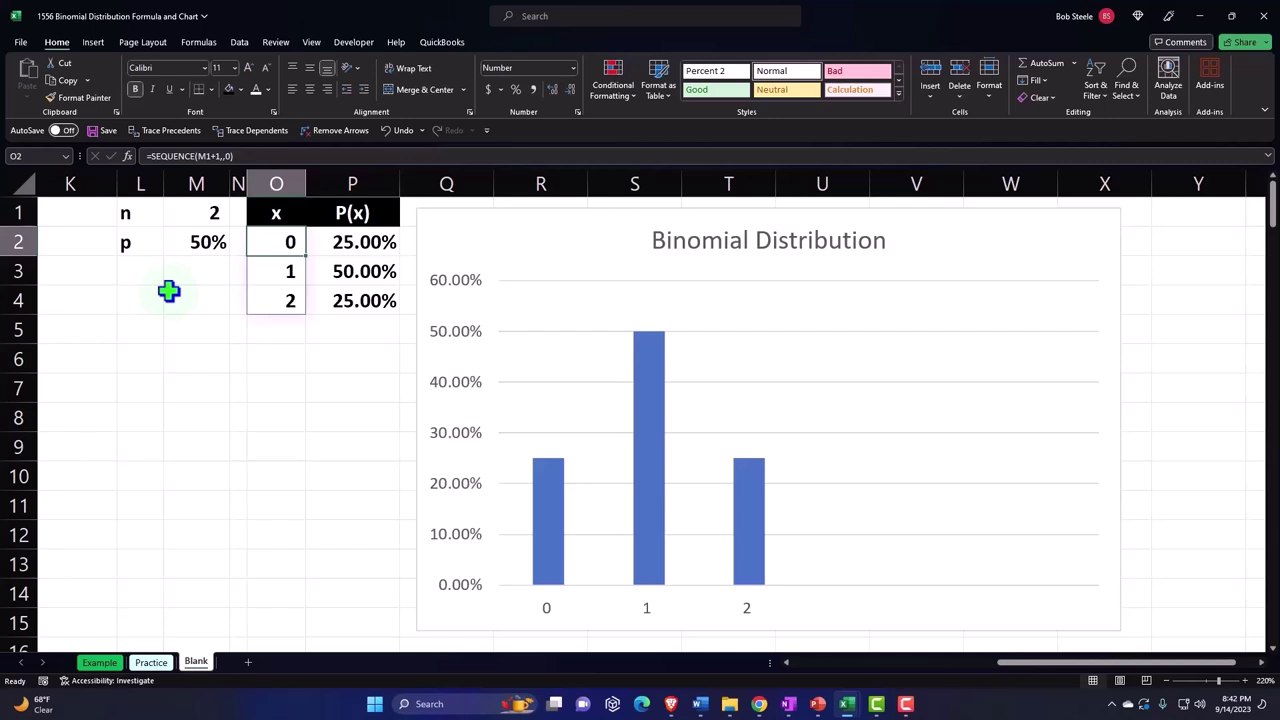
- Check the x = 1 and x = 2 cells, then set n to 3
{"action": "key", "text": "Down"}
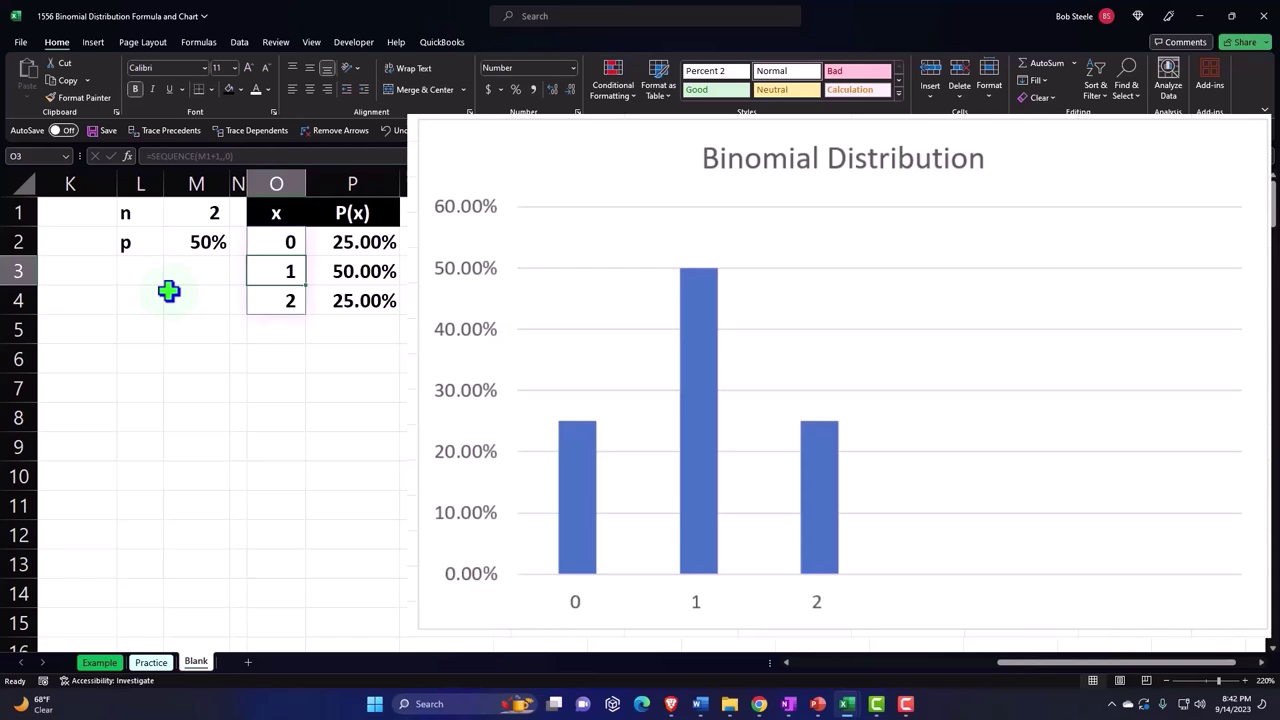
{"action": "key", "text": "Down"}
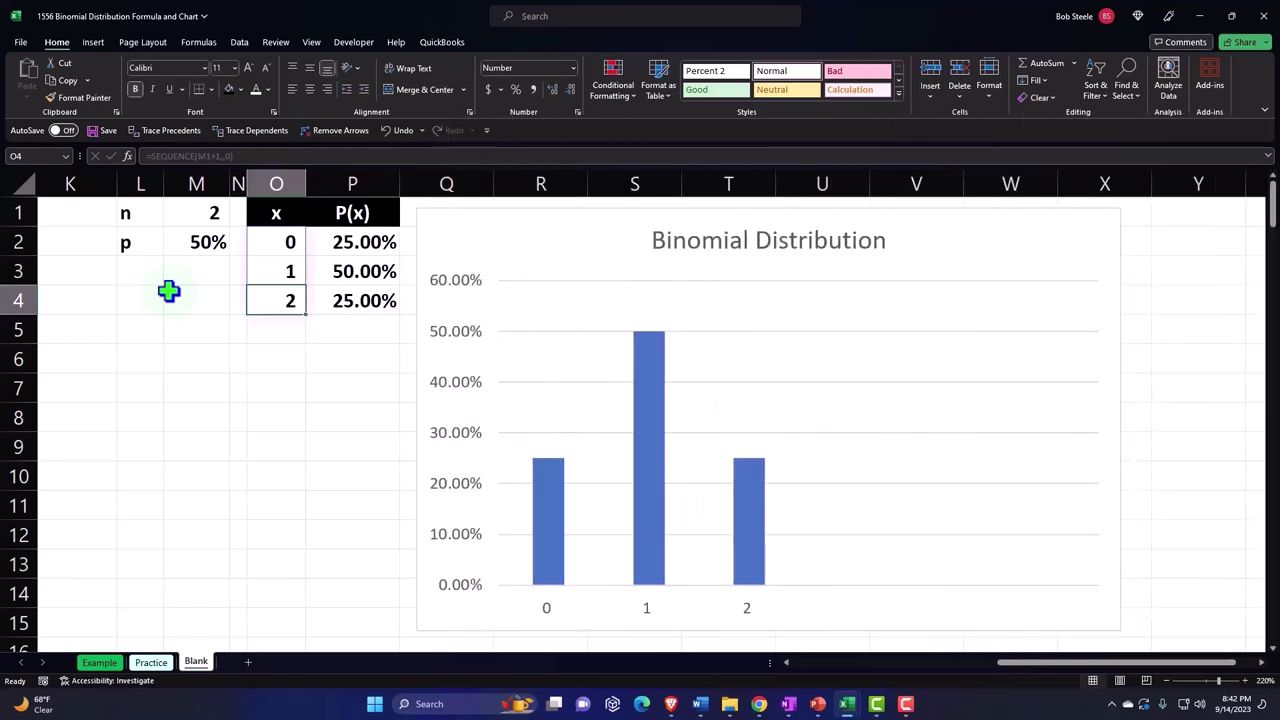
{"action": "key", "text": "Left"}
{"action": "key", "text": "Left"}
{"action": "key", "text": "Up"}
{"action": "key", "text": "Up"}
{"action": "key", "text": "Up"}
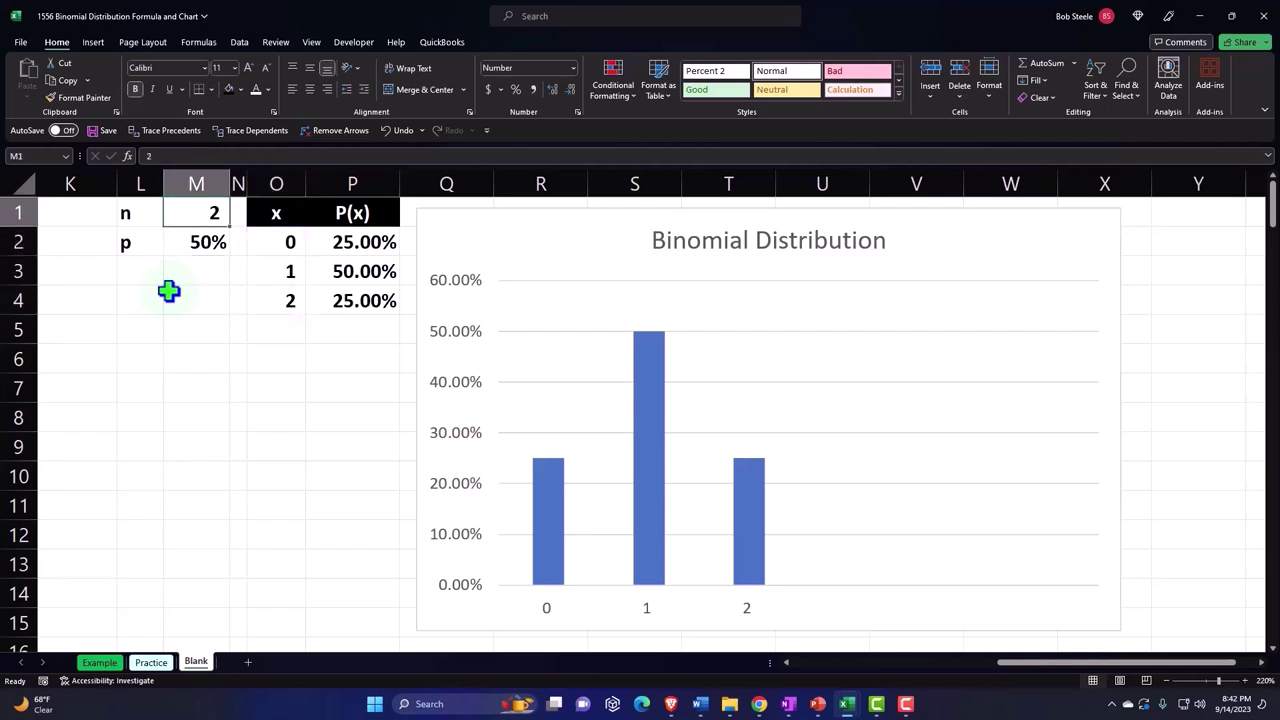
{"action": "type", "text": "3"}
{"action": "key", "text": "Return"}
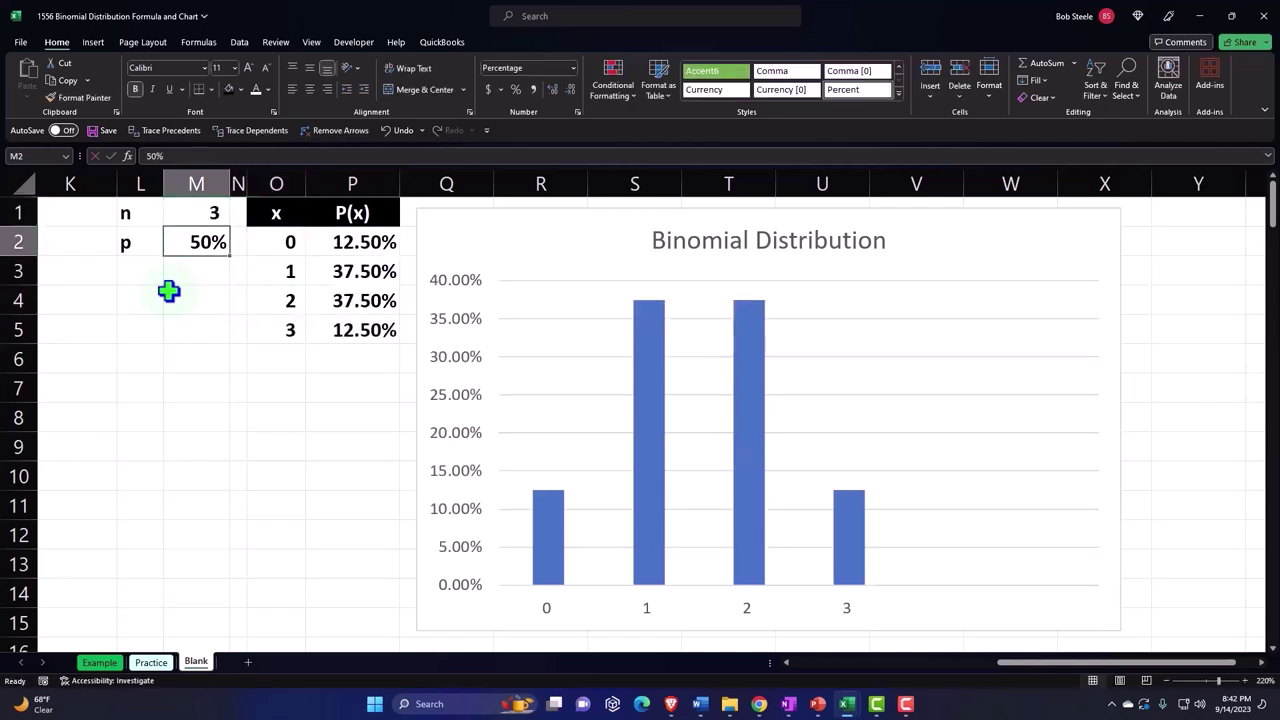
- Review the P(x) formulas for x = 0 through 3, then set n to 4
{"action": "key", "text": "Right"}
{"action": "key", "text": "Right"}
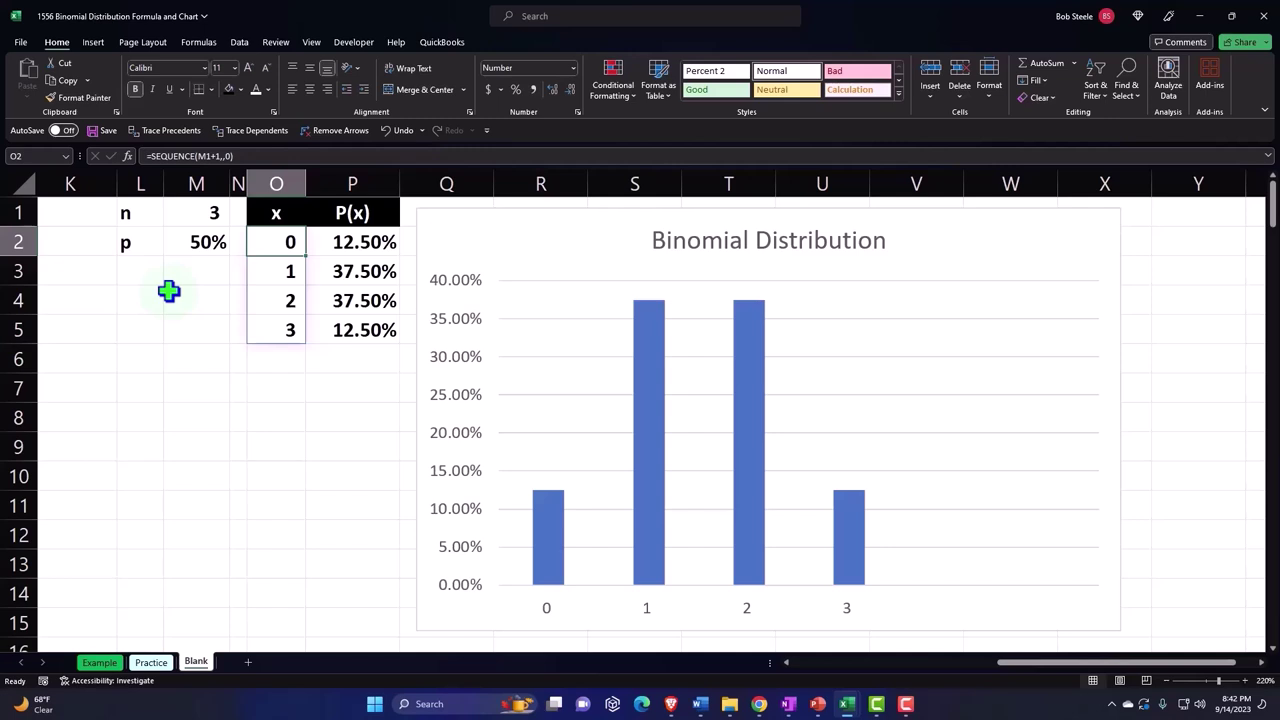
{"action": "key", "text": "Down"}
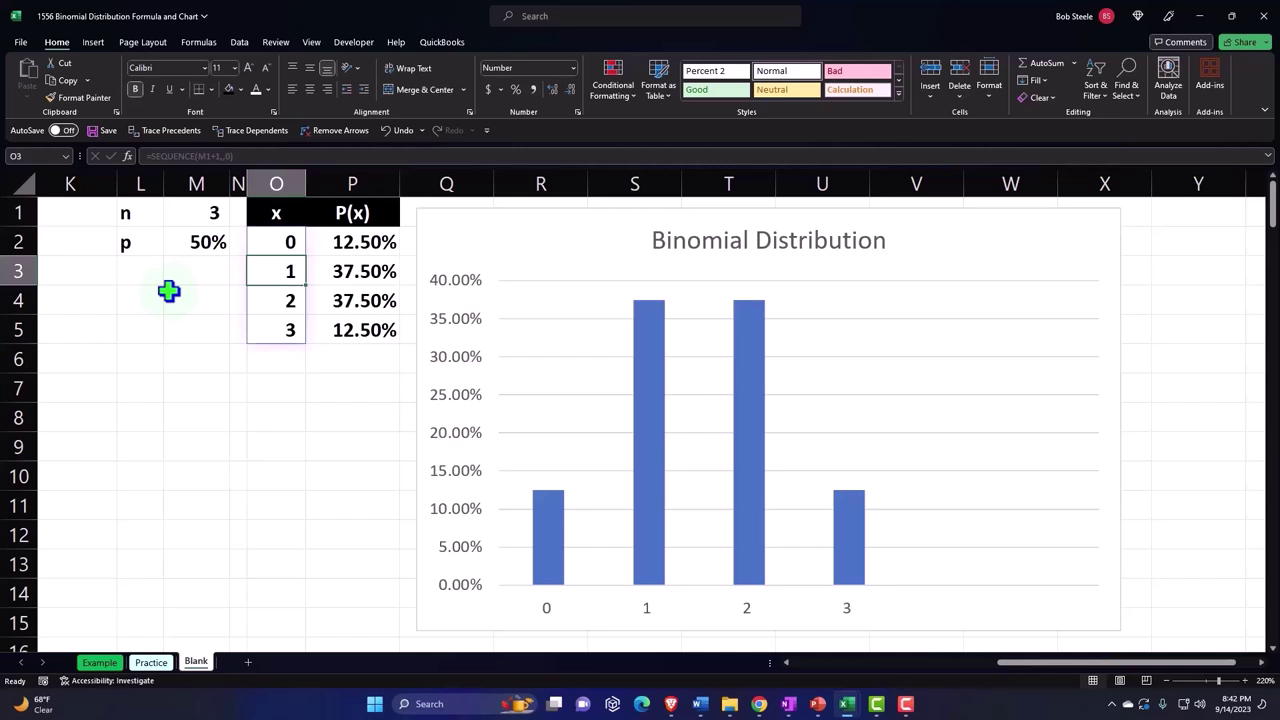
{"action": "key", "text": "Down"}
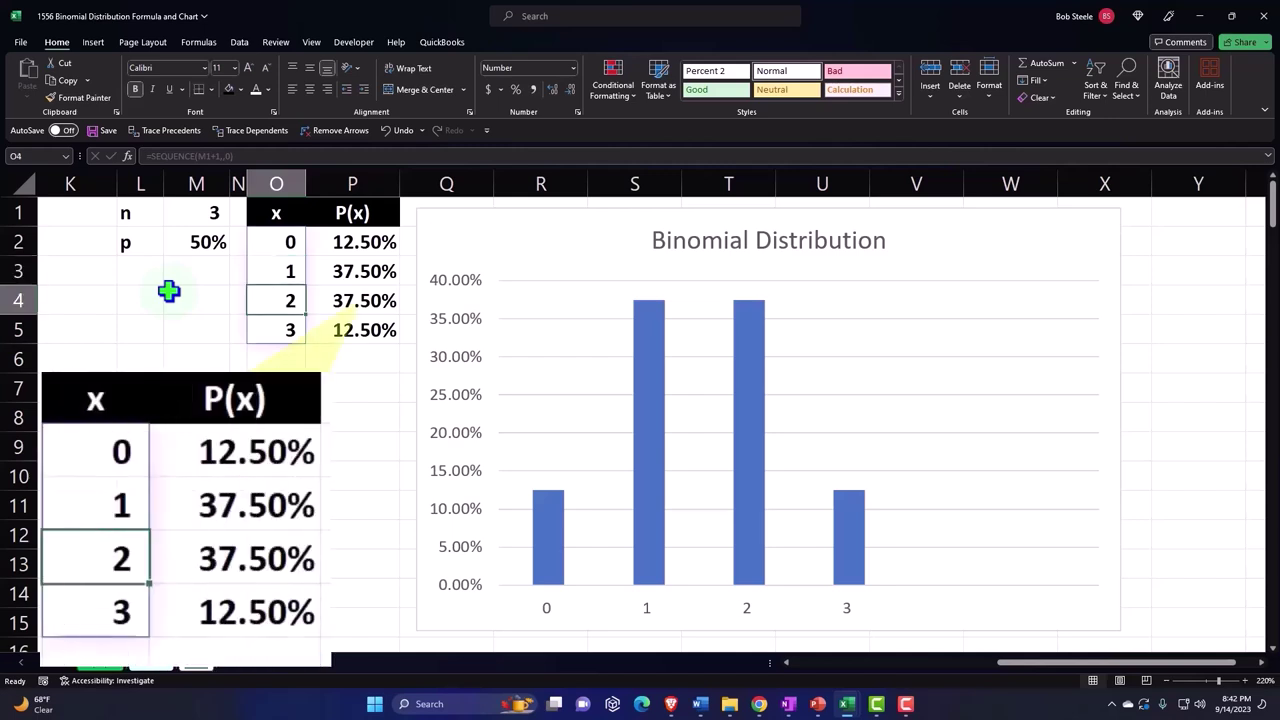
{"action": "key", "text": "Down"}
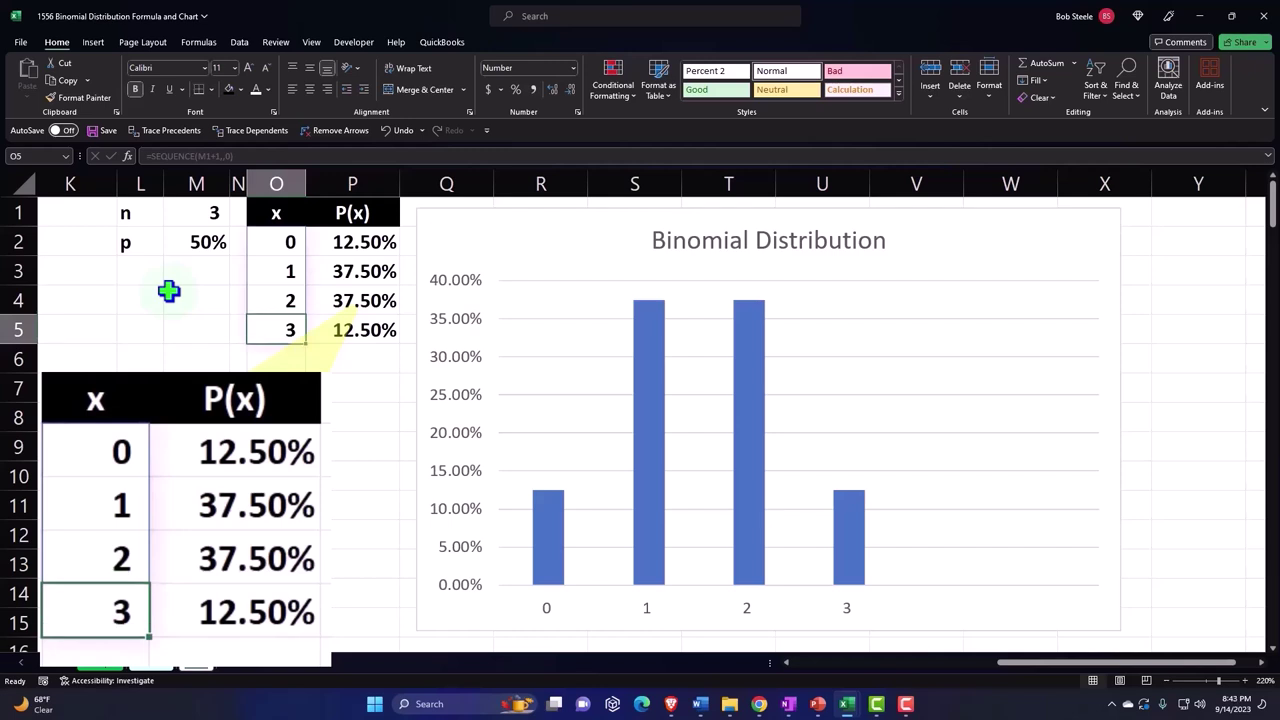
{"action": "key", "text": "Left"}
{"action": "key", "text": "Up"}
{"action": "key", "text": "Up"}
{"action": "key", "text": "Up"}
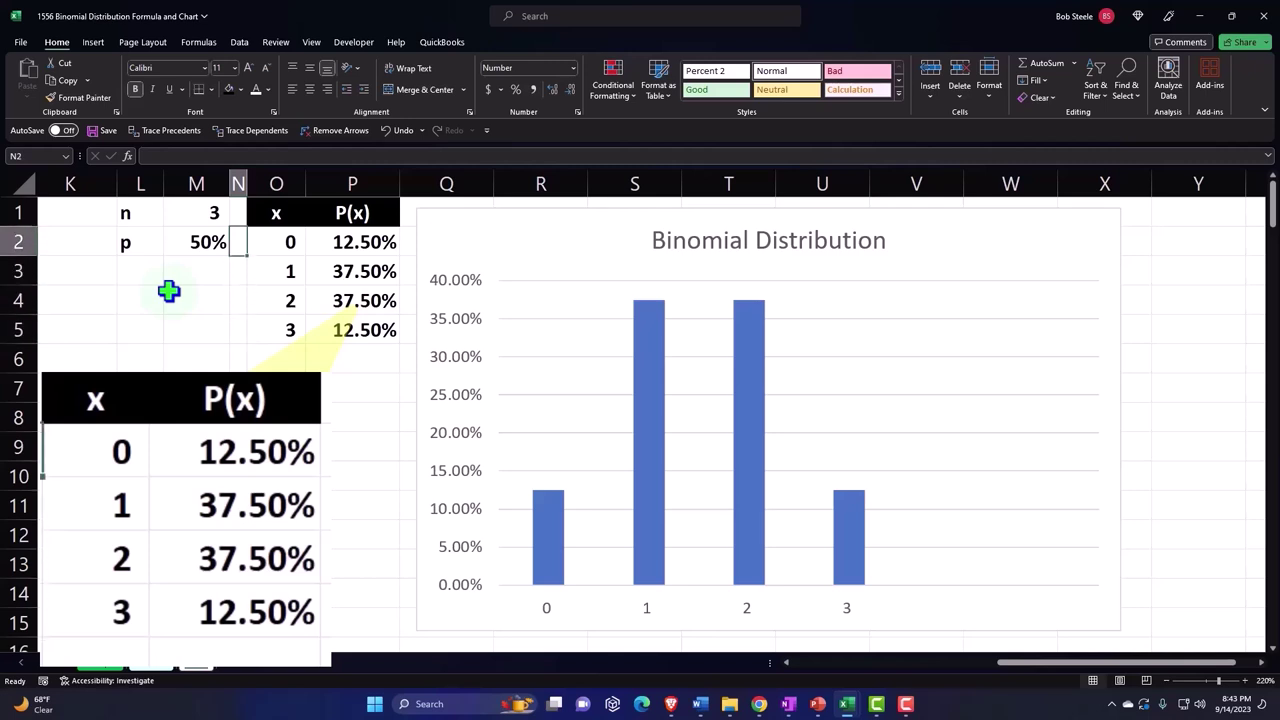
{"action": "key", "text": "Up"}
{"action": "key", "text": "Left"}
{"action": "type", "text": "4"}
{"action": "key", "text": "Return"}
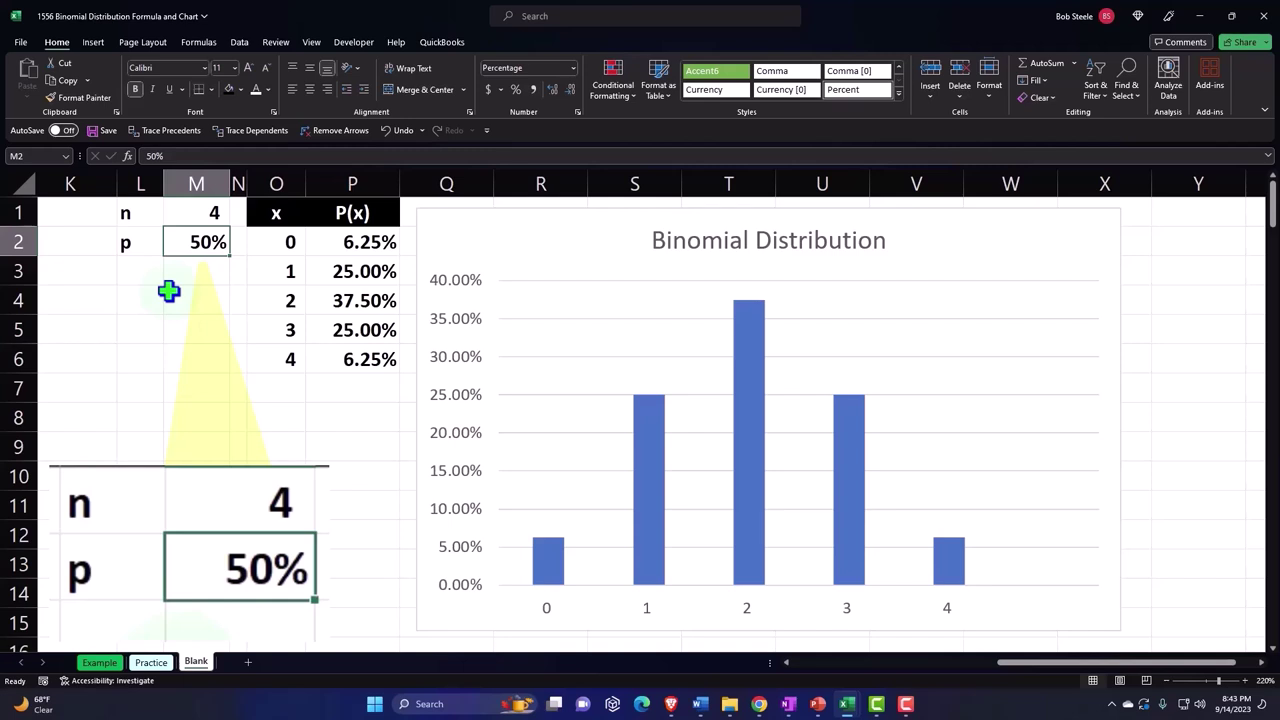
- Set p to 60% and n to 0, then check the single P(x) result
{"action": "type", "text": "60"}
{"action": "key", "text": "Return"}
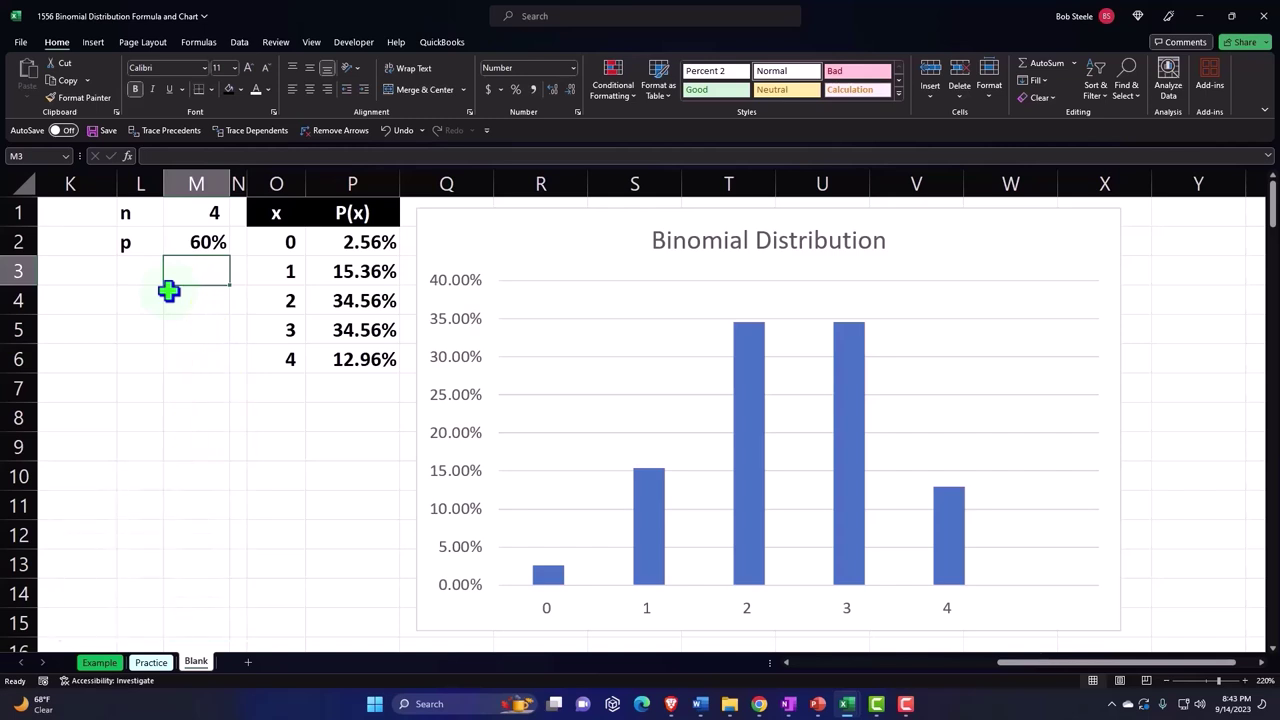
{"action": "key", "text": "Up"}
{"action": "key", "text": "Up"}
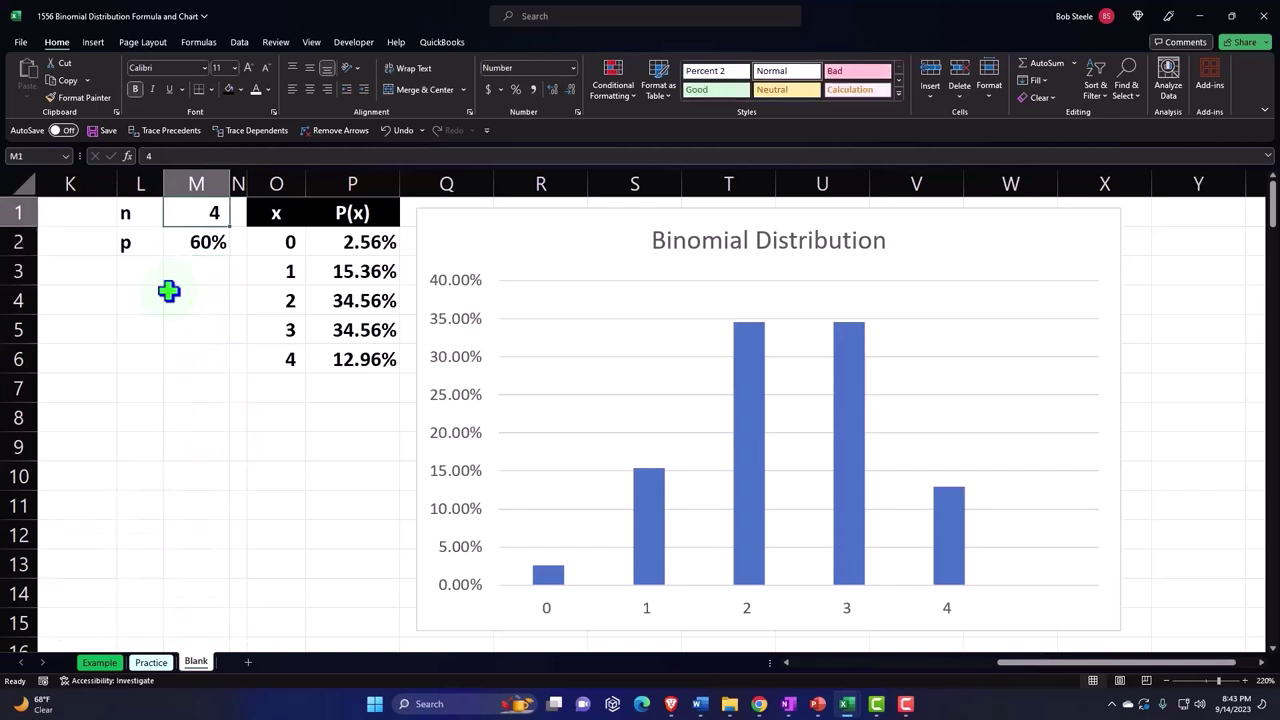
{"action": "type", "text": "0"}
{"action": "key", "text": "Return"}
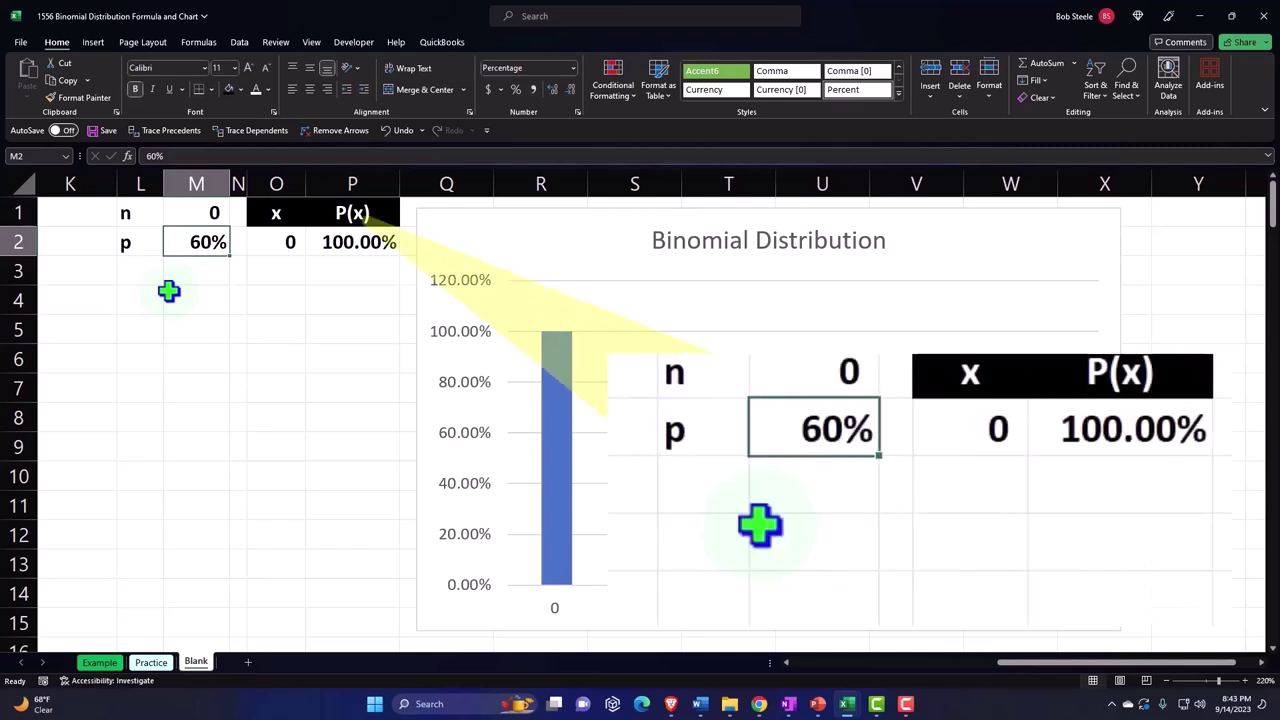
{"action": "key", "text": "Right"}
{"action": "key", "text": "Right"}
{"action": "key", "text": "Right"}
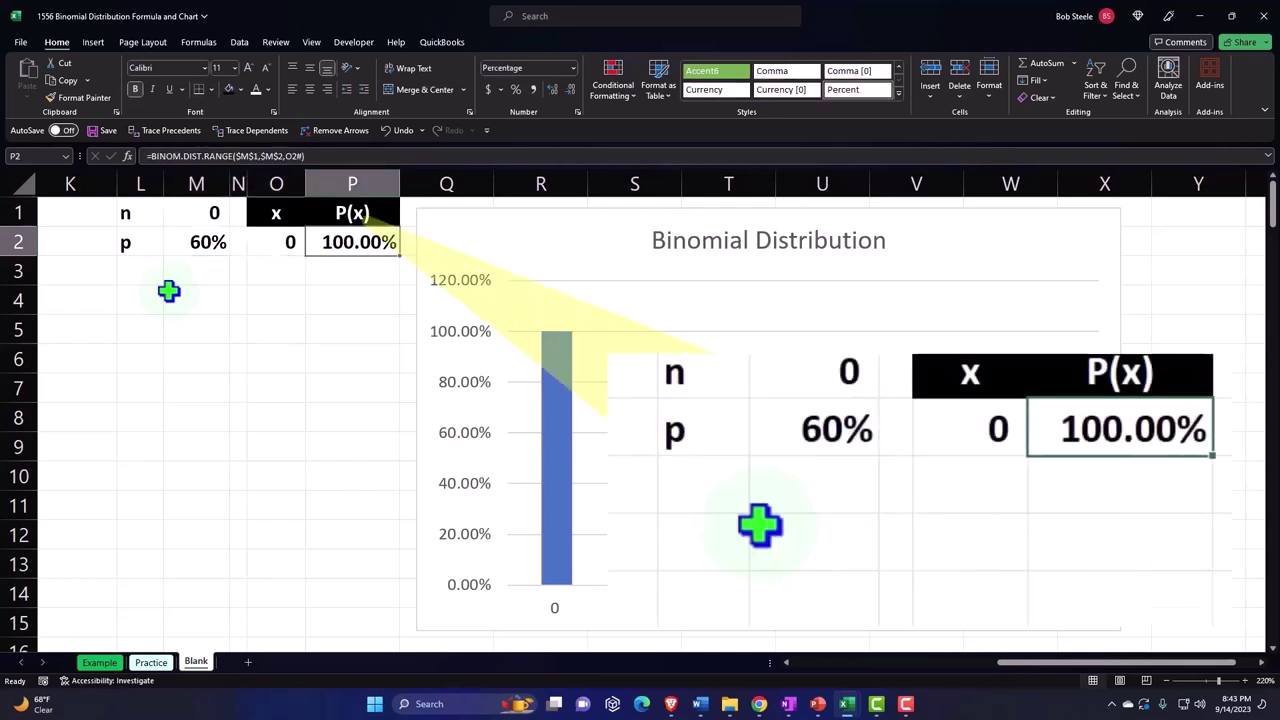
{"action": "key", "text": "Left"}
{"action": "key", "text": "Left"}
{"action": "key", "text": "Left"}
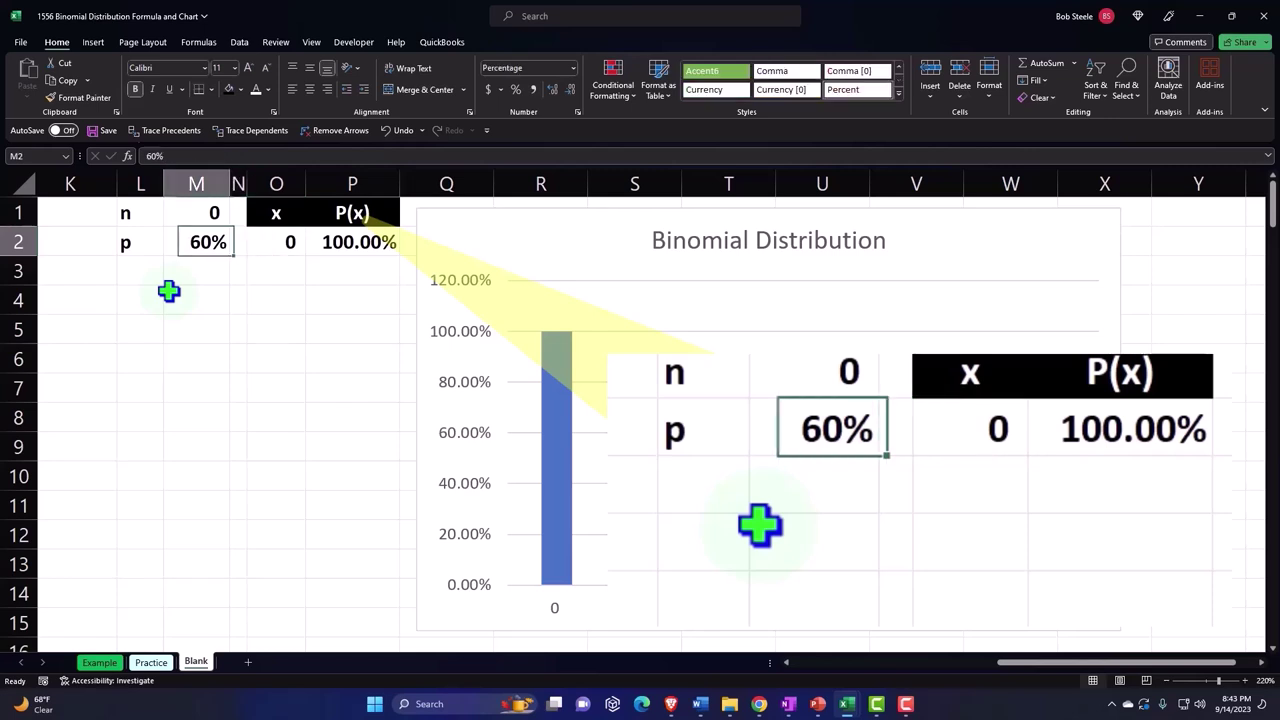
{"action": "key", "text": "Up"}
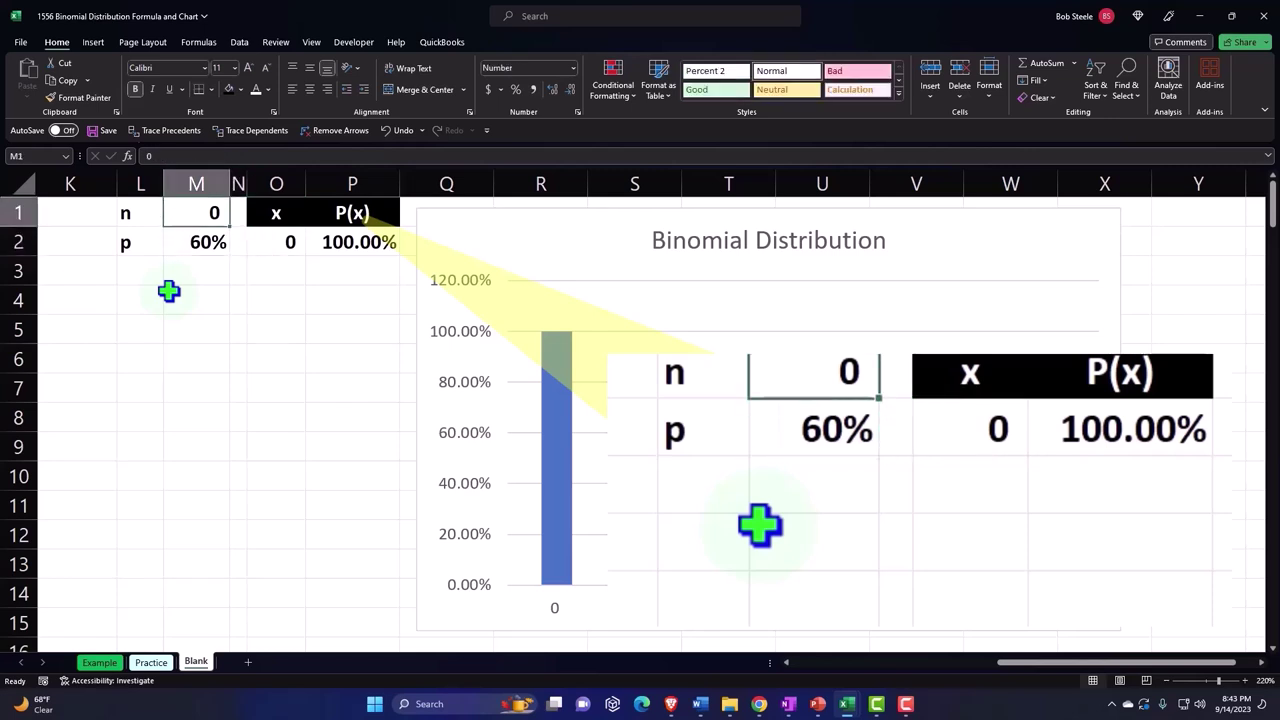
- Set n to 1 and review the two P(x) values
{"action": "type", "text": "1"}
{"action": "key", "text": "Return"}
{"action": "key", "text": "Right"}
{"action": "key", "text": "Right"}
{"action": "key", "text": "Right"}
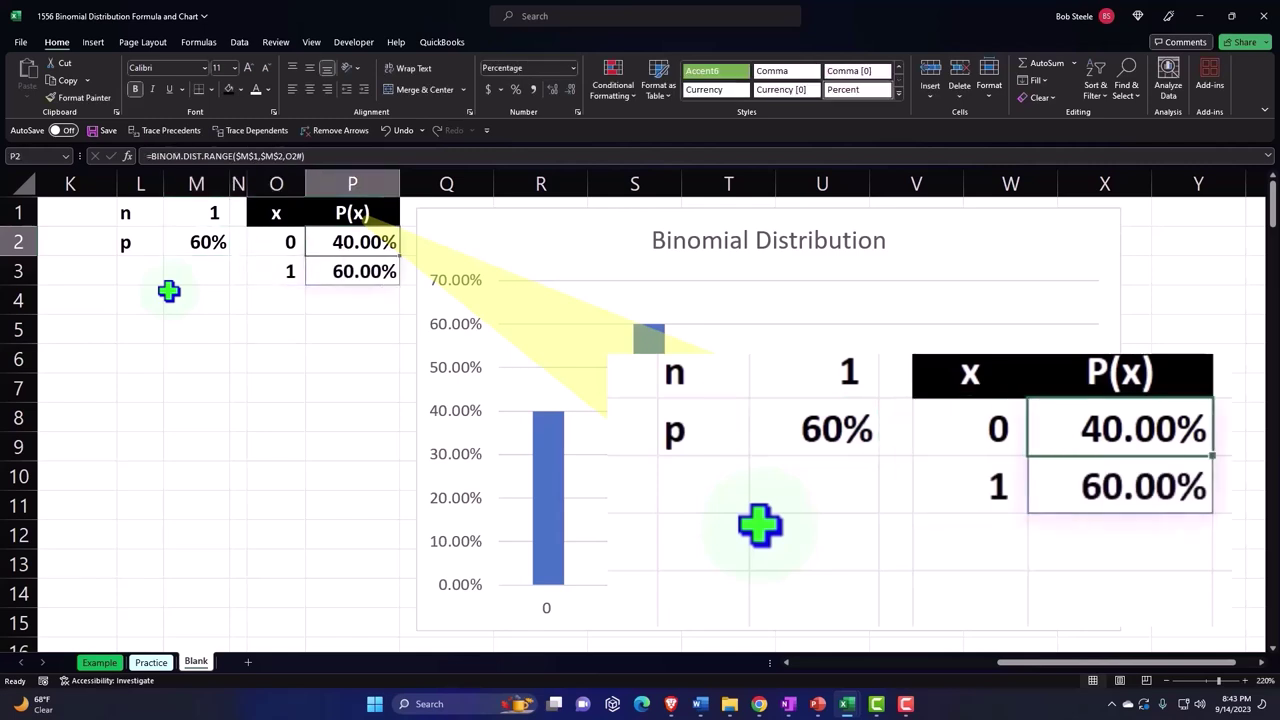
{"action": "key", "text": "Down"}
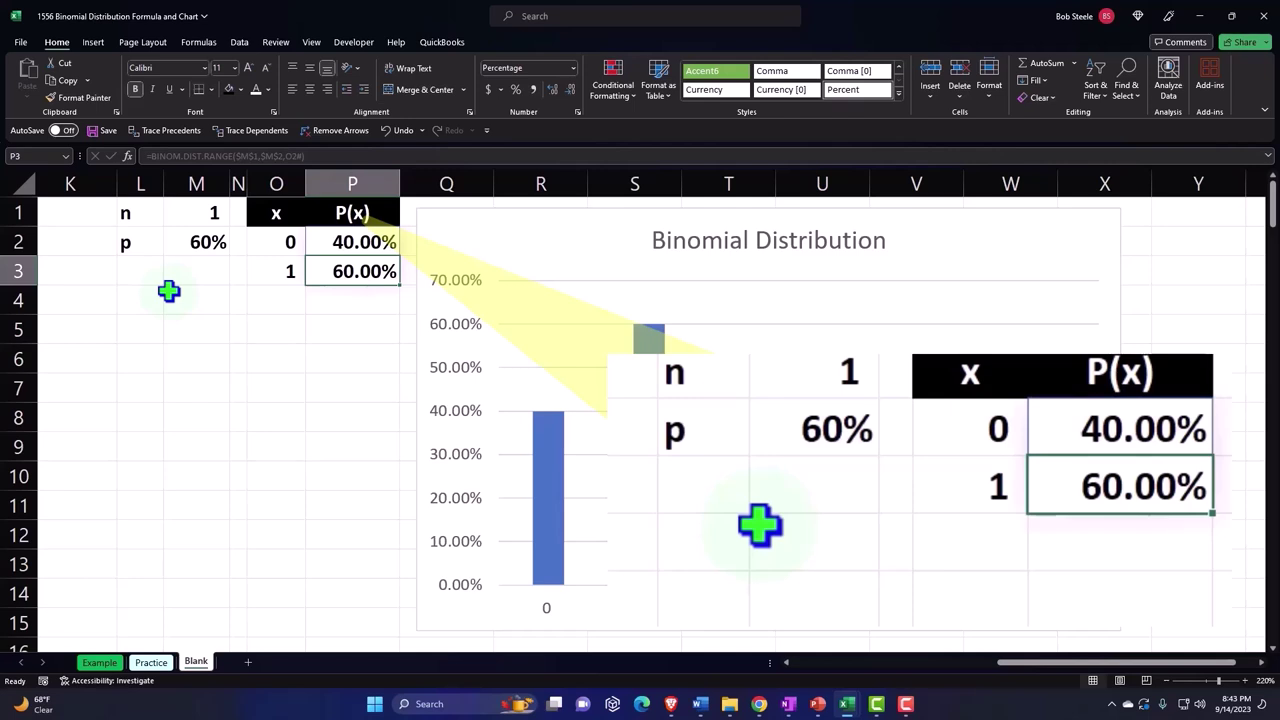
{"action": "key", "text": "Up"}
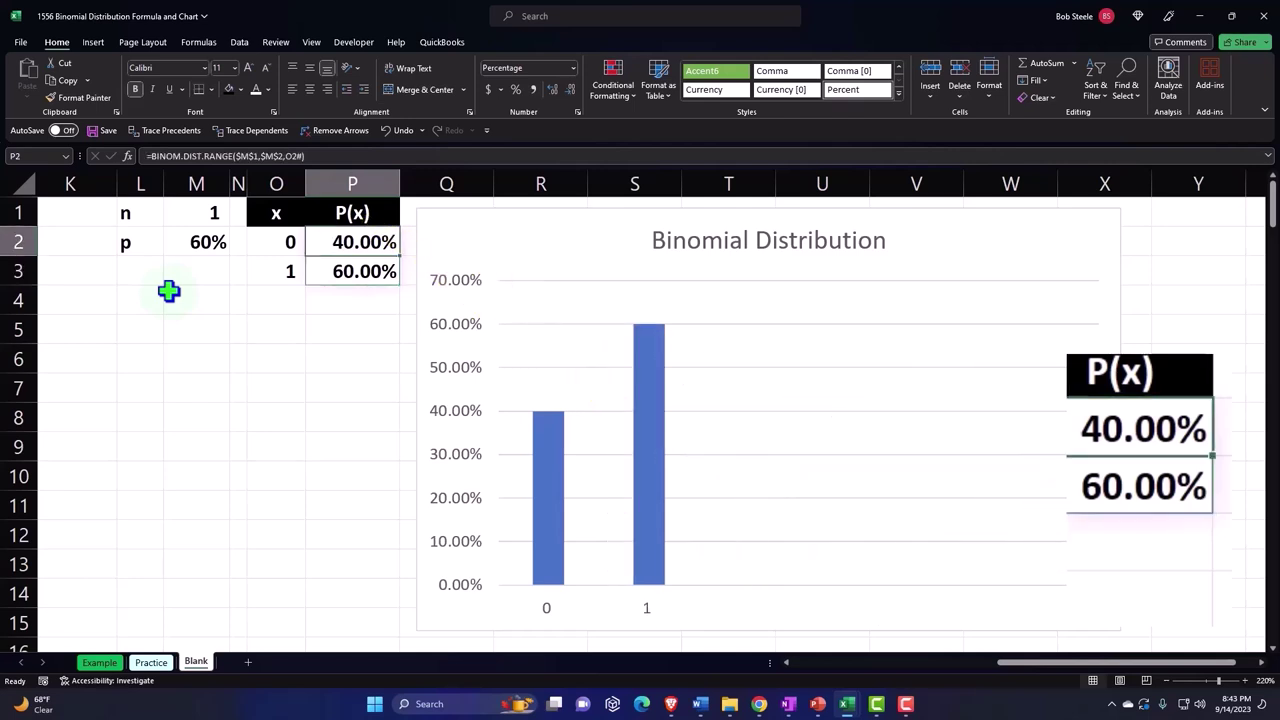
{"action": "key", "text": "Left"}
{"action": "key", "text": "Left"}
{"action": "key", "text": "Left"}
{"action": "key", "text": "Up"}
- Set n to 2 and step through the three spilled P(x) values
{"action": "type", "text": "2"}
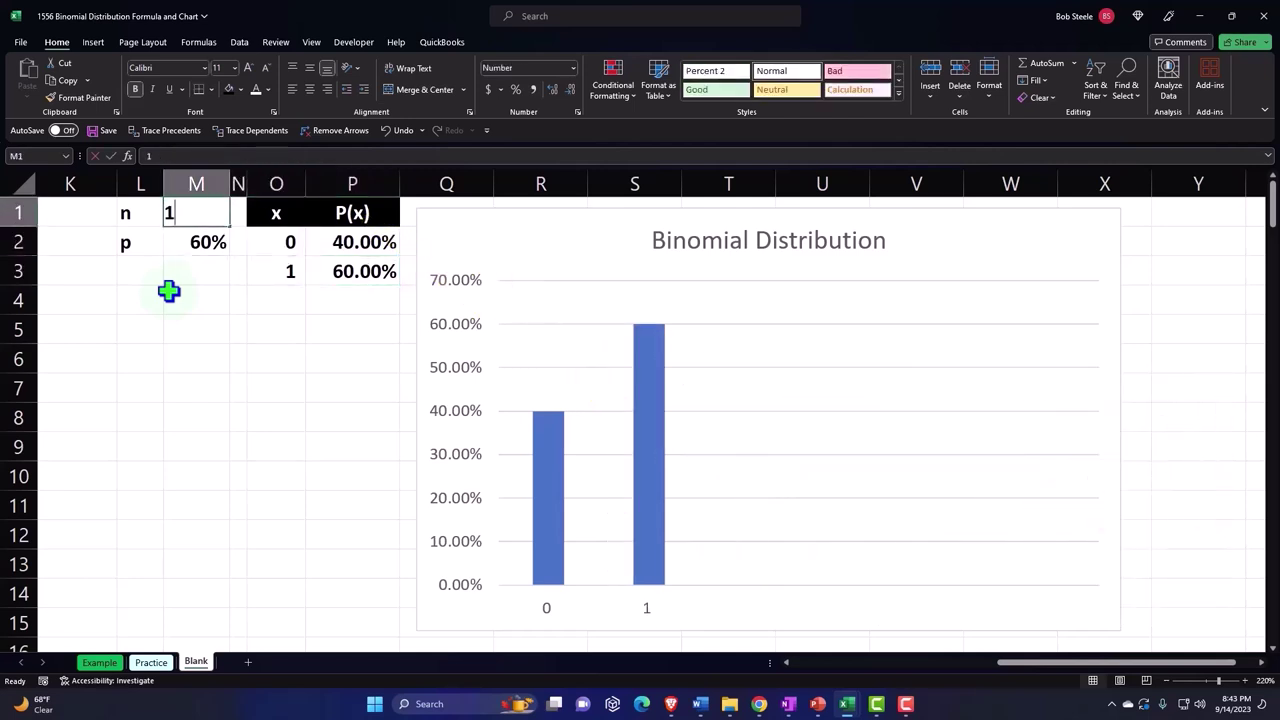
{"action": "key", "text": "Return"}
{"action": "key", "text": "Right"}
{"action": "key", "text": "Right"}
{"action": "key", "text": "Right"}
{"action": "key", "text": "ctrl+shift+Down"}
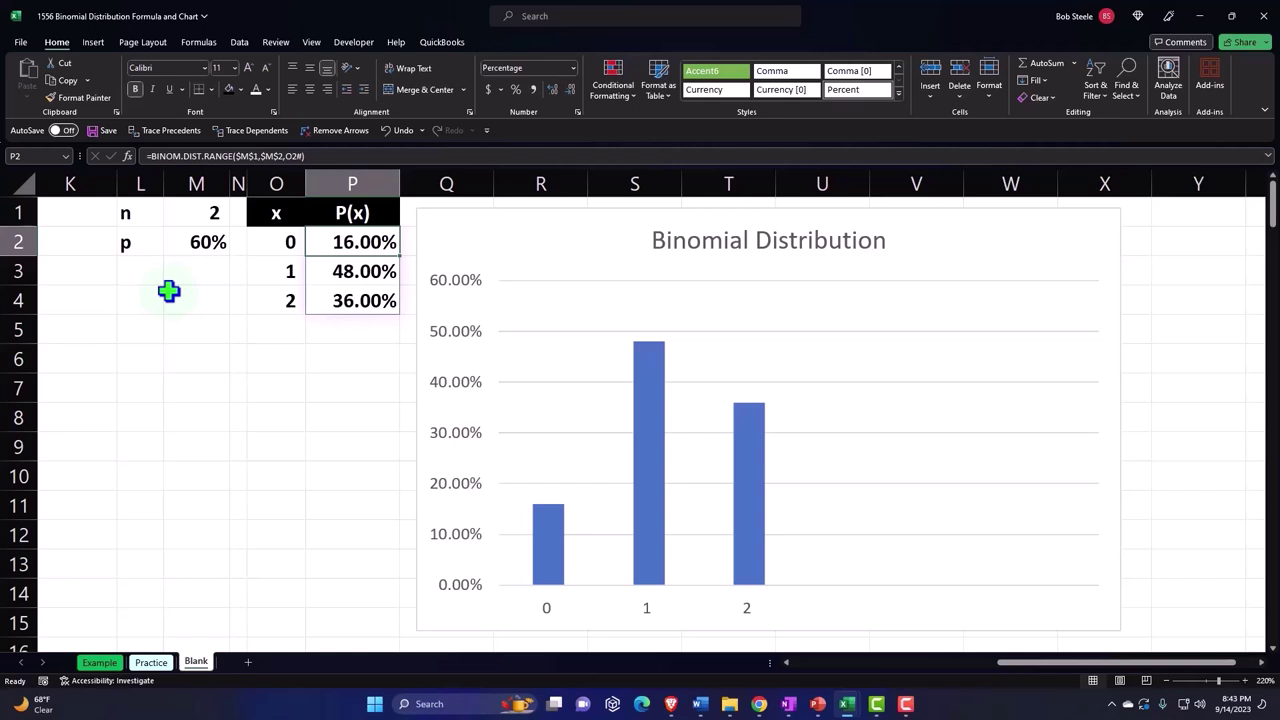
{"action": "key", "text": "Return"}
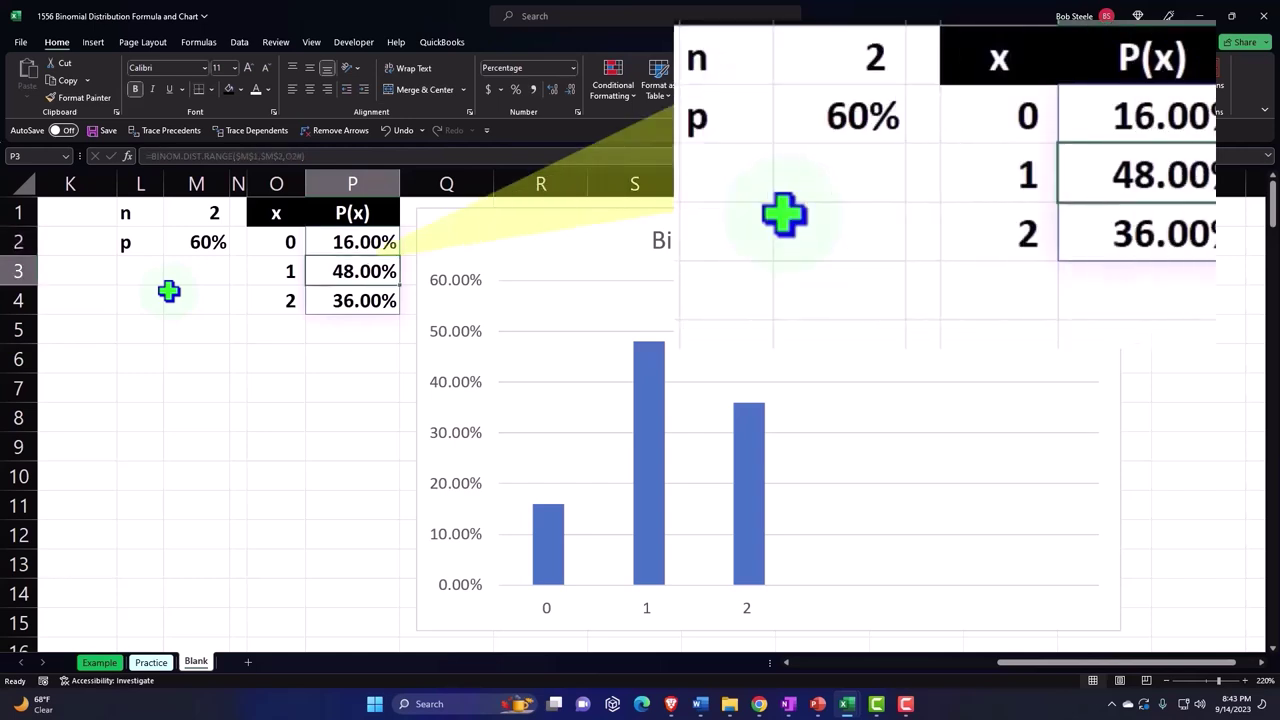
{"action": "key", "text": "Return"}
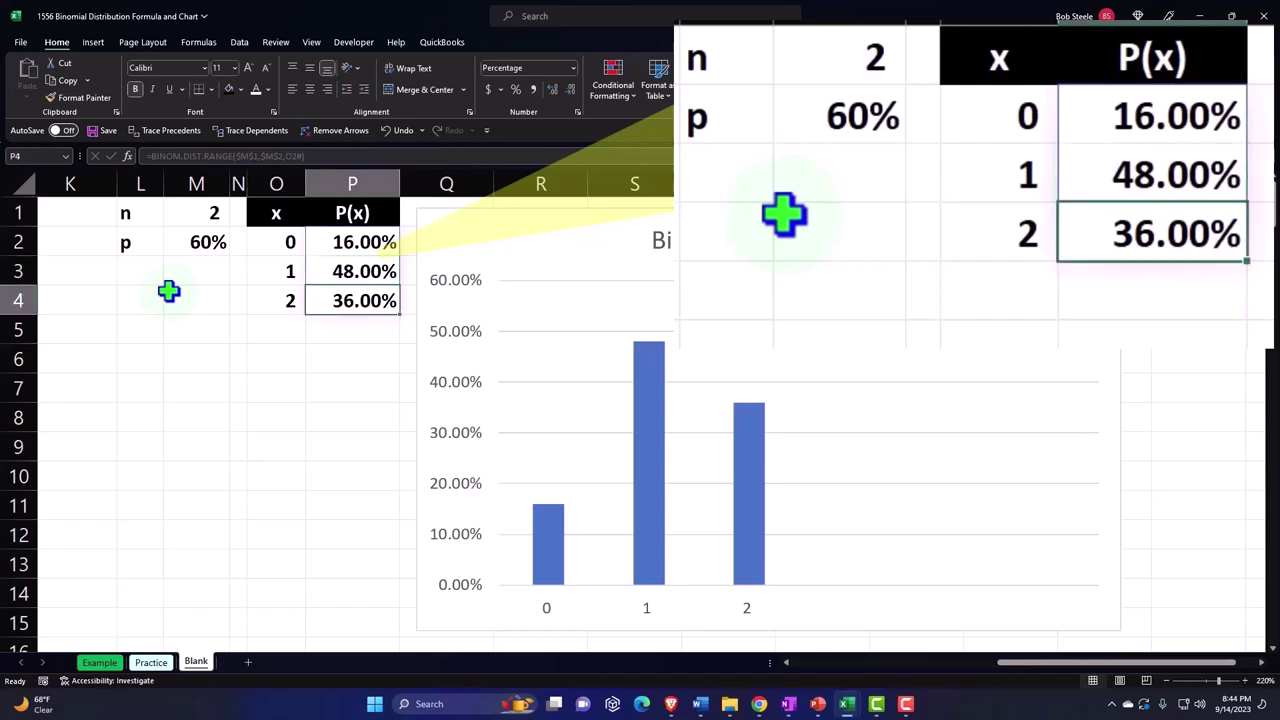
{"action": "key", "text": "Left"}
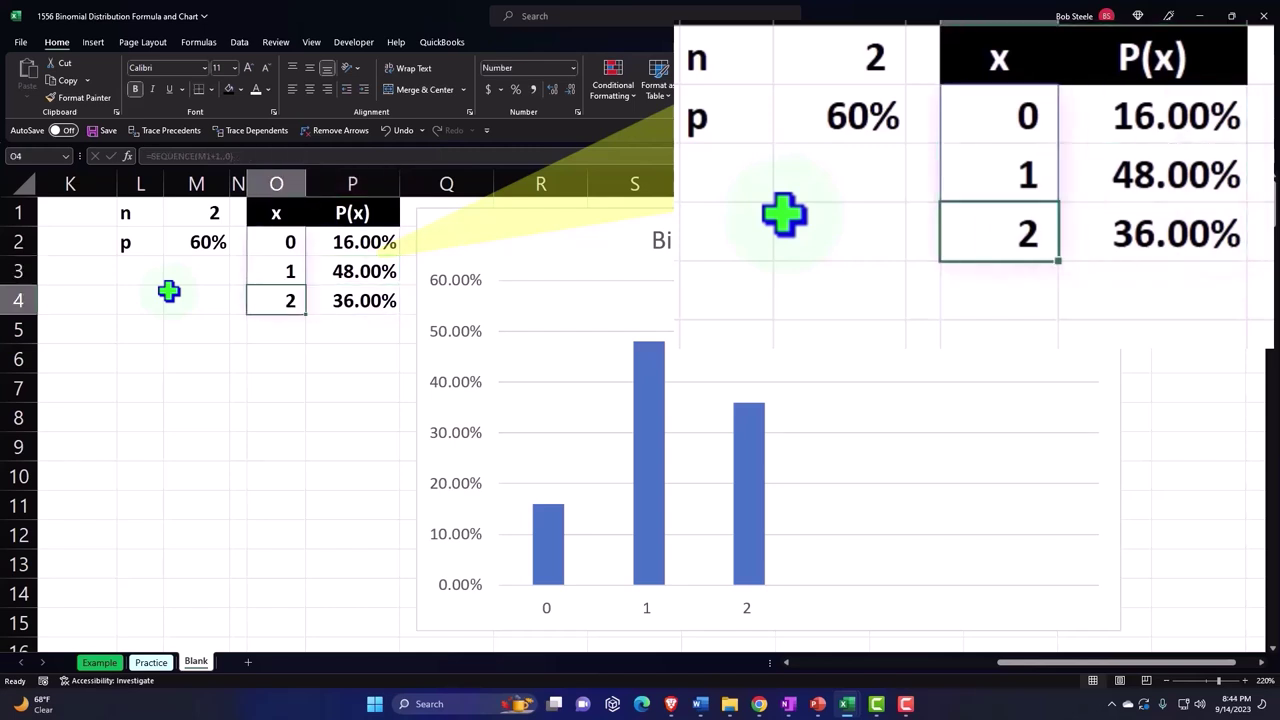
{"action": "key", "text": "Left"}
{"action": "key", "text": "Left"}
{"action": "key", "text": "Up"}
{"action": "key", "text": "Up"}
{"action": "key", "text": "Up"}
- Set n to 3 and review all four P(x) values for x = 0–3
{"action": "type", "text": "3"}
{"action": "key", "text": "Return"}
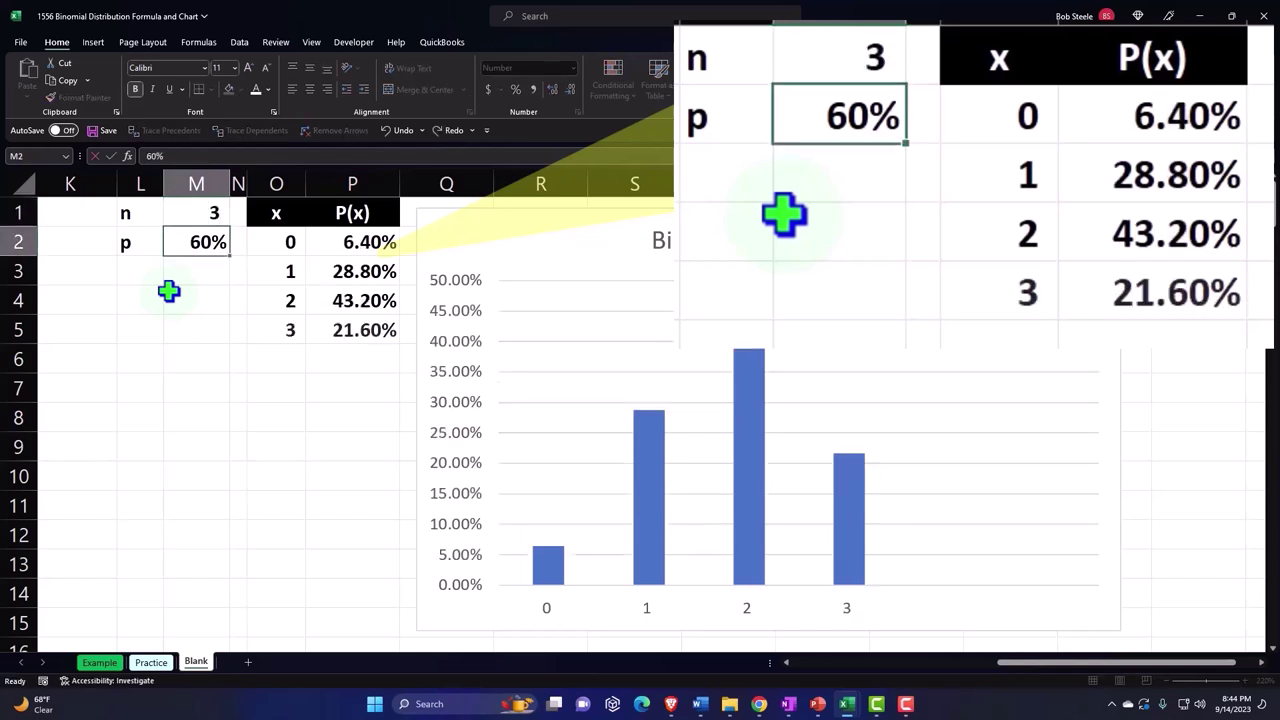
{"action": "key", "text": "Right"}
{"action": "key", "text": "Right"}
{"action": "key", "text": "Right"}
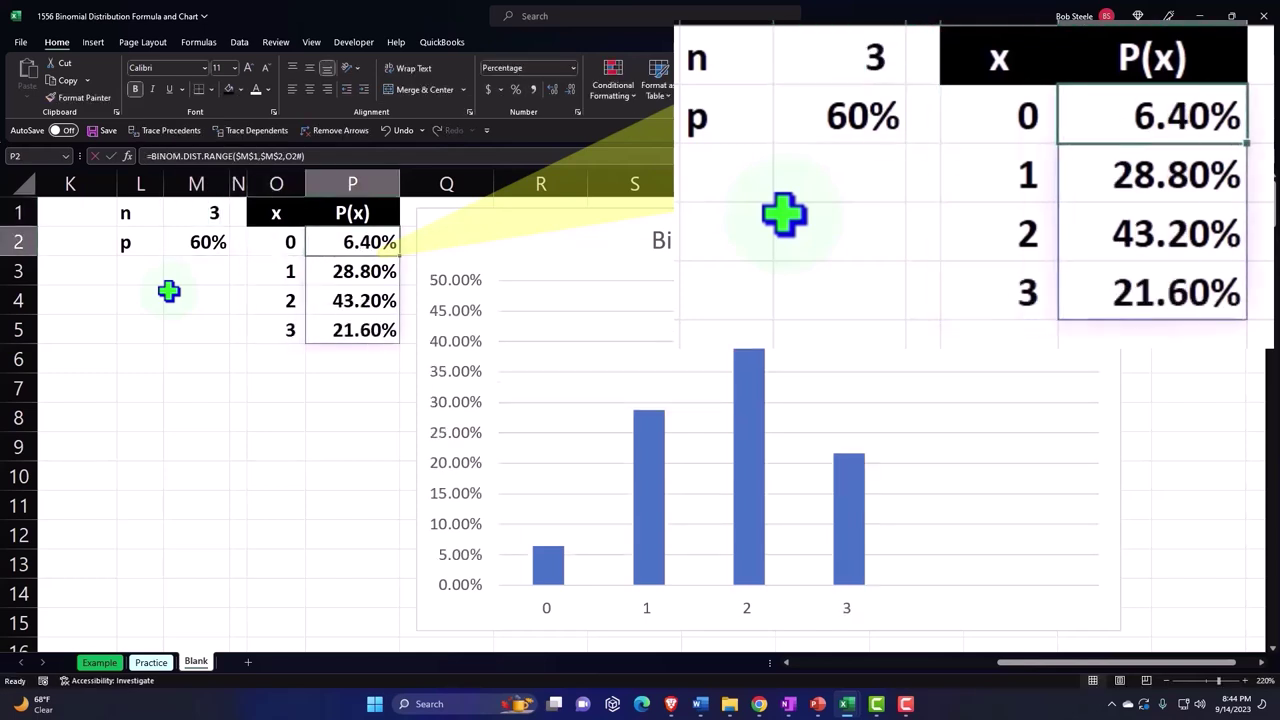
{"action": "key", "text": "Down"}
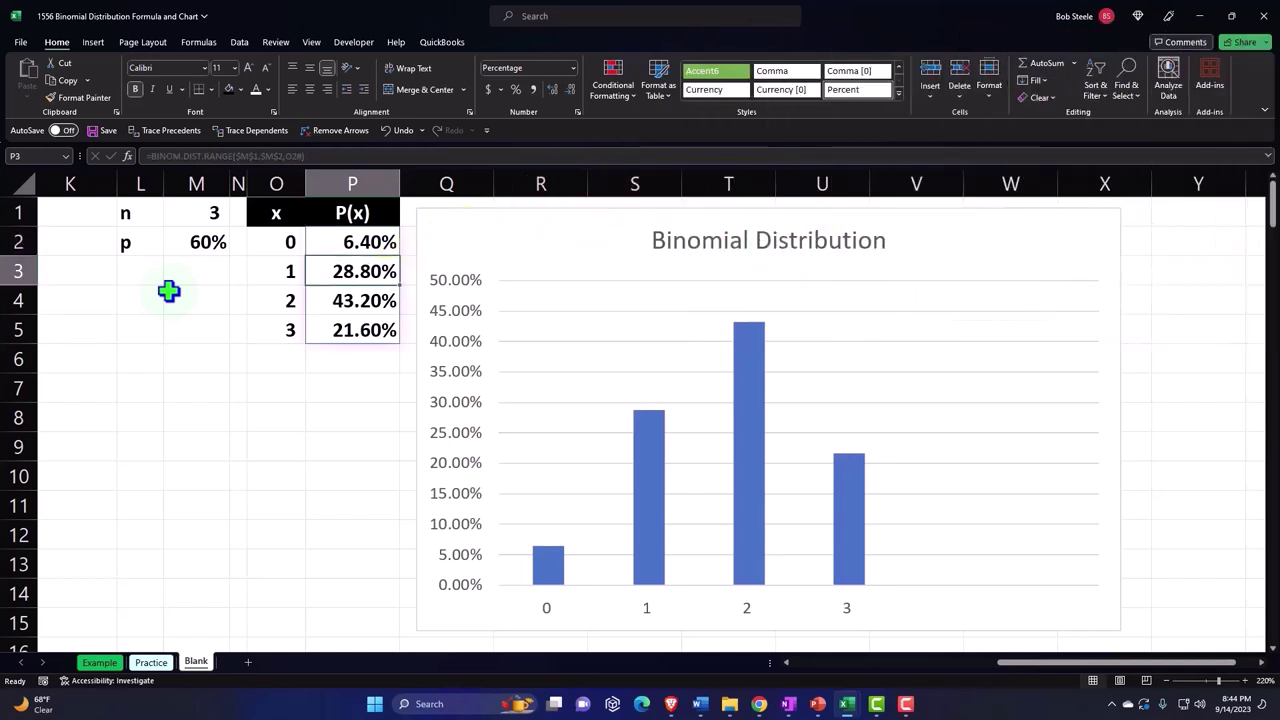
{"action": "key", "text": "Down"}
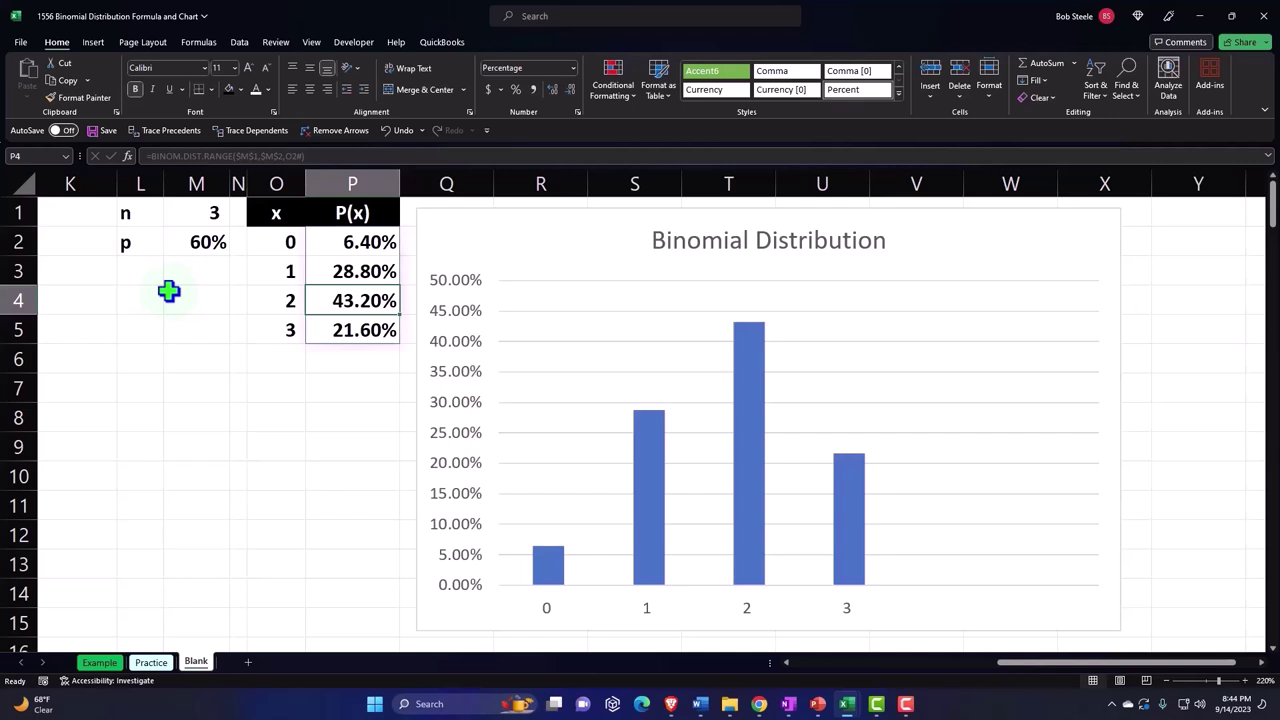
{"action": "key", "text": "Down"}
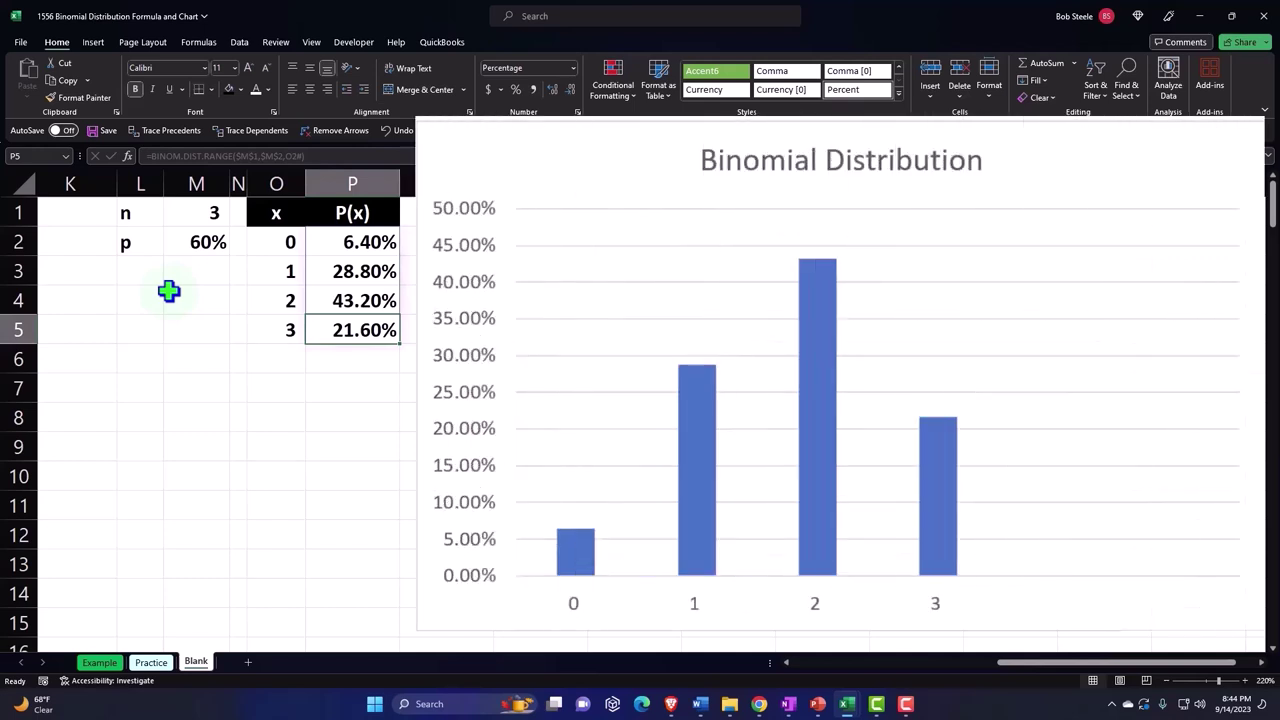
{"action": "key", "text": "Left"}
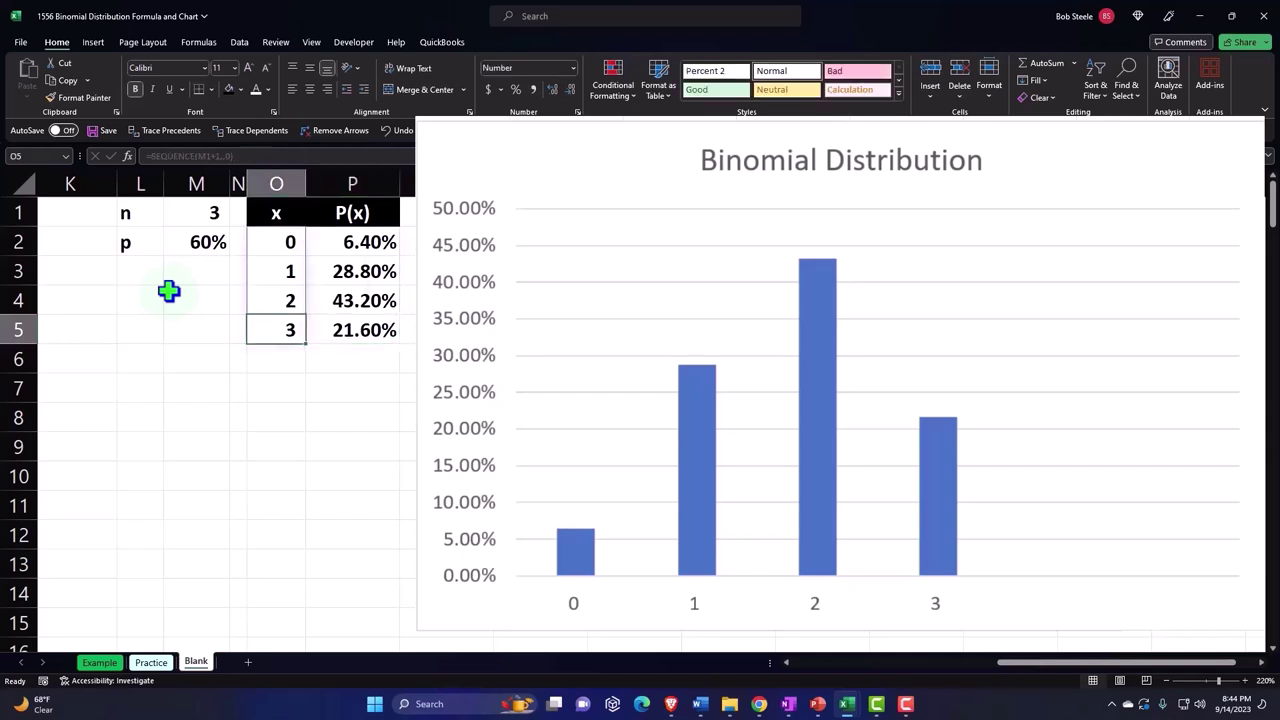
{"action": "key", "text": "Left"}
{"action": "key", "text": "Left"}
{"action": "key", "text": "Up"}
{"action": "key", "text": "Up"}
{"action": "key", "text": "Up"}
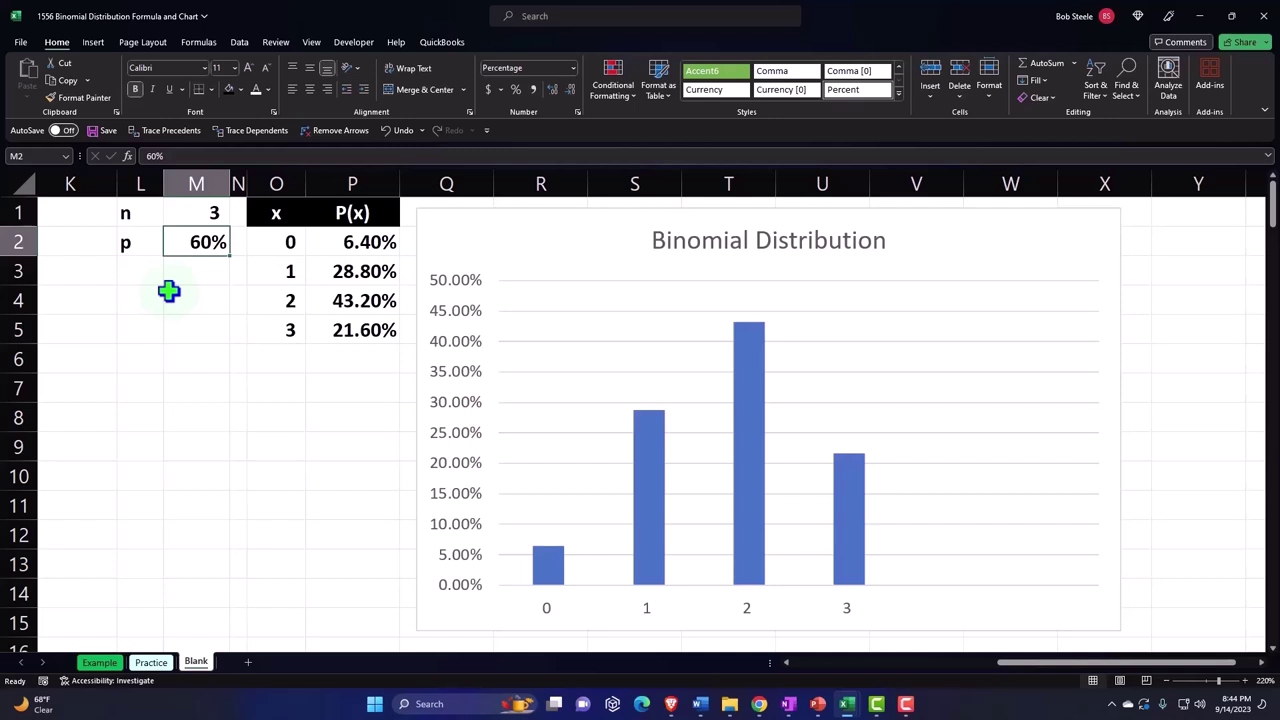
- Enter 10 for p and 0 for n, leaving only x = 0 at 100%
{"action": "type", "text": "10"}
{"action": "key", "text": "Return"}
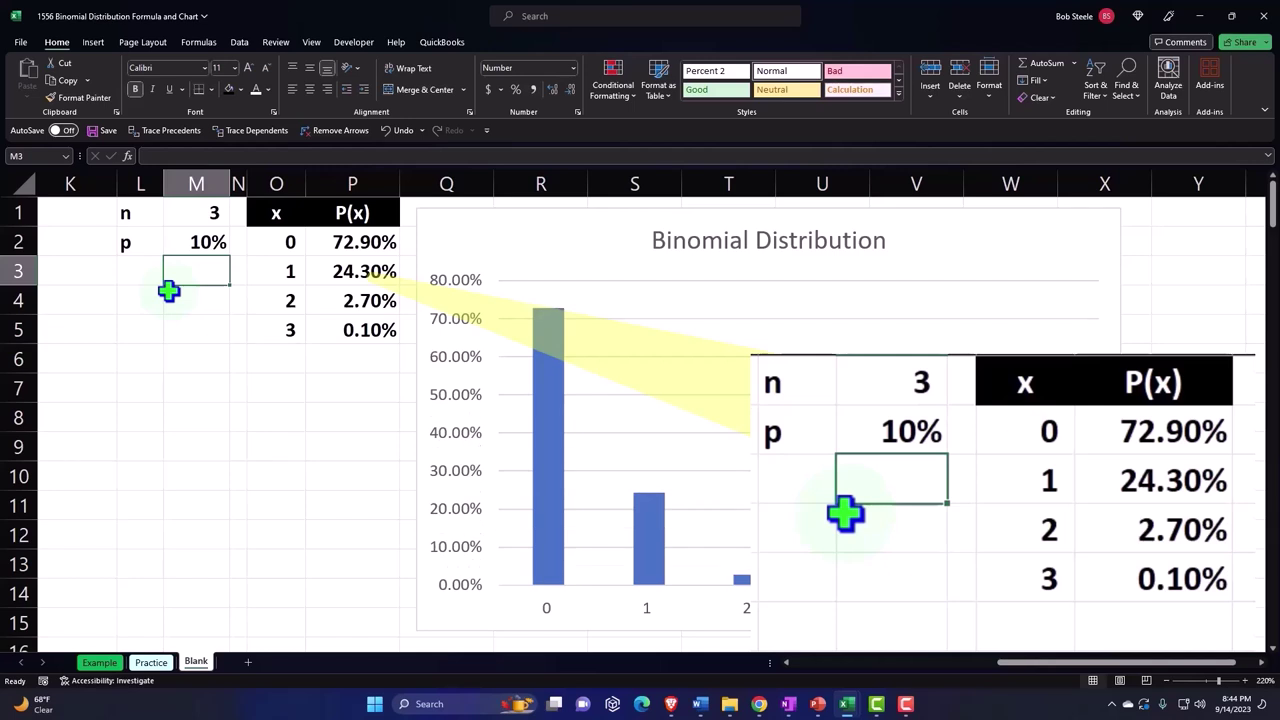
{"action": "key", "text": "Up"}
{"action": "key", "text": "Up"}
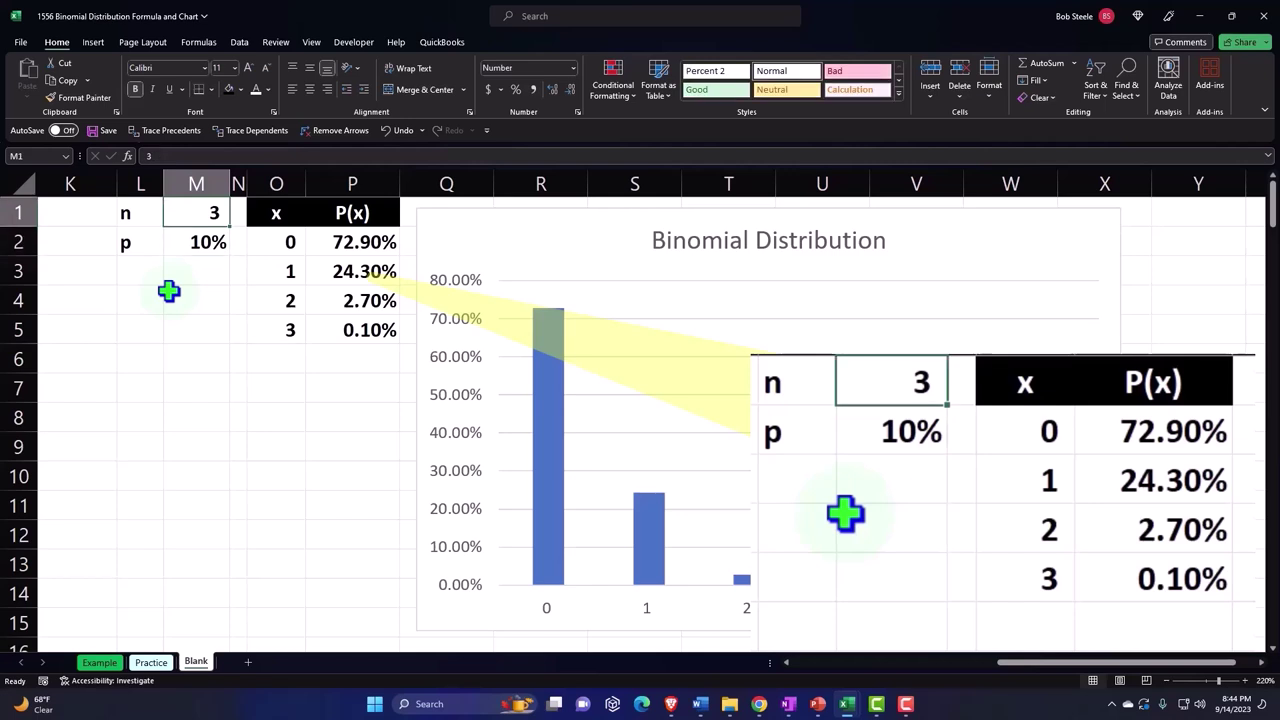
{"action": "type", "text": "0"}
{"action": "key", "text": "Return"}
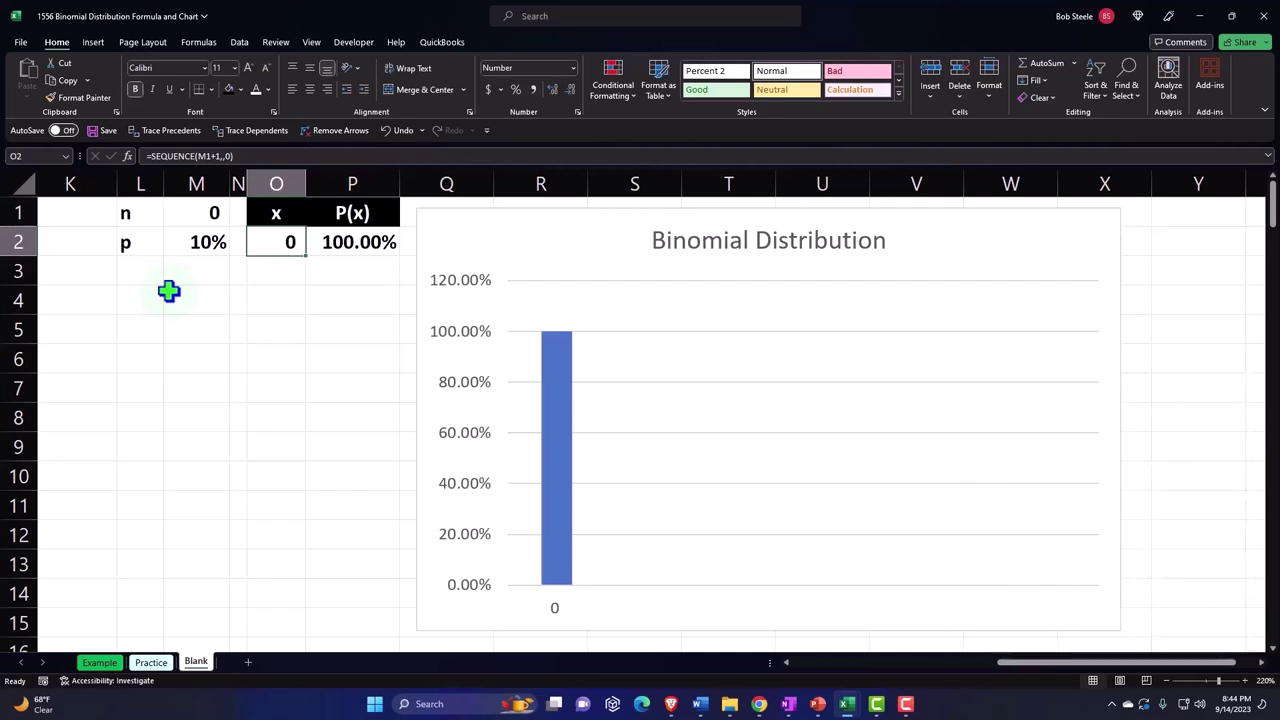
{"action": "key", "text": "Left"}
{"action": "key", "text": "Left"}
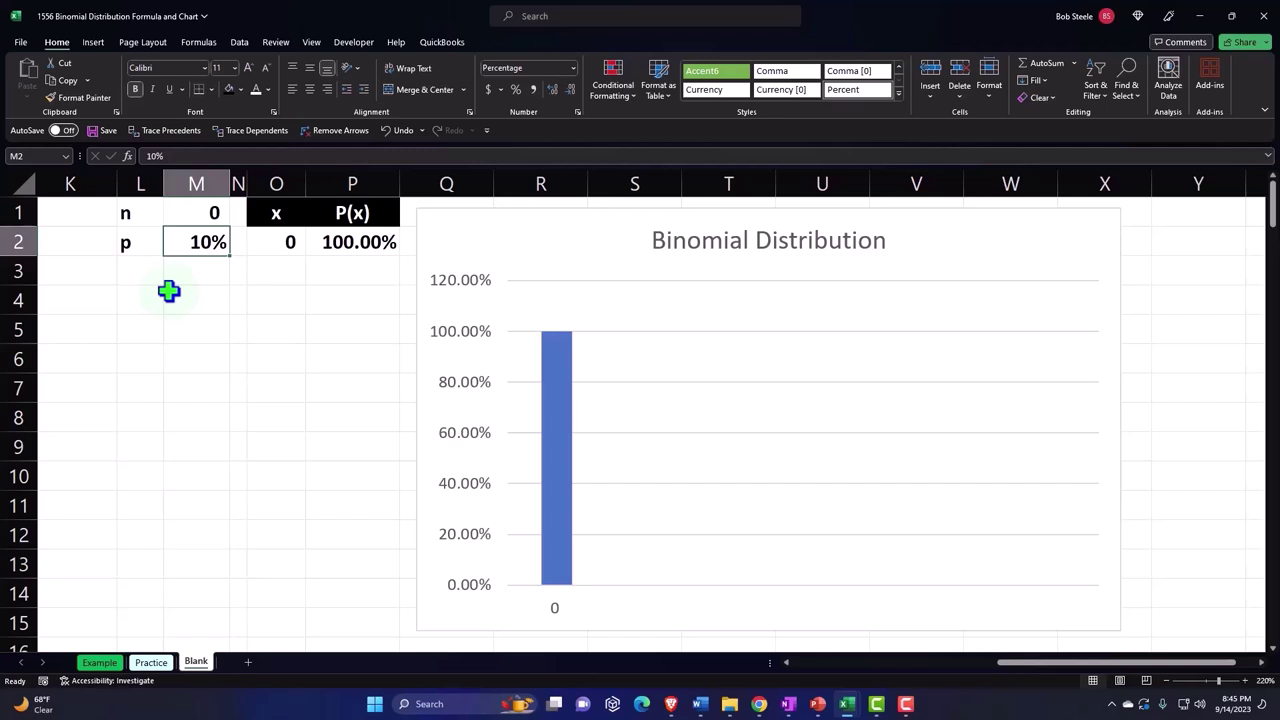
- Set n to 1 and review the probability for x = 1
{"action": "key", "text": "Up"}
{"action": "type", "text": "1"}
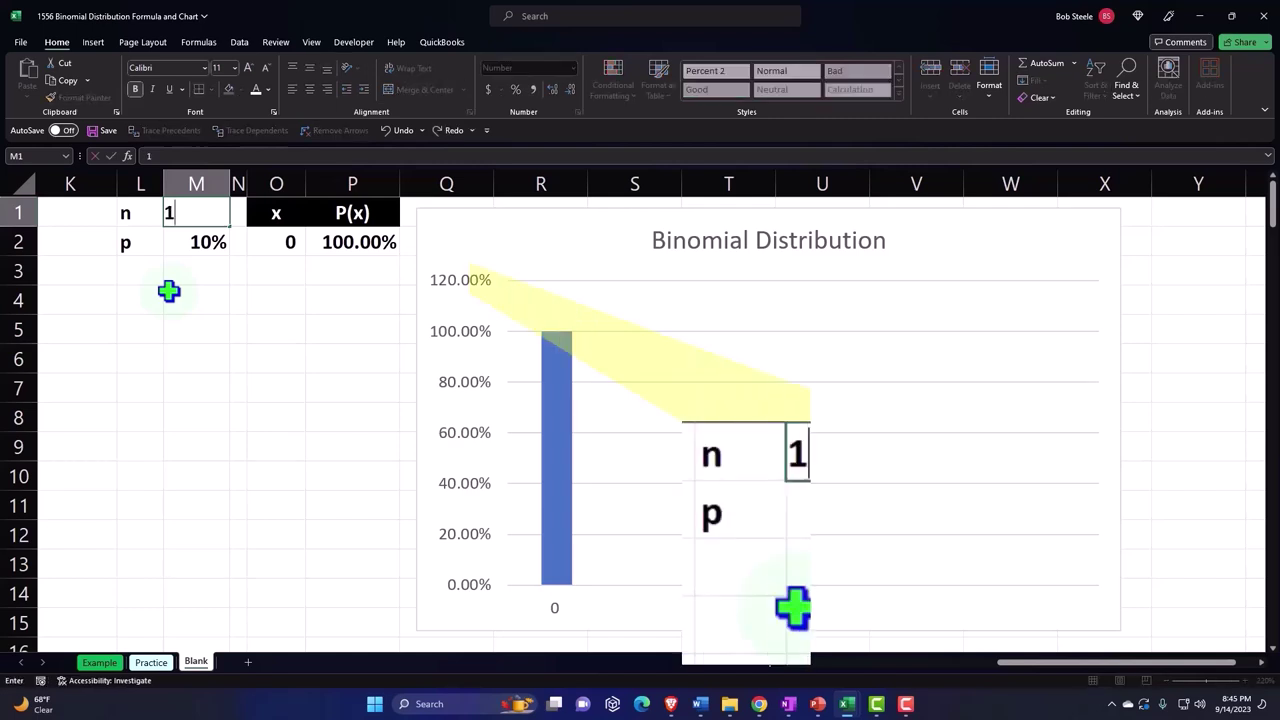
{"action": "key", "text": "Return"}
{"action": "key", "text": "Right"}
{"action": "key", "text": "Right"}
{"action": "key", "text": "Right"}
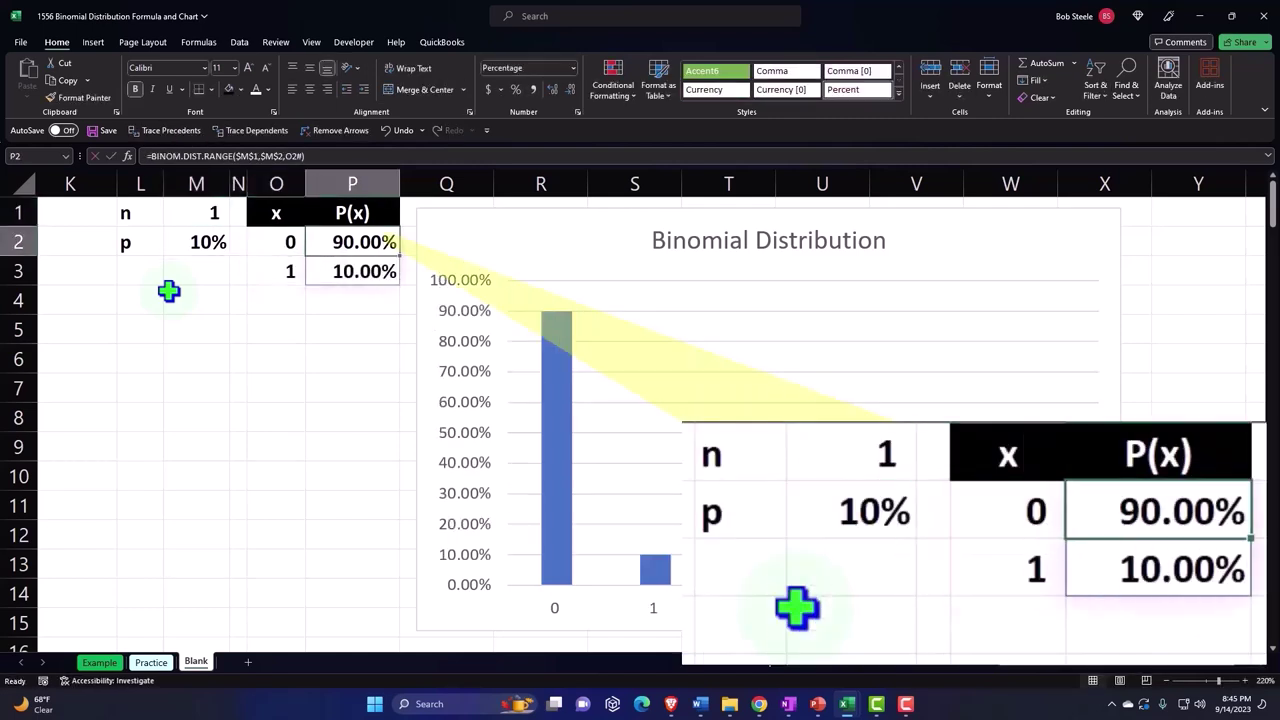
{"action": "key", "text": "Down"}
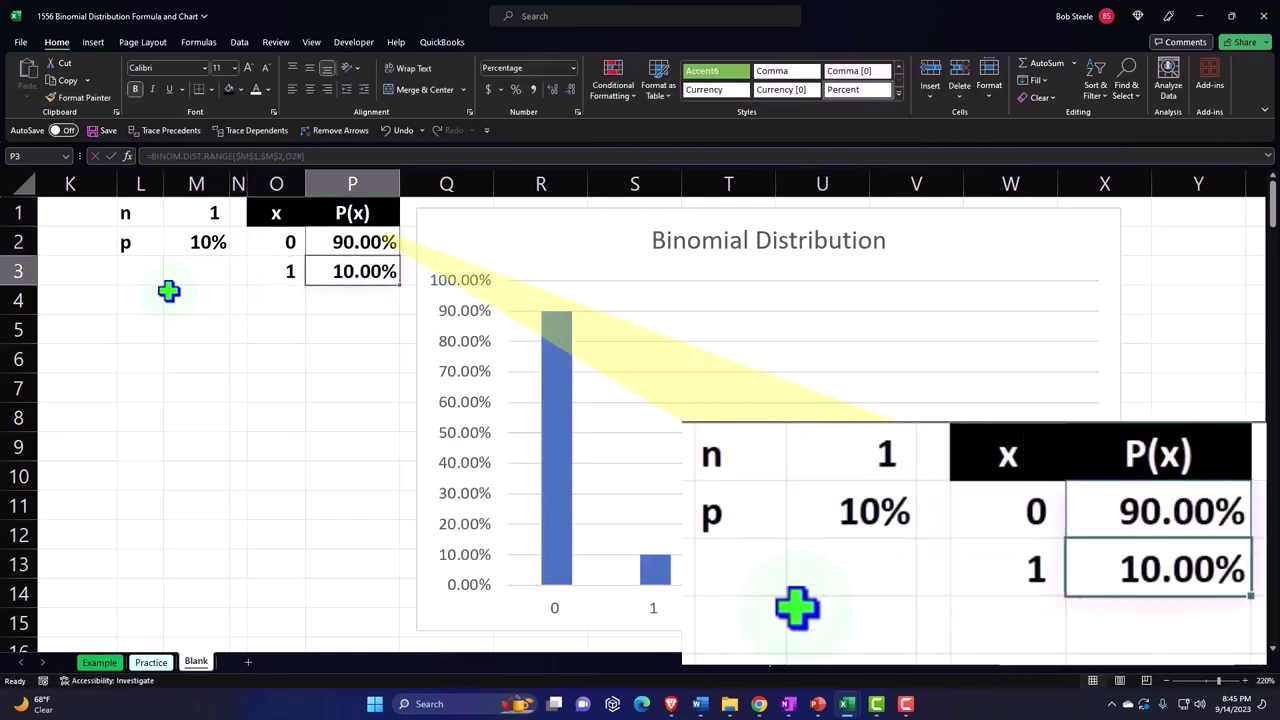
{"action": "key", "text": "Left"}
{"action": "key", "text": "Left"}
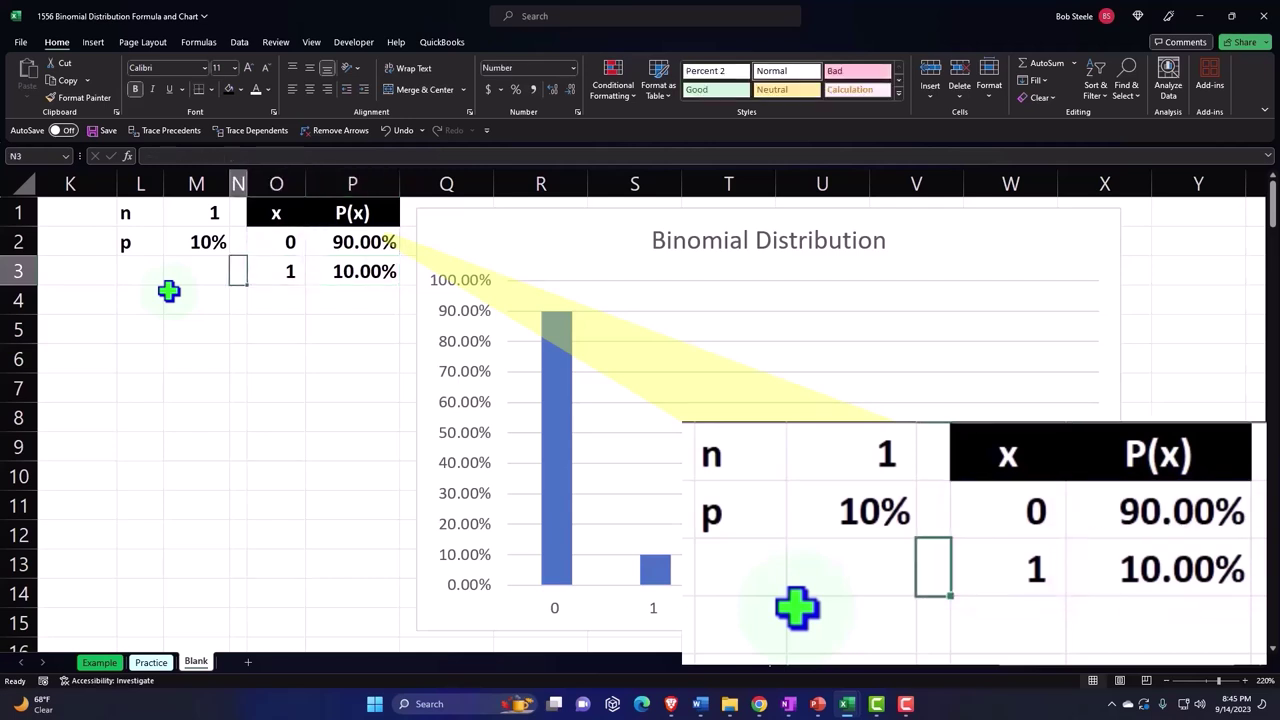
{"action": "key", "text": "Left"}
{"action": "key", "text": "Up"}
{"action": "key", "text": "Up"}
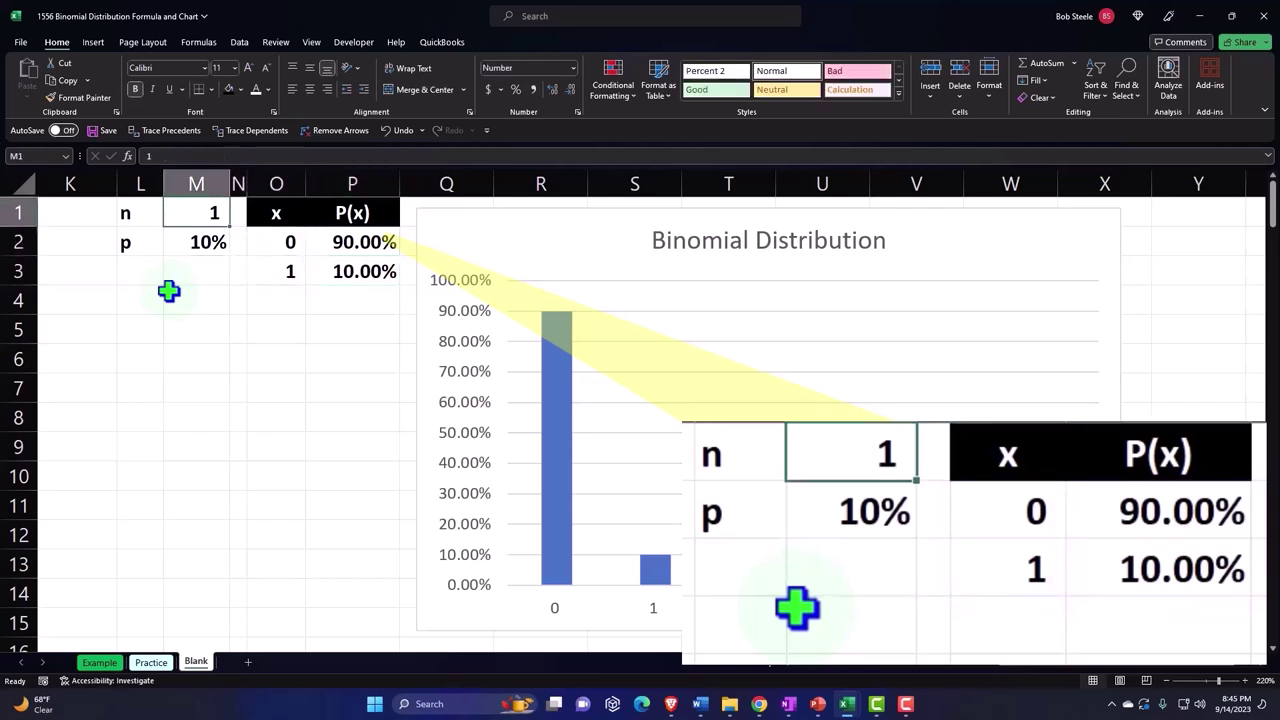
- Set n to 2 and review the P(x) values for x = 1 and 2
{"action": "type", "text": "2"}
{"action": "key", "text": "Return"}
{"action": "key", "text": "Right"}
{"action": "key", "text": "Right"}
{"action": "key", "text": "Right"}
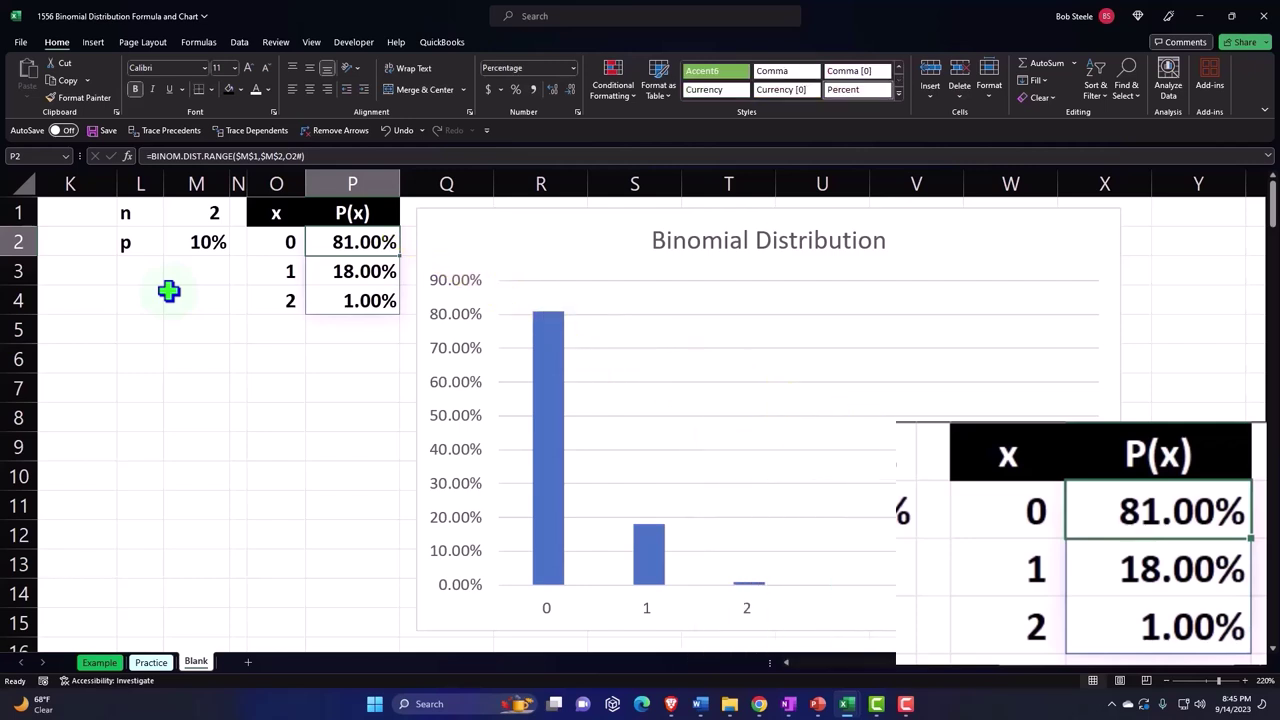
{"action": "key", "text": "Down"}
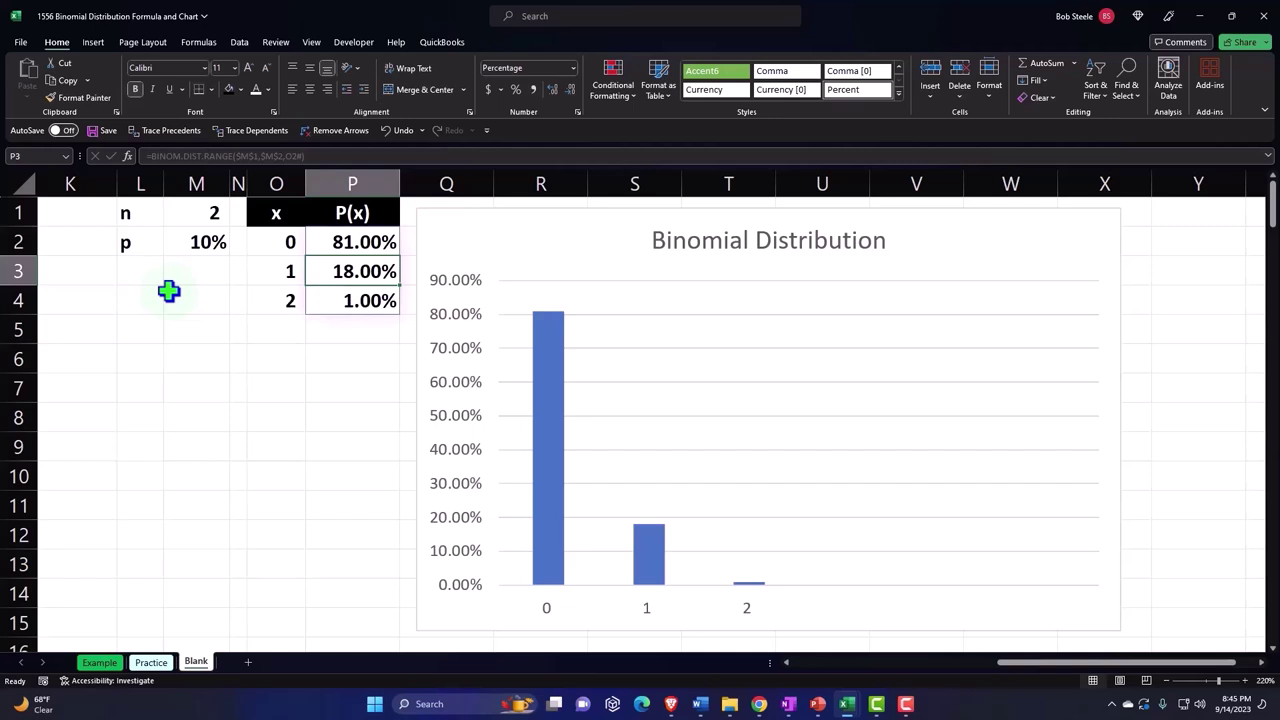
{"action": "key", "text": "Down"}
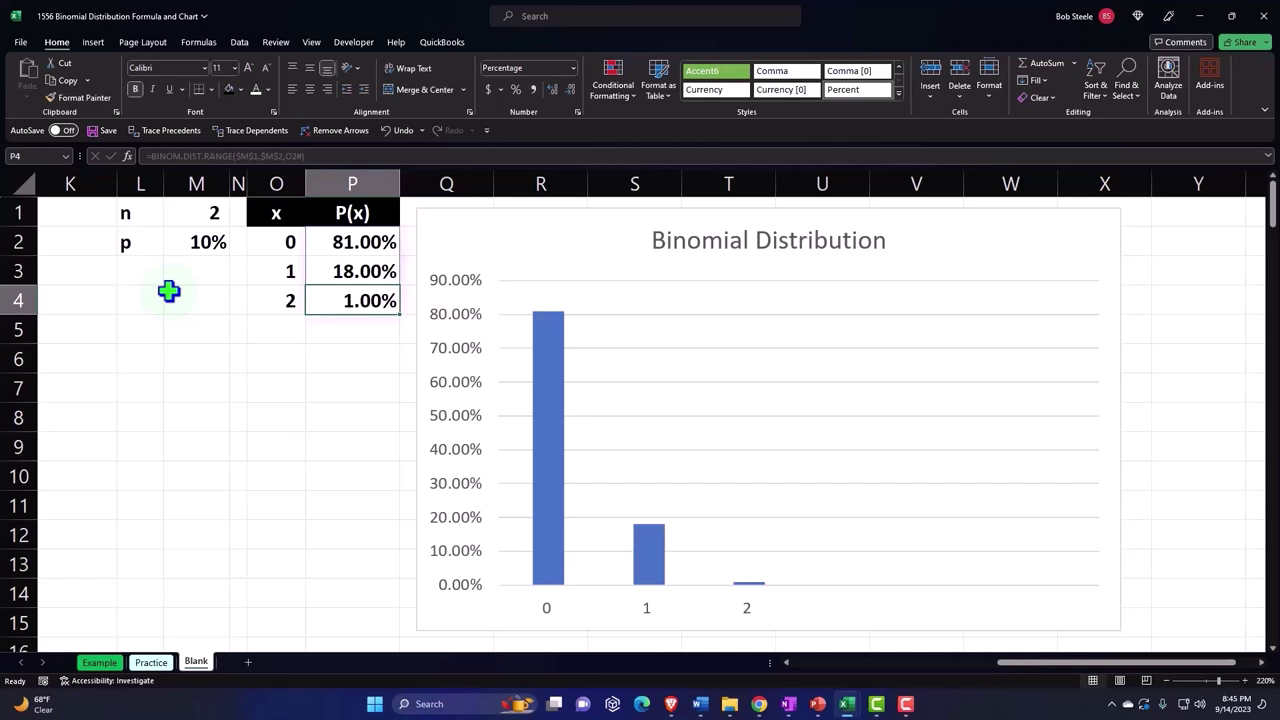
{"action": "key", "text": "Left"}
{"action": "key", "text": "Left"}
{"action": "key", "text": "Left"}
{"action": "key", "text": "Up"}
{"action": "key", "text": "Up"}
{"action": "key", "text": "Up"}
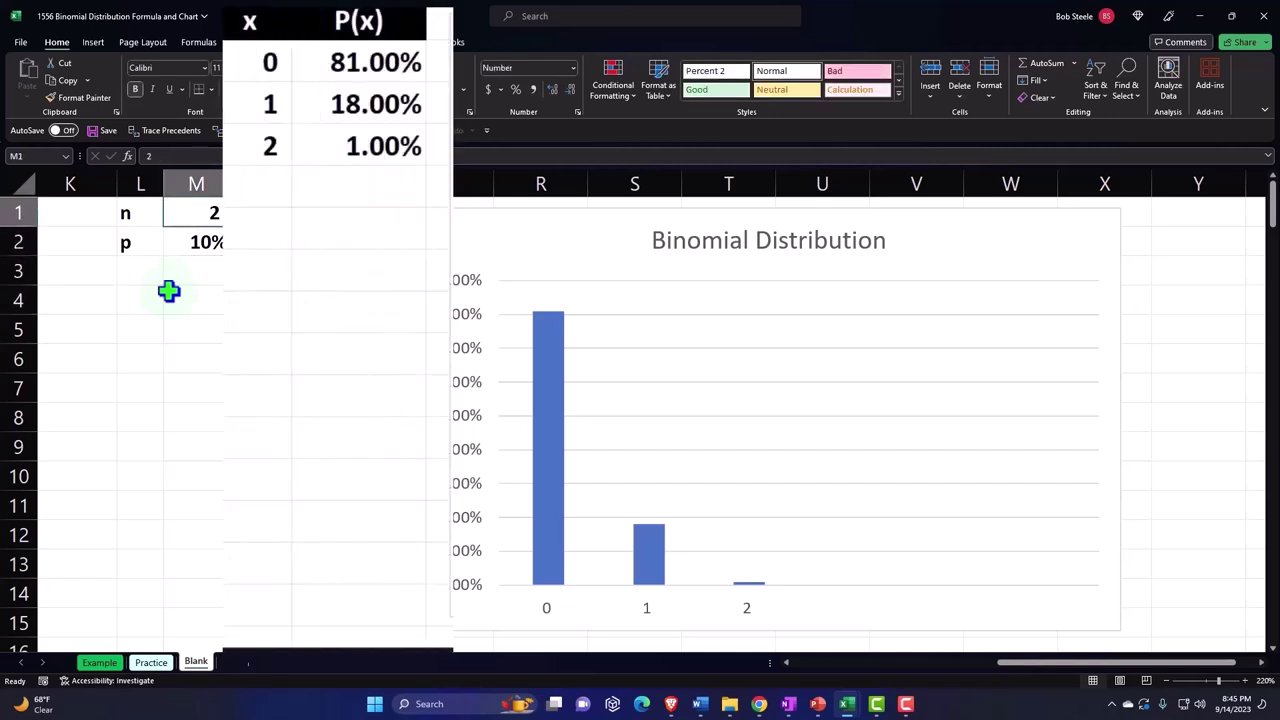
- Set n to 3, inspecting the SEQUENCE and BINOM.DIST.RANGE formulas and P(x) values
{"action": "type", "text": "3"}
{"action": "key", "text": "Return"}
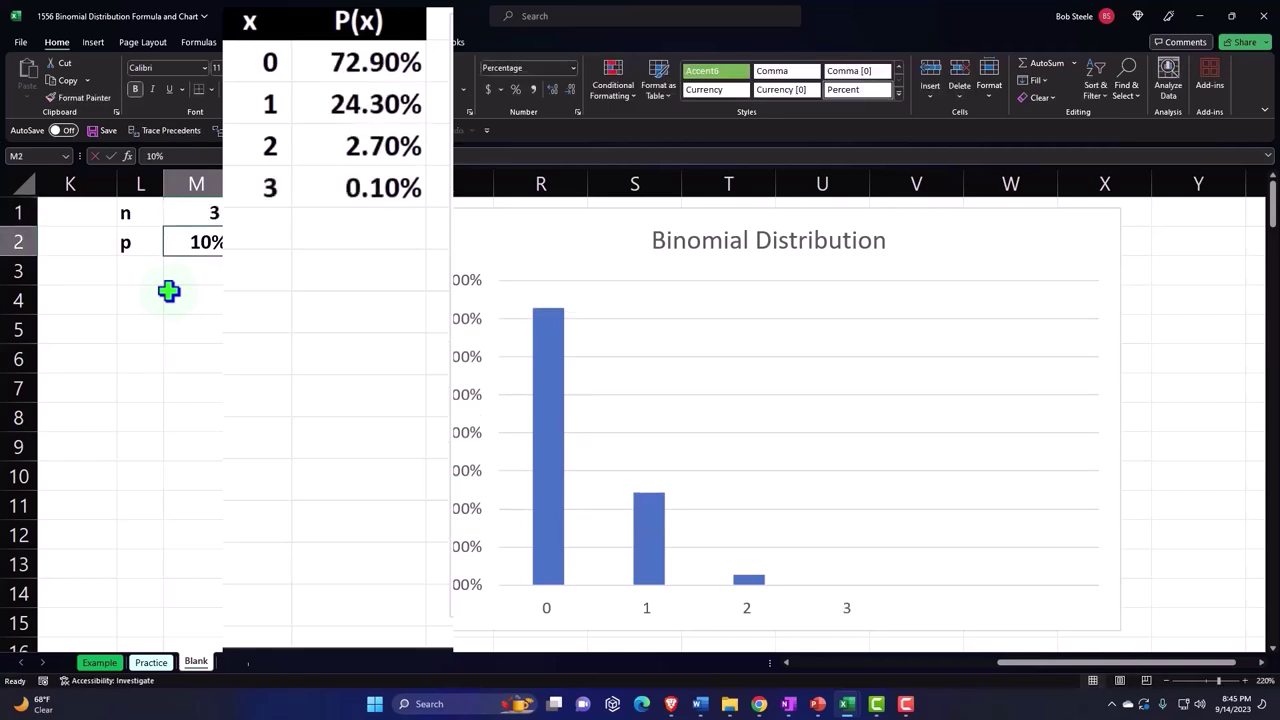
{"action": "key", "text": "Right"}
{"action": "key", "text": "Right"}
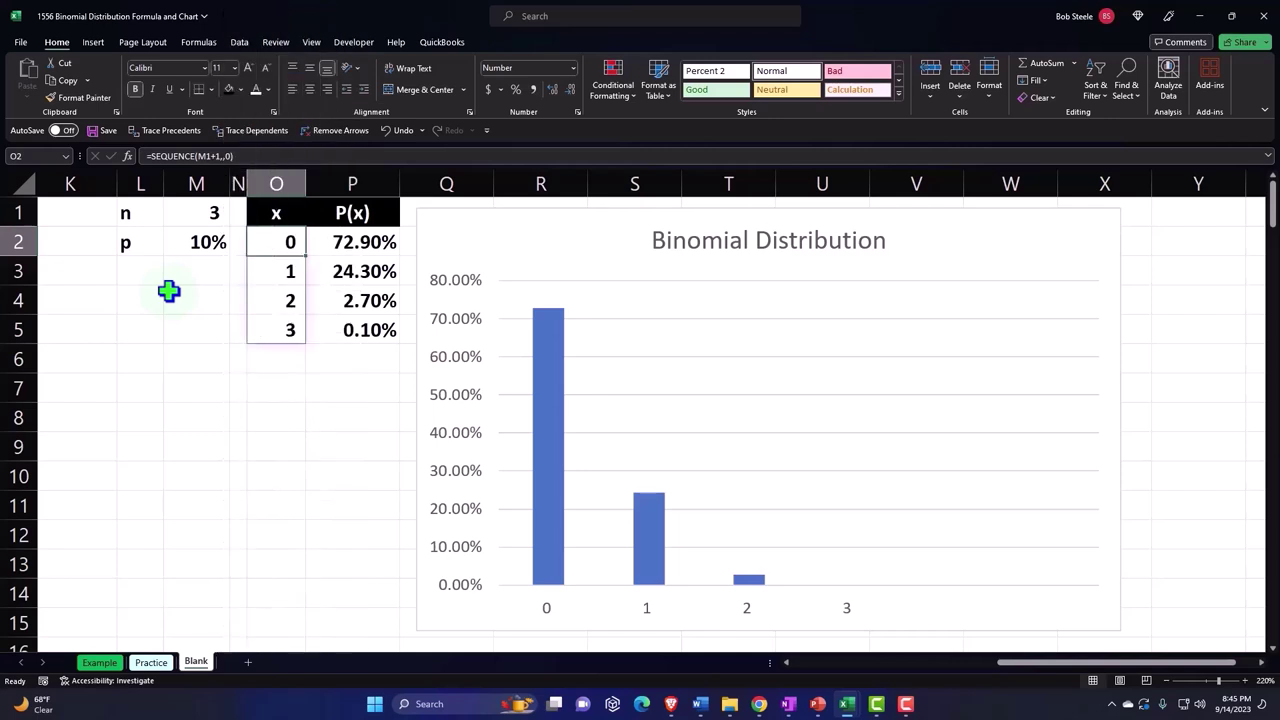
{"action": "key", "text": "Right"}
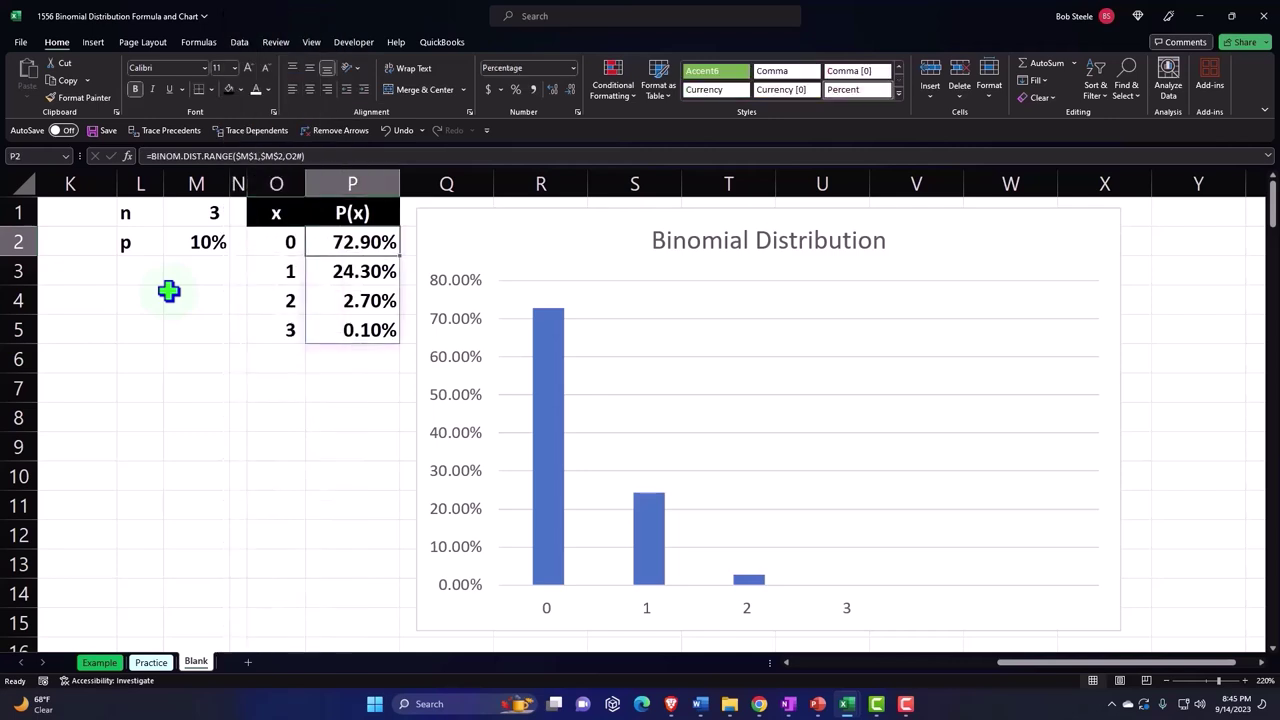
{"action": "key", "text": "Down"}
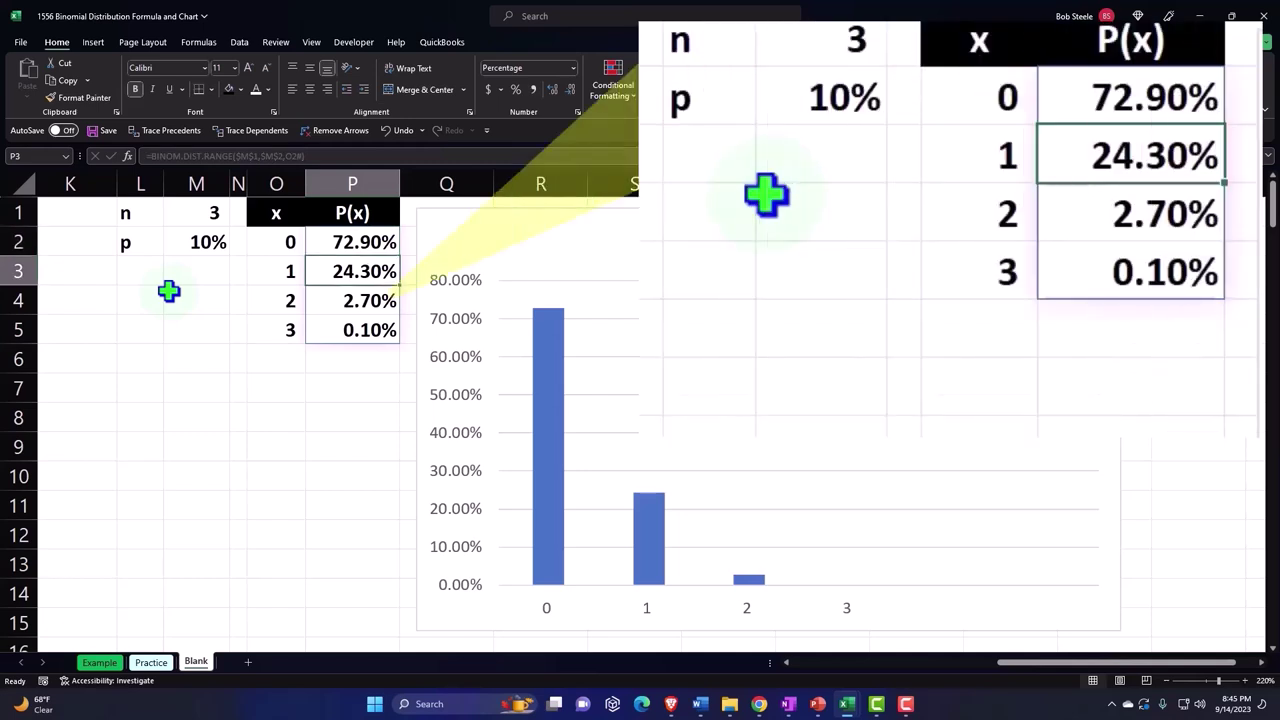
{"action": "key", "text": "Down"}
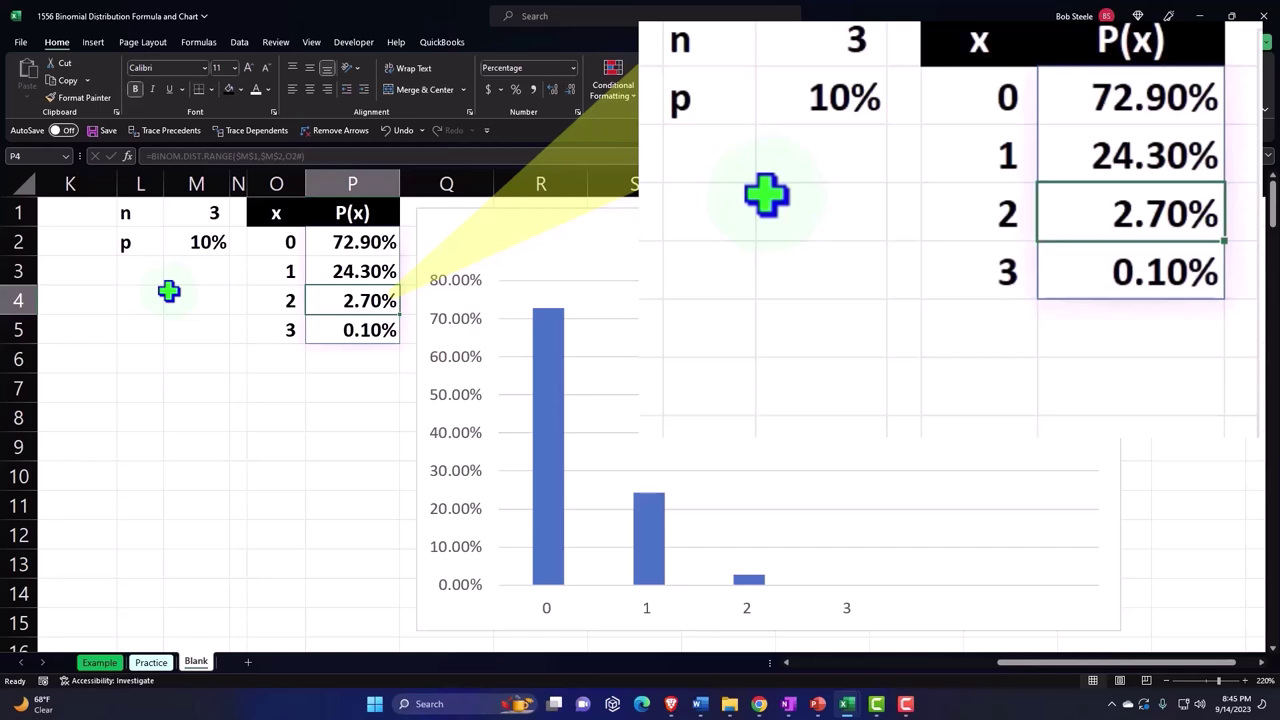
{"action": "key", "text": "Down"}
{"action": "key", "text": "Left"}
{"action": "key", "text": "Left"}
{"action": "key", "text": "Left"}
{"action": "key", "text": "Up"}
{"action": "key", "text": "Up"}
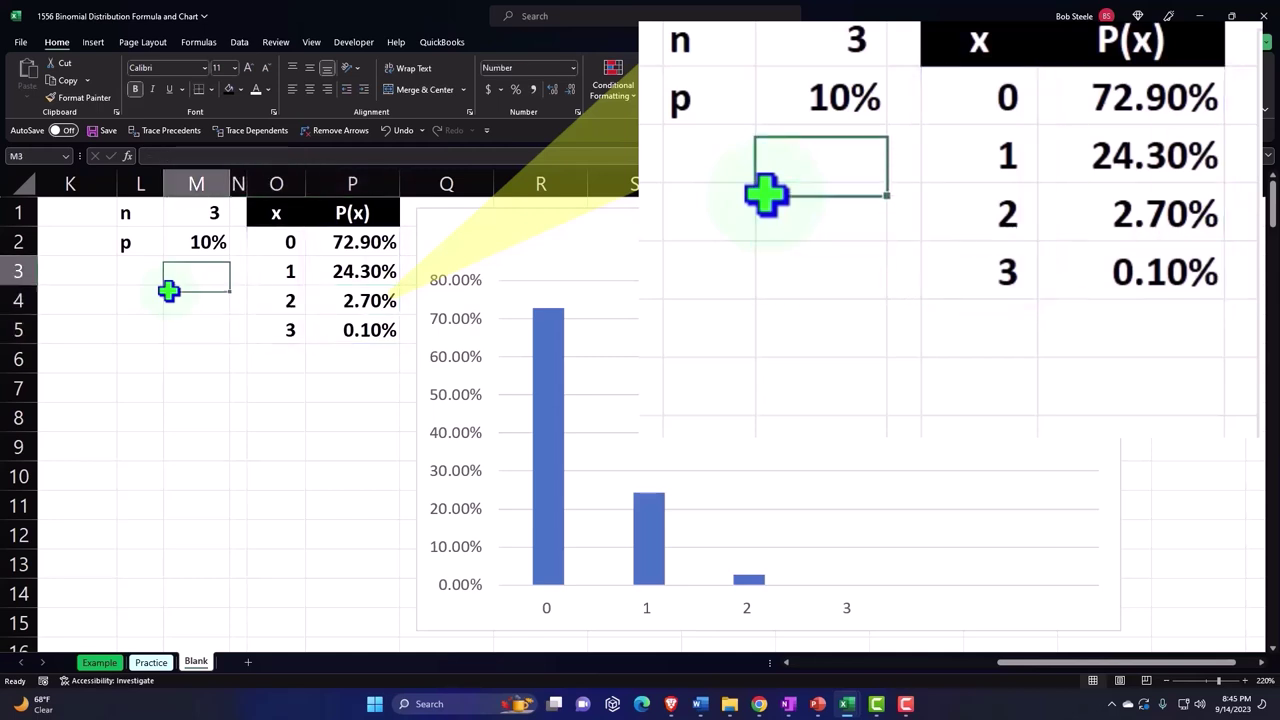
{"action": "key", "text": "Up"}
{"action": "key", "text": "Up"}
- Set n to 4 and view the whole P(x) spill range
{"action": "type", "text": "4"}
{"action": "key", "text": "Return"}
{"action": "key", "text": "Right"}
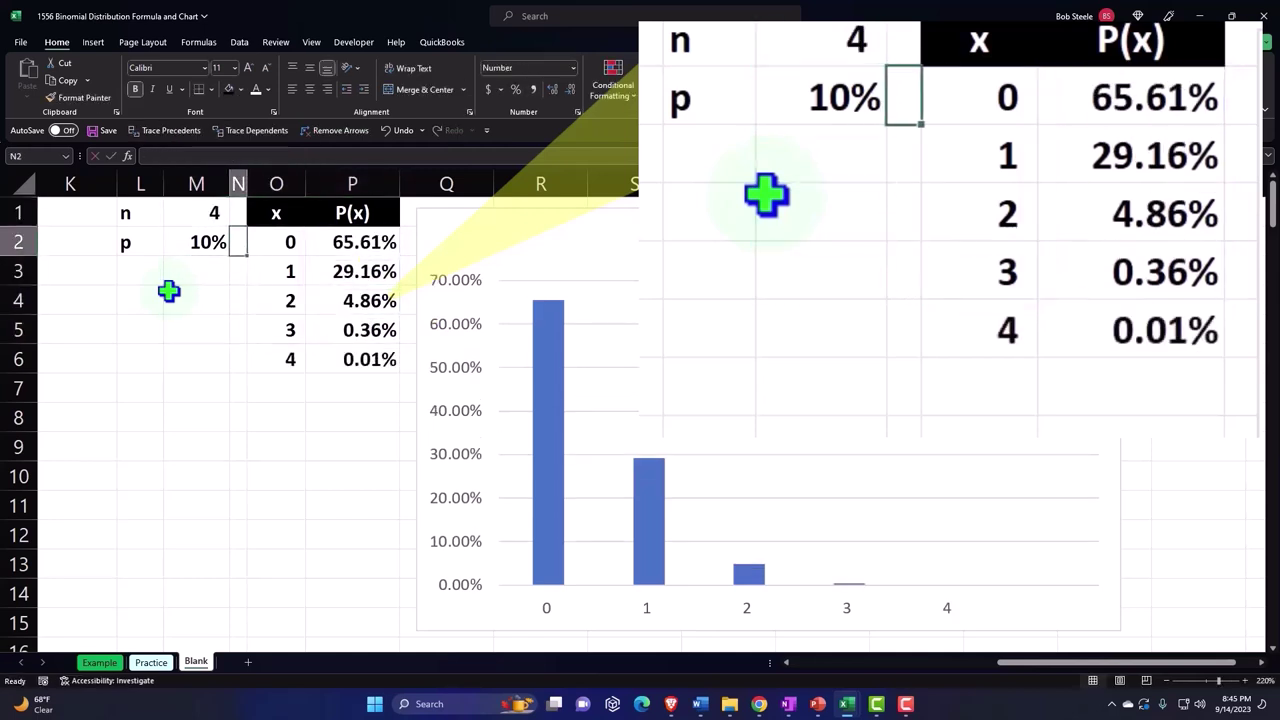
{"action": "key", "text": "Right"}
{"action": "key", "text": "Right"}
{"action": "key", "text": "ctrl+shift+Down"}
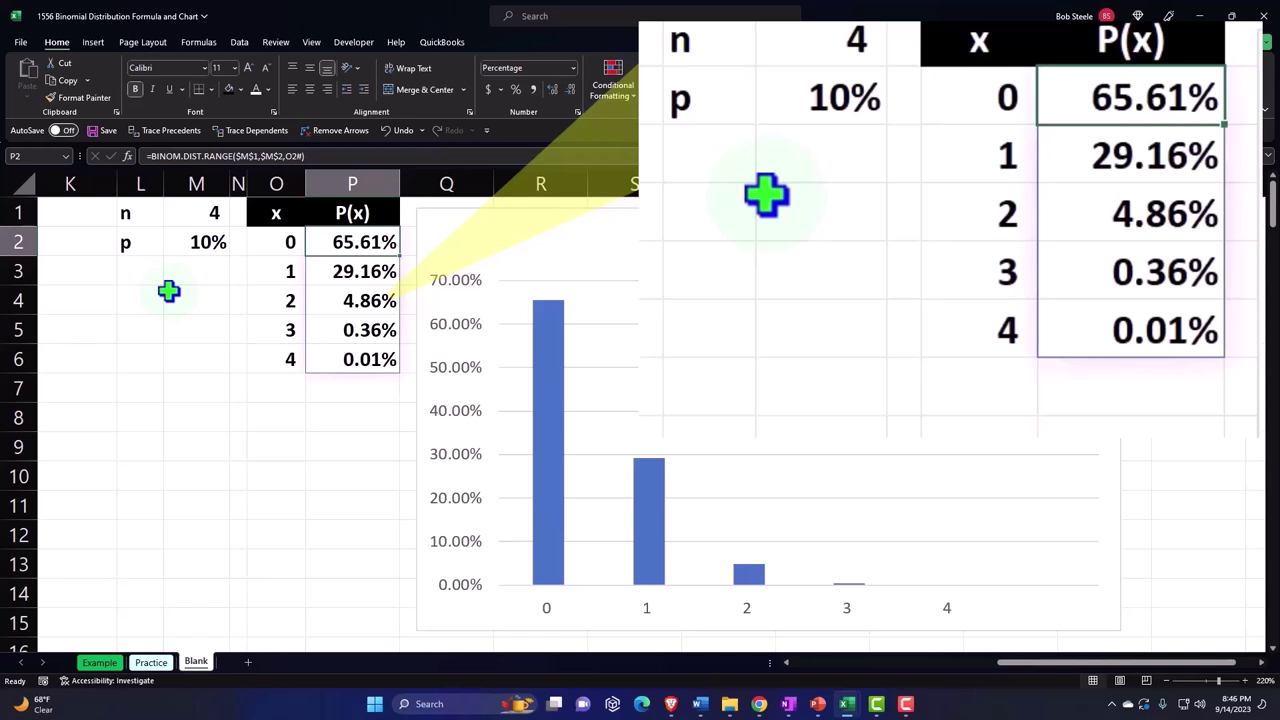
{"action": "key", "text": "Left"}
{"action": "key", "text": "Left"}
{"action": "key", "text": "Left"}
{"action": "key", "text": "Up"}
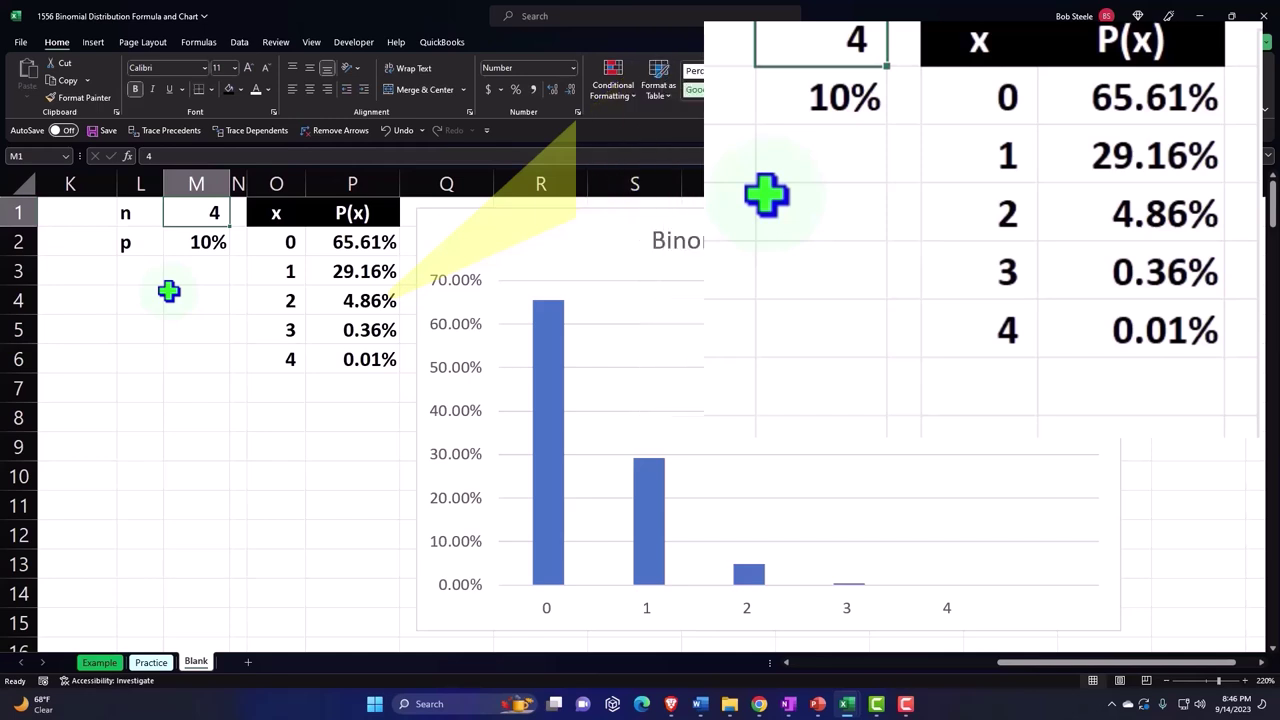
- Raise n through 5 and 6 to 7, extending the table to x = 7
{"action": "type", "text": "5"}
{"action": "key", "text": "Return"}
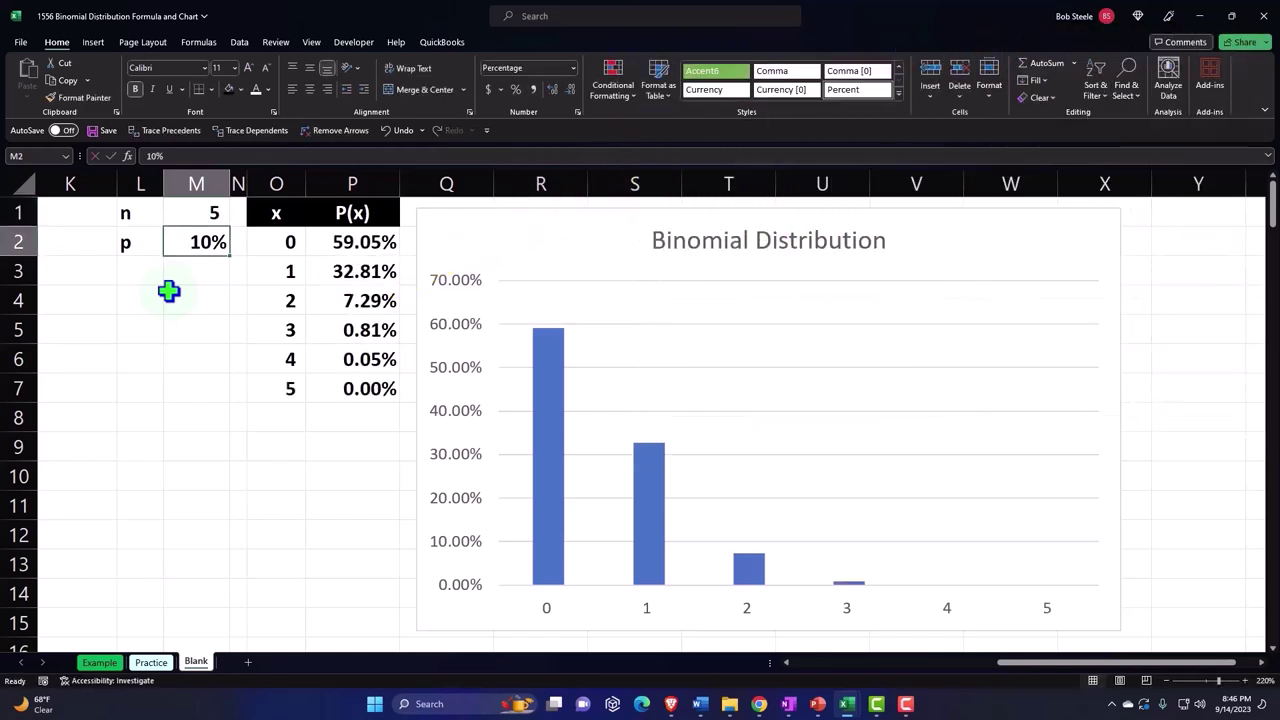
{"action": "key", "text": "Up"}
{"action": "type", "text": "6"}
{"action": "key", "text": "Return"}
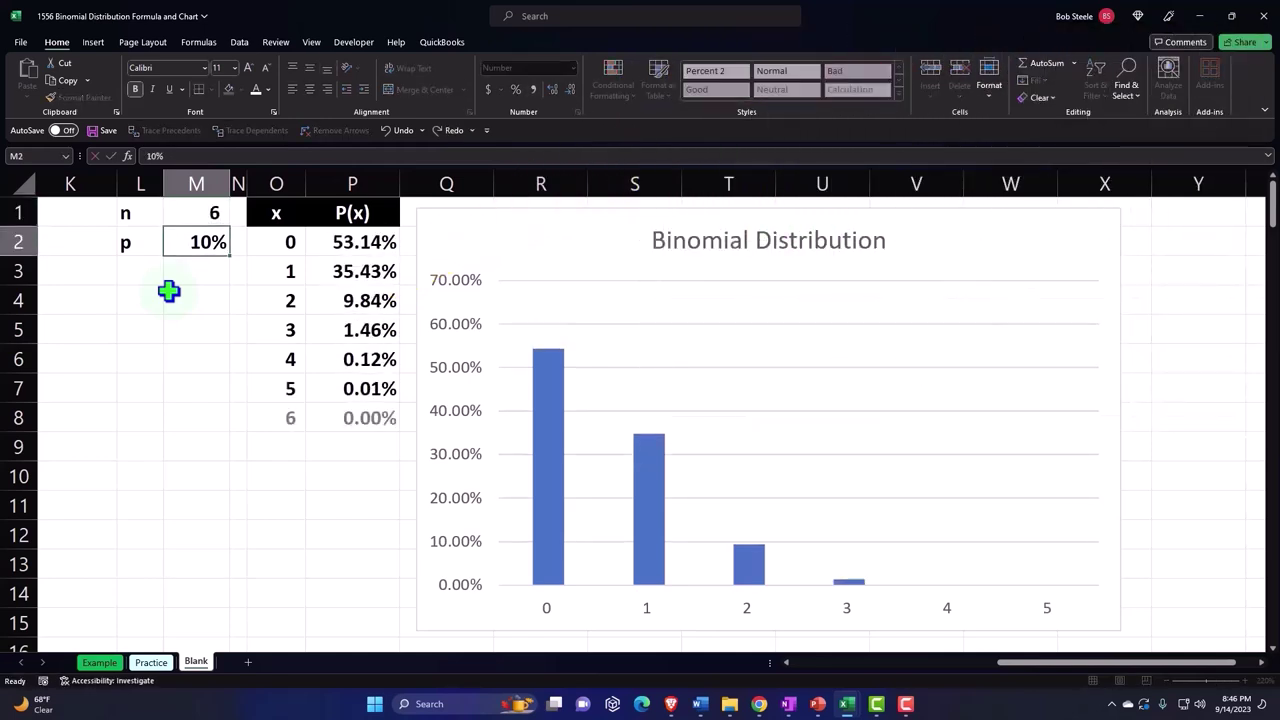
{"action": "key", "text": "Up"}
{"action": "type", "text": "7"}
{"action": "key", "text": "Return"}
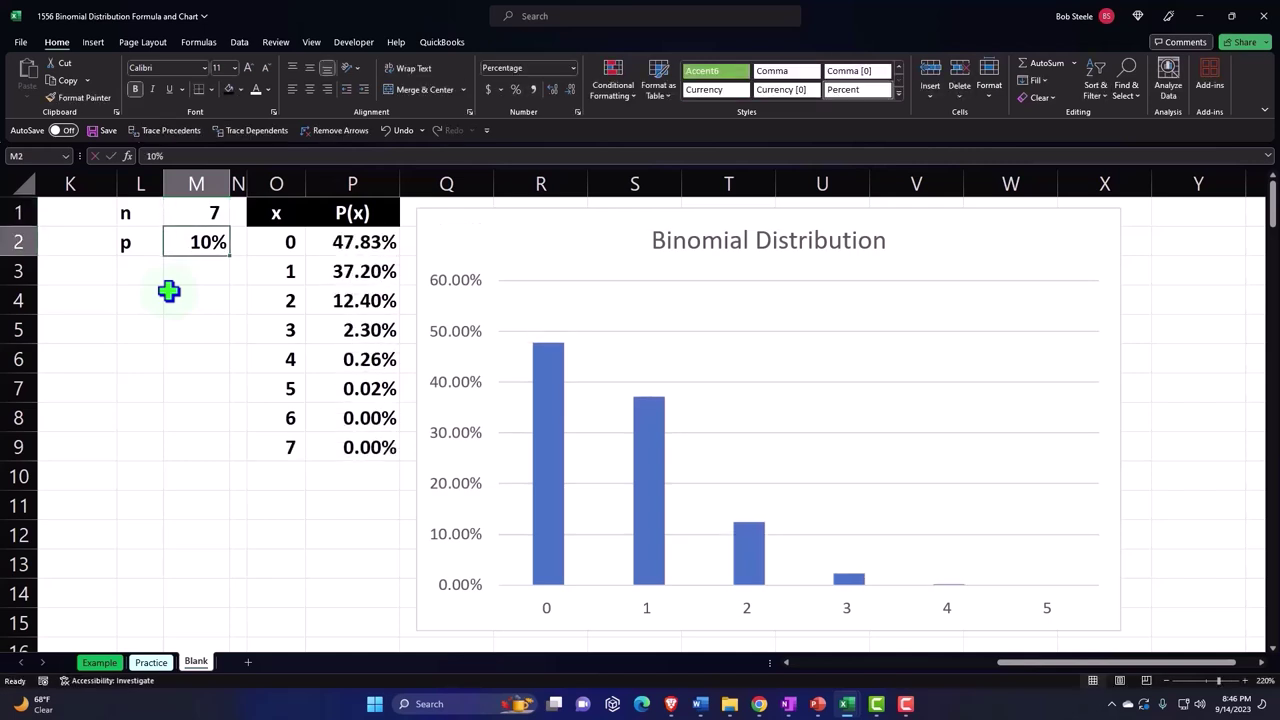
{"action": "key", "text": "Up"}
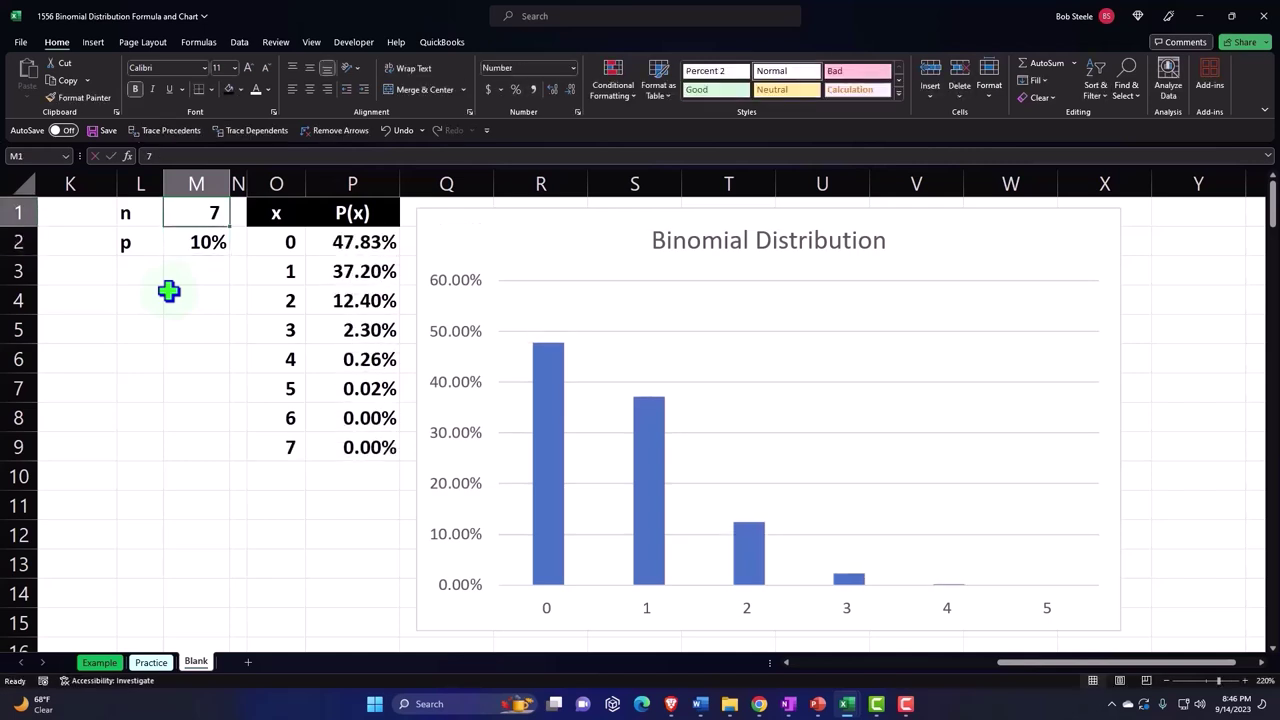
- Review the P(x) values for x = 0 to 3 at n = 7
{"action": "key", "text": "Right"}
{"action": "key", "text": "Right"}
{"action": "key", "text": "Right"}
{"action": "key", "text": "Down"}
{"action": "key", "text": "Down"}
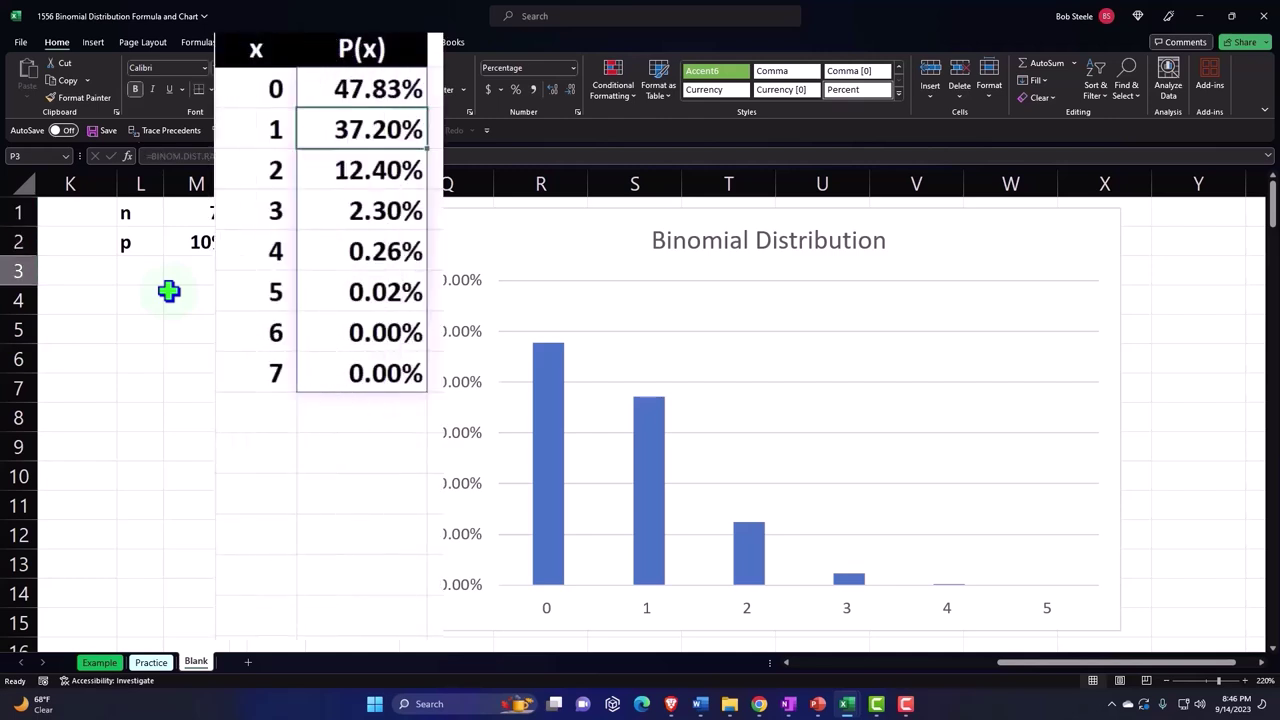
{"action": "key", "text": "Up"}
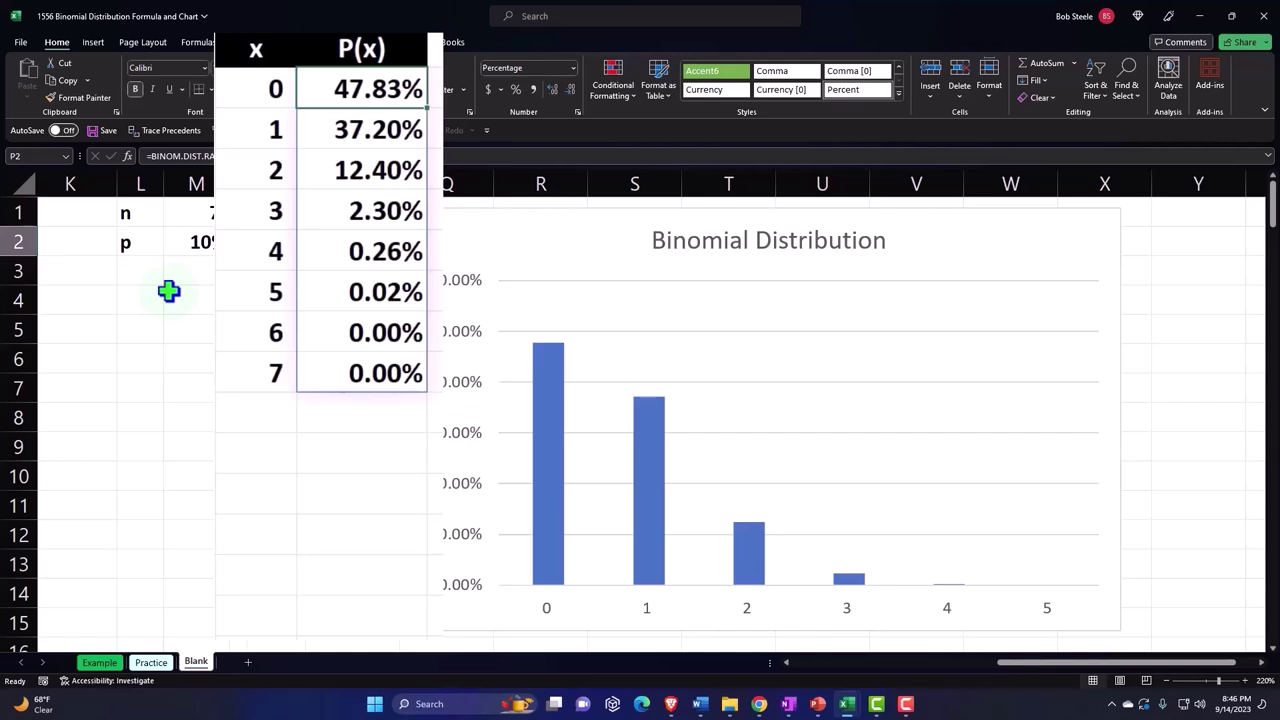
{"action": "key", "text": "Down"}
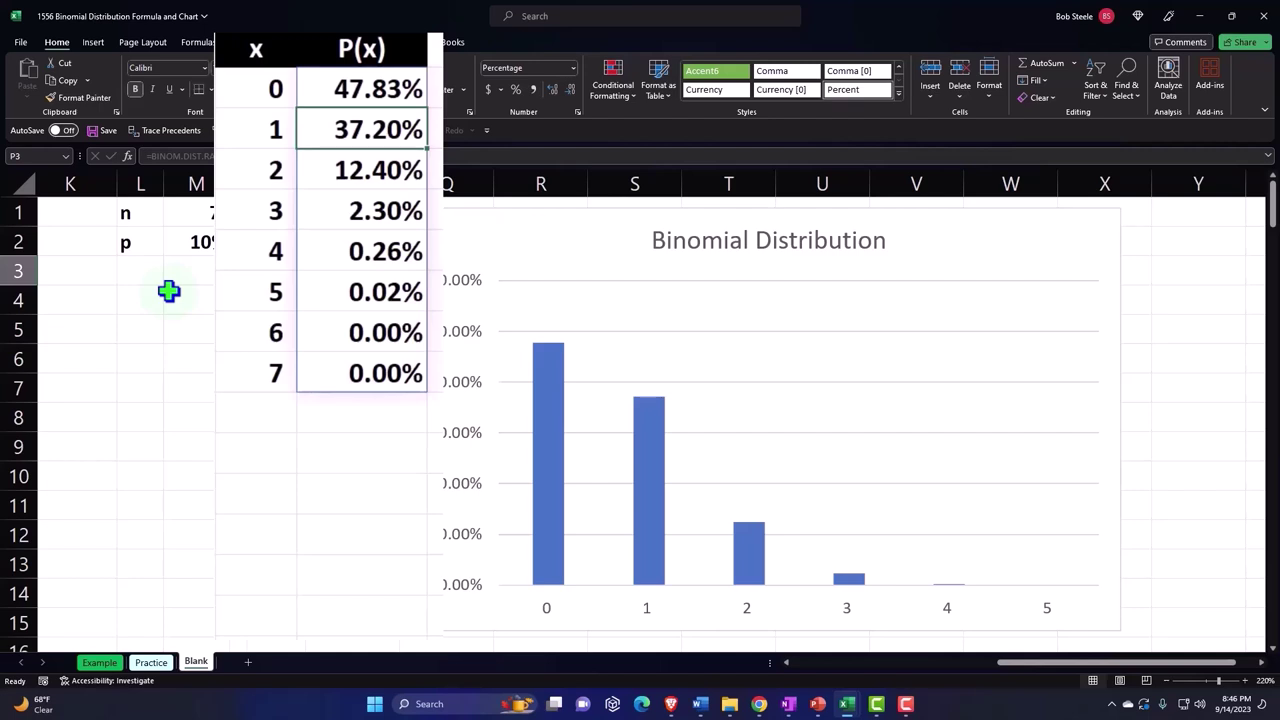
{"action": "key", "text": "Down"}
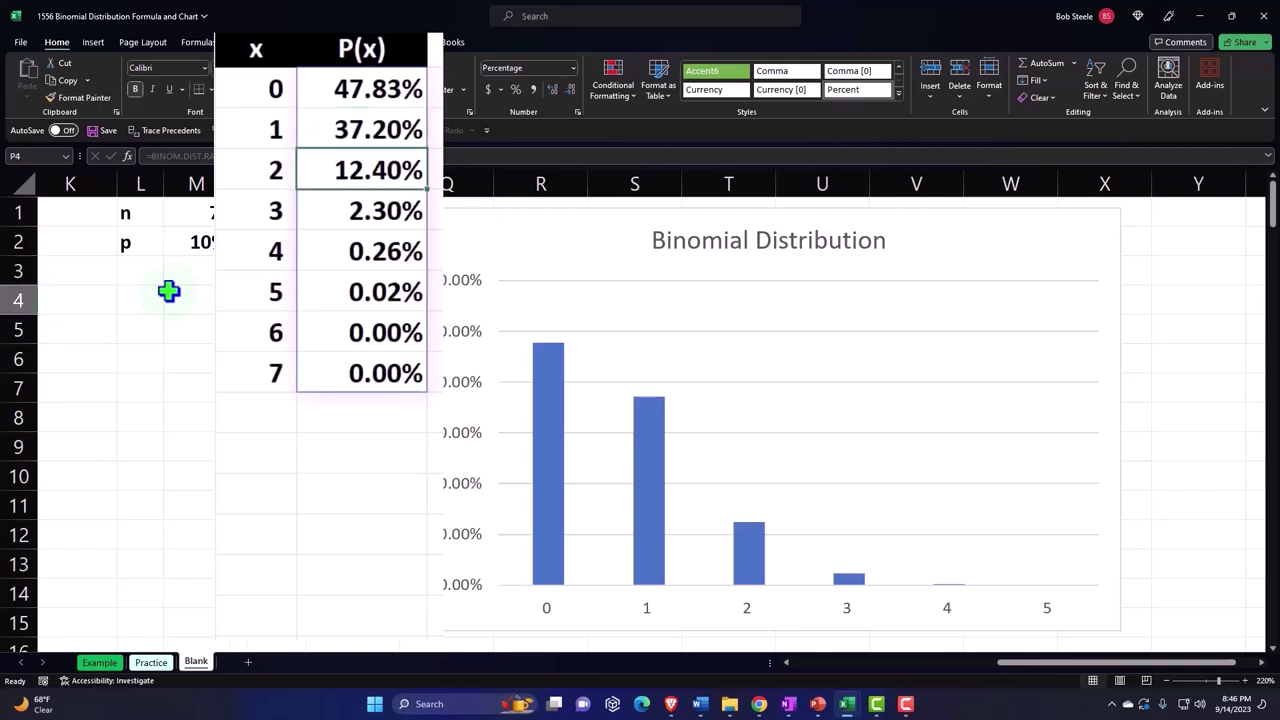
{"action": "key", "text": "Down"}
{"action": "key", "text": "Down"}
- Set n to 10, then 15, extending and recalculating the P(x) table
{"action": "key", "text": "Left"}
{"action": "key", "text": "Left"}
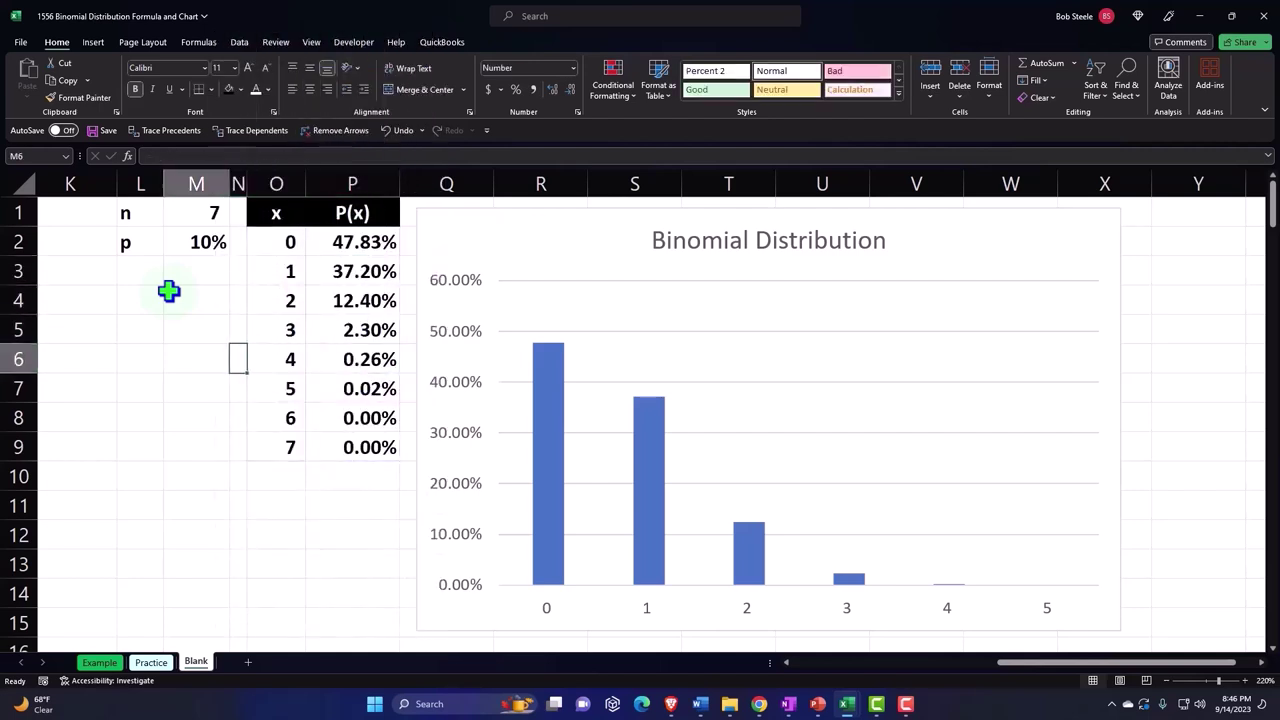
{"action": "key", "text": "Left"}
{"action": "key", "text": "Up"}
{"action": "key", "text": "Up"}
{"action": "key", "text": "Up"}
{"action": "key", "text": "Up"}
{"action": "key", "text": "Up"}
{"action": "type", "text": "10"}
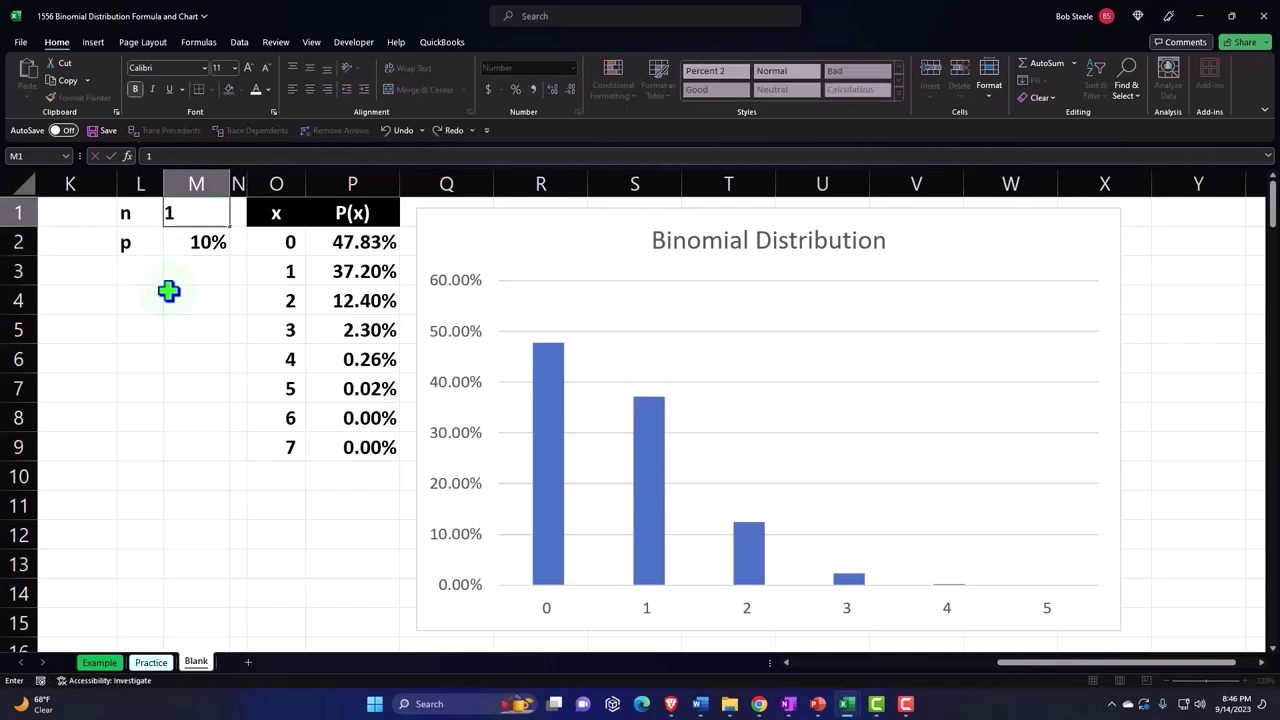
{"action": "key", "text": "Return"}
{"action": "key", "text": "Right"}
{"action": "key", "text": "Right"}
{"action": "key", "text": "Right"}
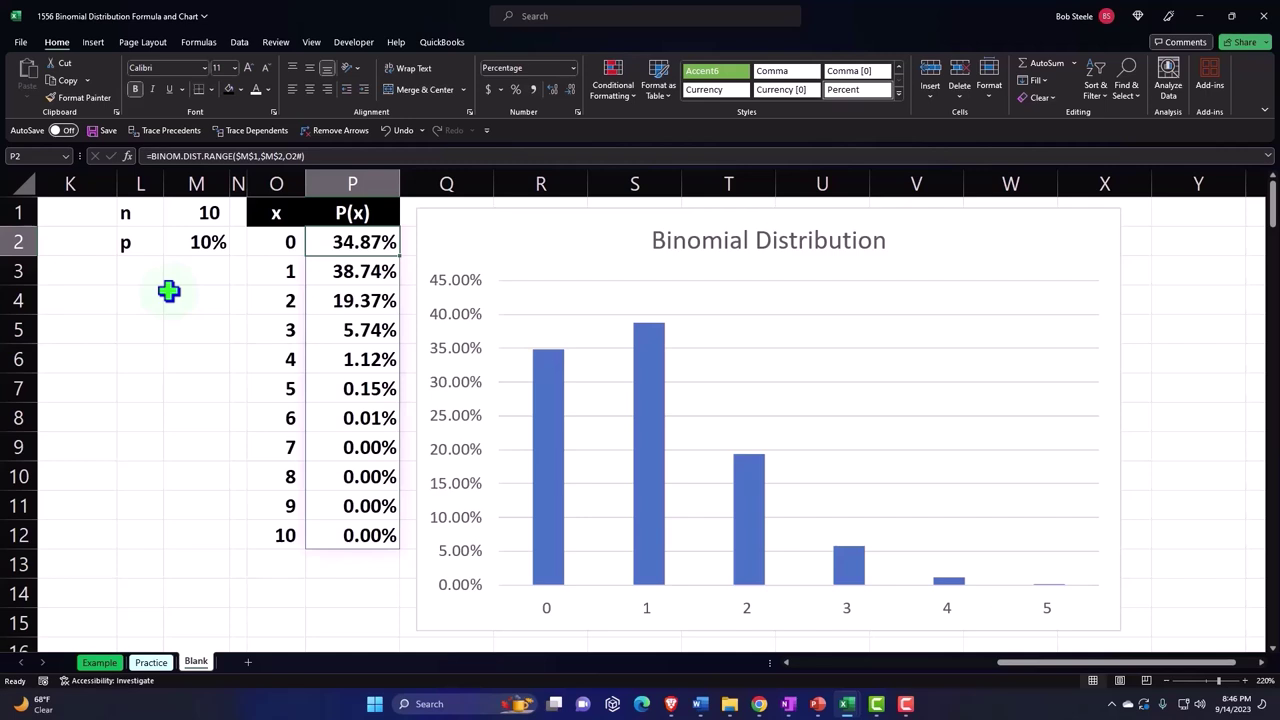
{"action": "key", "text": "Left"}
{"action": "key", "text": "Left"}
{"action": "key", "text": "Left"}
{"action": "key", "text": "Up"}
{"action": "type", "text": "15"}
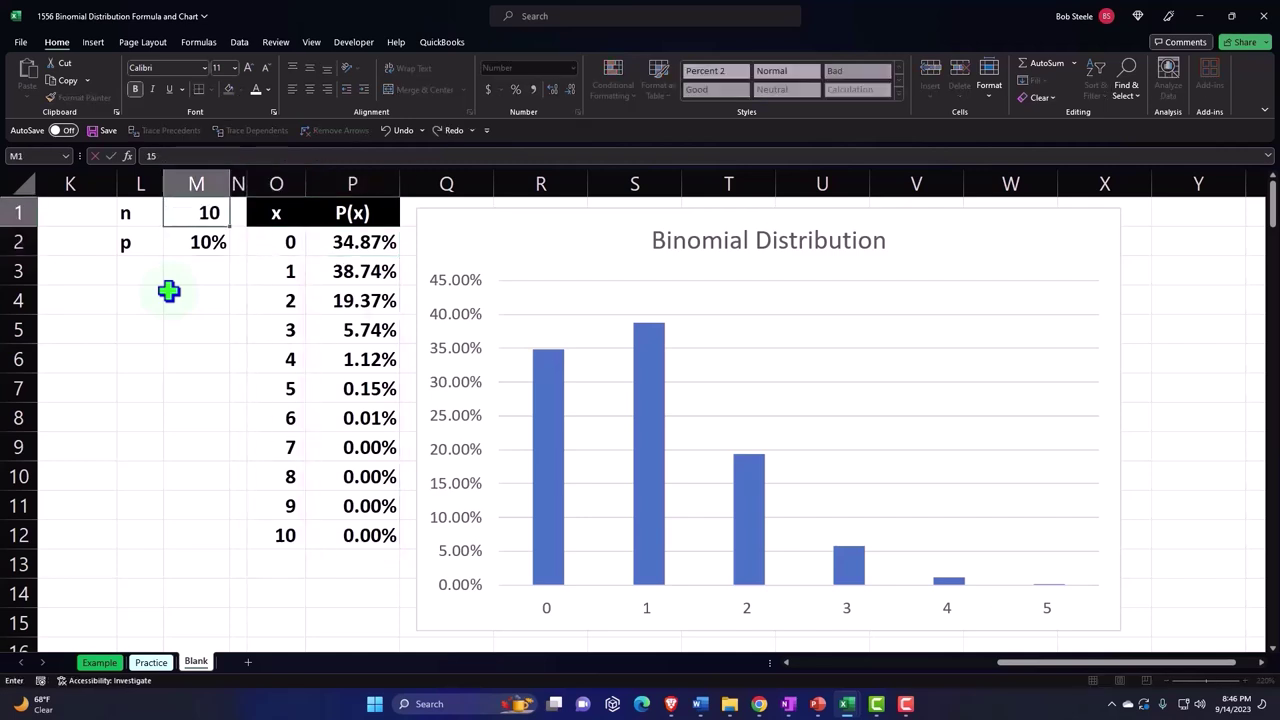
{"action": "key", "text": "Return"}
{"action": "key", "text": "Right"}
{"action": "key", "text": "Right"}
{"action": "key", "text": "Right"}
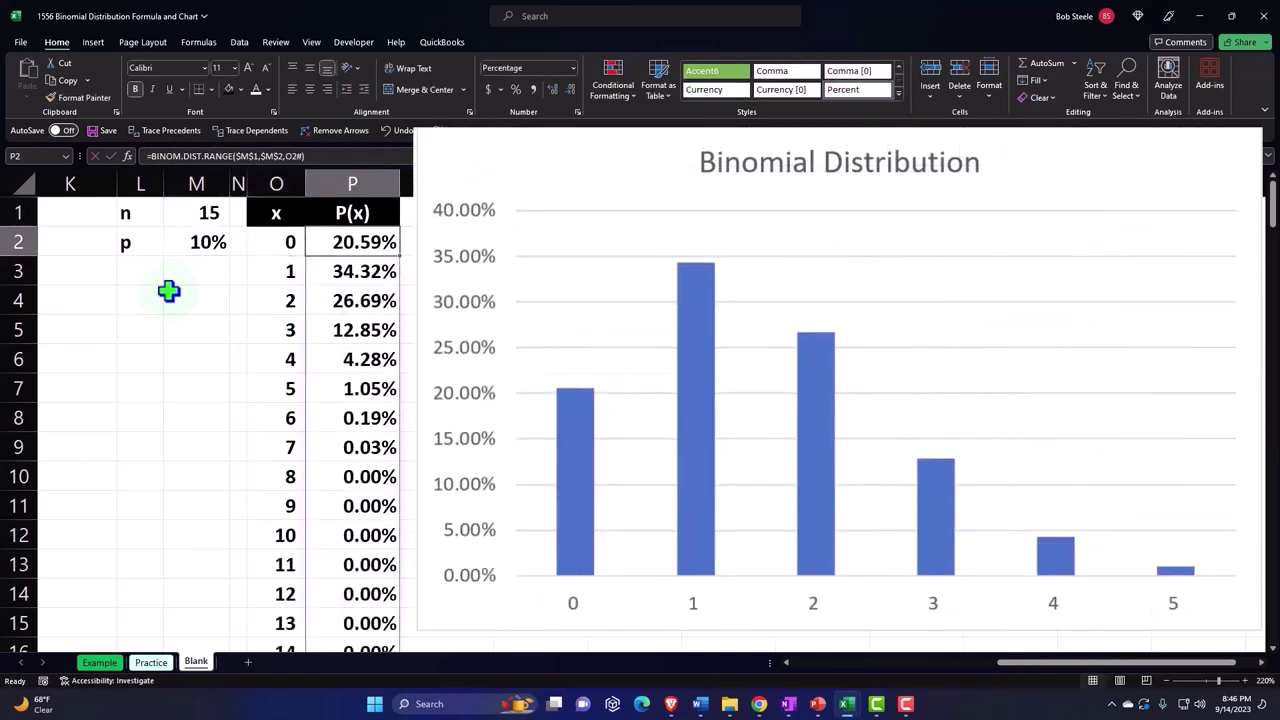
- Try n = 20 and then n = 50, inspecting the P(x) formula
{"action": "key", "text": "Left"}
{"action": "key", "text": "Left"}
{"action": "key", "text": "Left"}
{"action": "key", "text": "Up"}
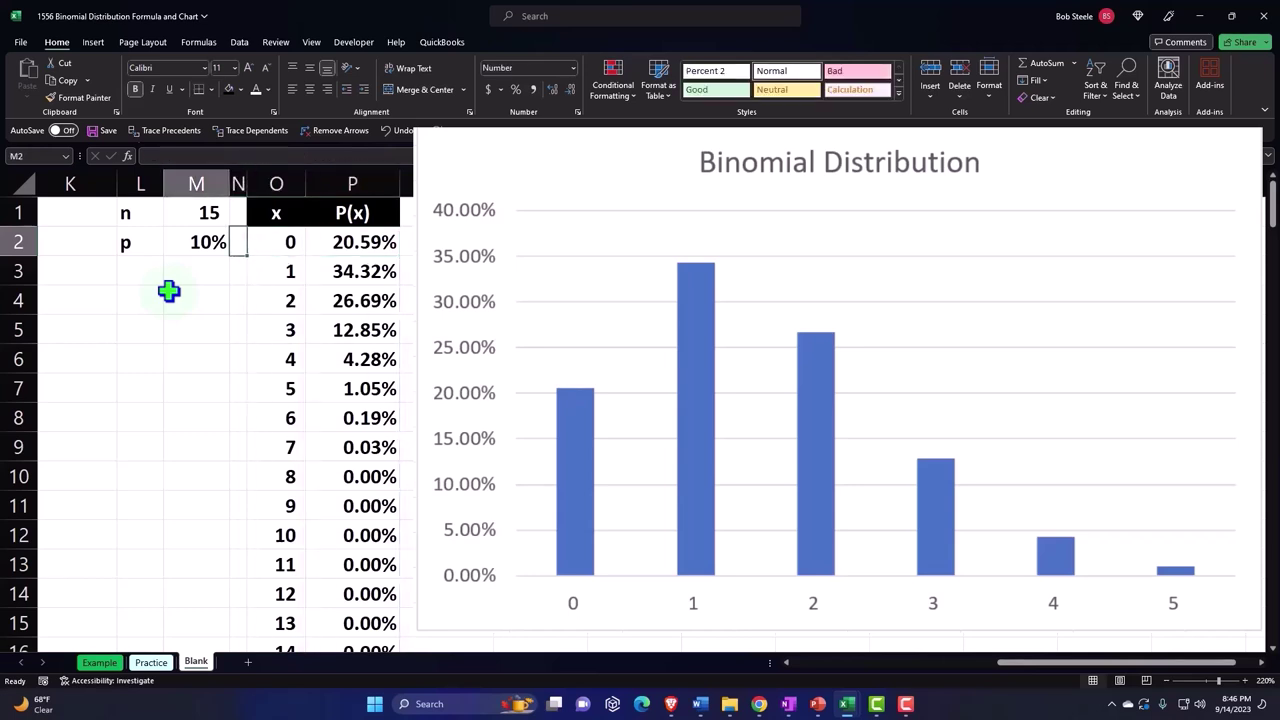
{"action": "type", "text": "20"}
{"action": "key", "text": "Return"}
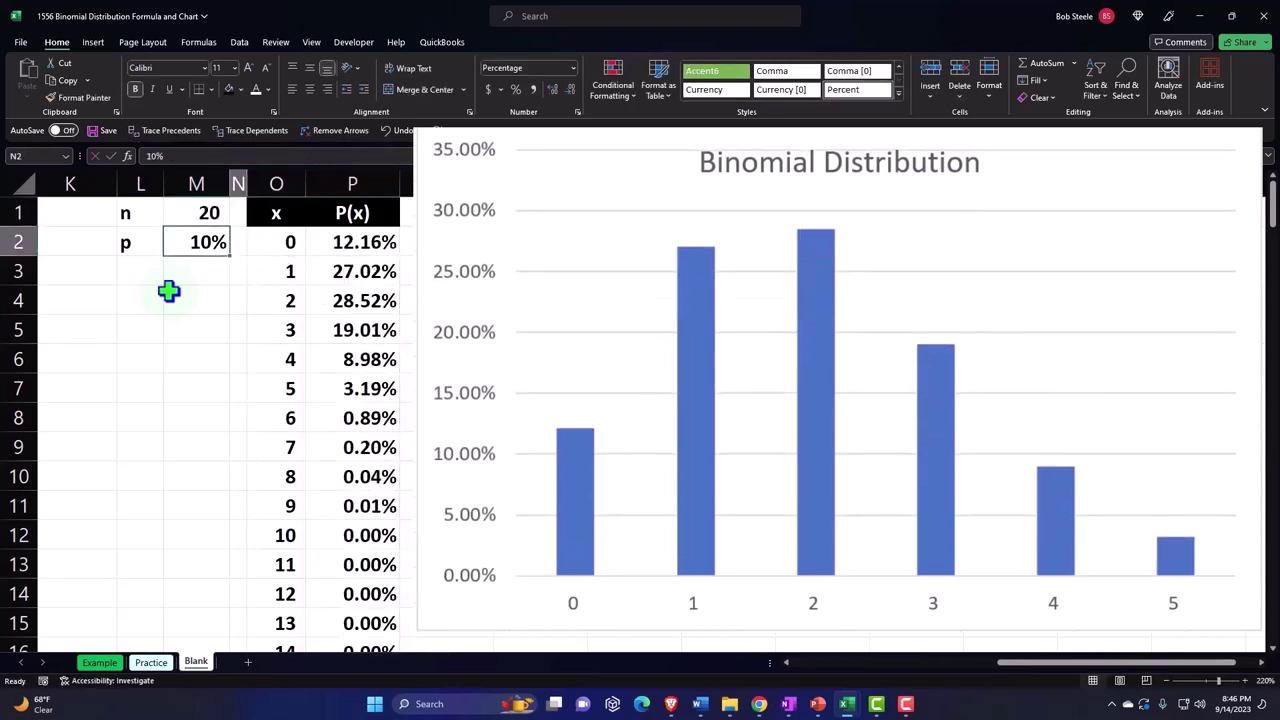
{"action": "key", "text": "Right"}
{"action": "key", "text": "Right"}
{"action": "key", "text": "Right"}
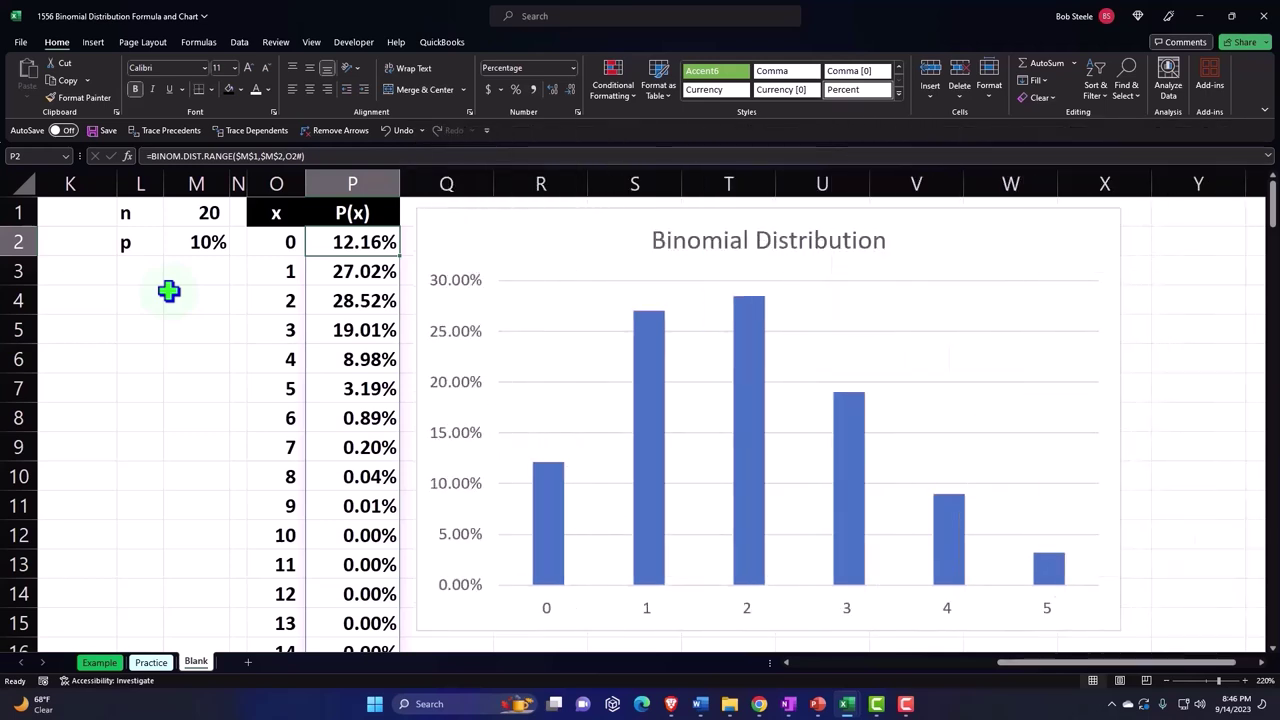
{"action": "key", "text": "Left"}
{"action": "key", "text": "Left"}
{"action": "key", "text": "Left"}
{"action": "key", "text": "Up"}
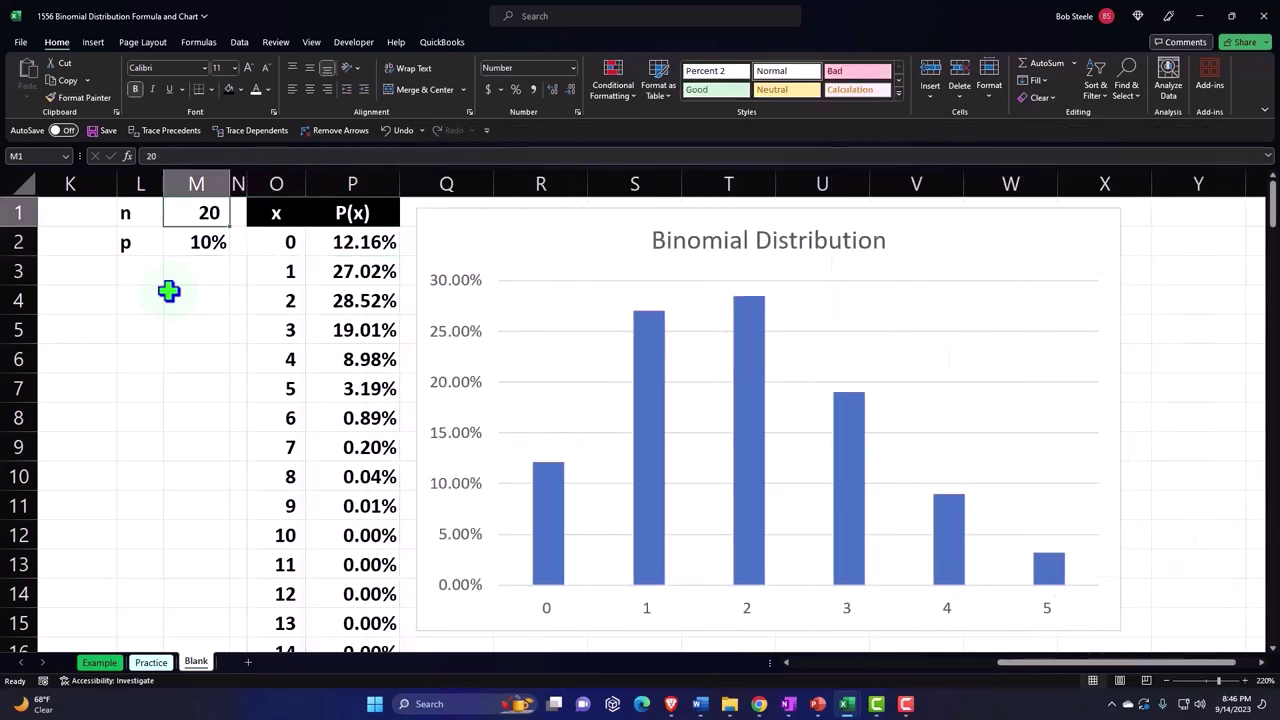
{"action": "type", "text": "50"}
{"action": "key", "text": "Return"}
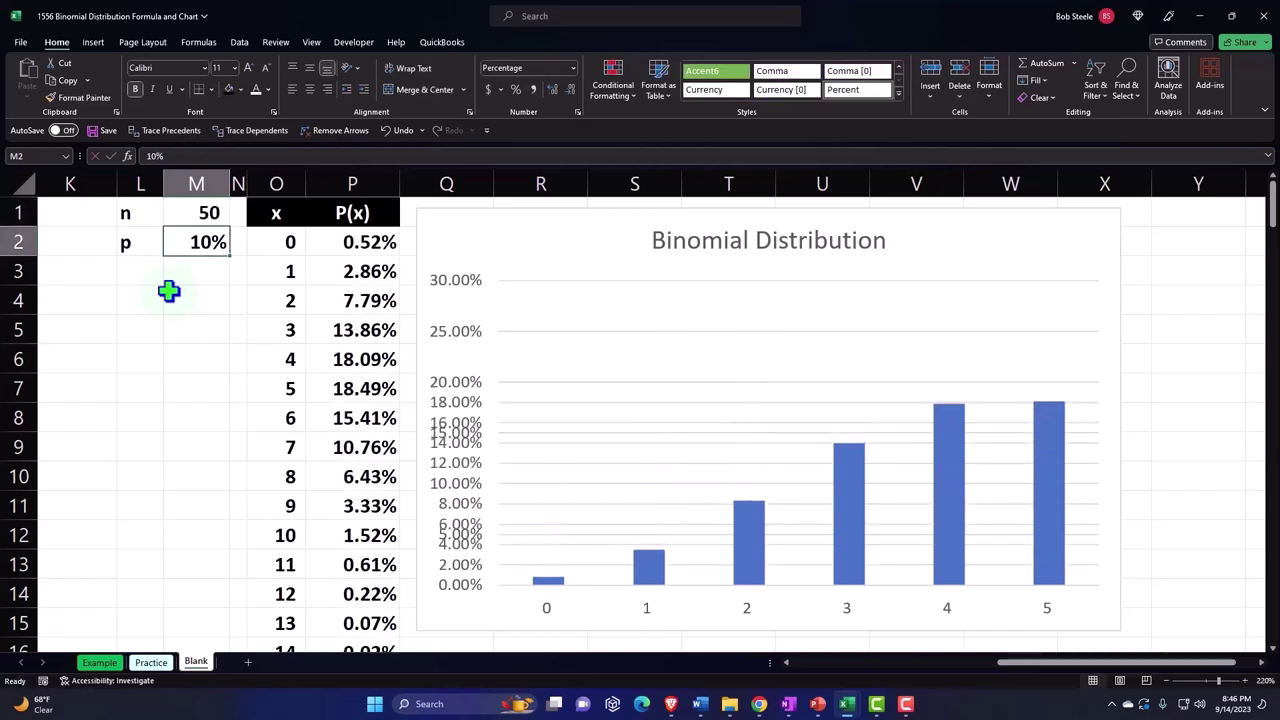
{"action": "key", "text": "Right"}
{"action": "key", "text": "Right"}
{"action": "key", "text": "Right"}
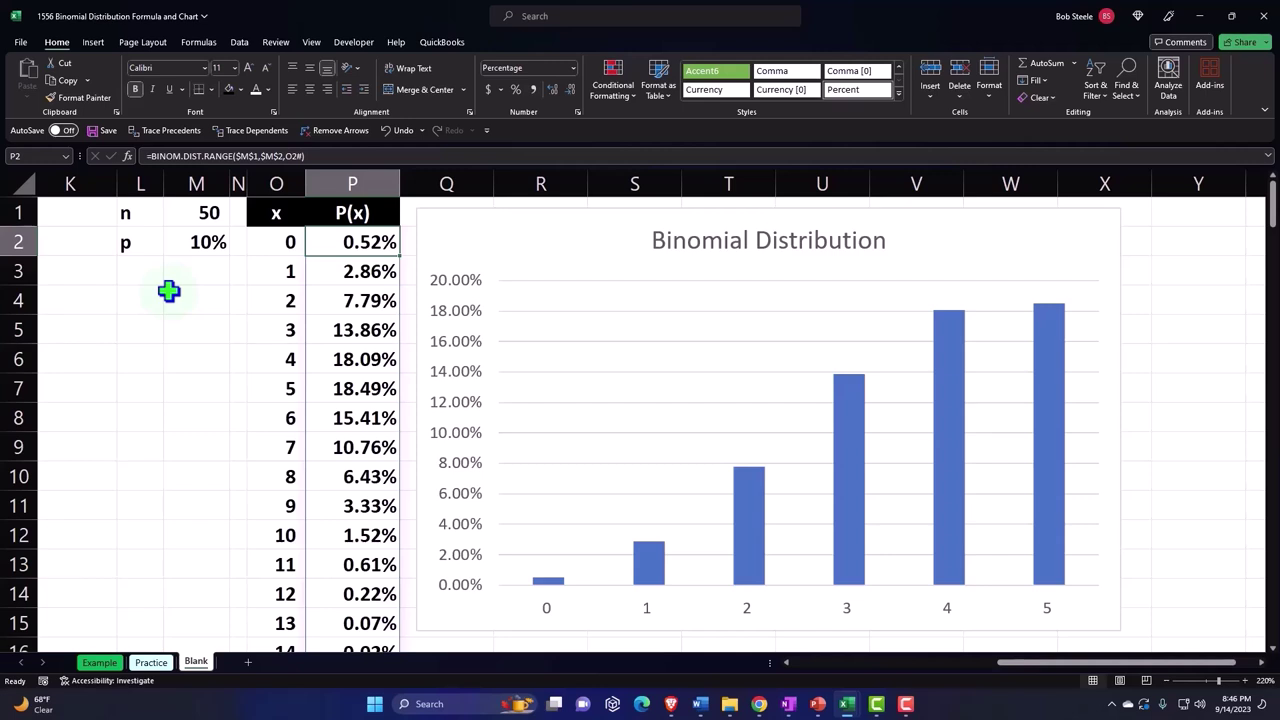
{"action": "key", "text": "Left"}
{"action": "key", "text": "Left"}
{"action": "key", "text": "Left"}
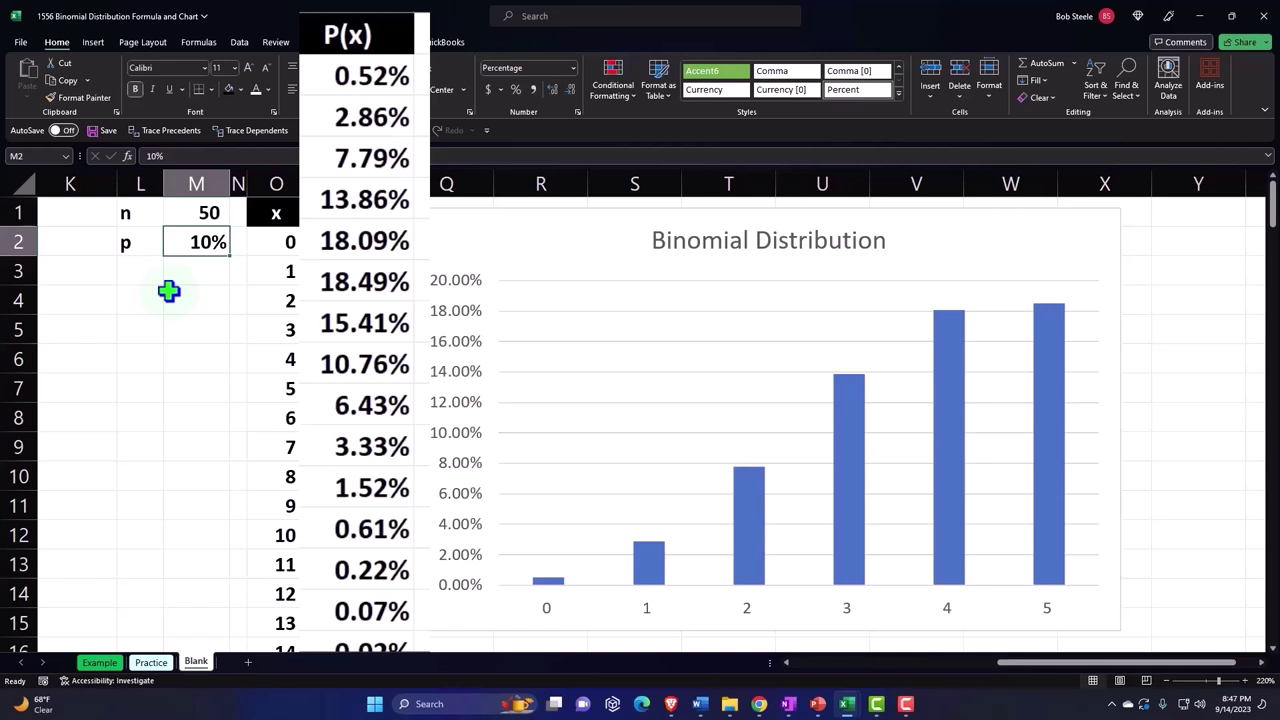
- Set n back to 5 trials
{"action": "key", "text": "Up"}
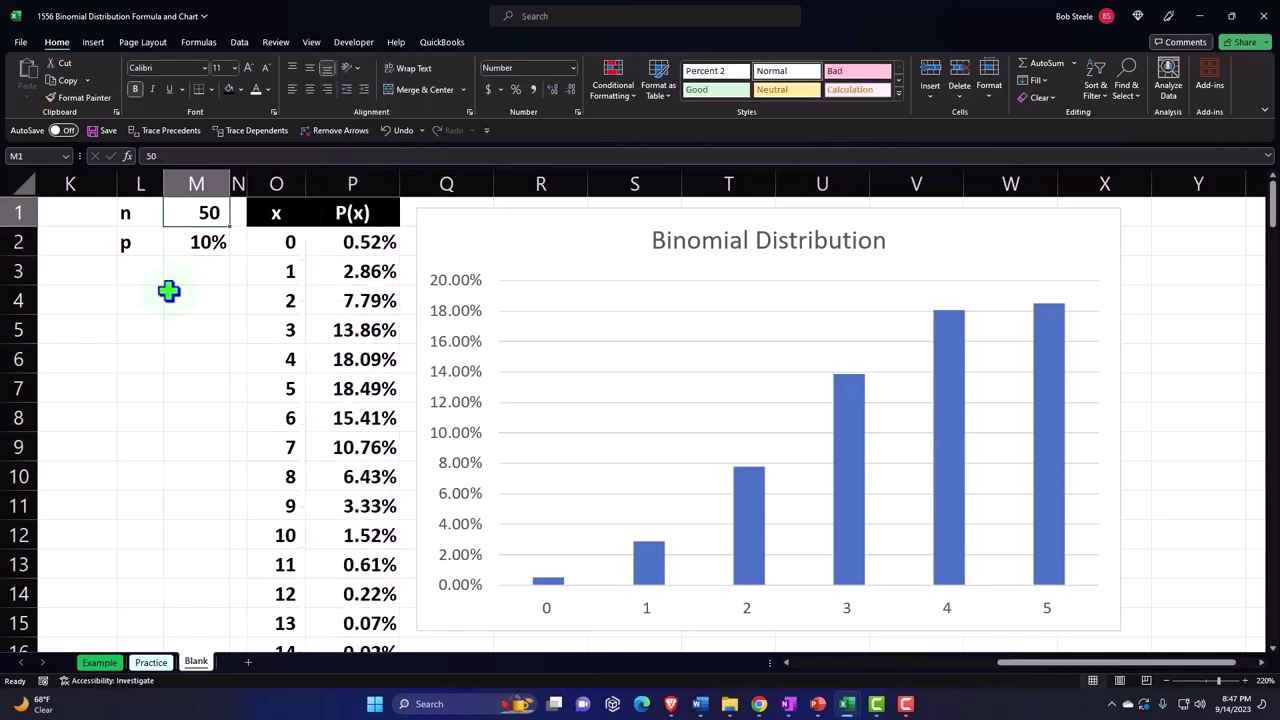
{"action": "type", "text": "5"}
{"action": "key", "text": "Return"}
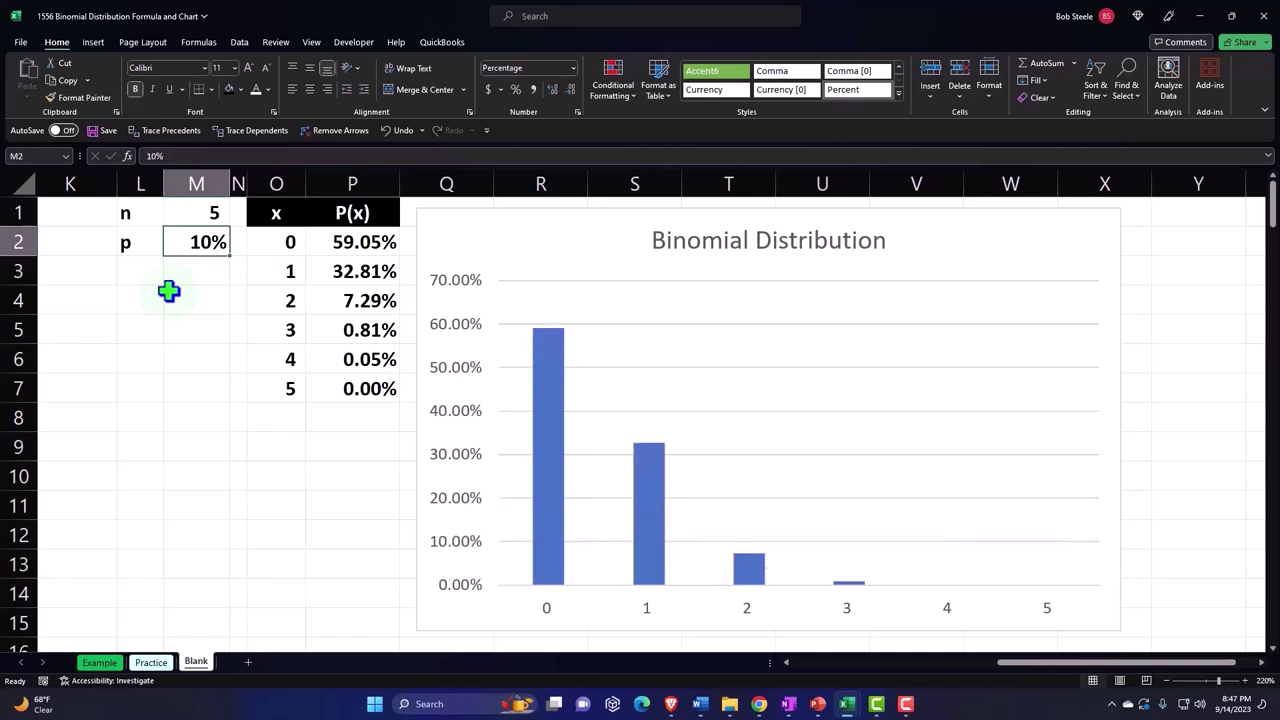
- Give the x and P(x) columns a light cyan fill with All Borders
{"action": "key", "text": "Left"}
{"action": "key", "text": "Left"}
{"action": "key", "text": "Left"}
{"action": "key", "text": "Left"}
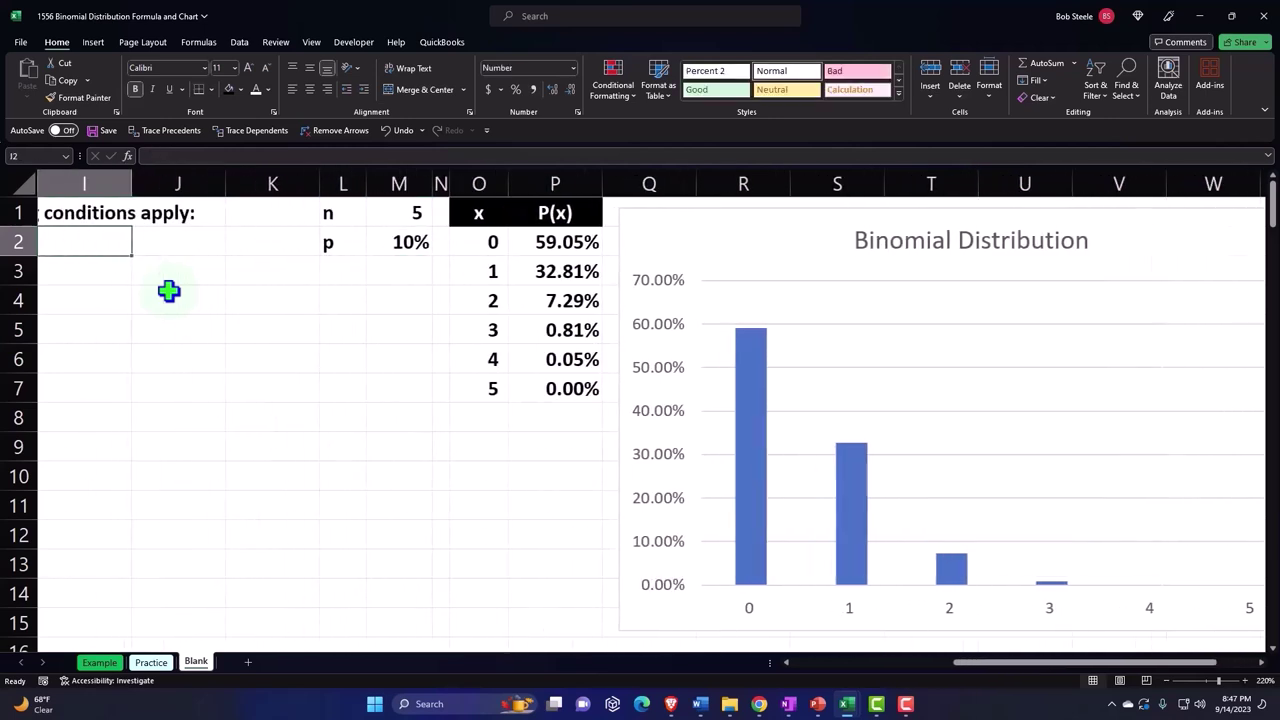
{"action": "mouse_move", "coordinate": [471, 106]}
{"action": "left_mouse_down"}
{"action": "mouse_move", "coordinate": [563, 537]}
{"action": "mouse_move", "coordinate": [526, 530]}
{"action": "left_mouse_up"}
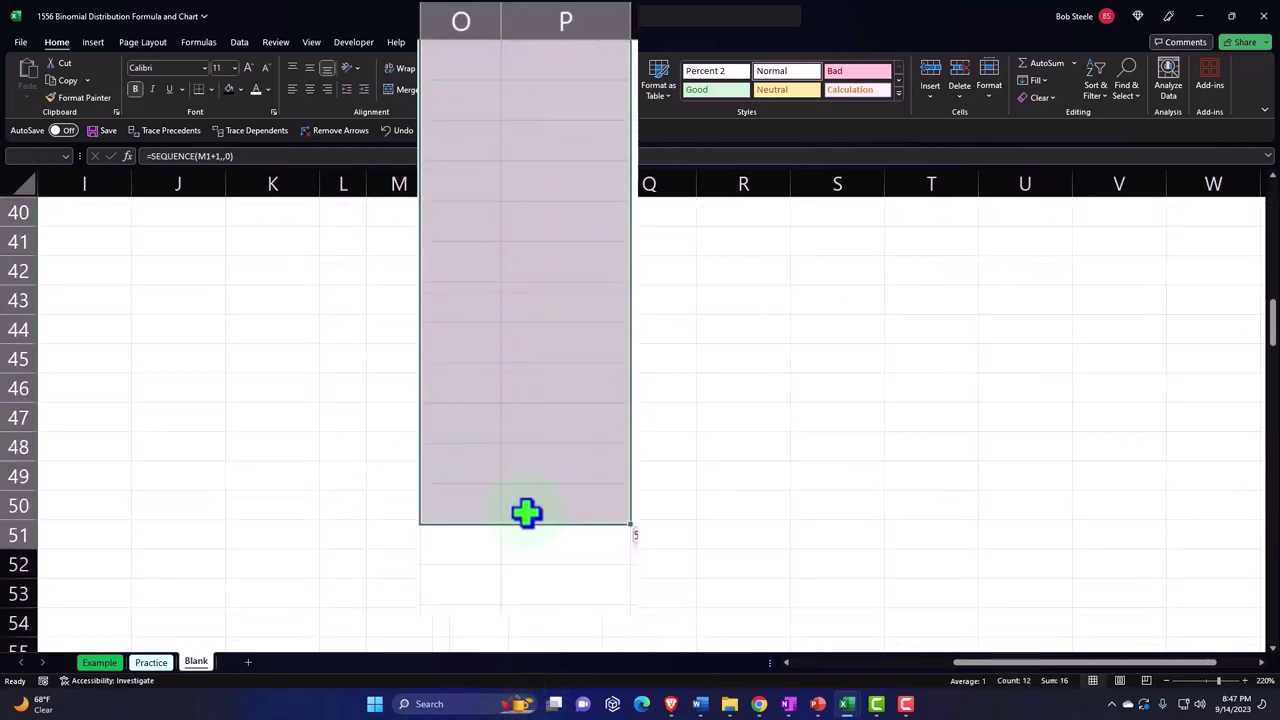
{"action": "scroll", "coordinate": [508, 423], "scroll_direction": "up", "scroll_amount": 13}
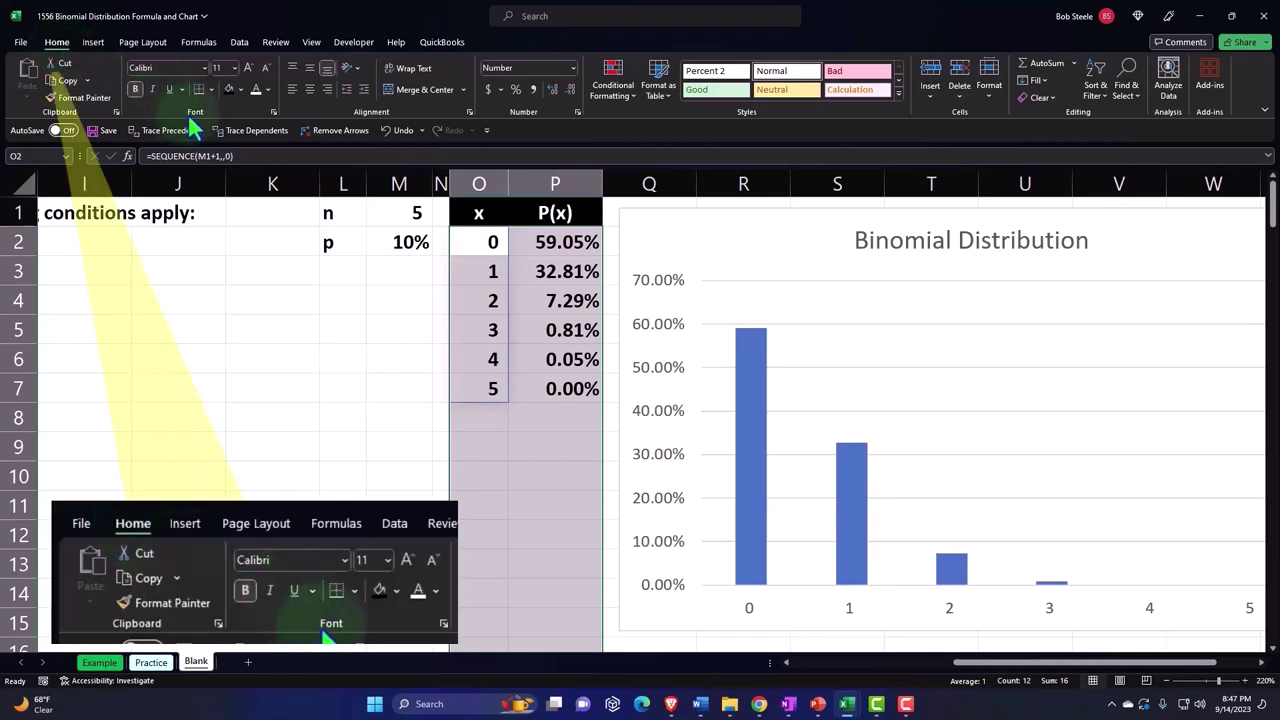
{"action": "left_click", "coordinate": [240, 89]}
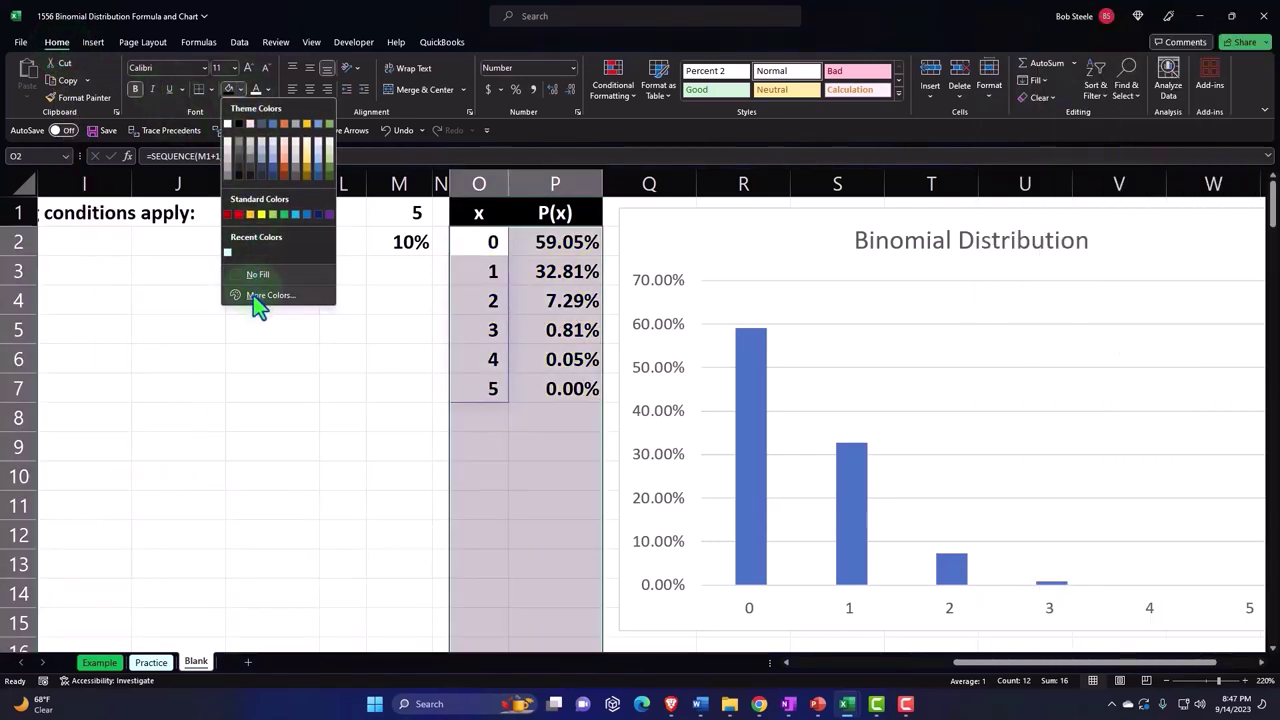
{"action": "left_click", "coordinate": [252, 297]}
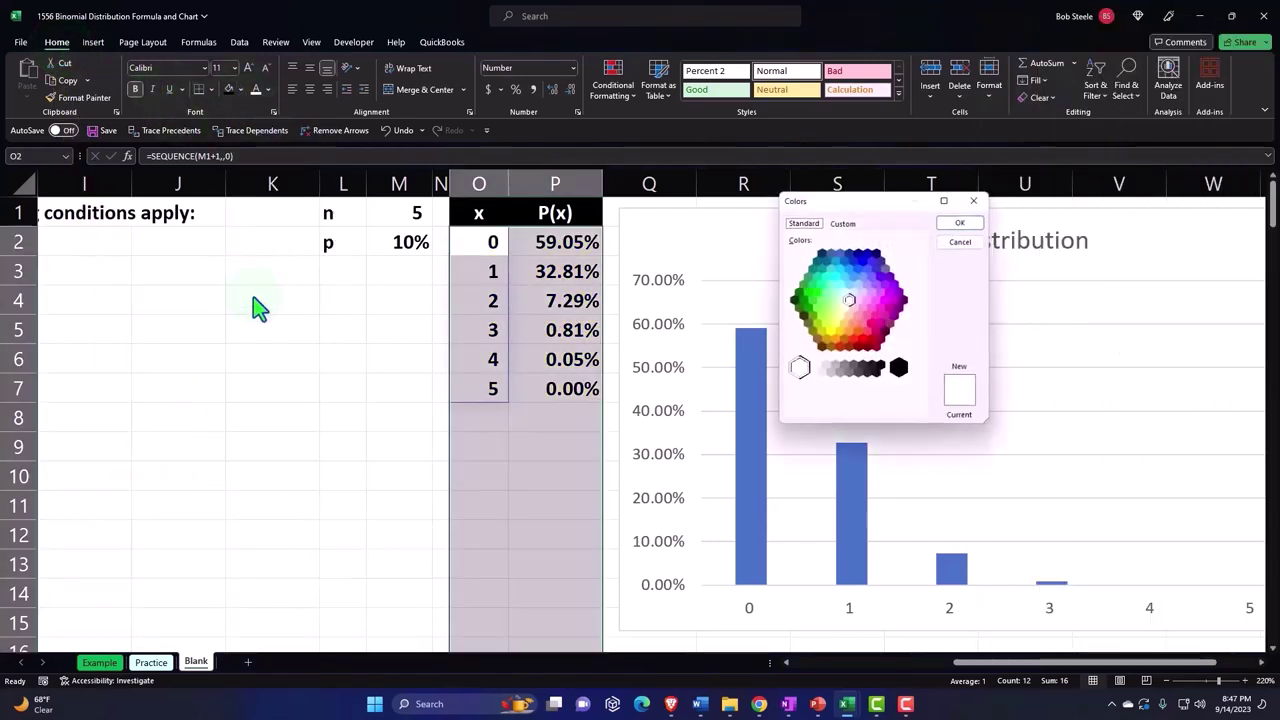
{"action": "left_click", "coordinate": [843, 293]}
{"action": "left_click", "coordinate": [950, 222]}
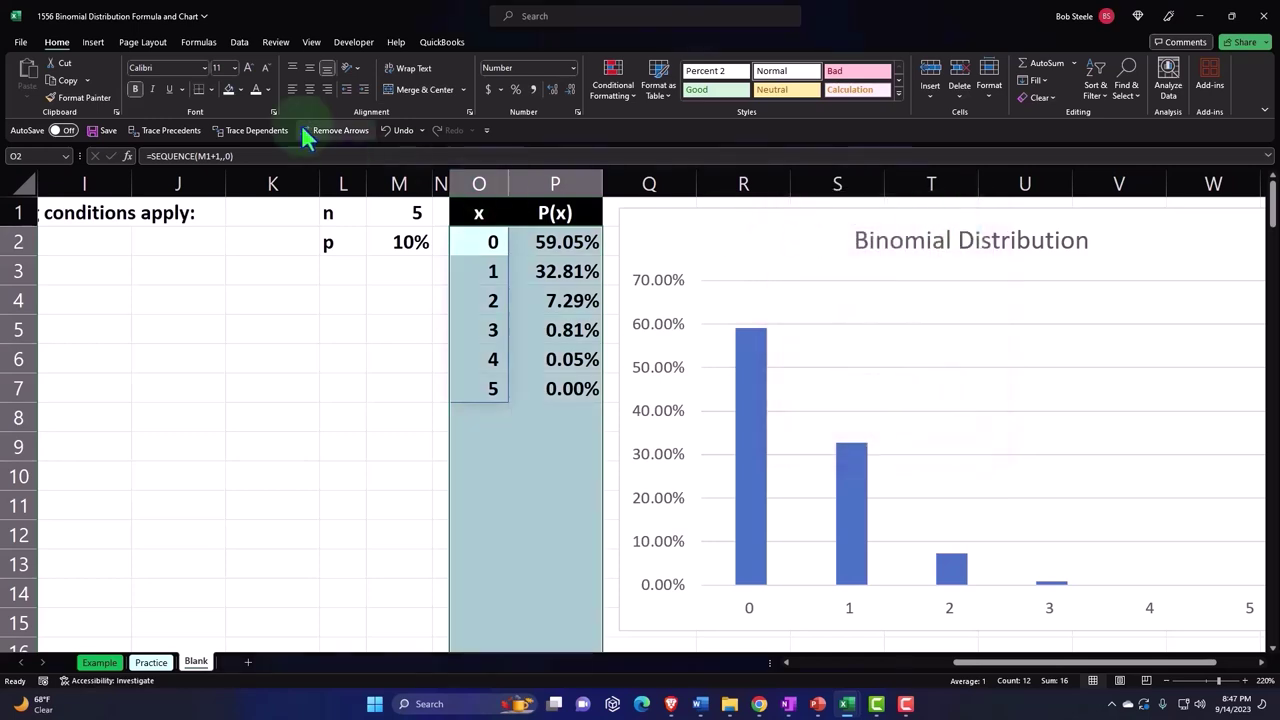
{"action": "left_click", "coordinate": [211, 89]}
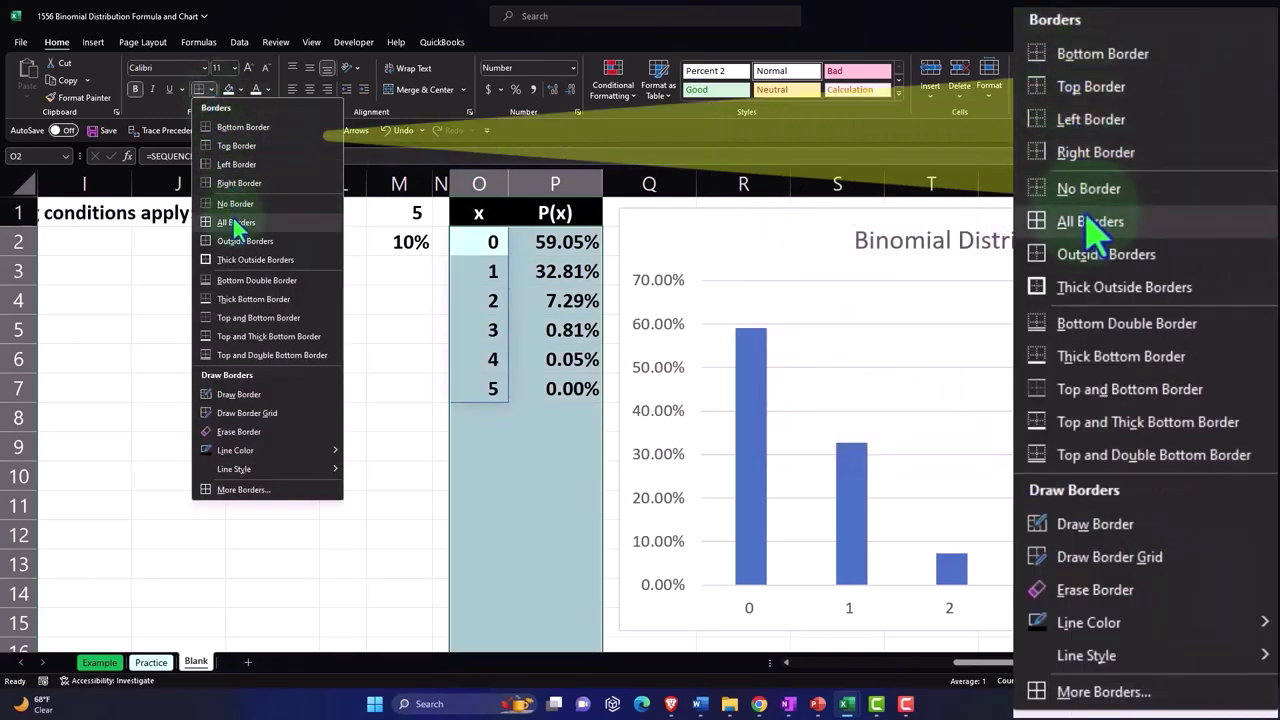
{"action": "left_click", "coordinate": [224, 226]}
{"action": "left_click", "coordinate": [295, 289]}
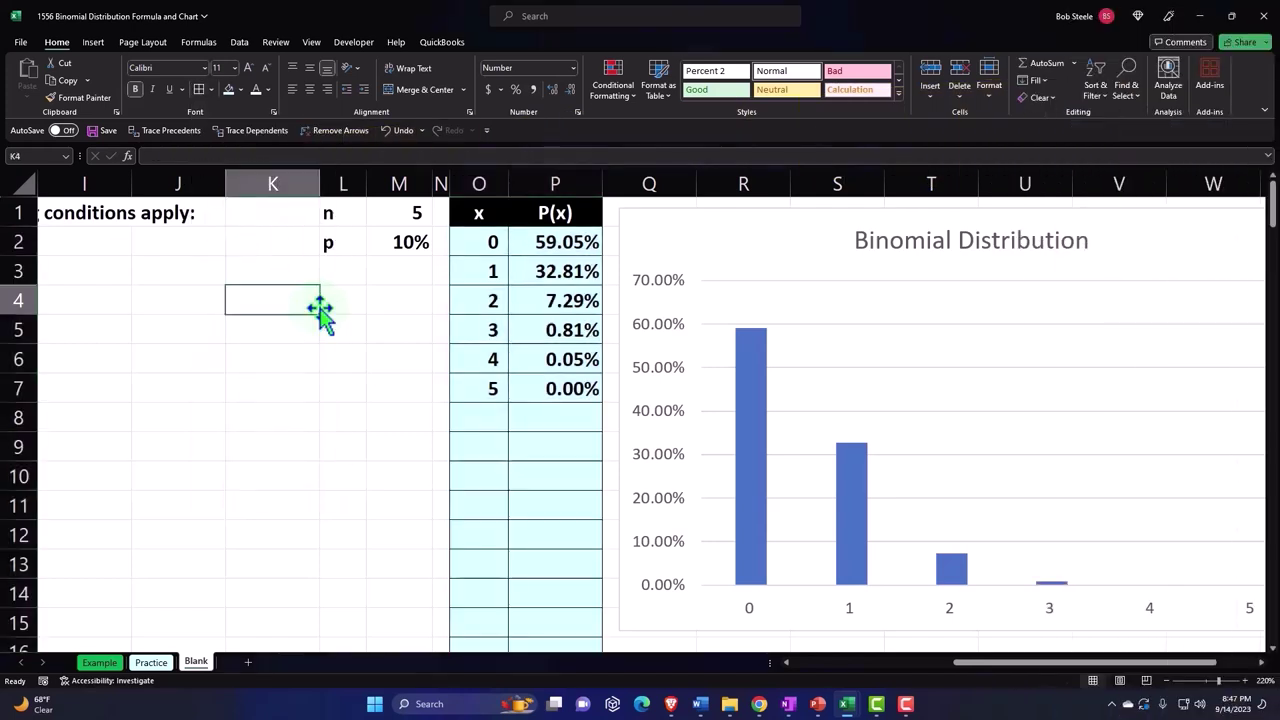
- Add All Borders around the n and p input cells
{"action": "left_click_drag", "start_coordinate": [335, 213], "coordinate": [375, 240]}
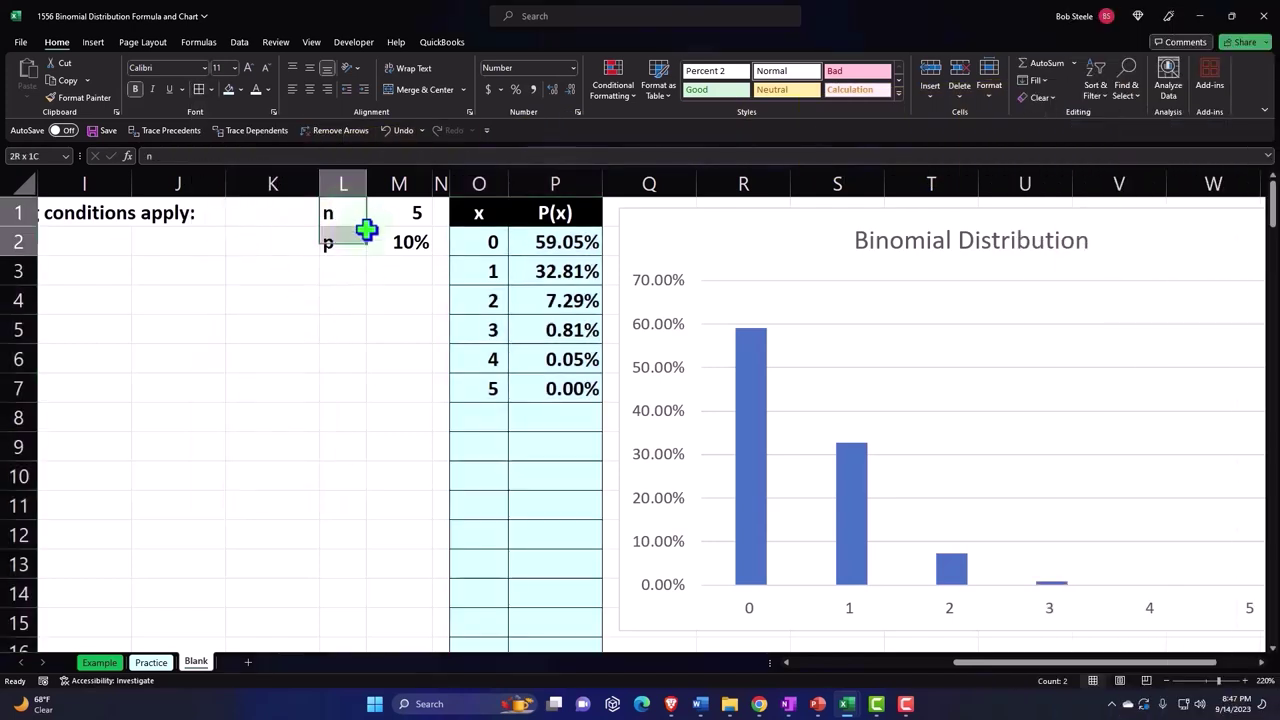
{"action": "left_click", "coordinate": [199, 89]}
{"action": "left_click", "coordinate": [234, 248]}
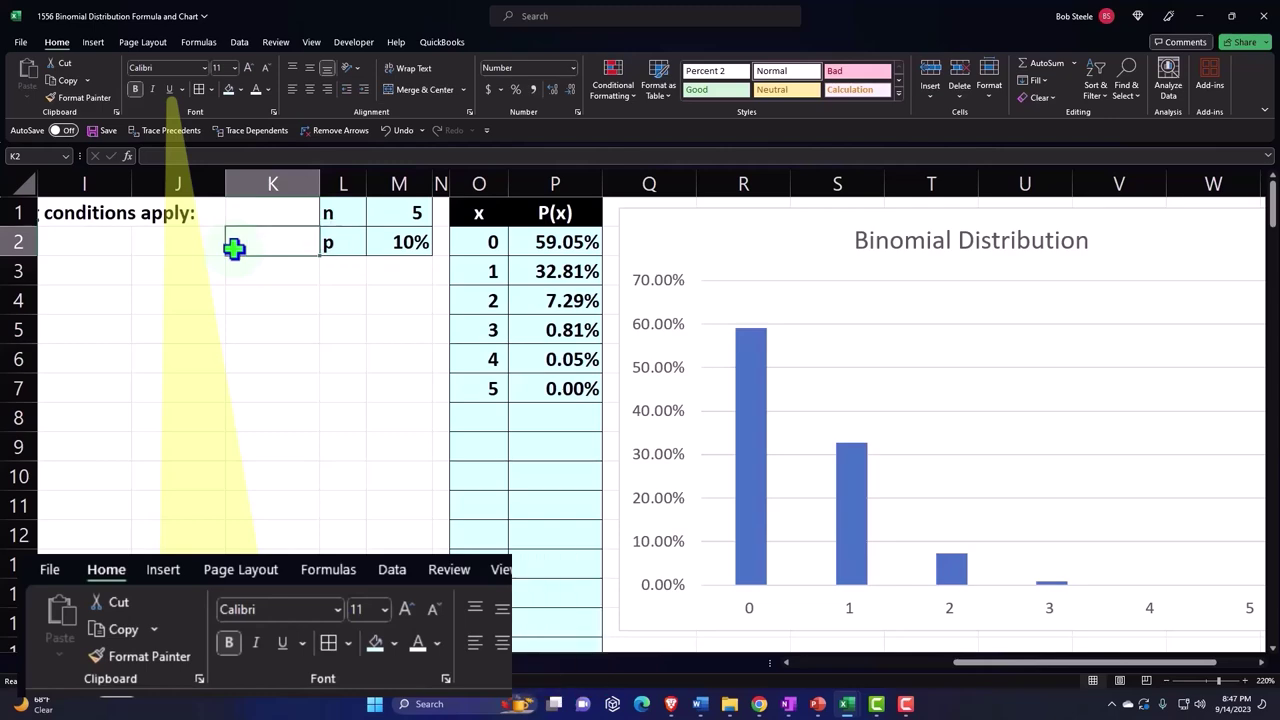
{"action": "key", "text": "Home"}
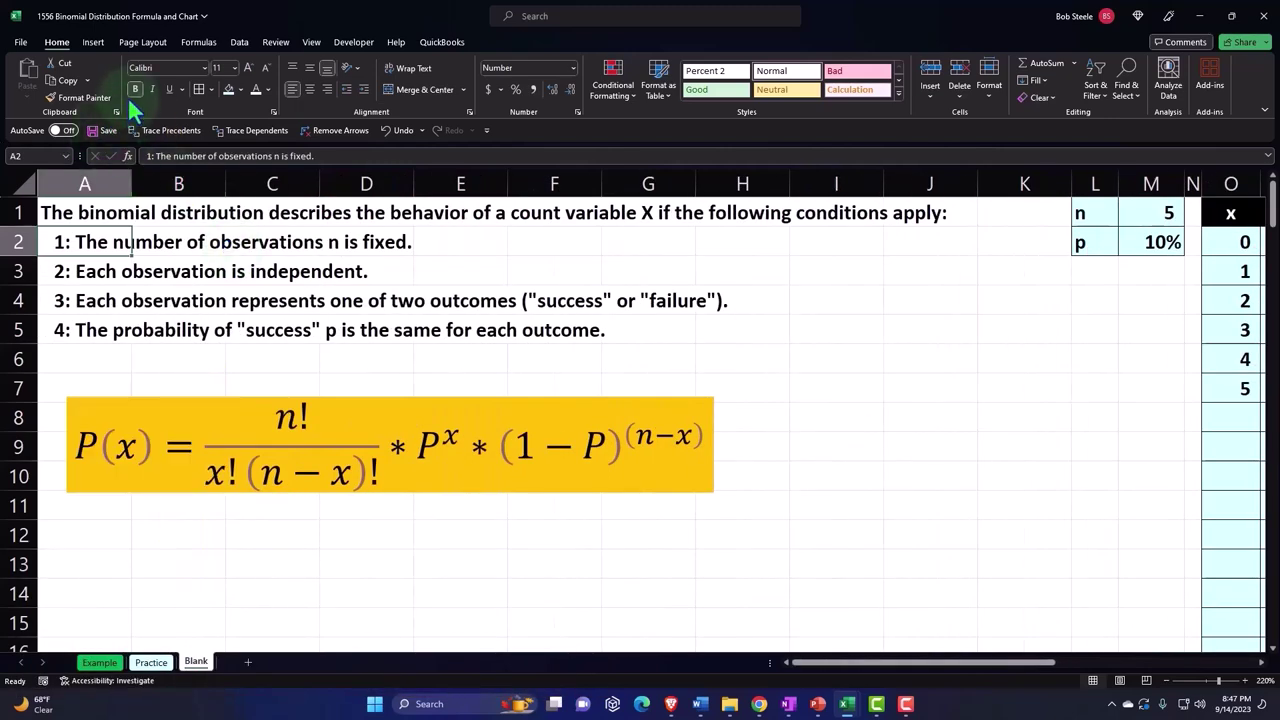
- Run Review > Spelling from the start of the sheet and accept 'Spell check complete'
{"action": "left_click", "coordinate": [280, 43]}
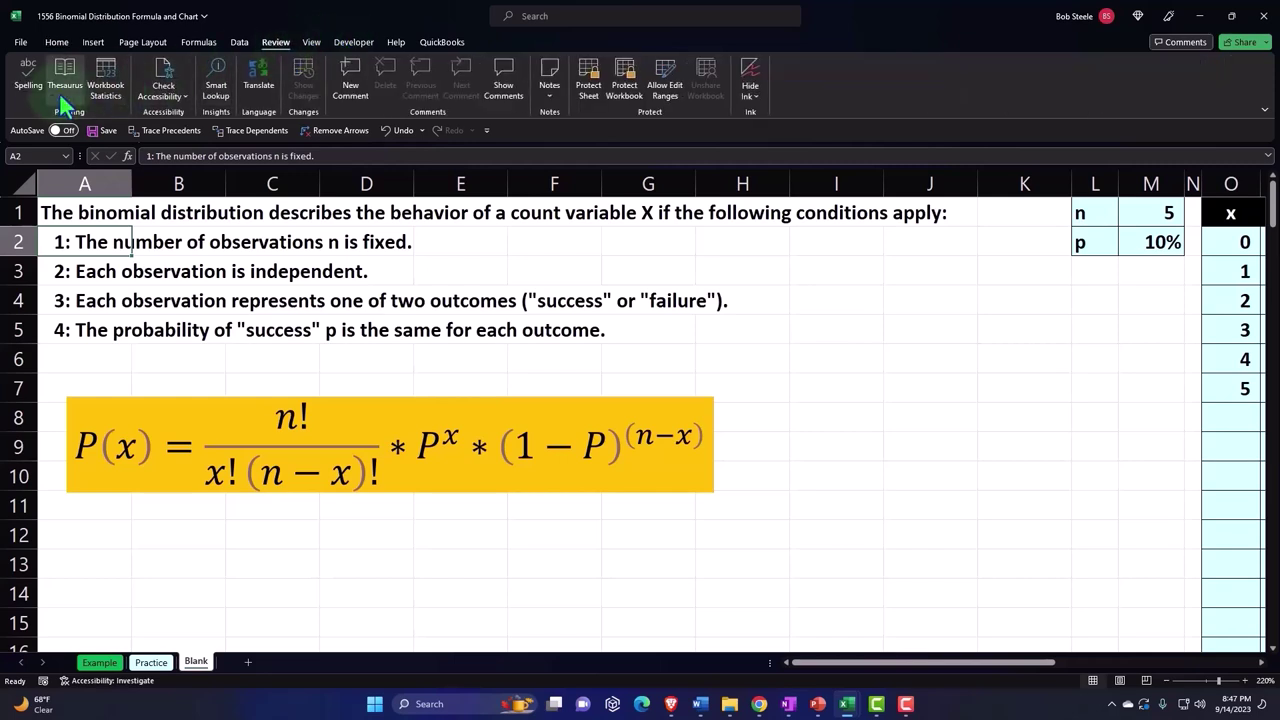
{"action": "left_click", "coordinate": [33, 80]}
{"action": "left_click", "coordinate": [805, 360]}
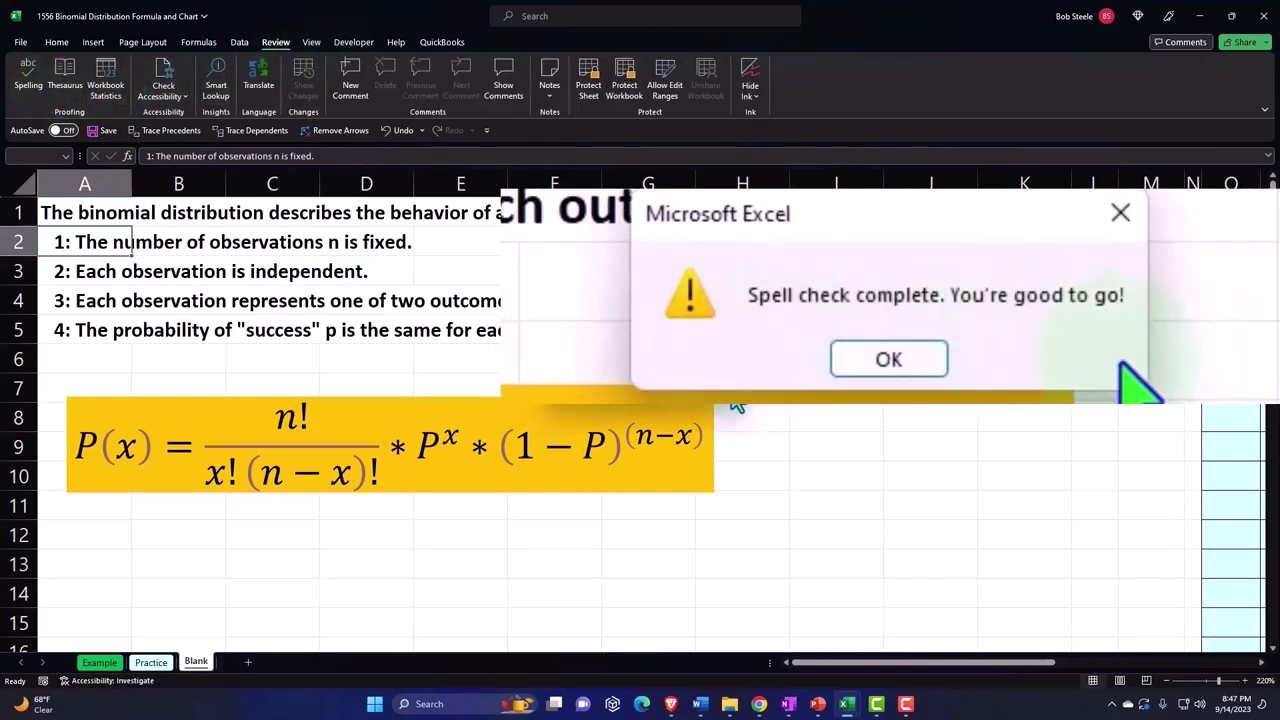
{"action": "left_click", "coordinate": [940, 360]}
{"action": "left_click", "coordinate": [725, 392]}
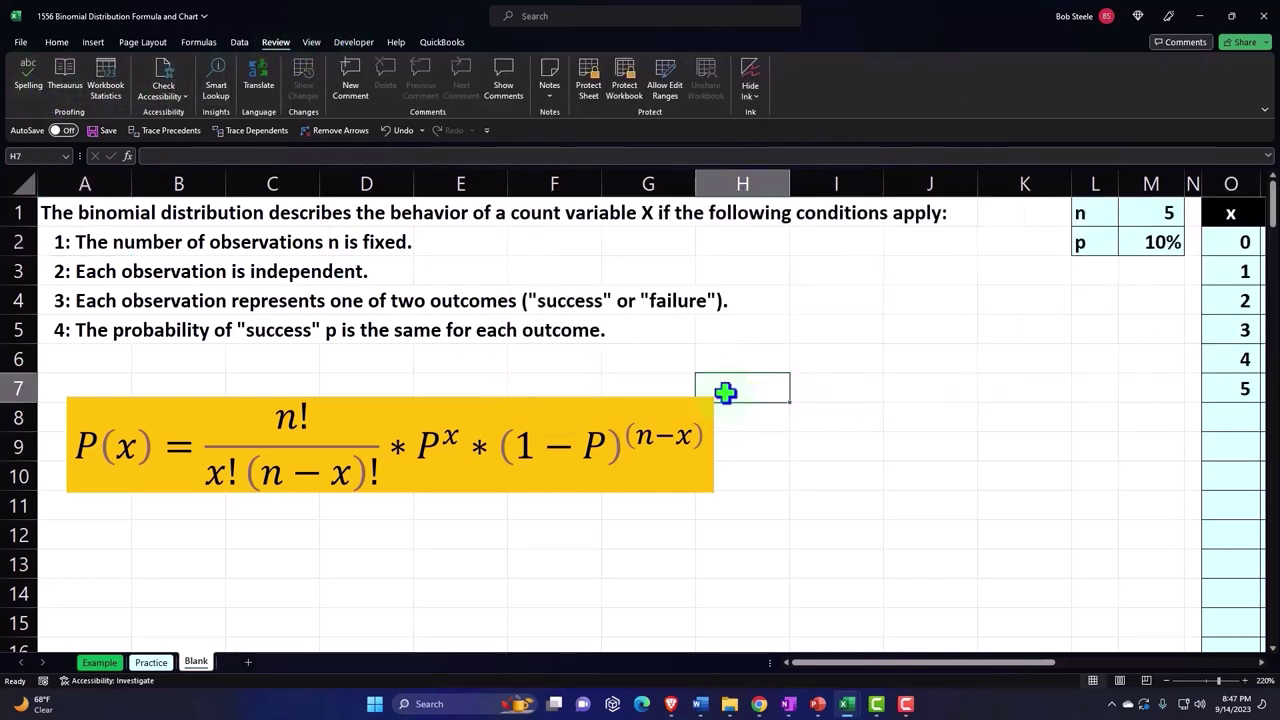